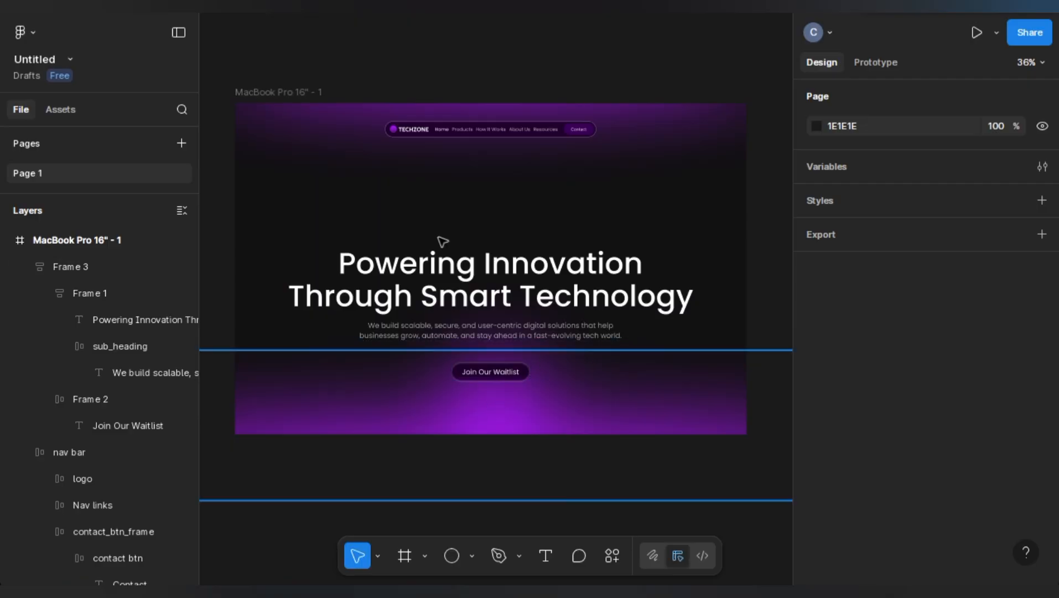
Review the prepared navigation links, headline and description text on the canvas.
click(325, 83)
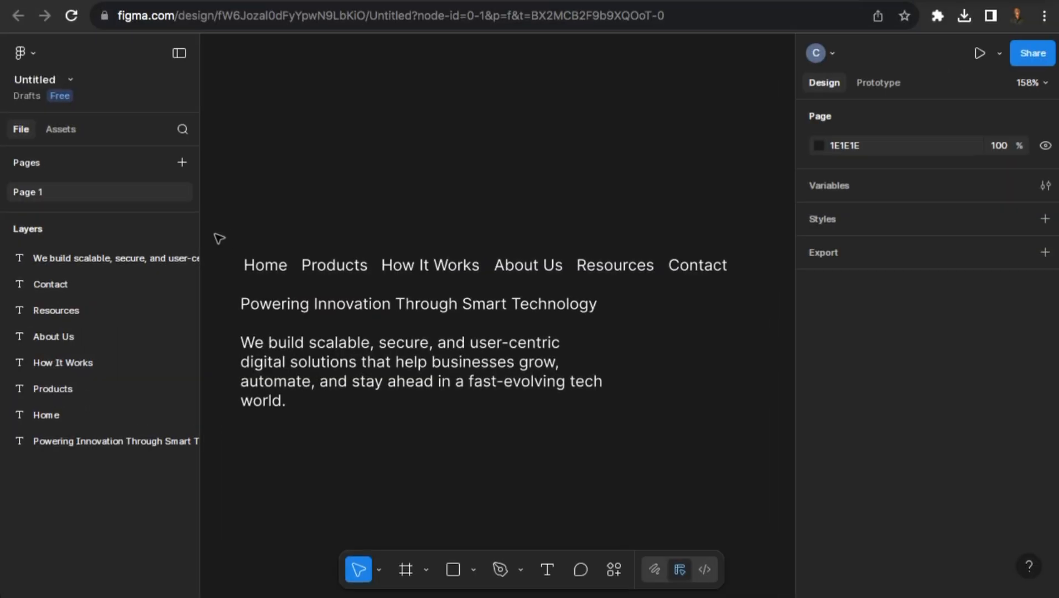
drag(216, 234, 287, 258)
drag(707, 272, 747, 287)
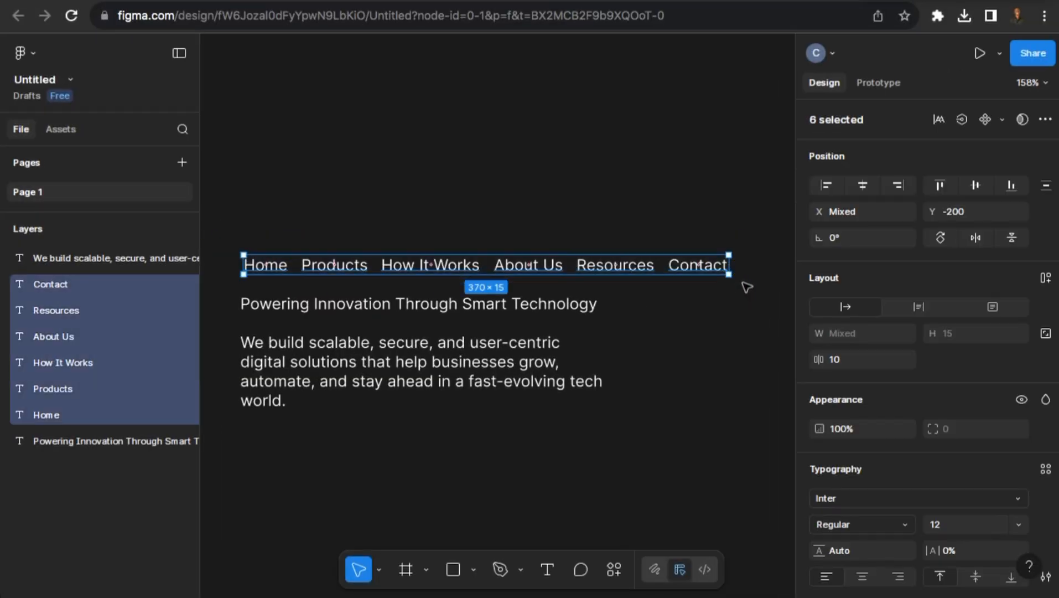
click(741, 311)
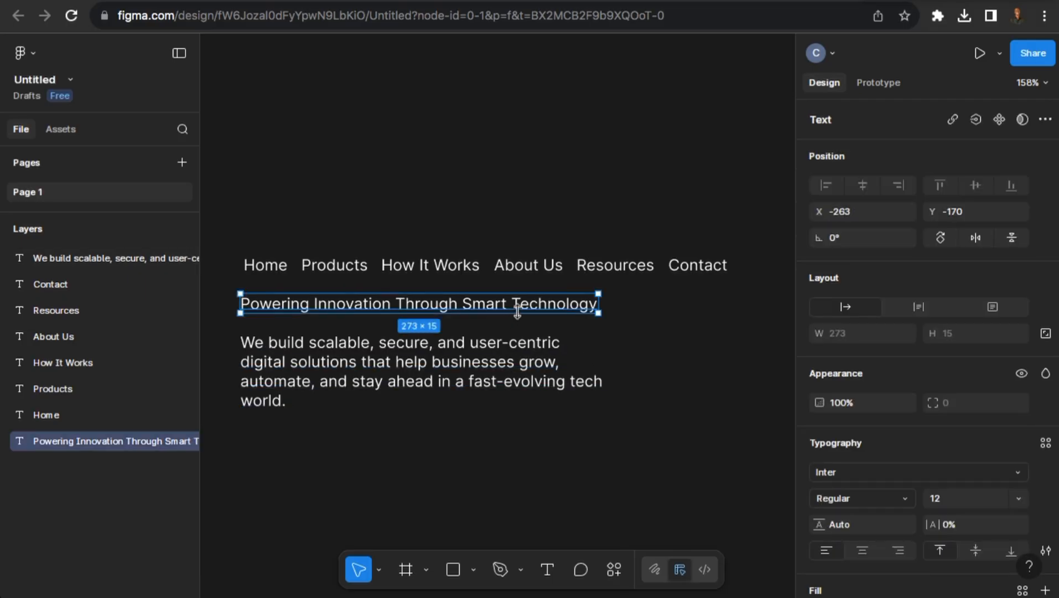
click(530, 350)
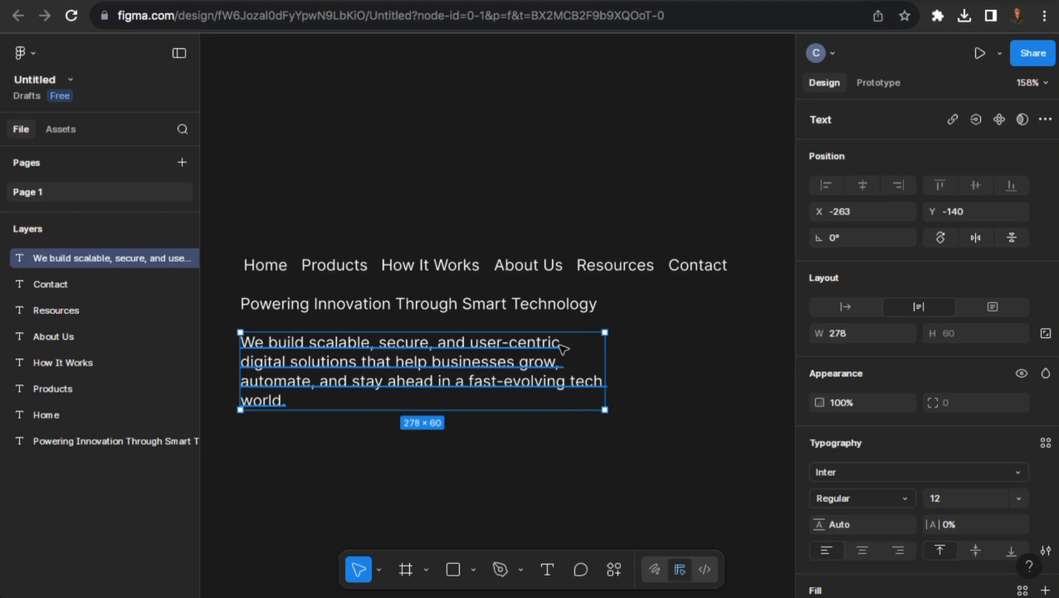
Add a MacBook Pro 16" frame on the empty canvas beside the prepared texts.
scroll(562, 345, down, 5)
drag(650, 336, 420, 311)
click(439, 335)
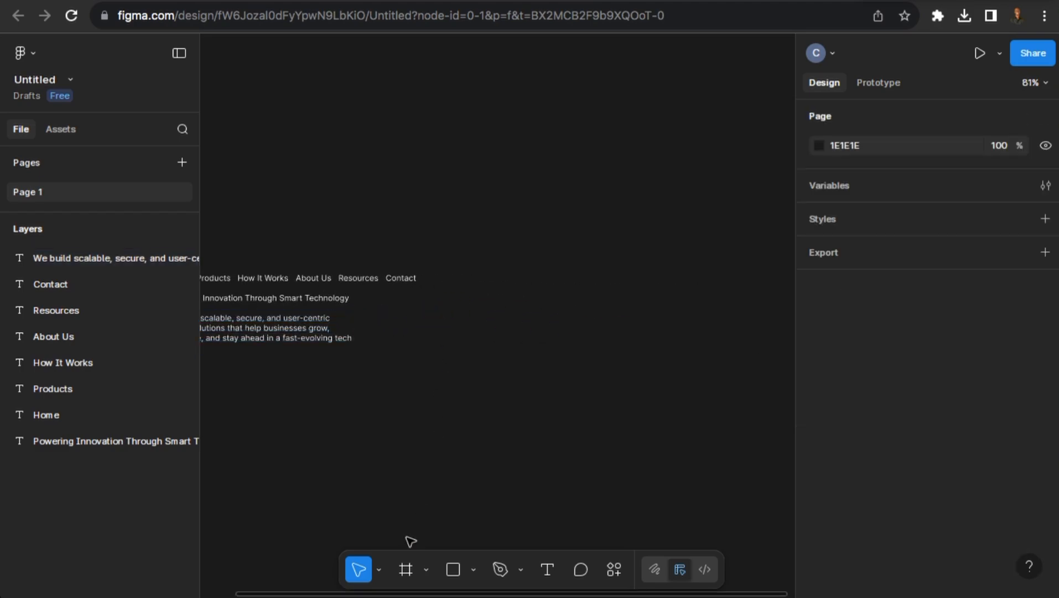
click(407, 570)
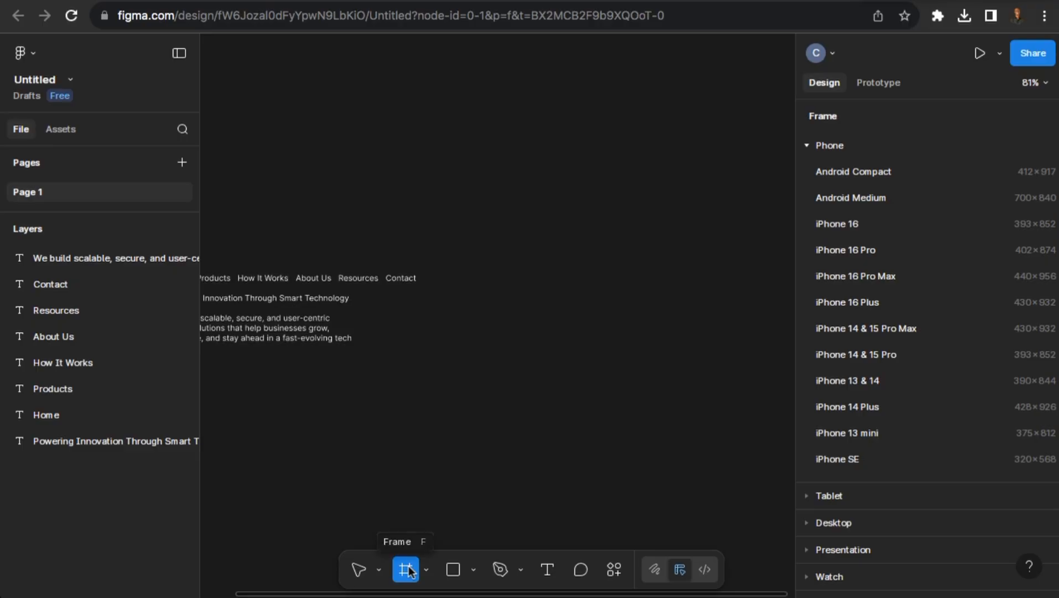
click(807, 146)
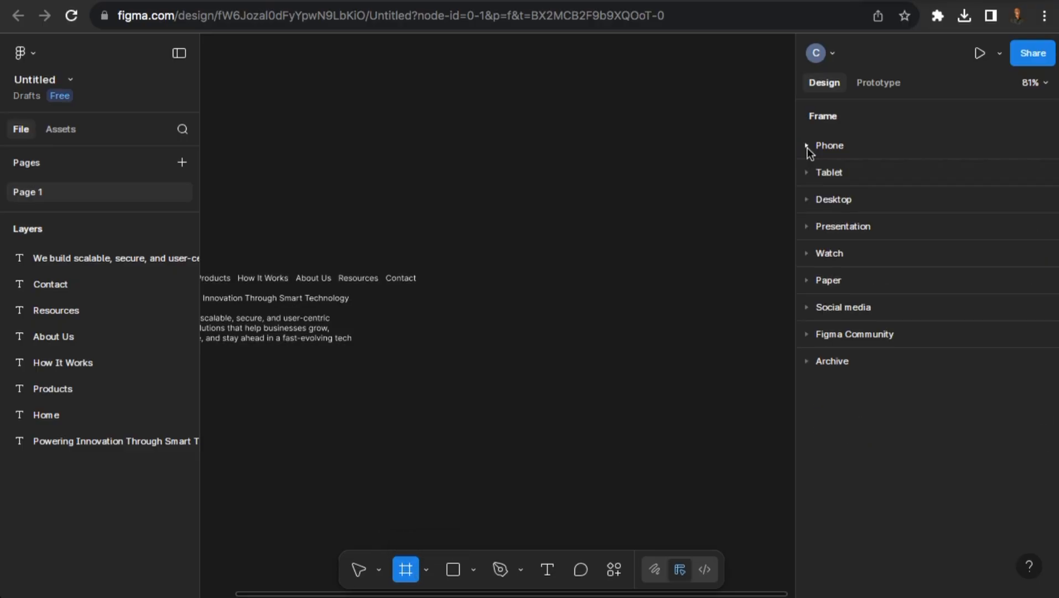
click(807, 200)
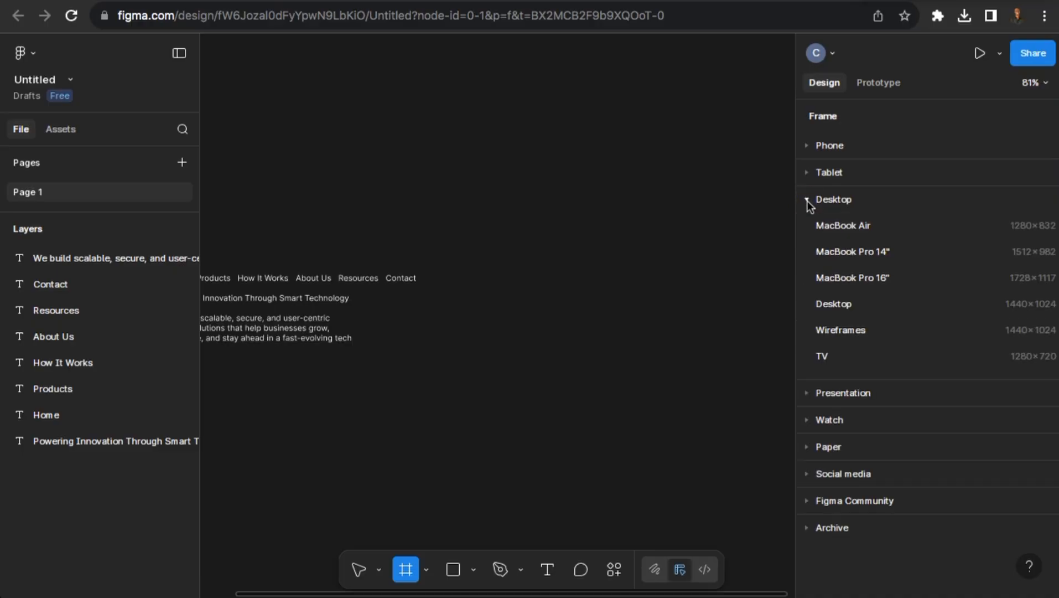
click(842, 275)
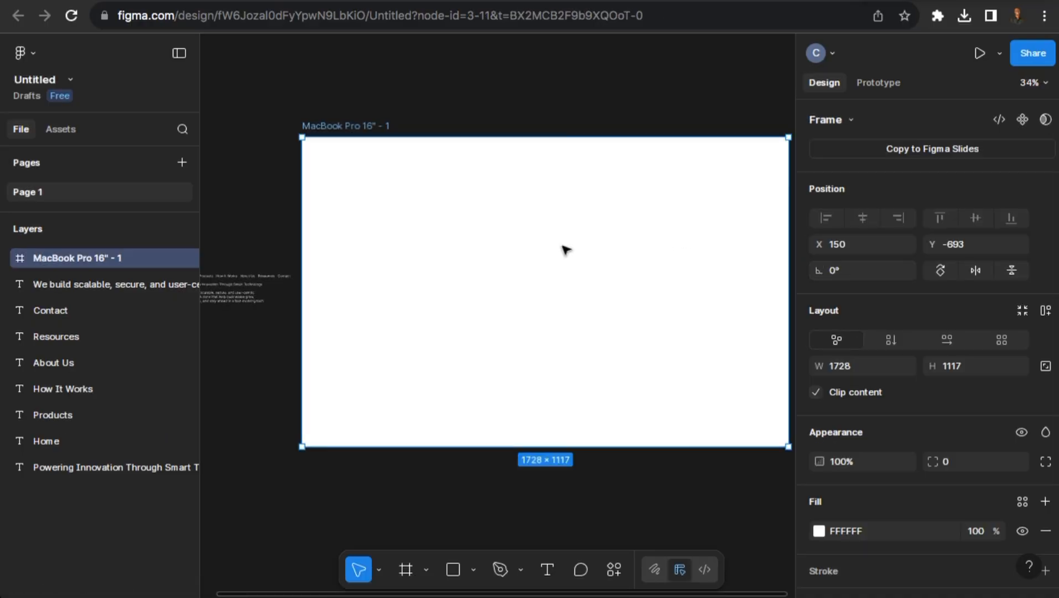
scroll(526, 219, down, 1)
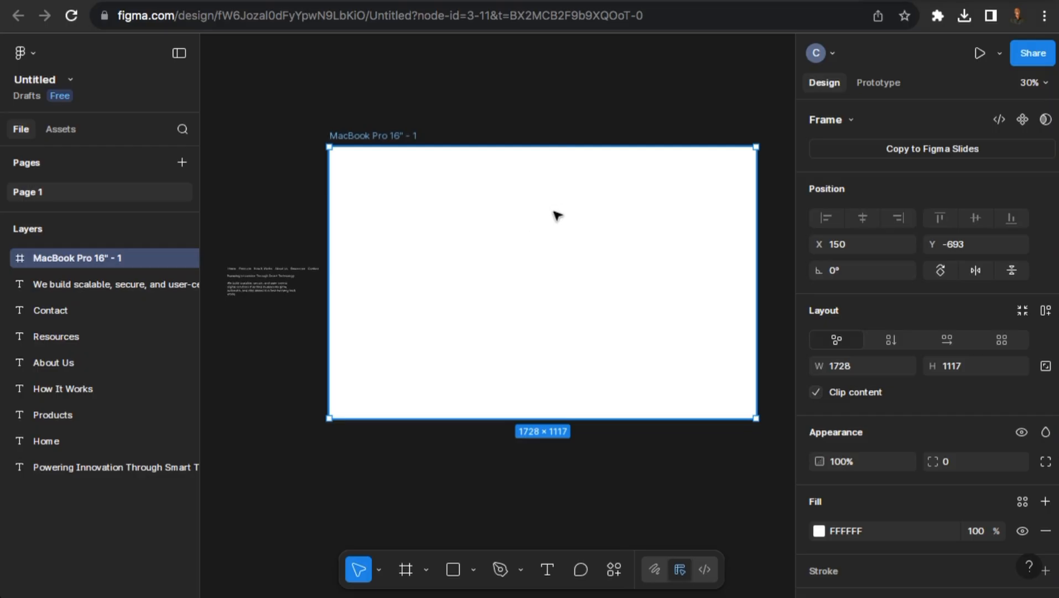
click(663, 129)
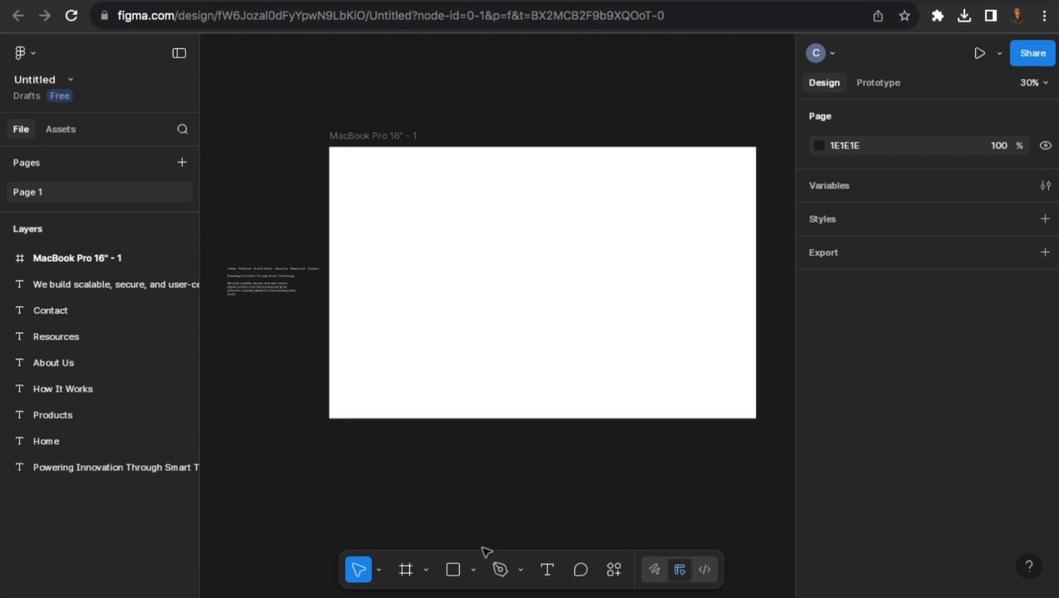
Draw an upright ellipse about 239 × 486 in the frame's lower half and a wide one about 1210 × 249 across it.
click(474, 570)
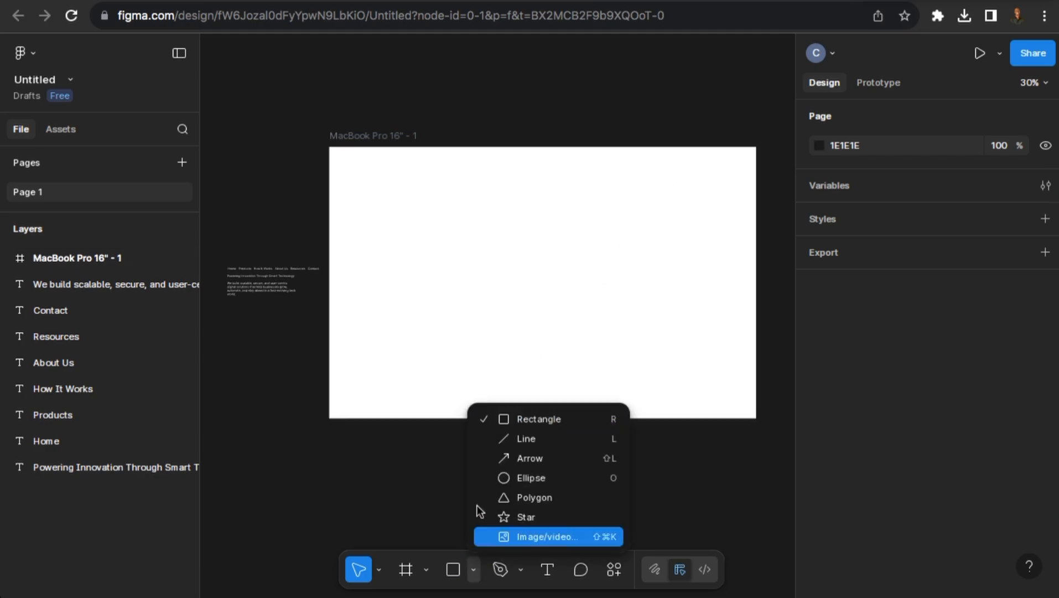
click(503, 476)
drag(508, 266, 566, 384)
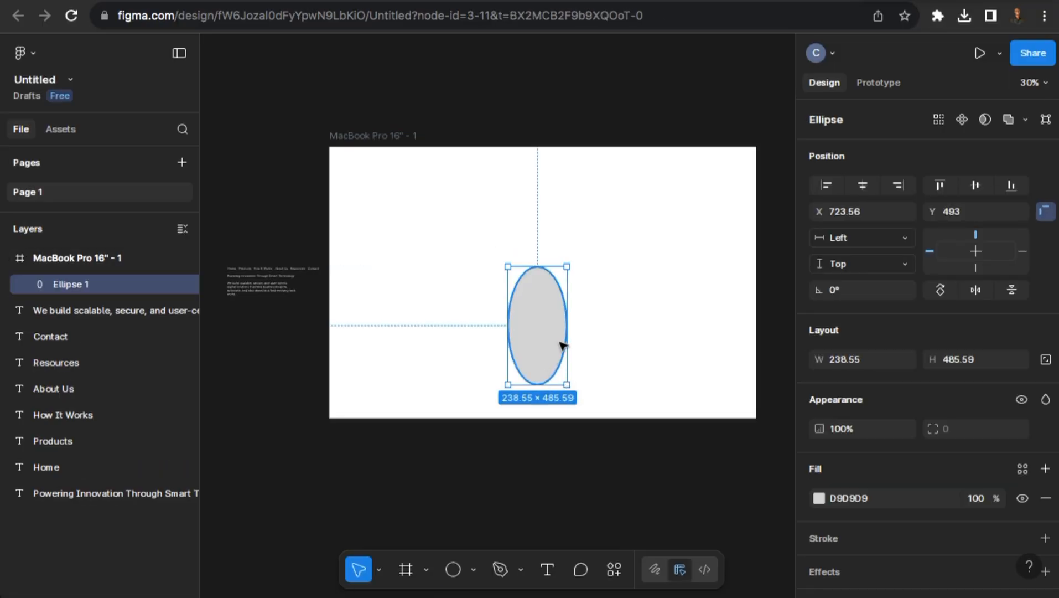
click(453, 569)
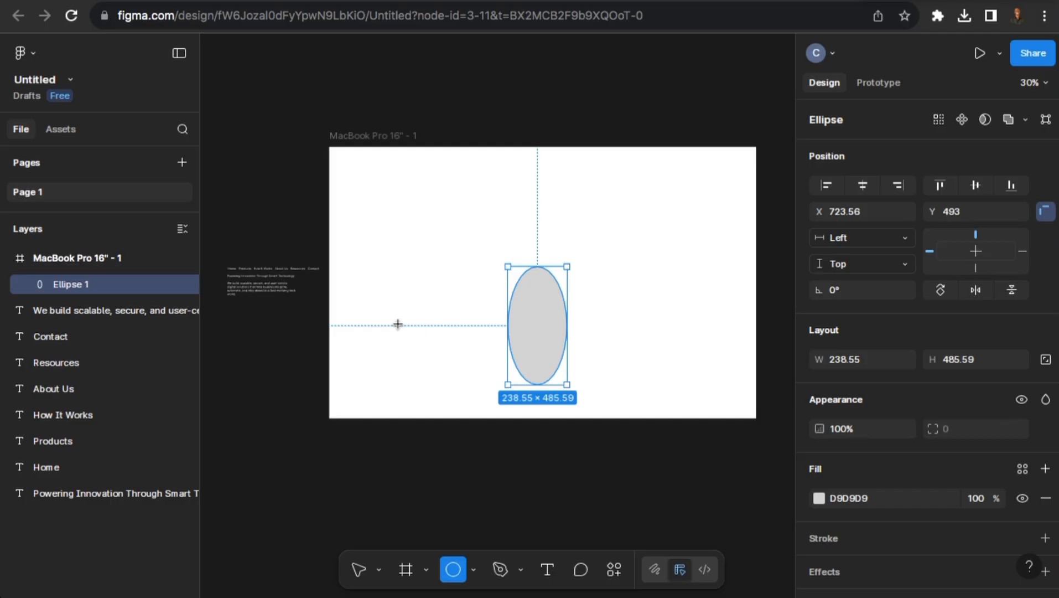
drag(398, 324, 695, 384)
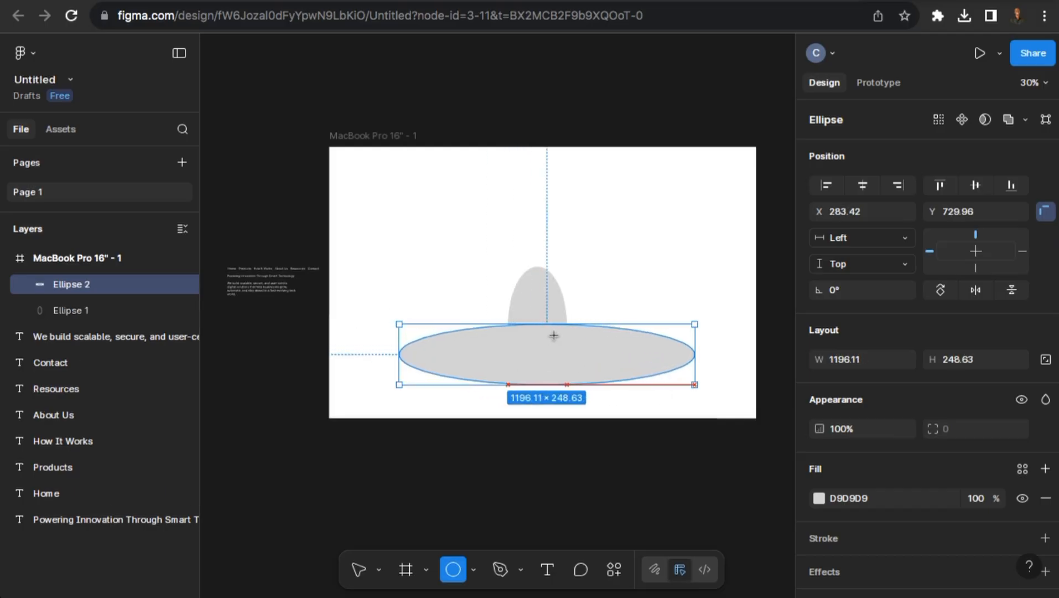
Stretch the upright ellipse to about 648 high, down to the frame's bottom edge, and centre the wide ellipse horizontally in the frame.
click(541, 300)
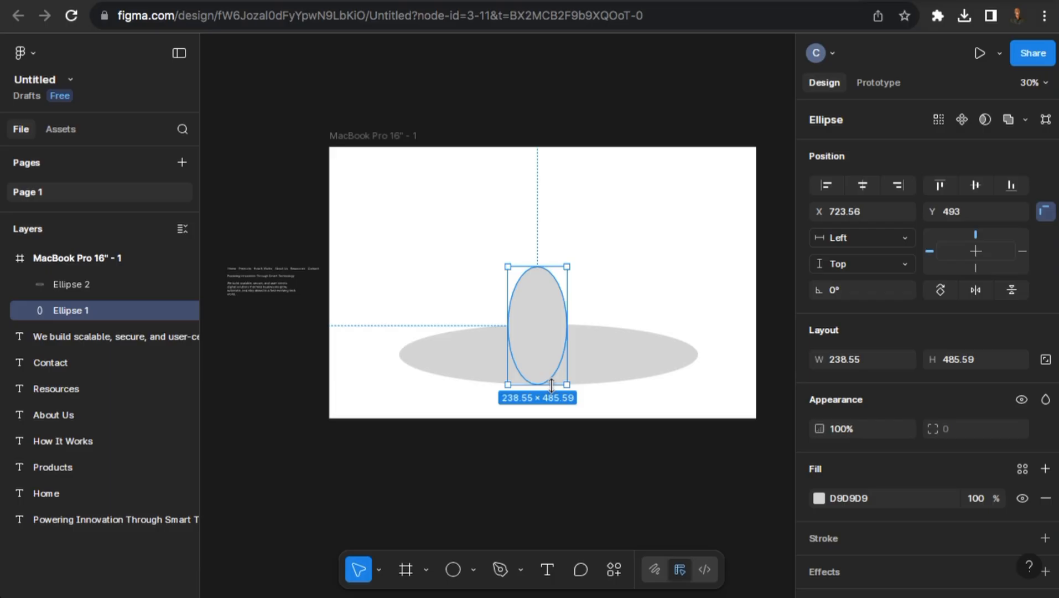
click(544, 304)
drag(537, 384, 542, 408)
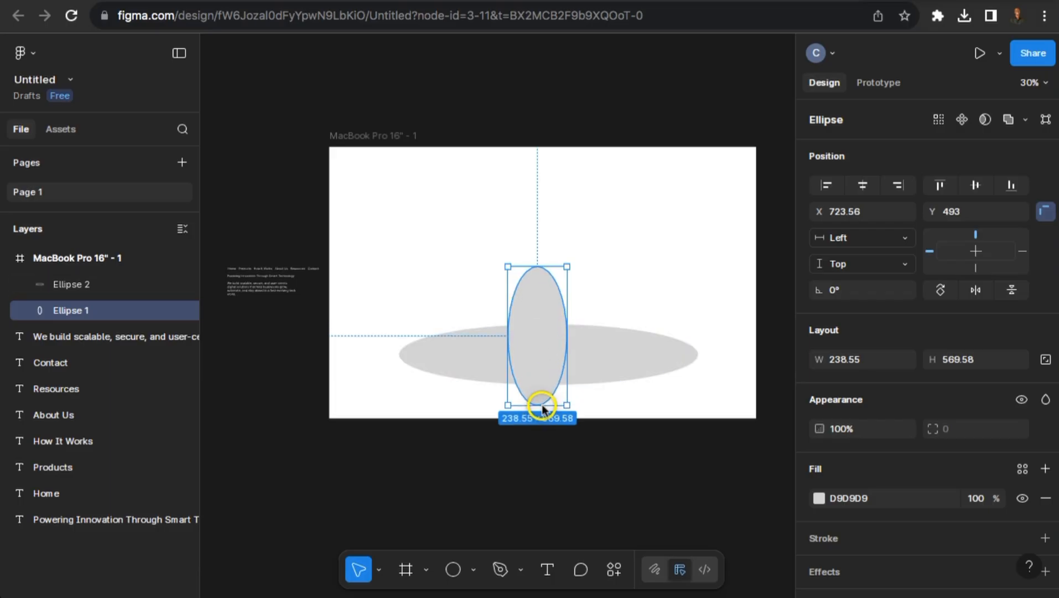
drag(610, 352, 607, 363)
click(554, 286)
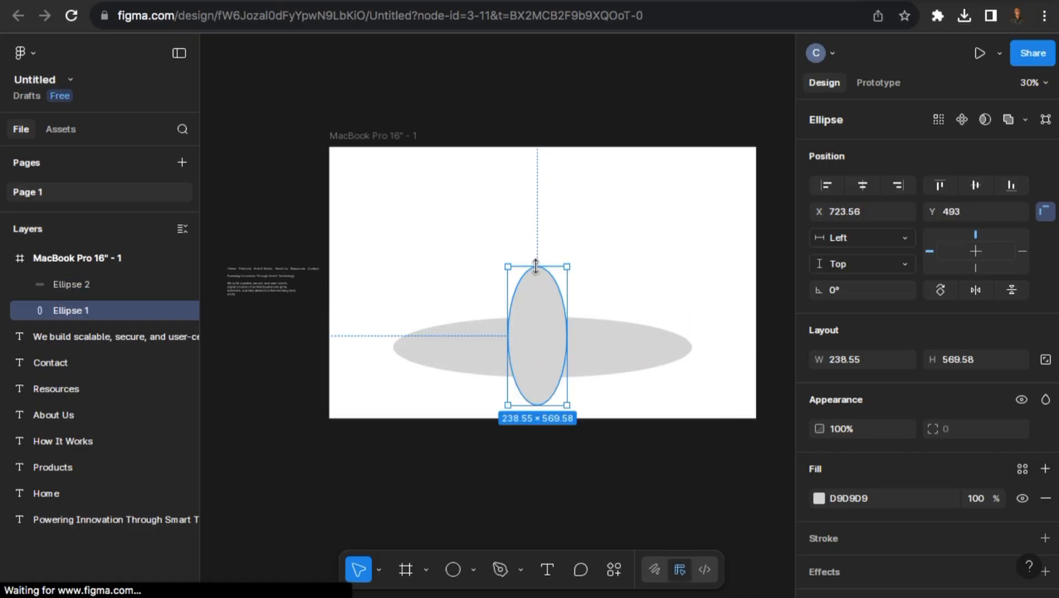
drag(536, 267, 543, 286)
click(541, 274)
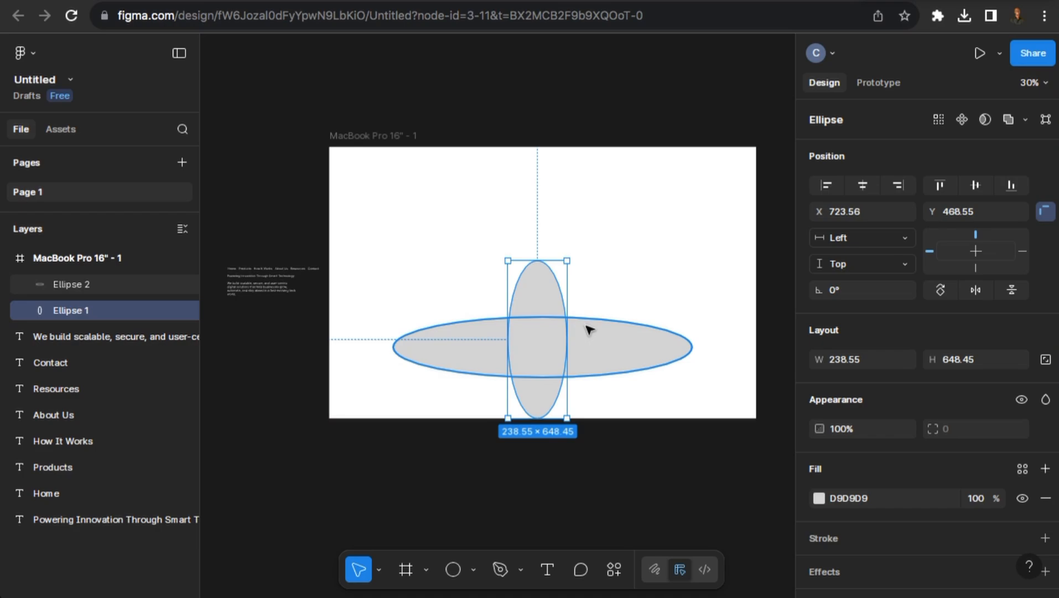
Fill both ellipses with the purple B61AFF.
shift+click(601, 337)
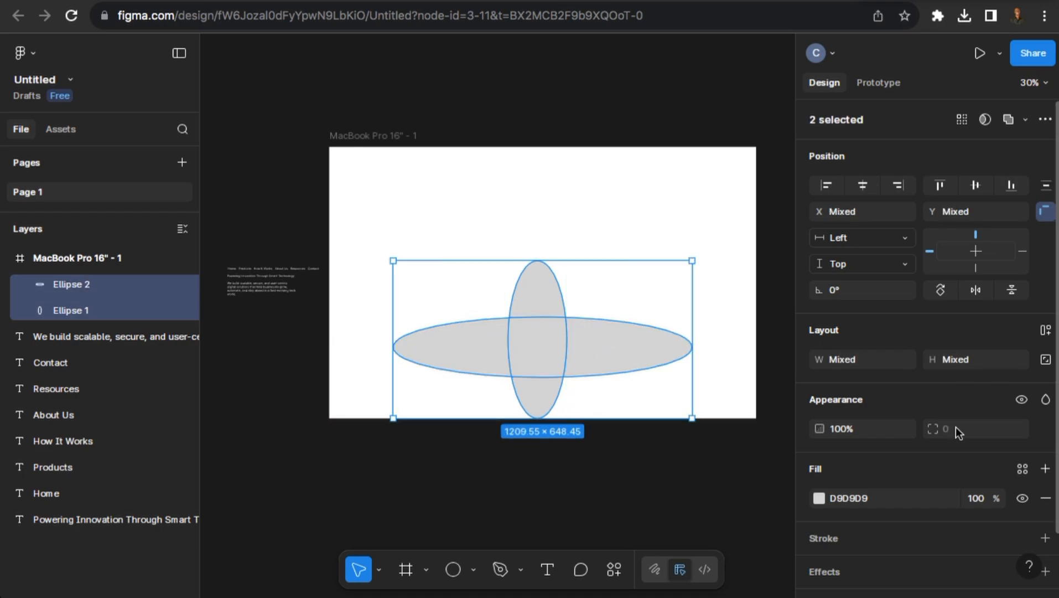
click(819, 498)
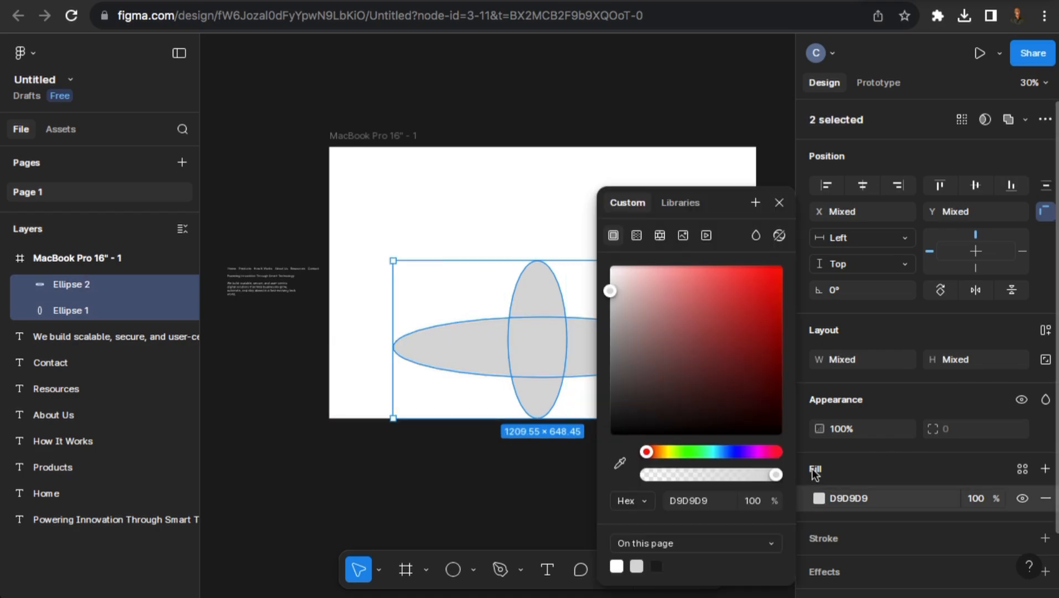
click(718, 451)
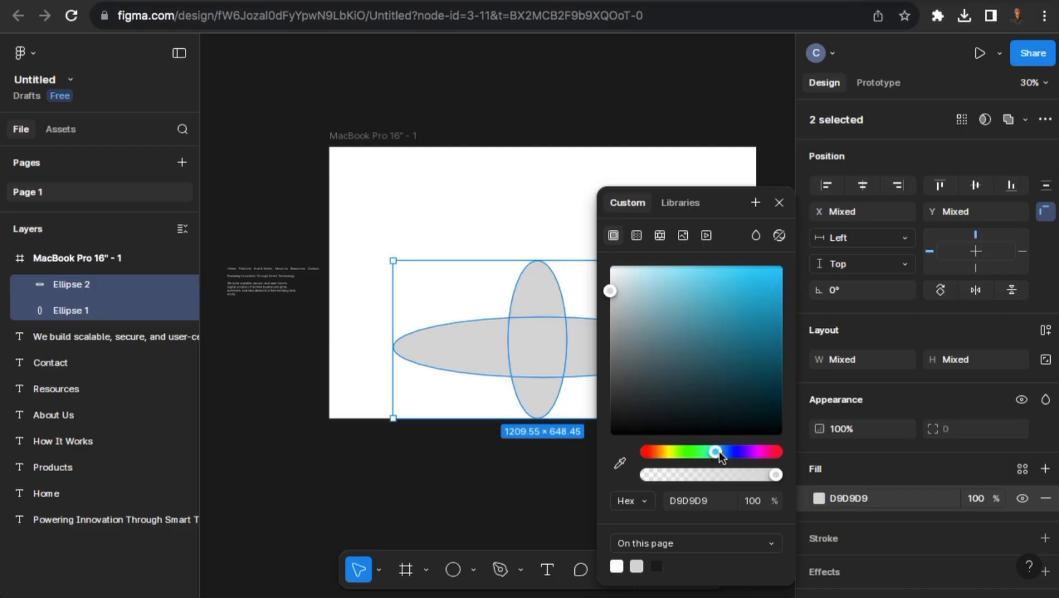
drag(716, 326, 782, 327)
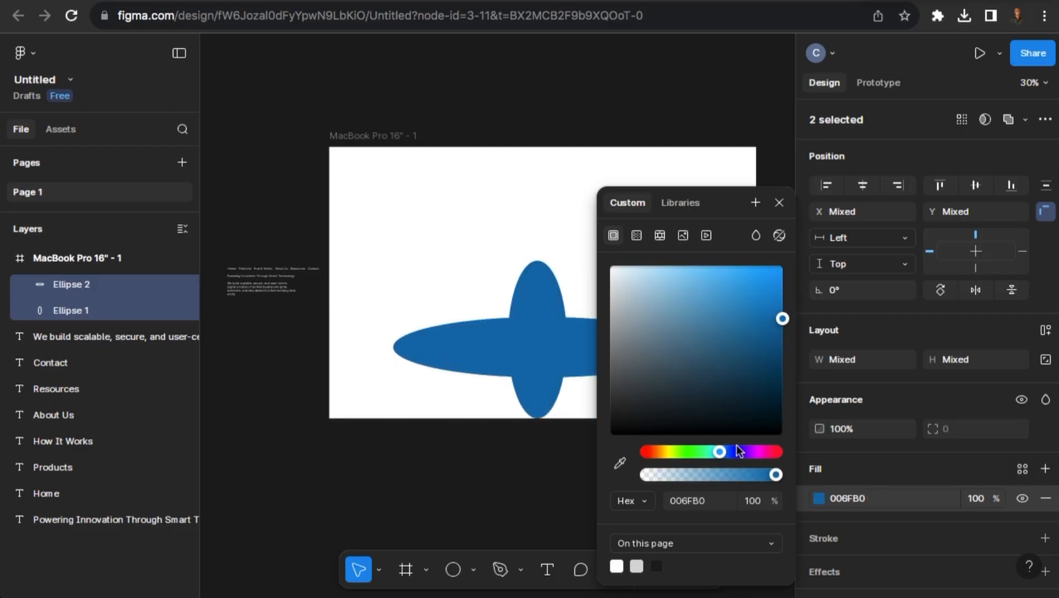
drag(737, 451, 746, 451)
drag(770, 309, 773, 266)
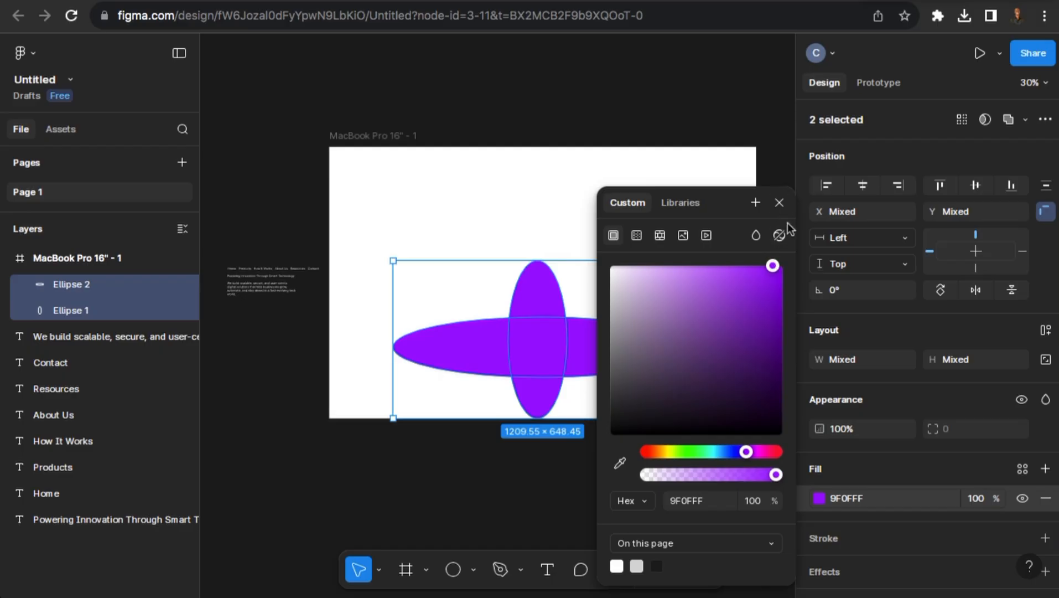
drag(790, 228, 765, 265)
drag(746, 452, 748, 452)
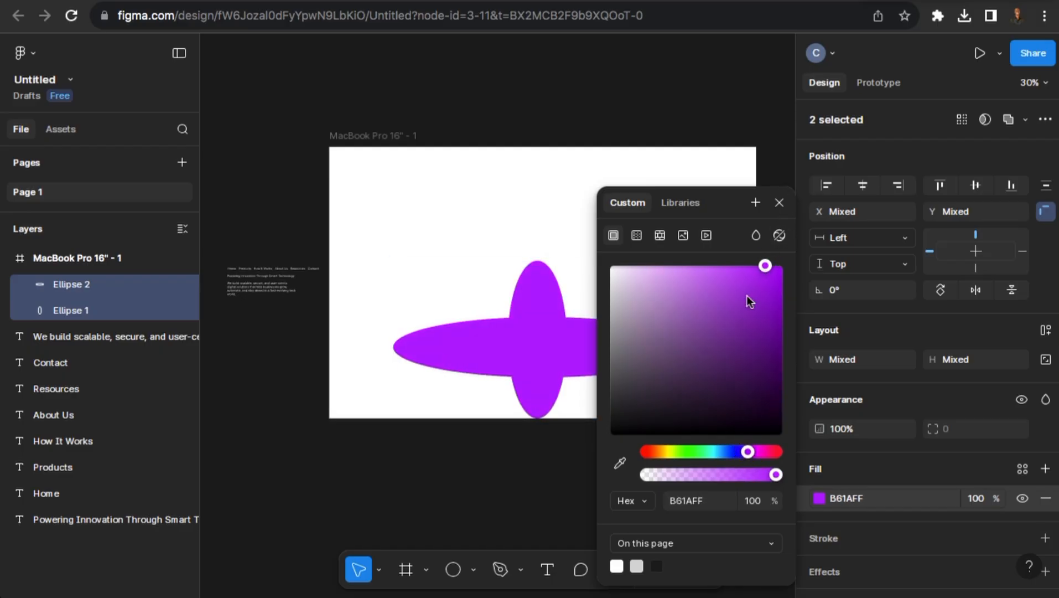
click(778, 205)
Narrow the upright ellipse symmetrically and centre it horizontally on the wide ellipse.
click(549, 288)
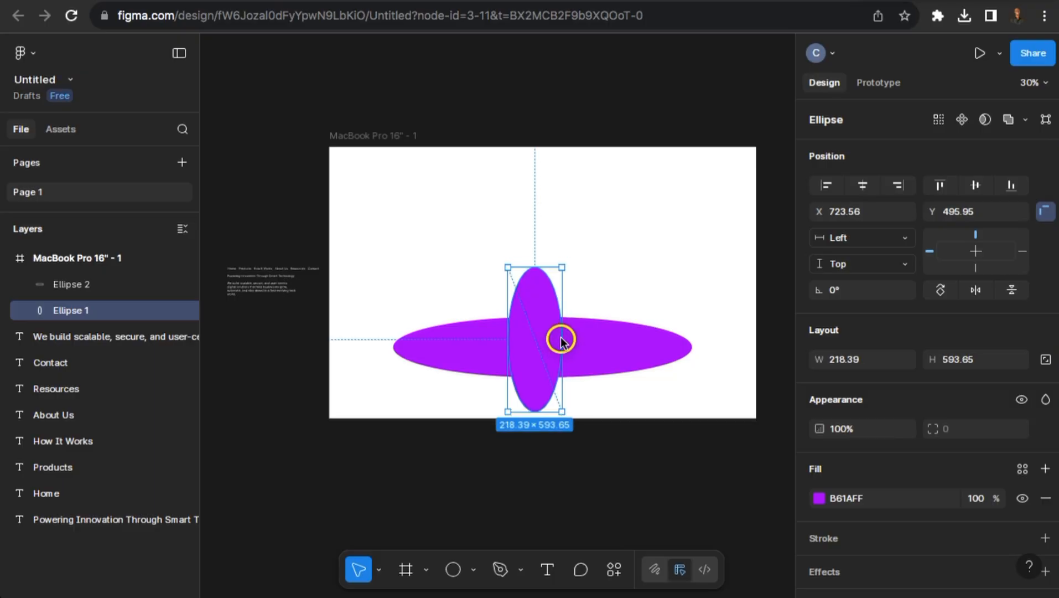
mouse_move(562, 341)
mouse_down()
mouse_move(537, 333)
mouse_move(553, 335)
mouse_up()
click(628, 246)
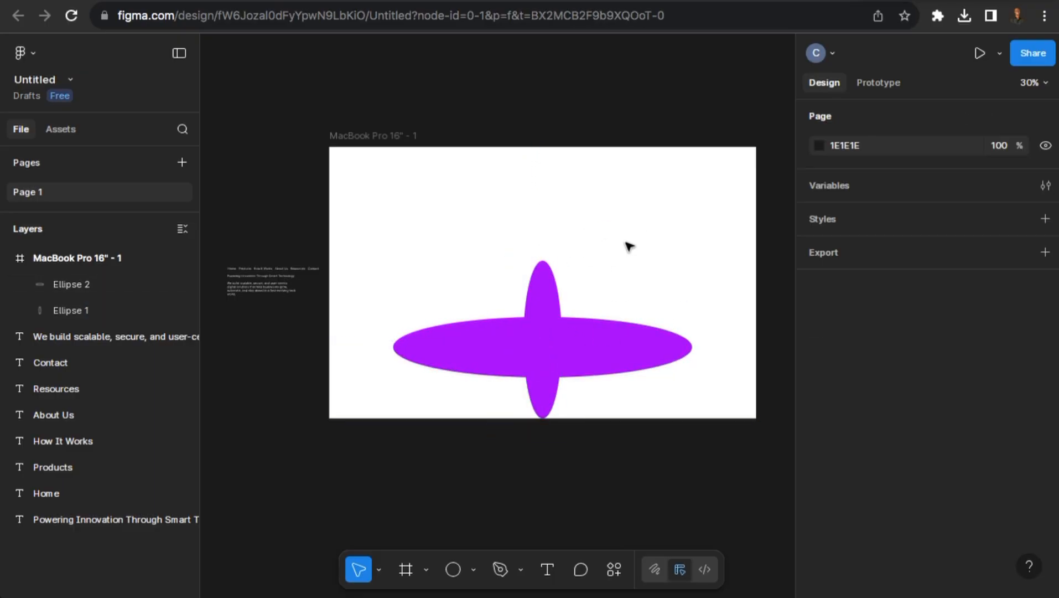
Change the MacBook Pro frame's fill to the near-black 111111.
click(385, 134)
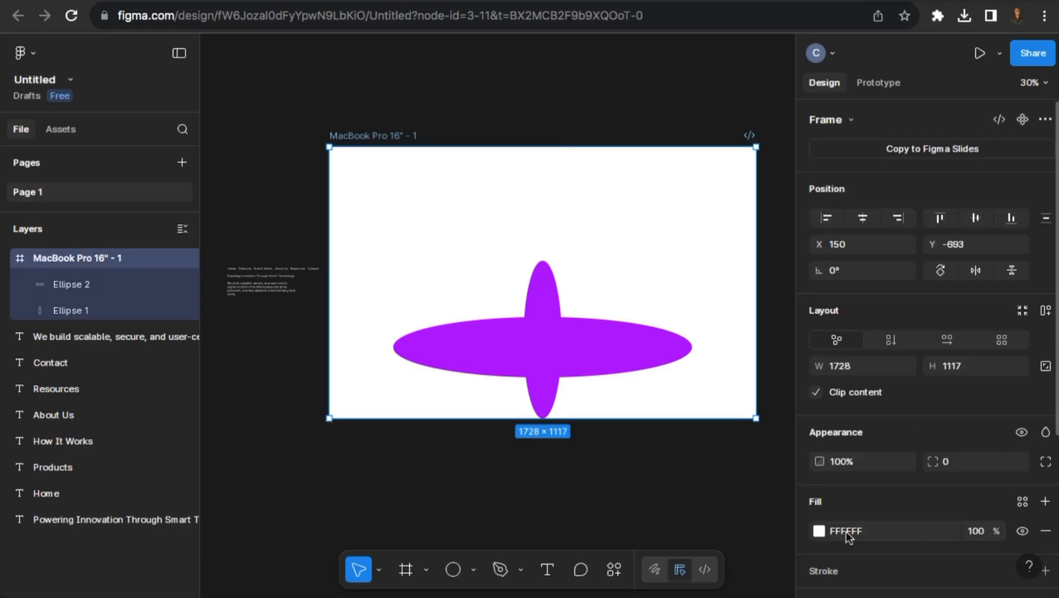
click(821, 530)
drag(673, 343, 587, 435)
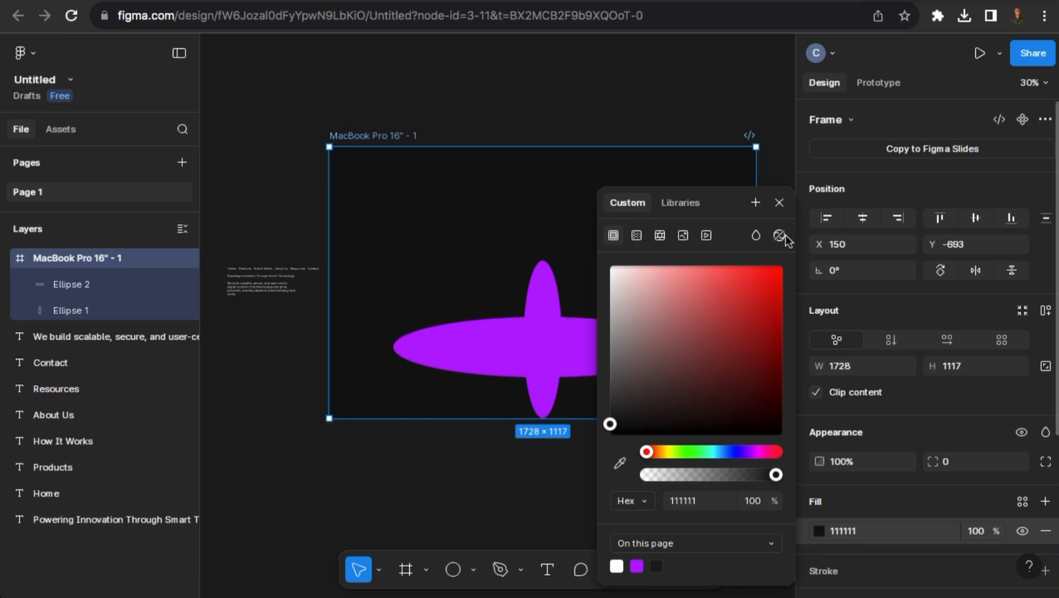
click(779, 202)
click(603, 123)
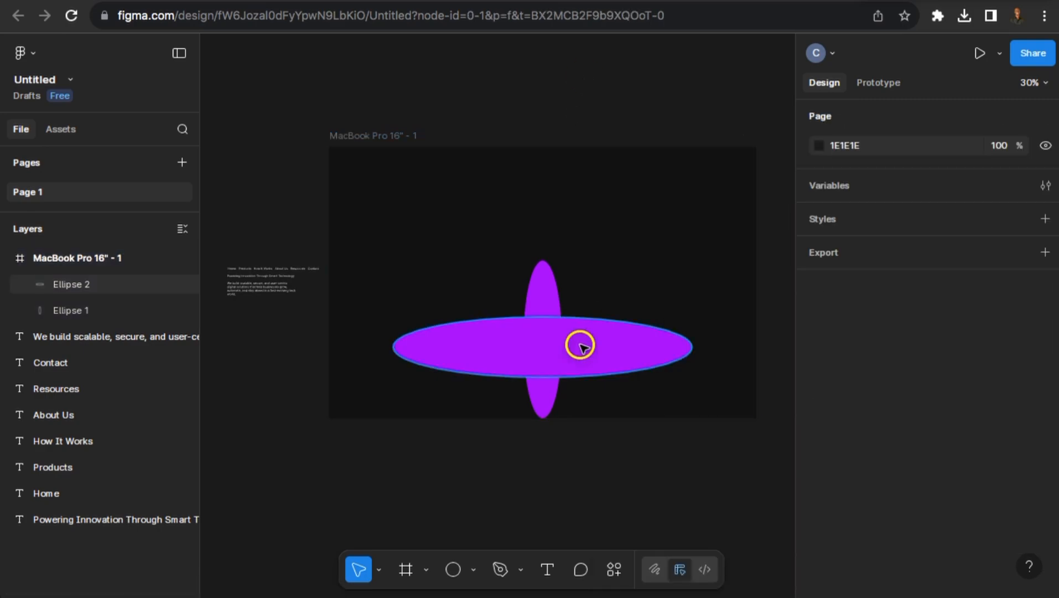
Apply a uniform layer blur of 500 to both purple ellipses.
click(549, 301)
shift+click(547, 296)
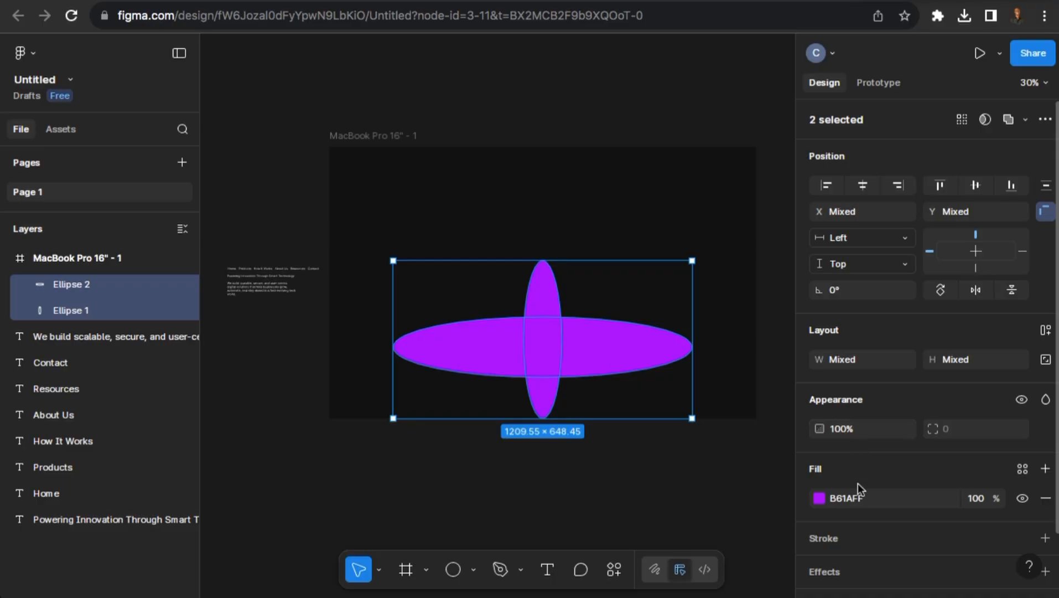
scroll(859, 483, down, 2)
click(845, 499)
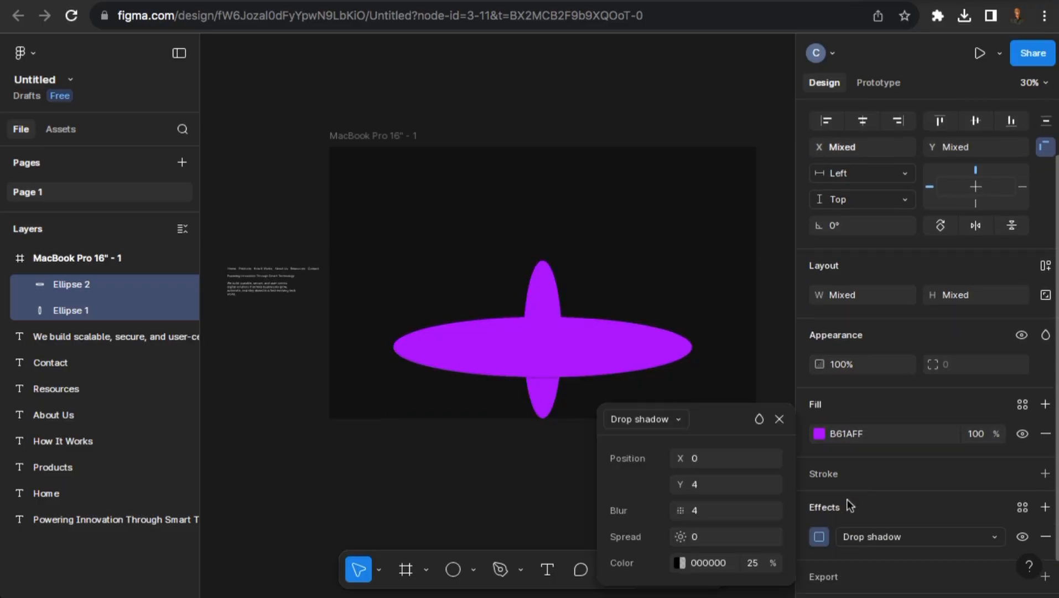
click(653, 419)
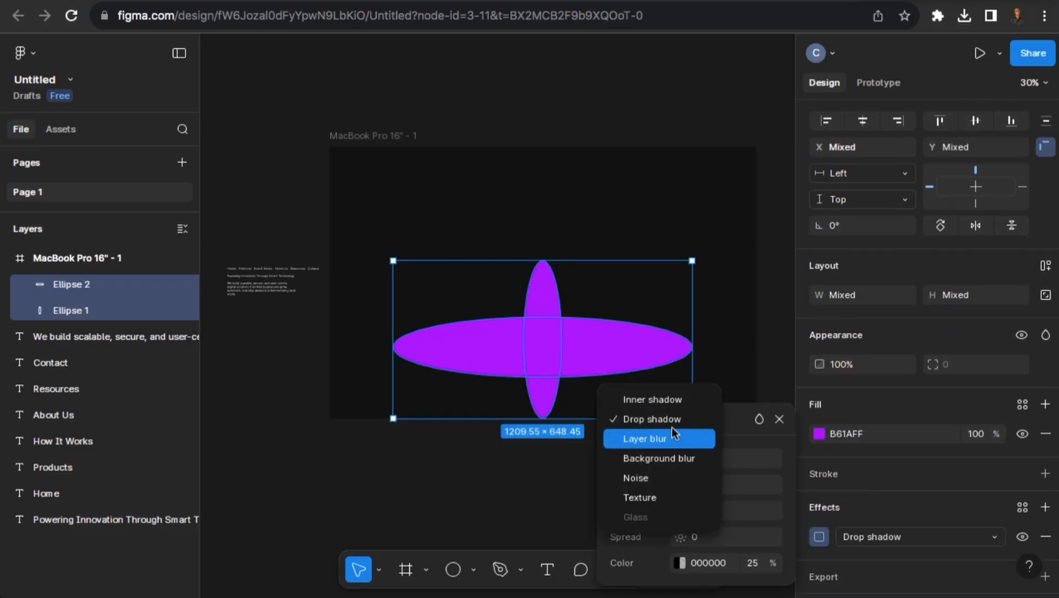
click(672, 434)
click(714, 481)
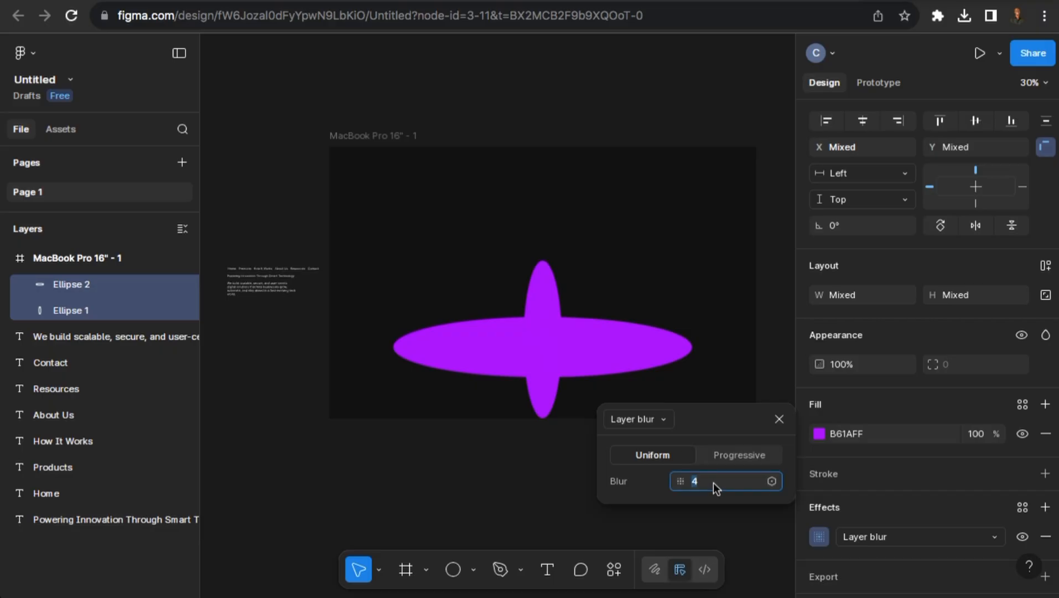
text(500)
key(Return)
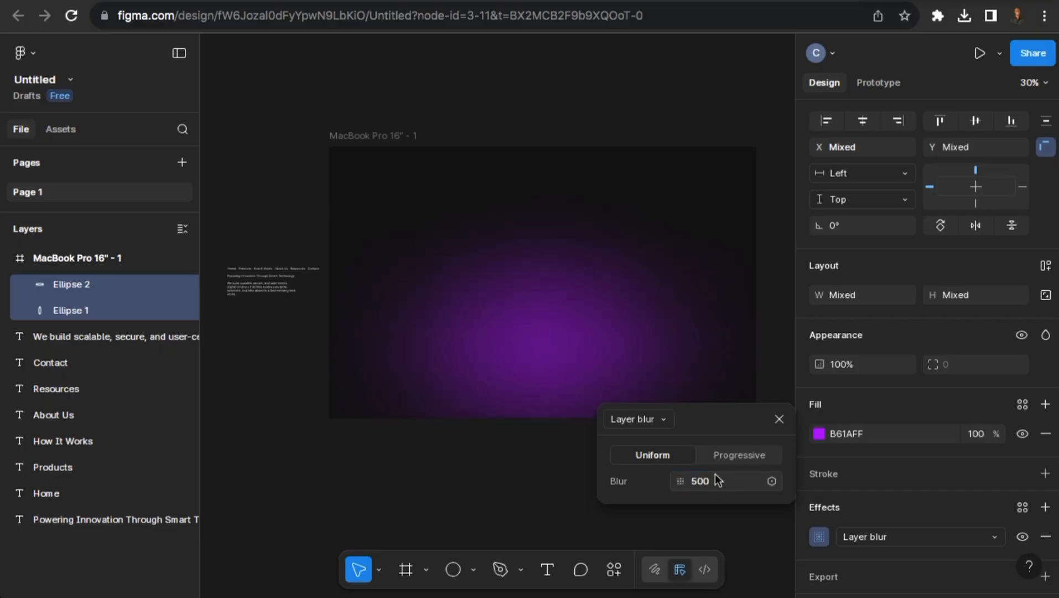
Try layer blur values of 400 and 200 on both purple ellipses.
text(400)
key(Return)
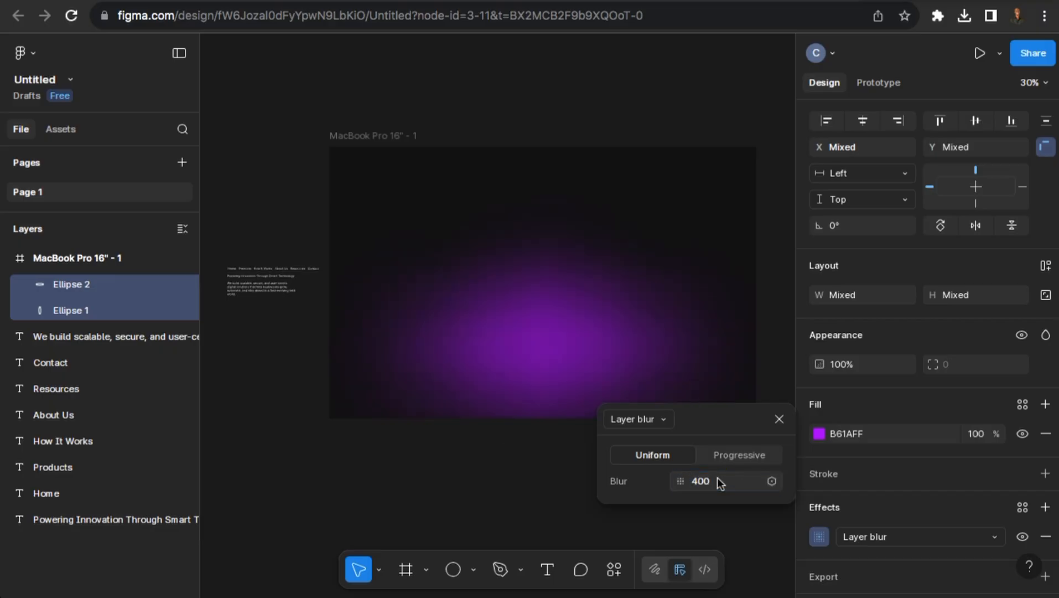
click(715, 482)
text(200)
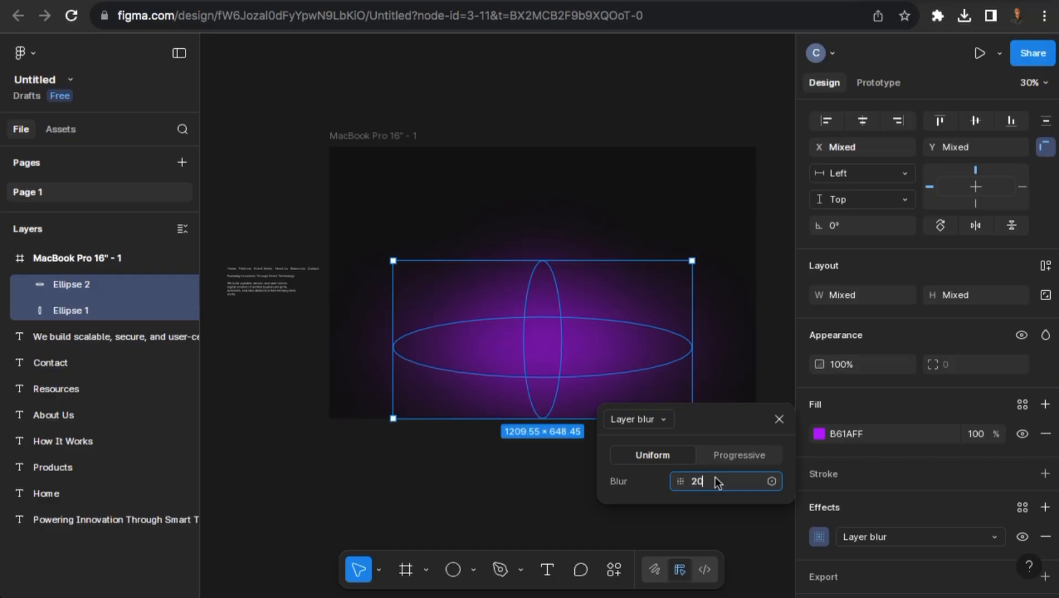
key(Return)
Set the layer blur of both purple ellipses to 300.
click(710, 481)
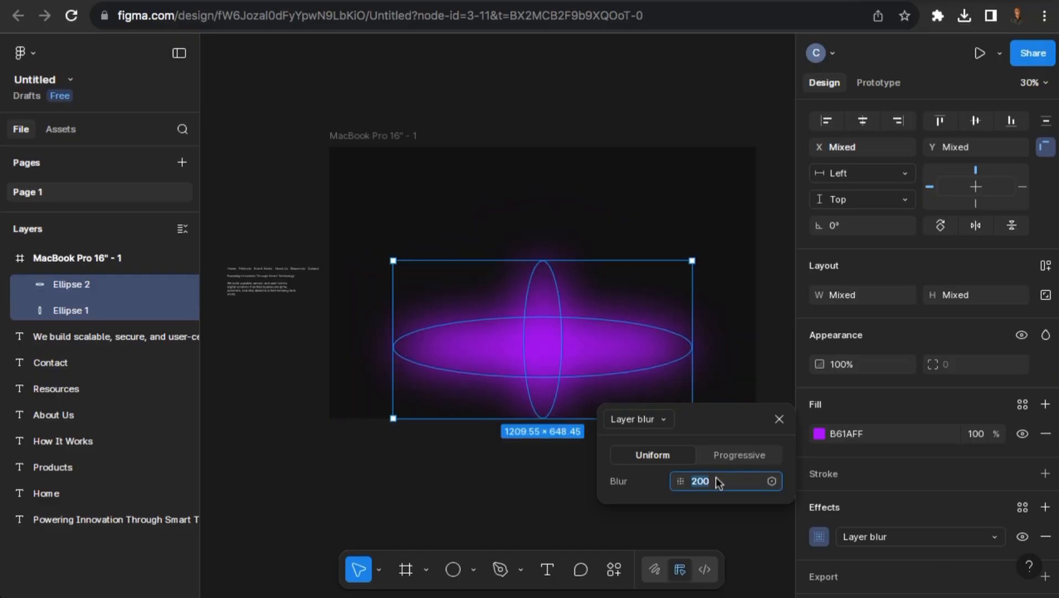
text(3)
key(Return)
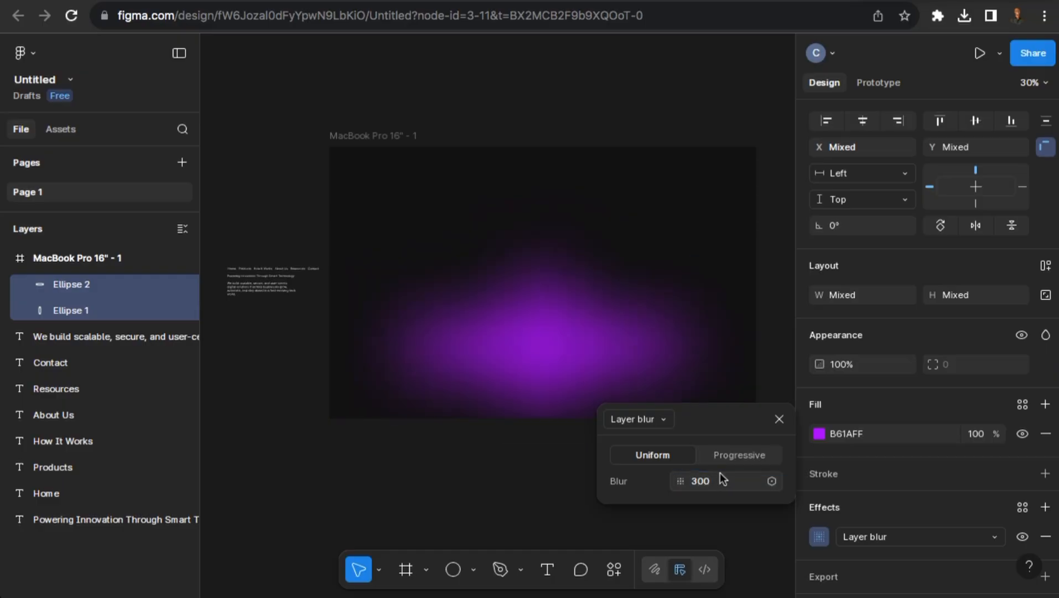
click(779, 419)
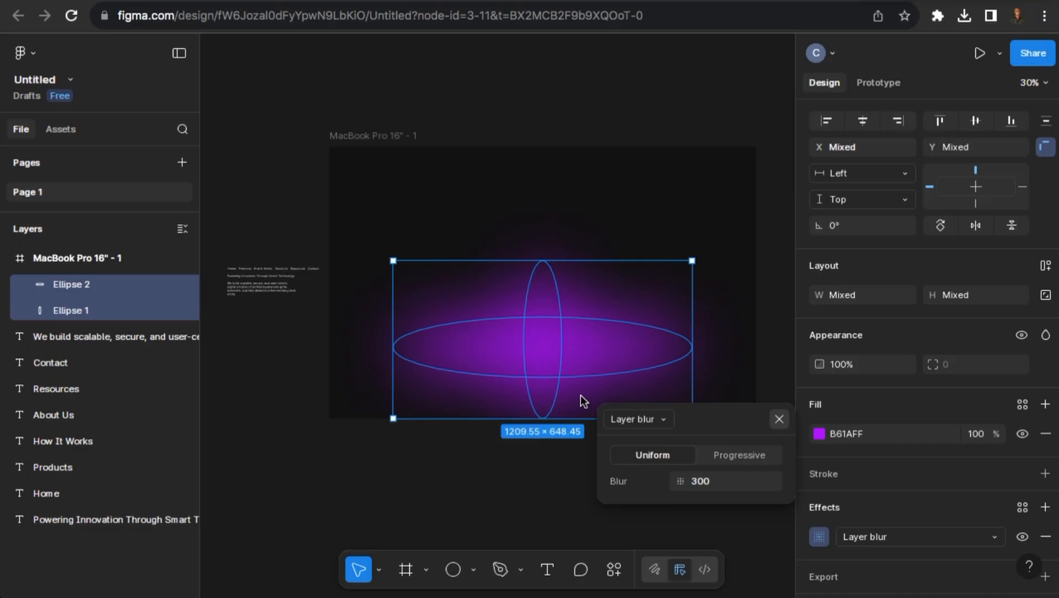
Widen the horizontal ellipse symmetrically beyond the frame's full width and lower it to overlap the frame's bottom edge.
click(655, 356)
drag(692, 346, 751, 349)
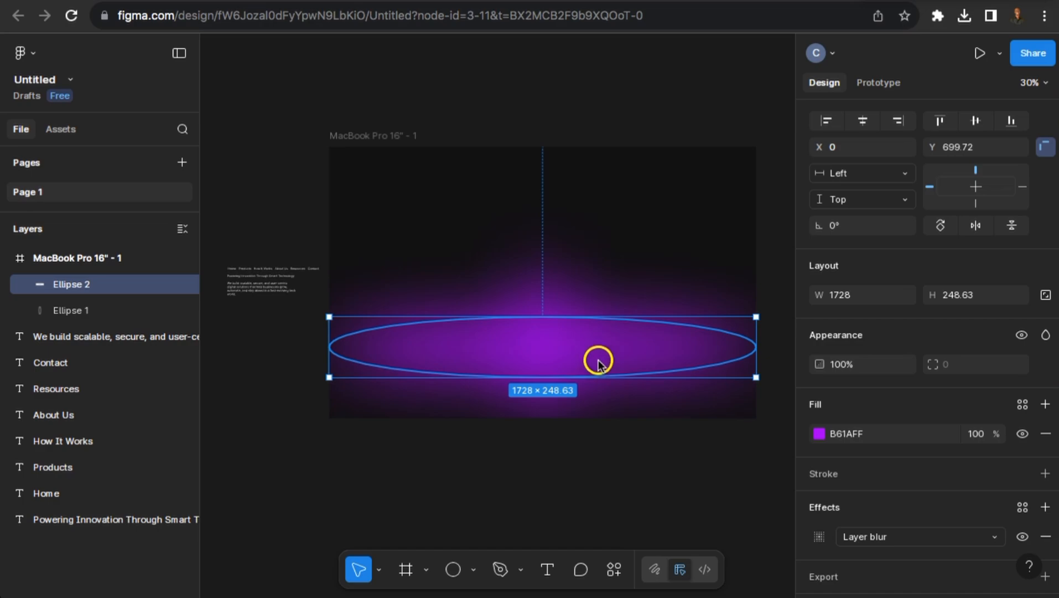
drag(598, 362, 603, 382)
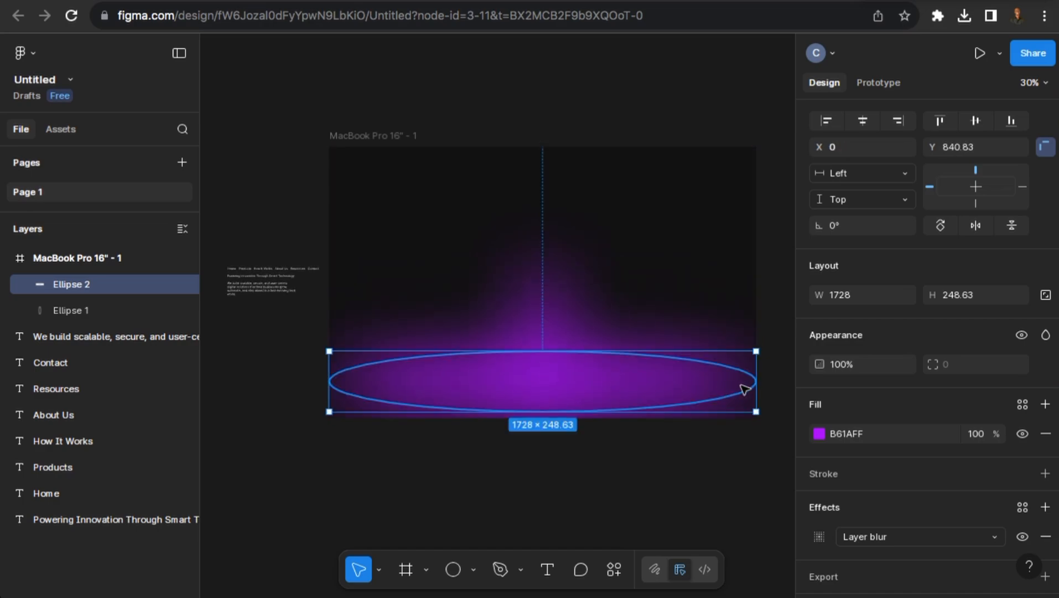
drag(757, 383, 779, 383)
drag(679, 378, 668, 386)
Narrow the upright ellipse symmetrically to about 116 wide and fine-tune the wide ellipse's position.
click(547, 304)
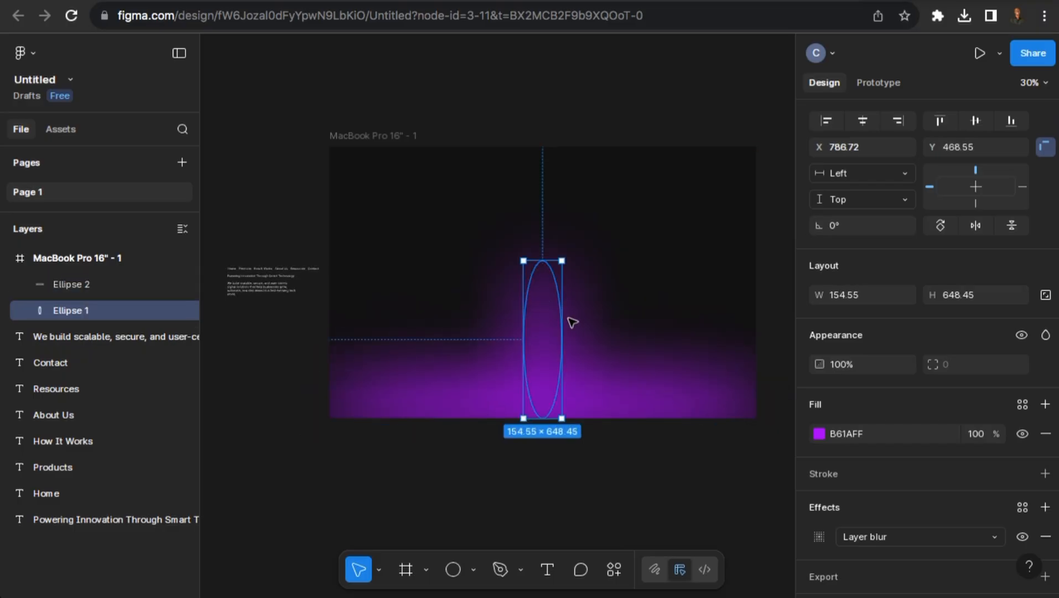
drag(564, 320, 557, 321)
click(595, 369)
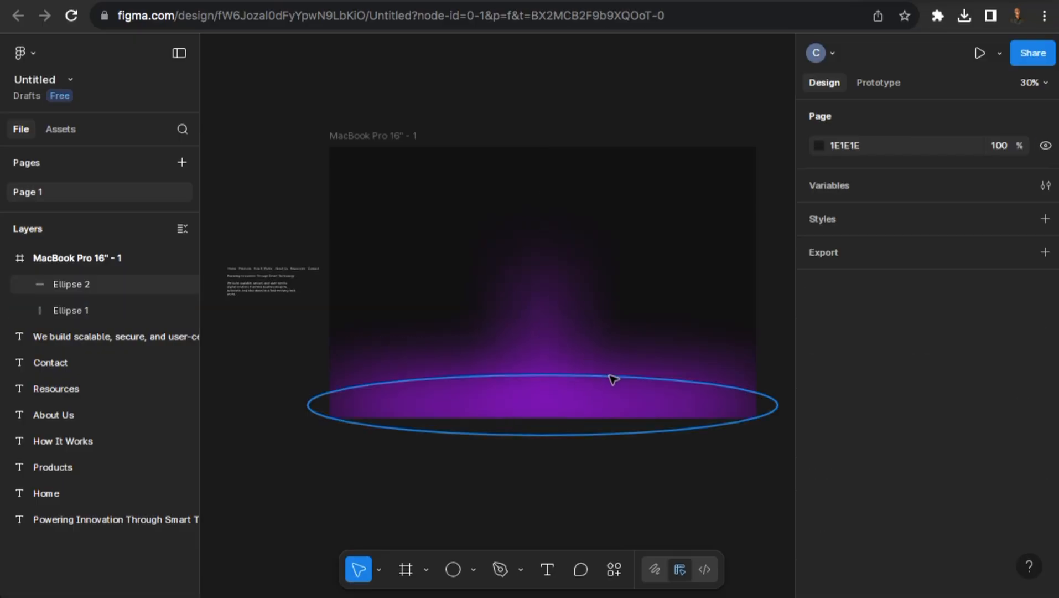
click(610, 385)
drag(606, 398, 605, 398)
Resize the horizontally centred upright ellipse to about 176 × 683 and lower it so its base extends below the frame.
click(551, 312)
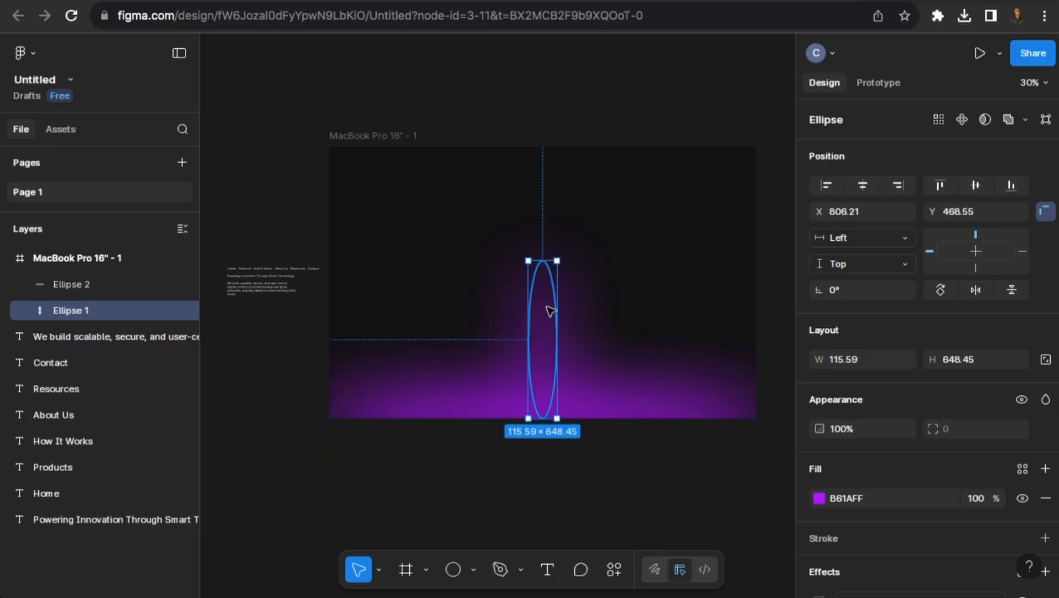
drag(550, 311, 570, 346)
mouse_move(536, 300)
mouse_down()
mouse_move(539, 271)
mouse_move(539, 310)
mouse_up()
click(549, 114)
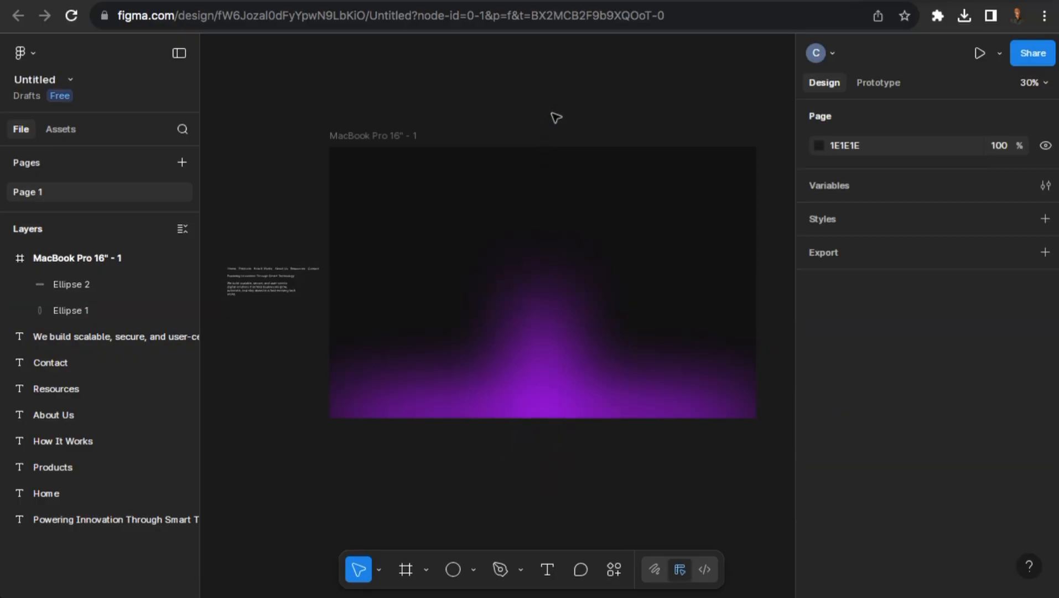
click(551, 325)
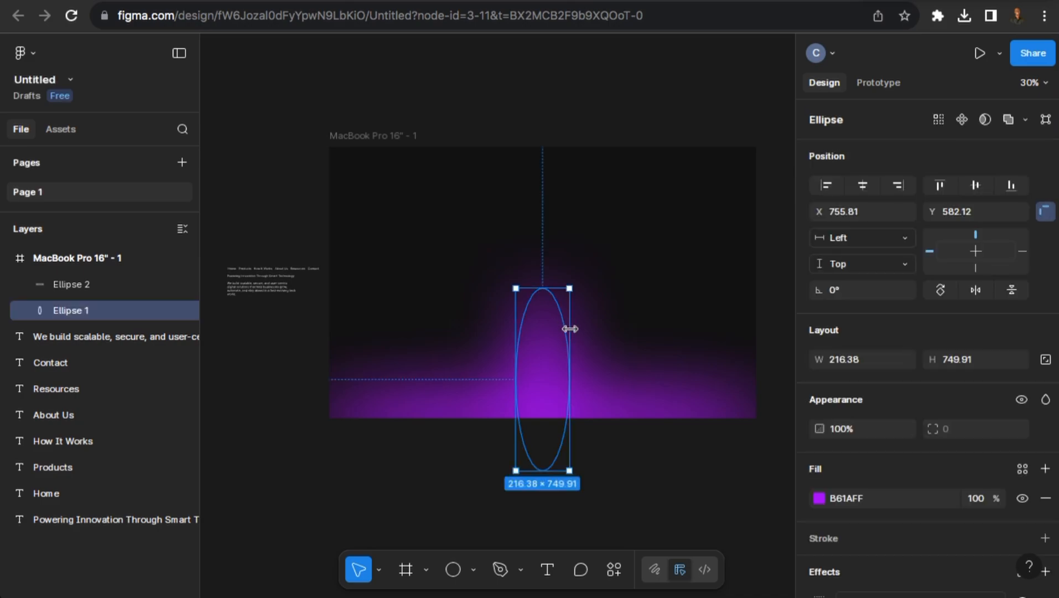
drag(568, 329, 564, 332)
drag(542, 290, 546, 336)
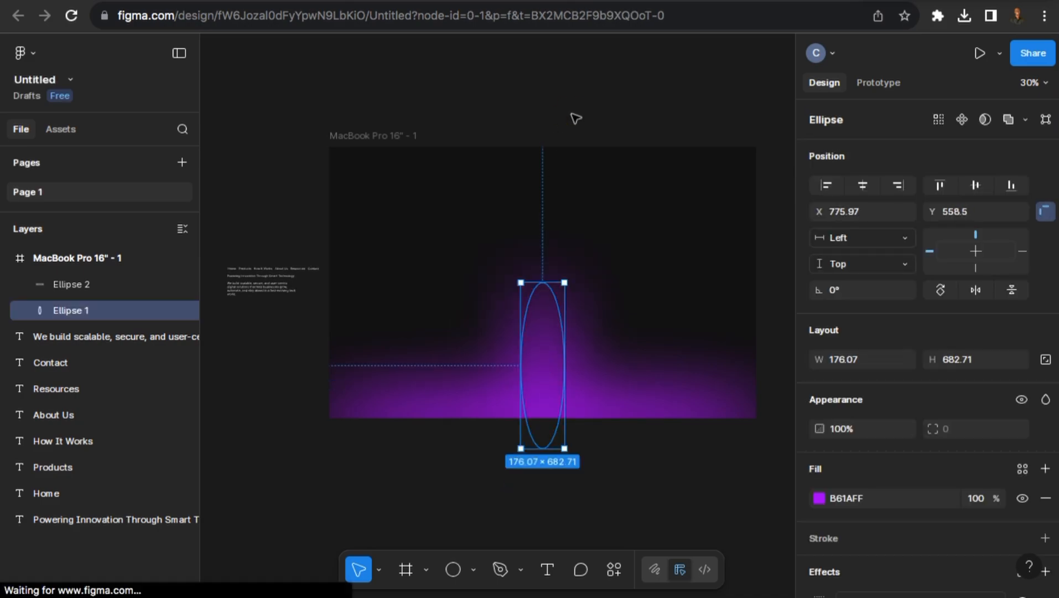
click(575, 118)
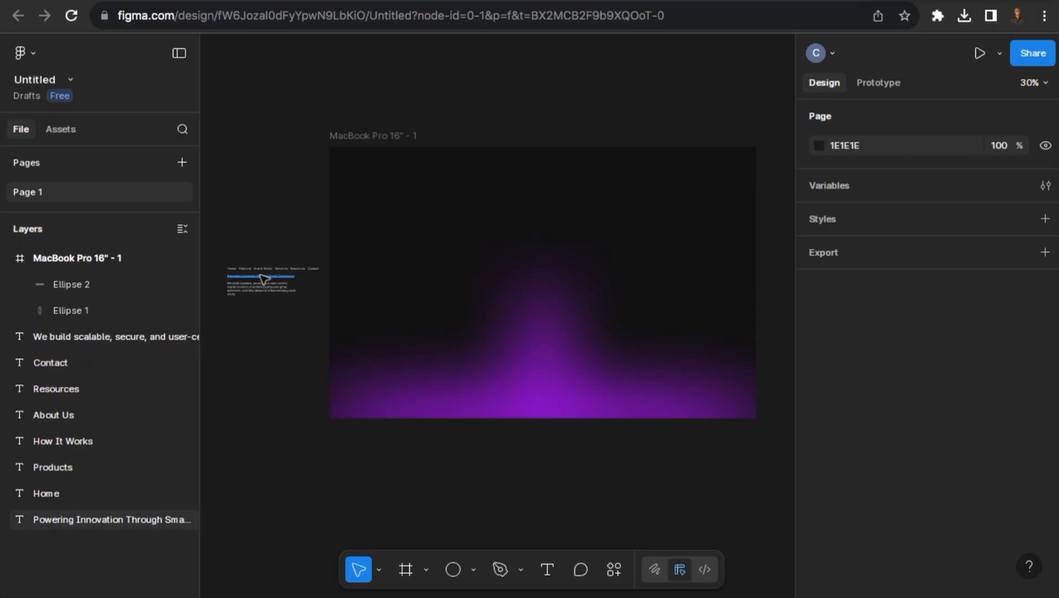
Move the "Powering Innovation Through Smart Technology" headline into the MacBook Pro frame and set its font size to 40.
scroll(264, 279, up, 5)
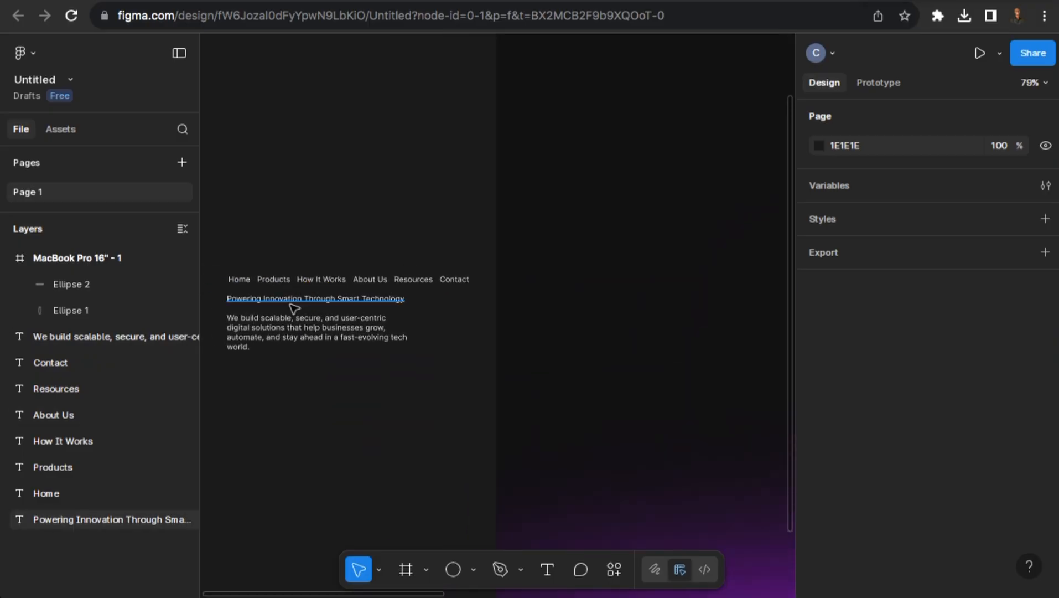
scroll(294, 307, up, 3)
scroll(281, 288, left, 3)
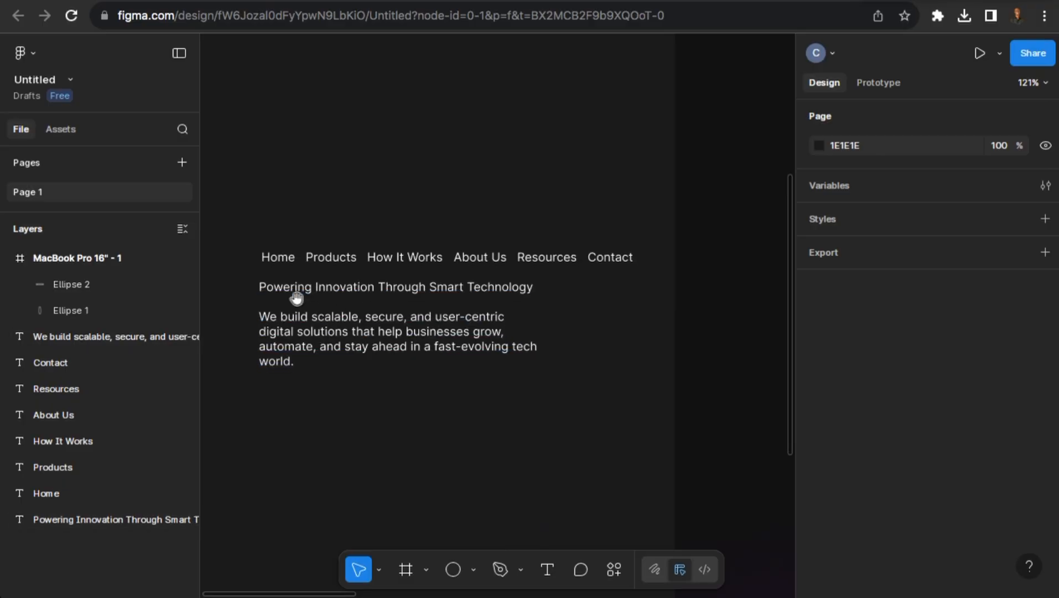
scroll(297, 303, down, 6)
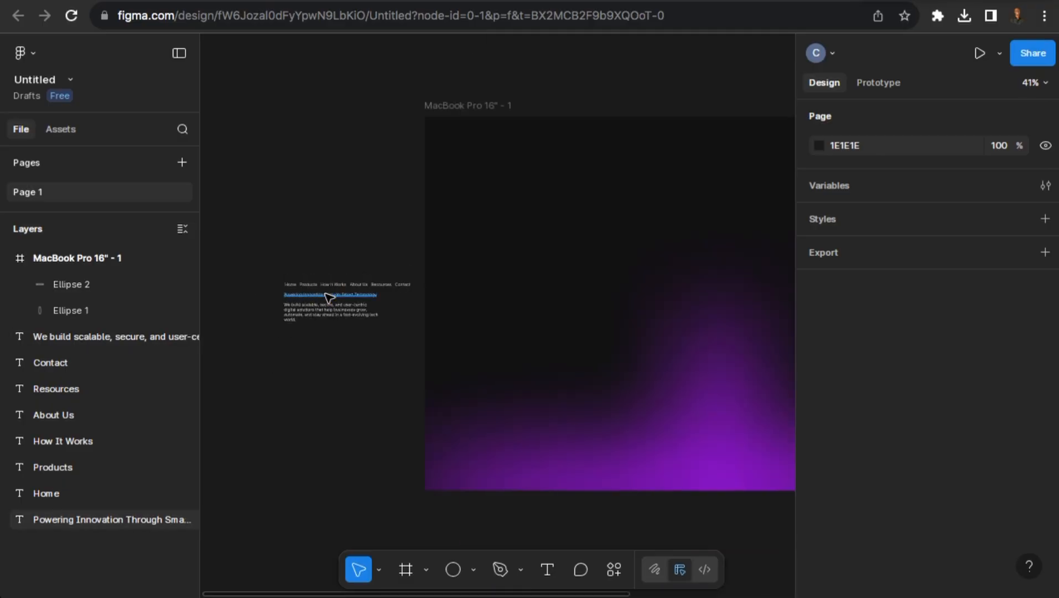
click(328, 298)
drag(327, 299, 437, 288)
scroll(438, 288, down, 5)
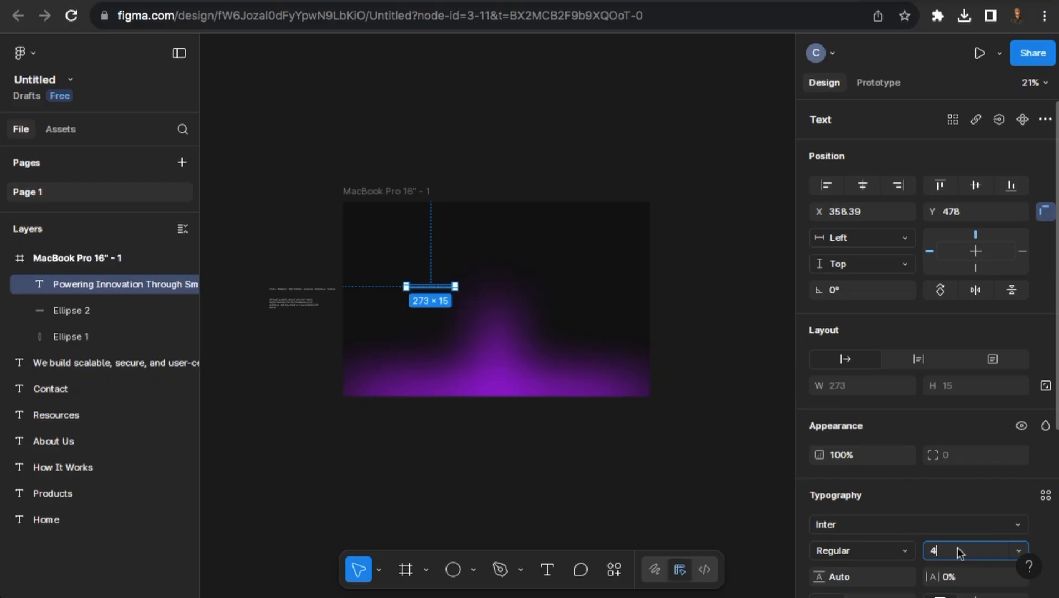
text(40)
key(Return)
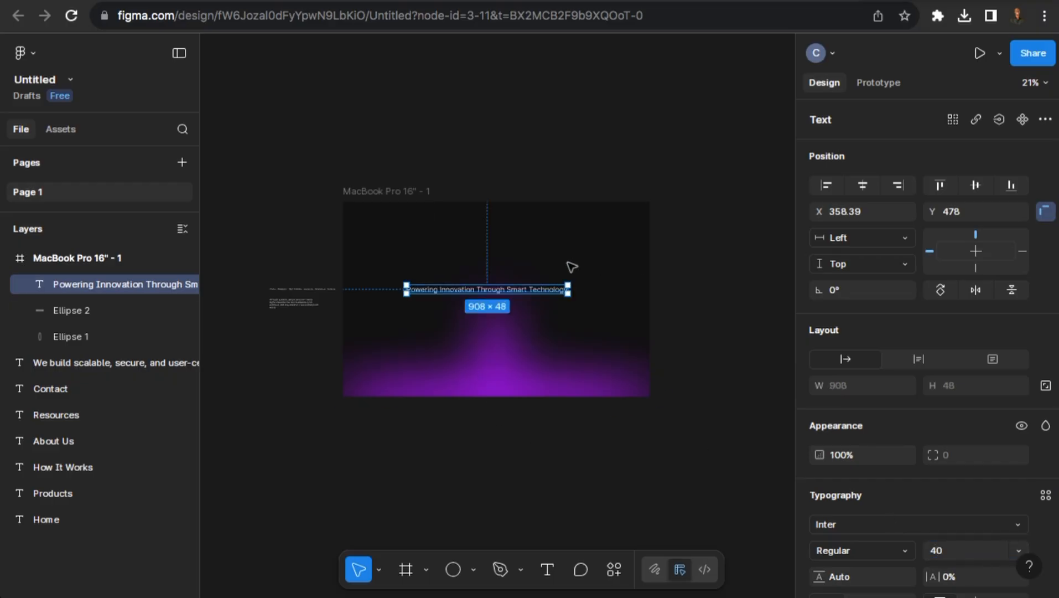
Lower the upright ellipse slightly to about Y 611, keeping it centred horizontally in the frame.
scroll(547, 268, up, 5)
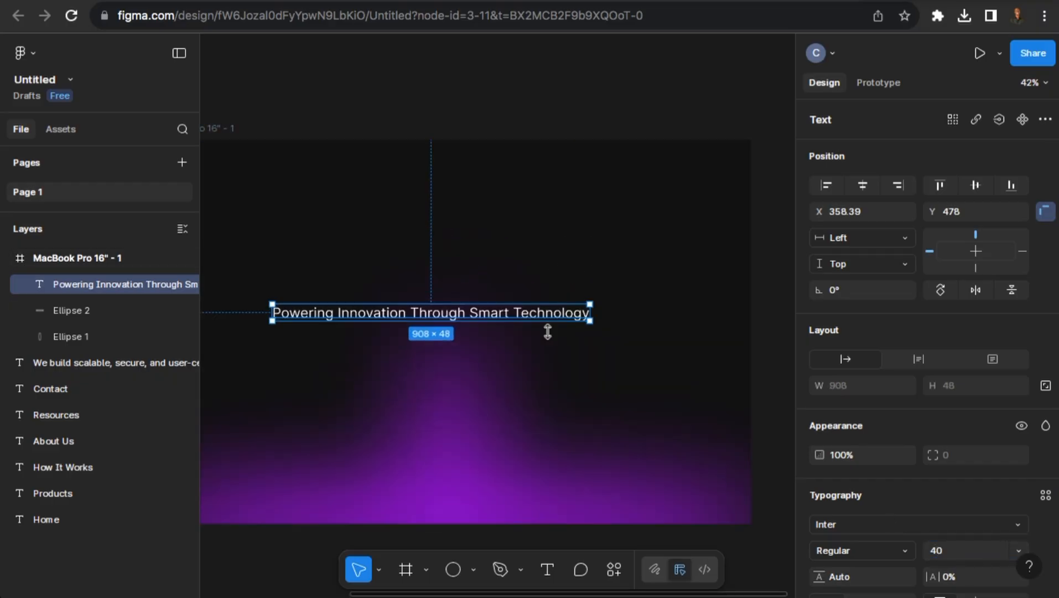
click(456, 369)
drag(451, 366, 445, 378)
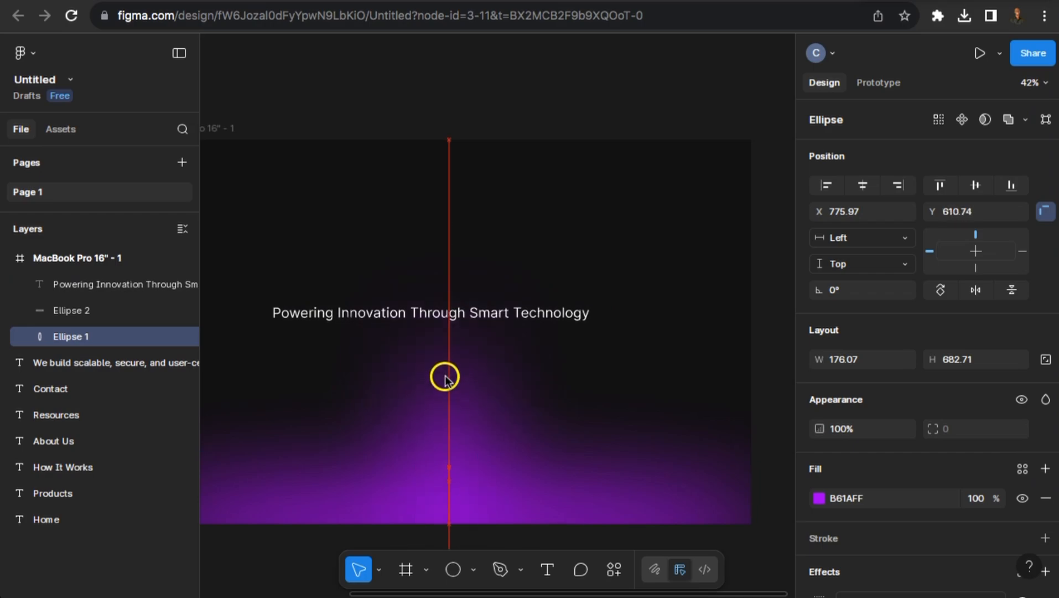
Centre the headline horizontally in the frame and change its font to Poppins.
click(477, 322)
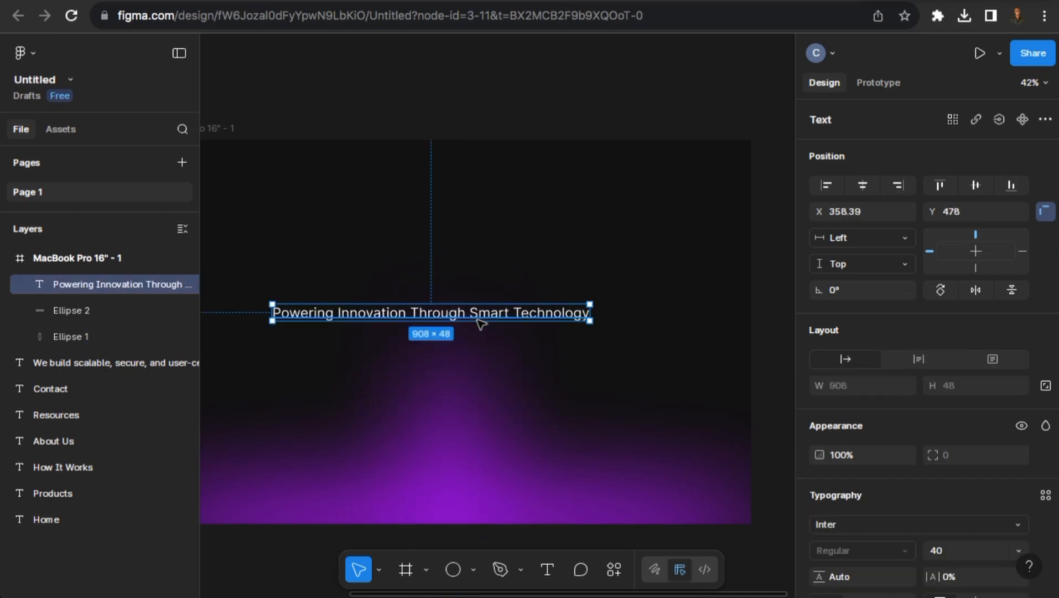
click(864, 184)
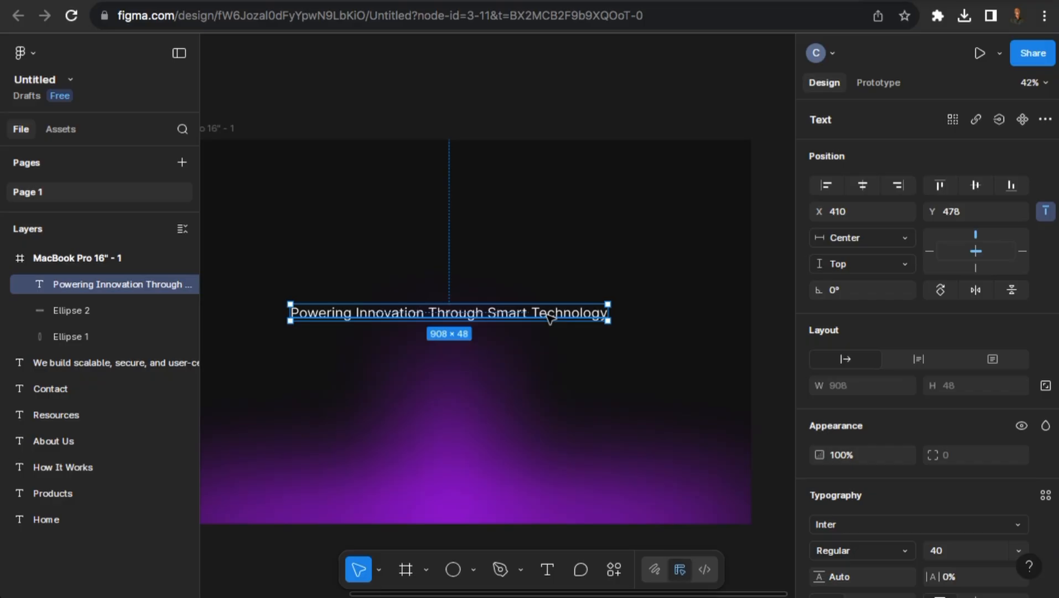
scroll(870, 465, down, 4)
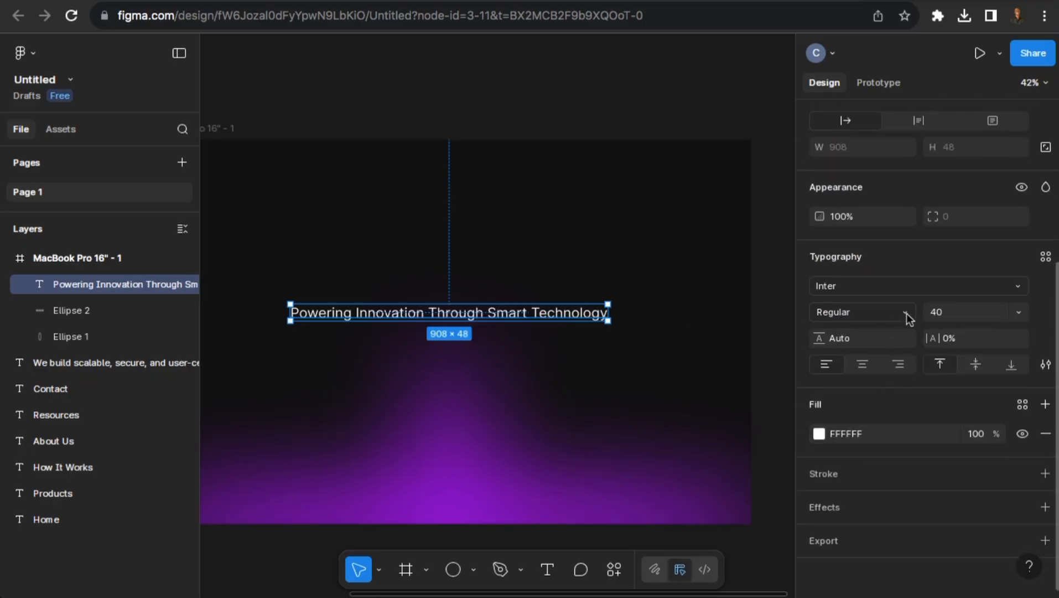
click(897, 287)
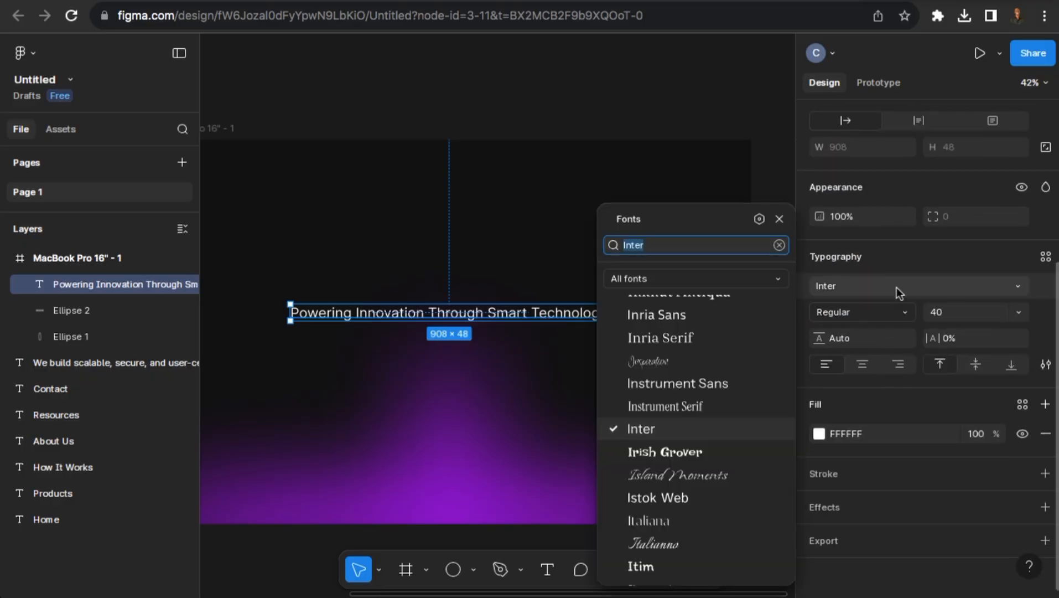
text(popp)
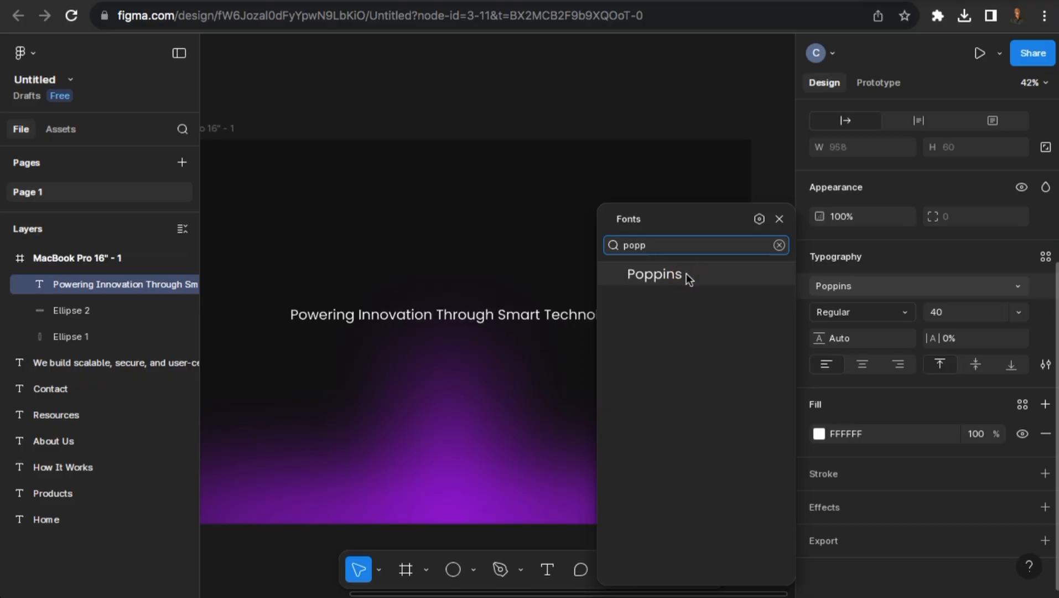
click(686, 274)
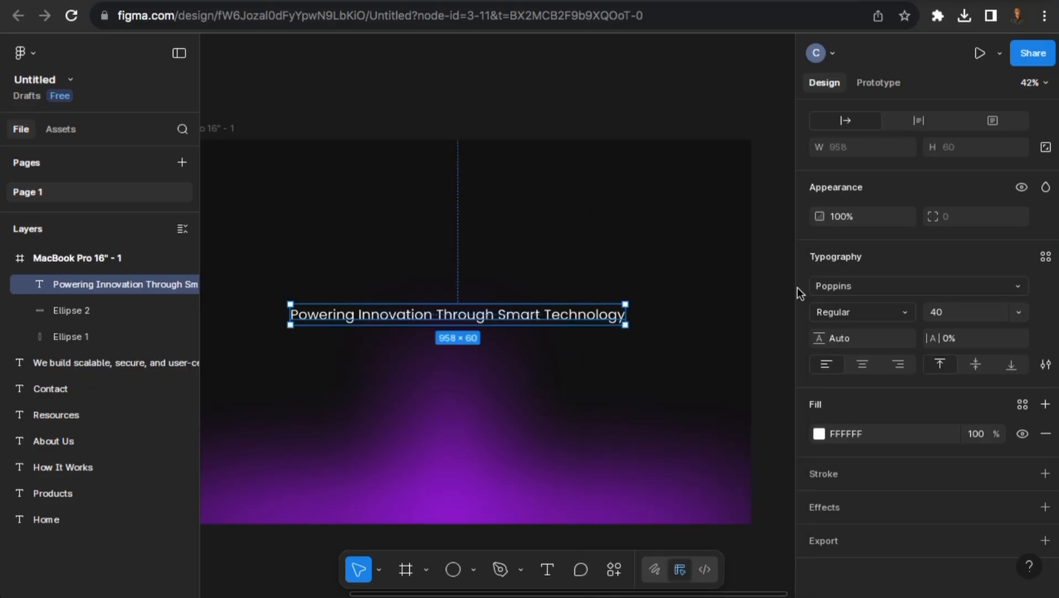
Try the SemiBold weight on the headline and settle on Medium.
click(904, 310)
click(885, 348)
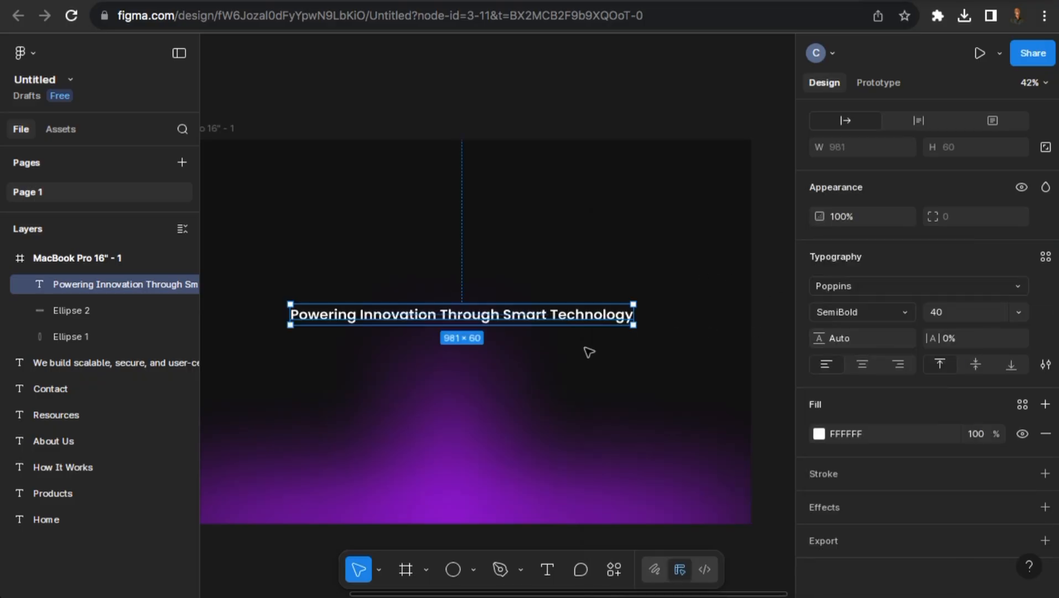
scroll(592, 353, down, 3)
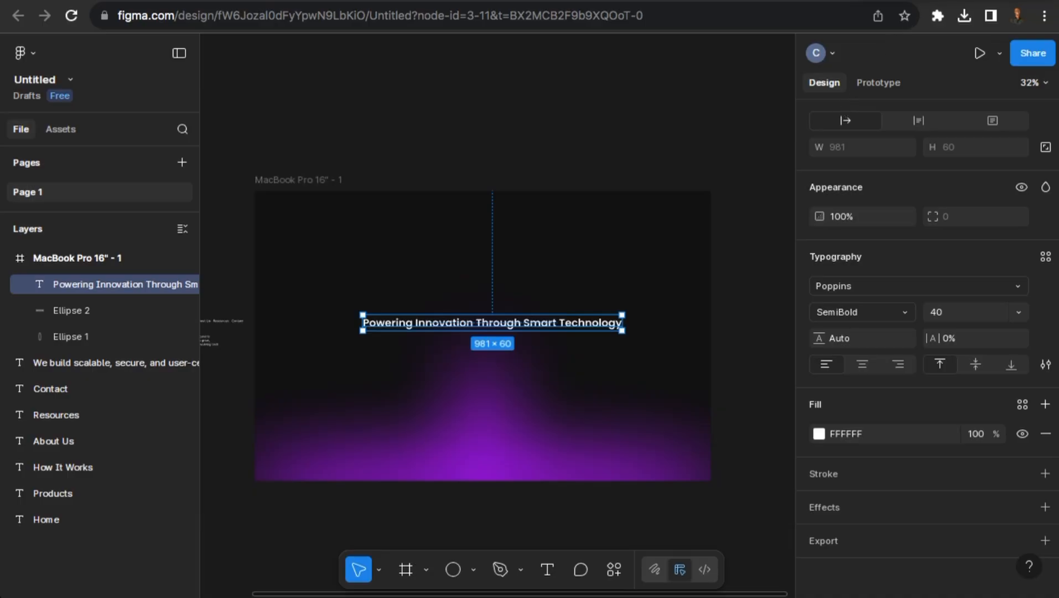
click(846, 317)
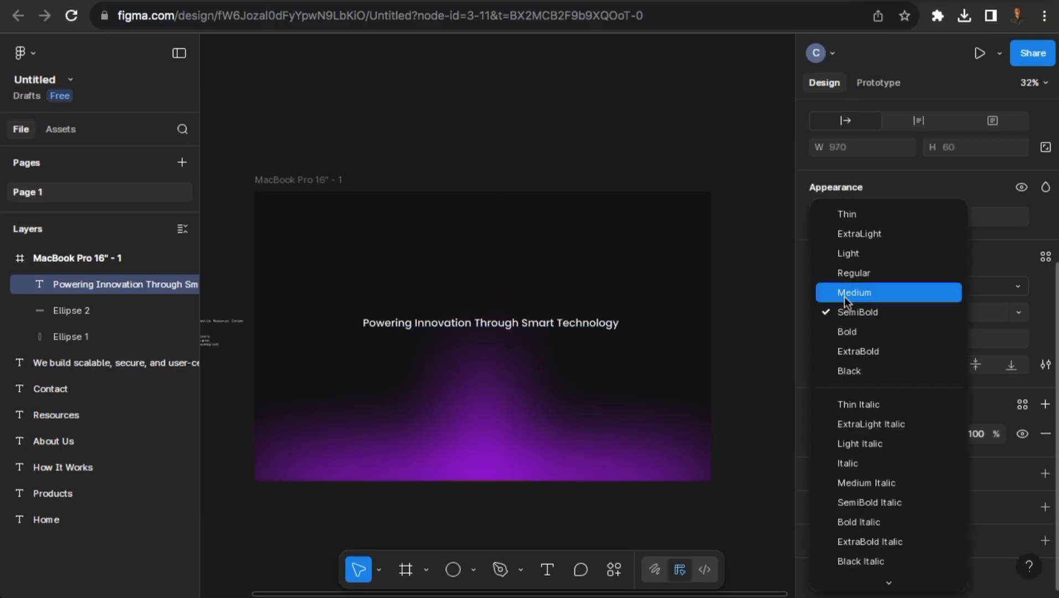
click(845, 297)
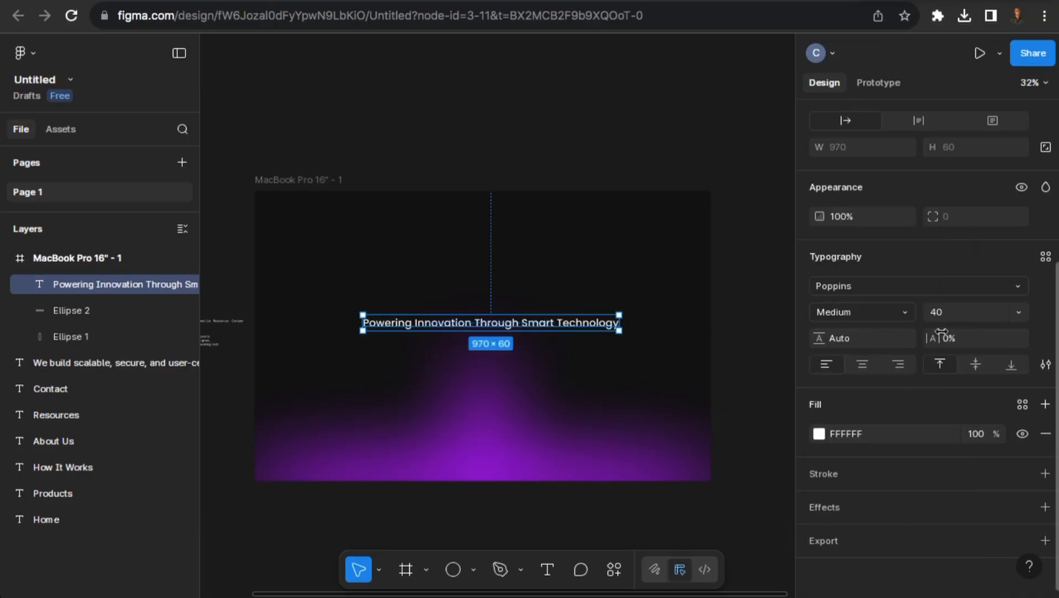
Set the headline's font size to 80 and shift it up and to the left within the frame.
click(940, 312)
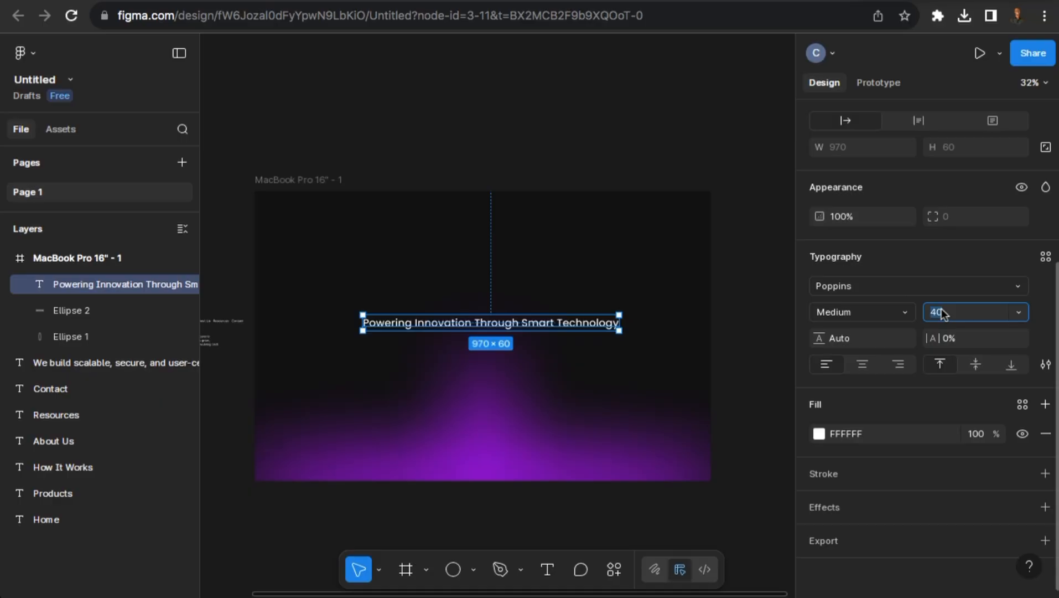
key(Return)
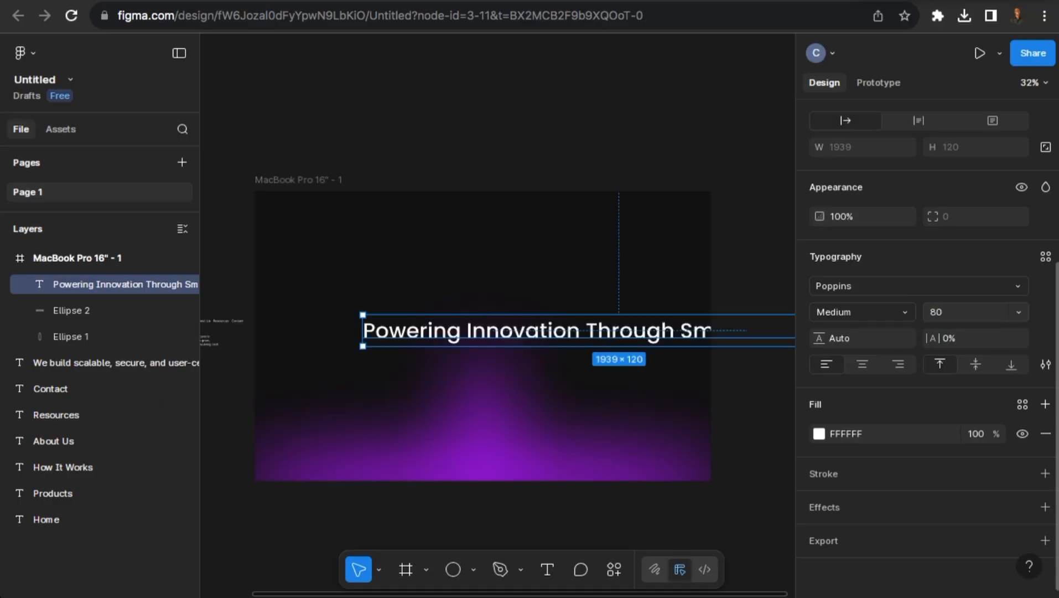
drag(600, 328, 552, 312)
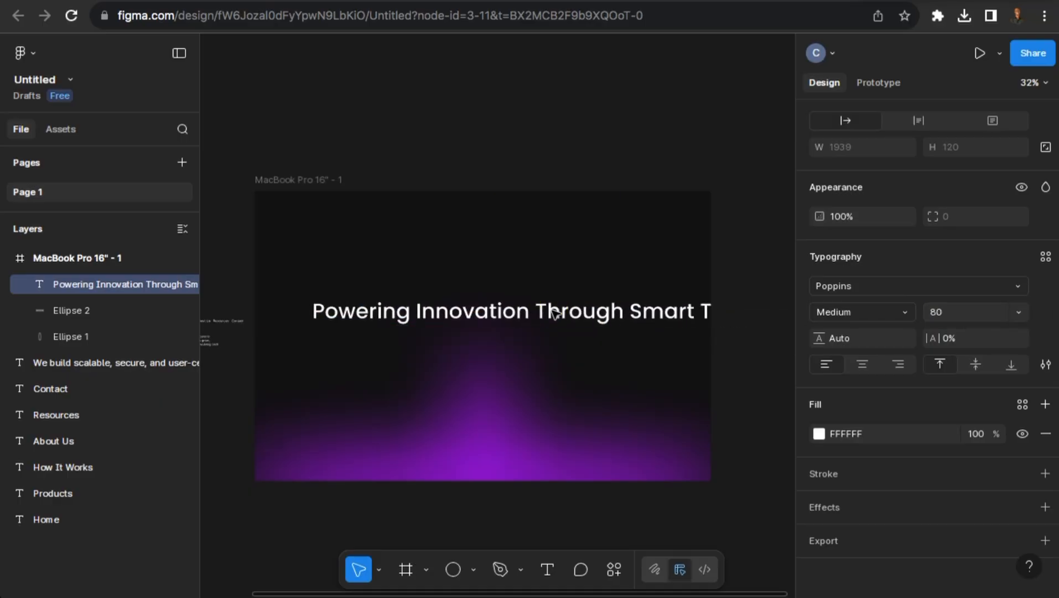
scroll(609, 308, down, 2)
scroll(631, 291, right, 1)
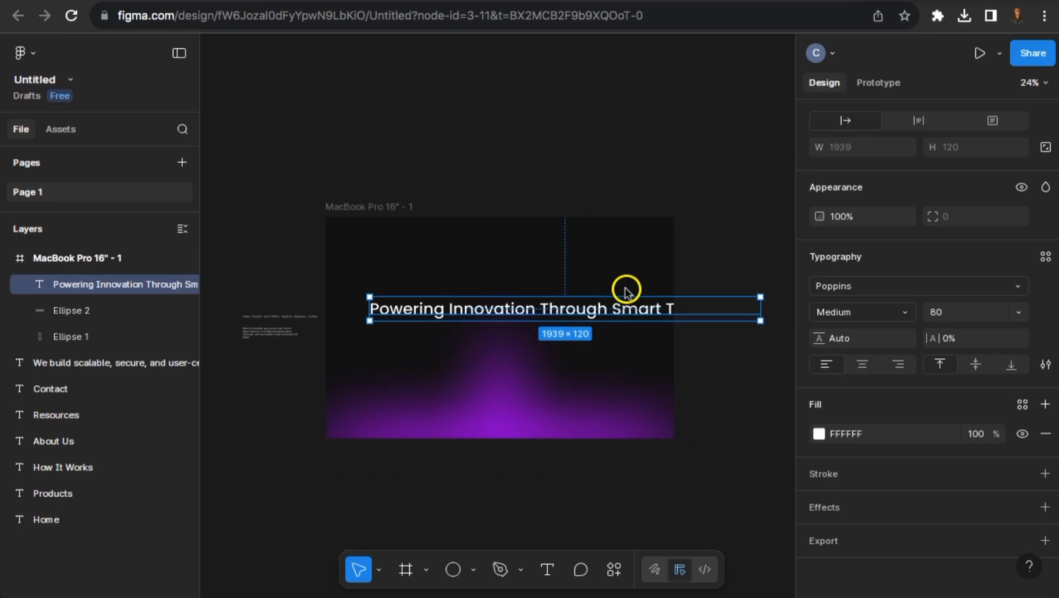
Narrow the headline's text box to about 1213 wide so it wraps onto two lines, and centre-align its text.
drag(737, 308, 609, 305)
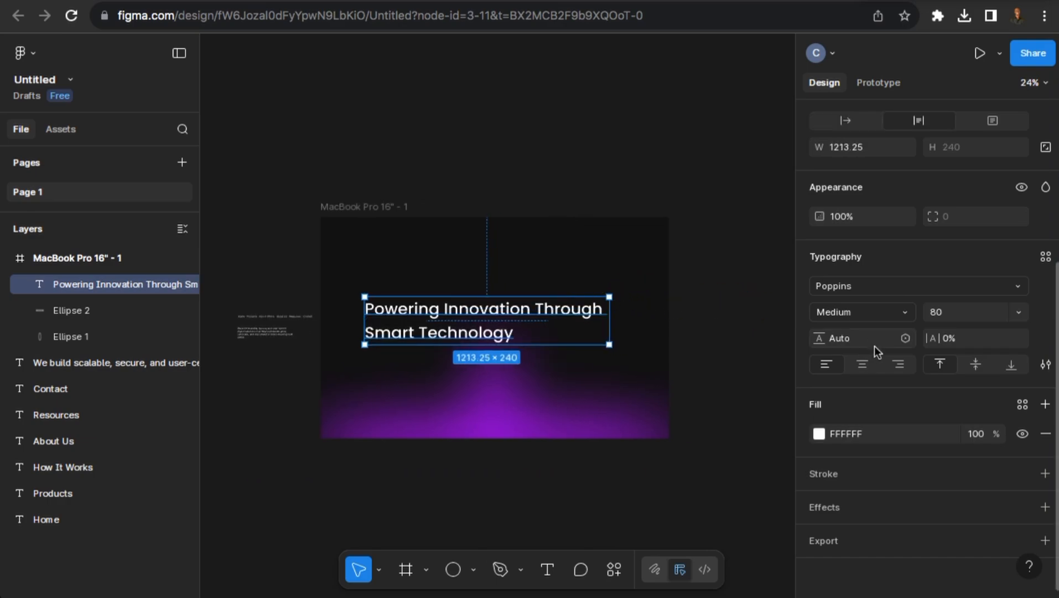
click(865, 365)
scroll(516, 293, left, 2)
scroll(516, 293, up, 1)
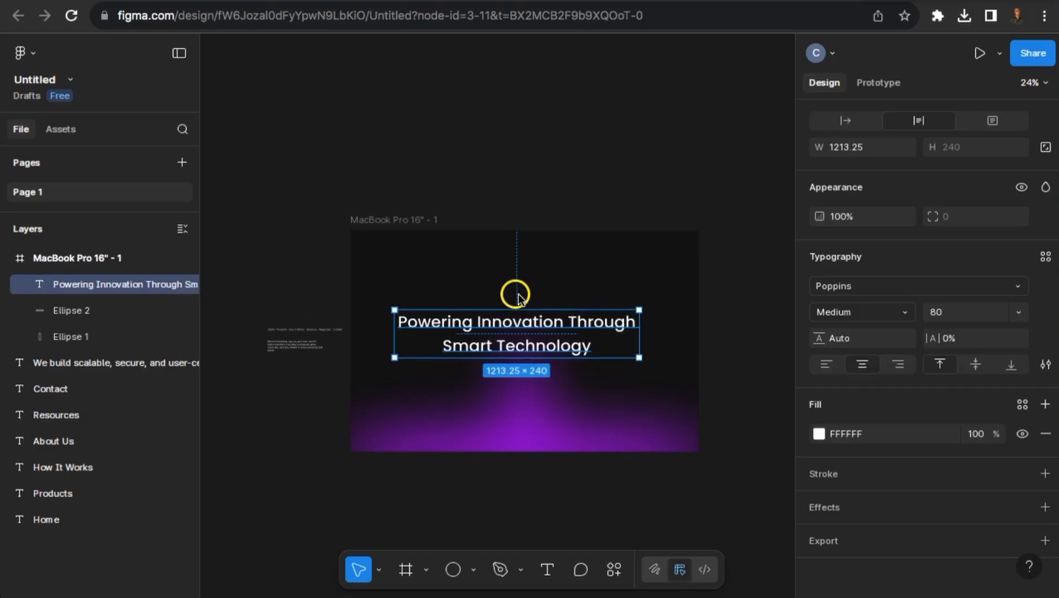
Centre the headline horizontally in the frame and place it at about Y 421.
drag(537, 331, 545, 327)
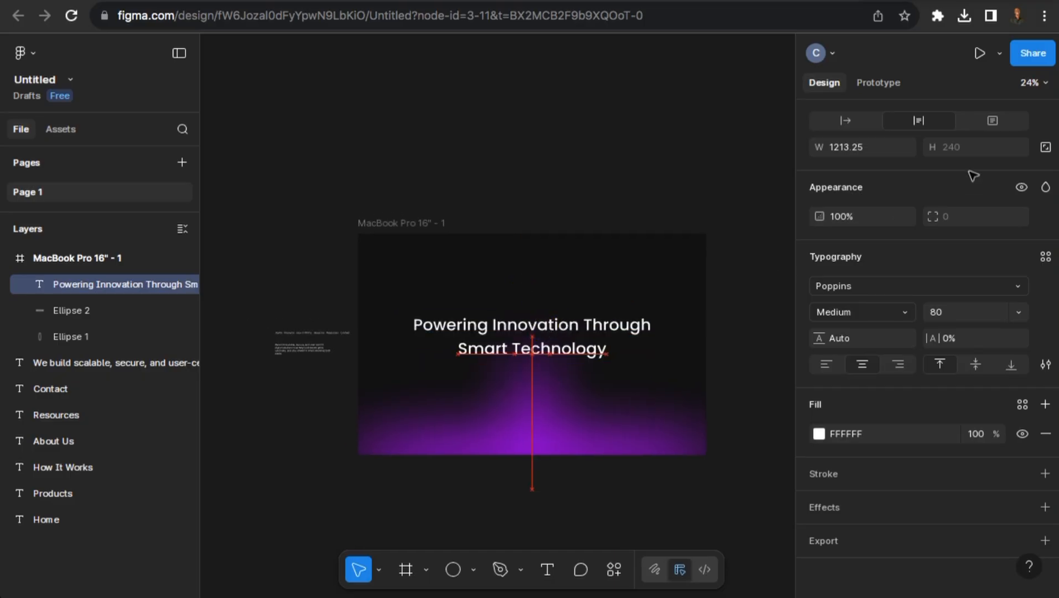
scroll(866, 193, up, 5)
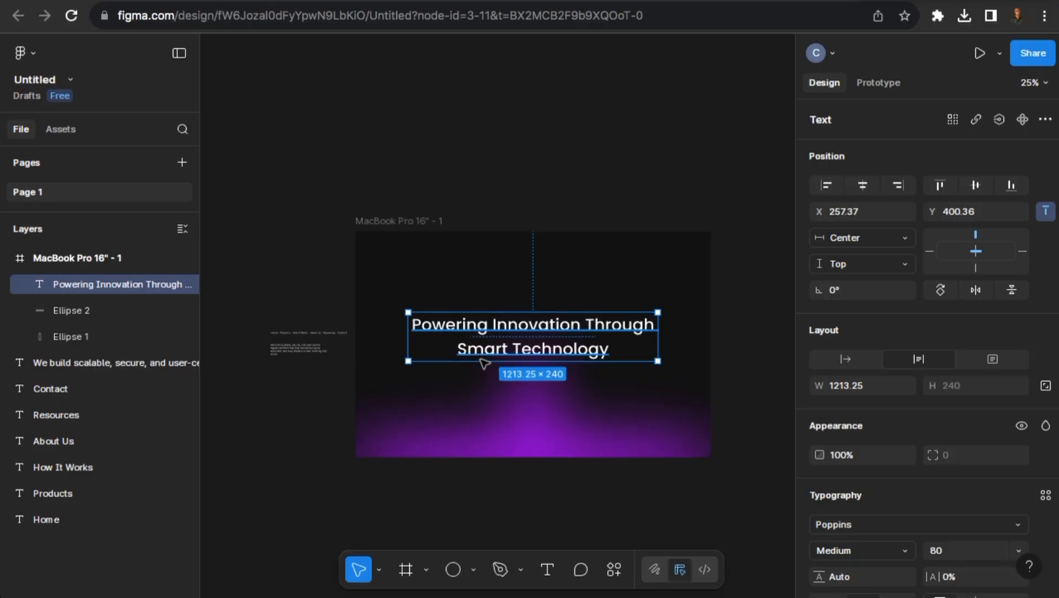
scroll(476, 353, up, 2)
click(570, 326)
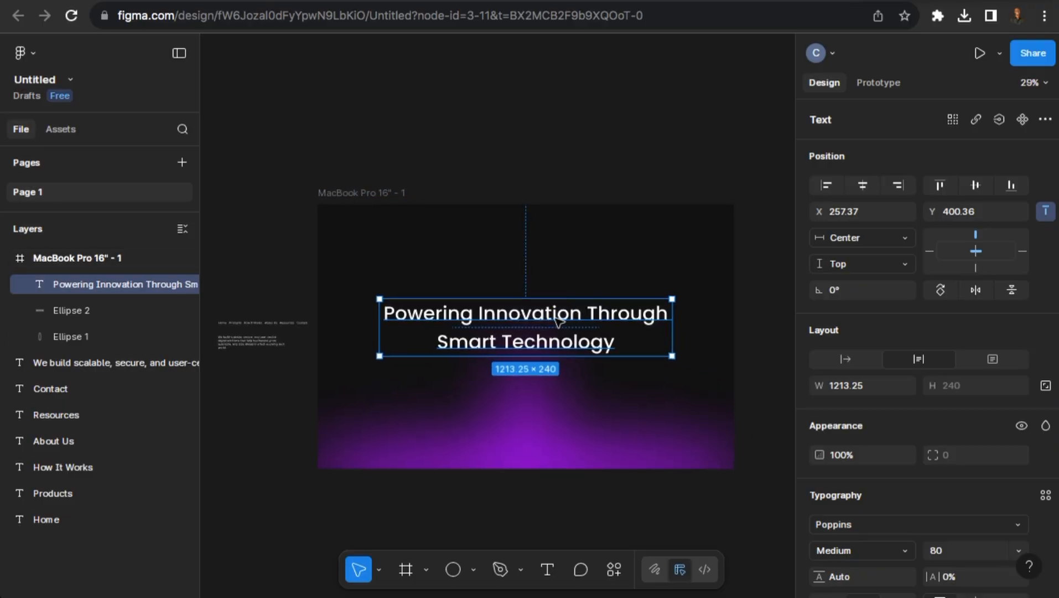
drag(557, 321, 559, 325)
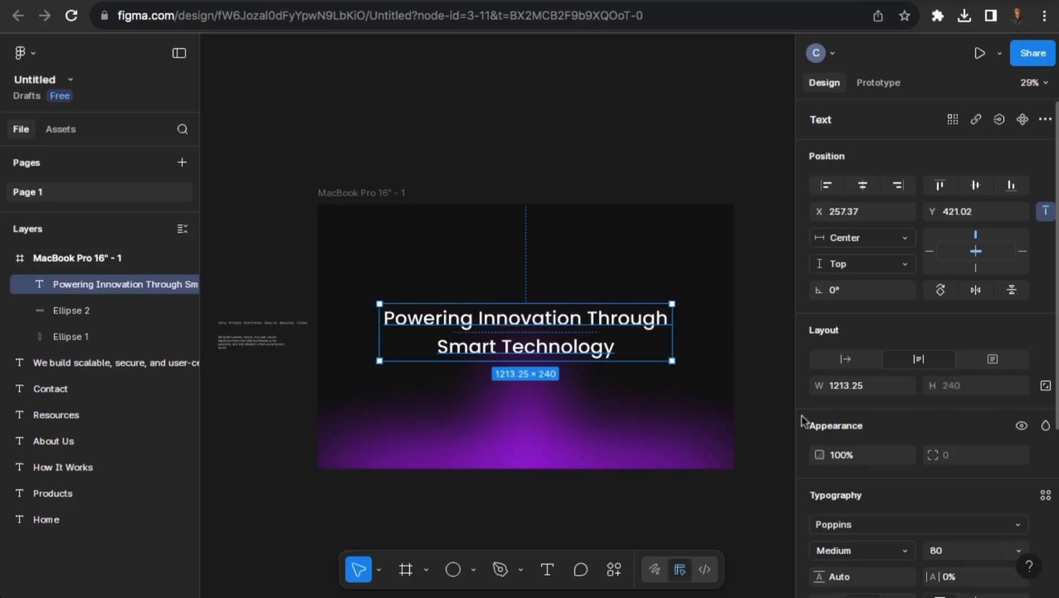
Set the headline's line height to 100 and lower it to about Y 458, keeping it horizontally centred.
scroll(840, 470, down, 5)
click(841, 339)
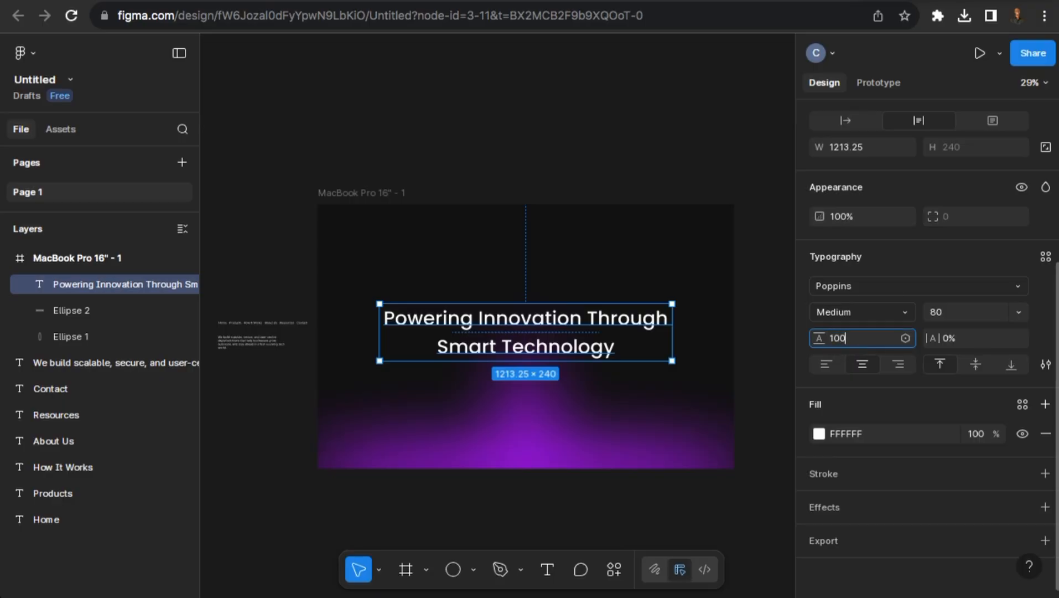
key(Return)
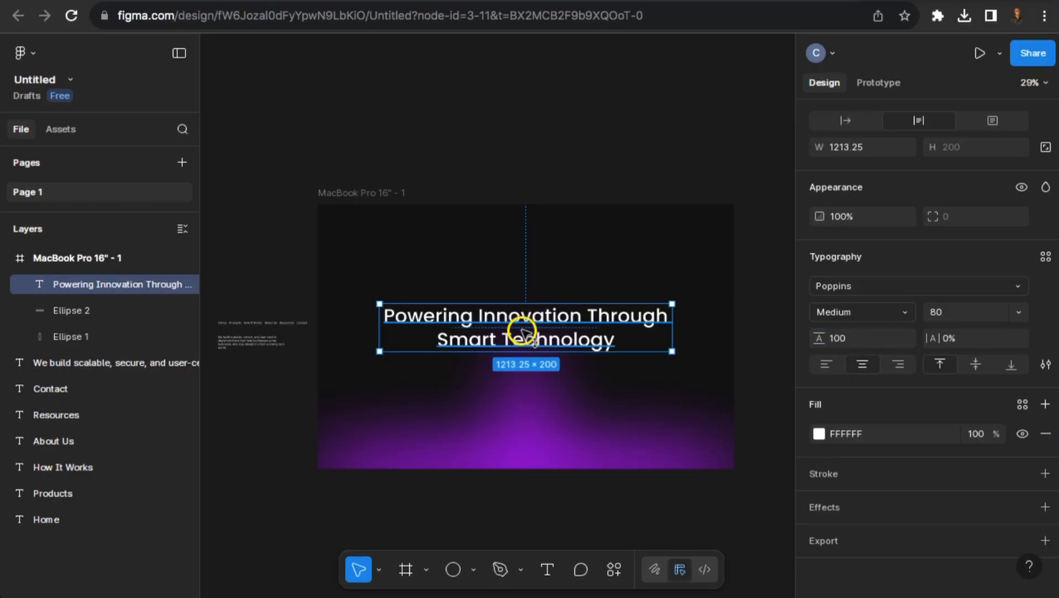
click(636, 171)
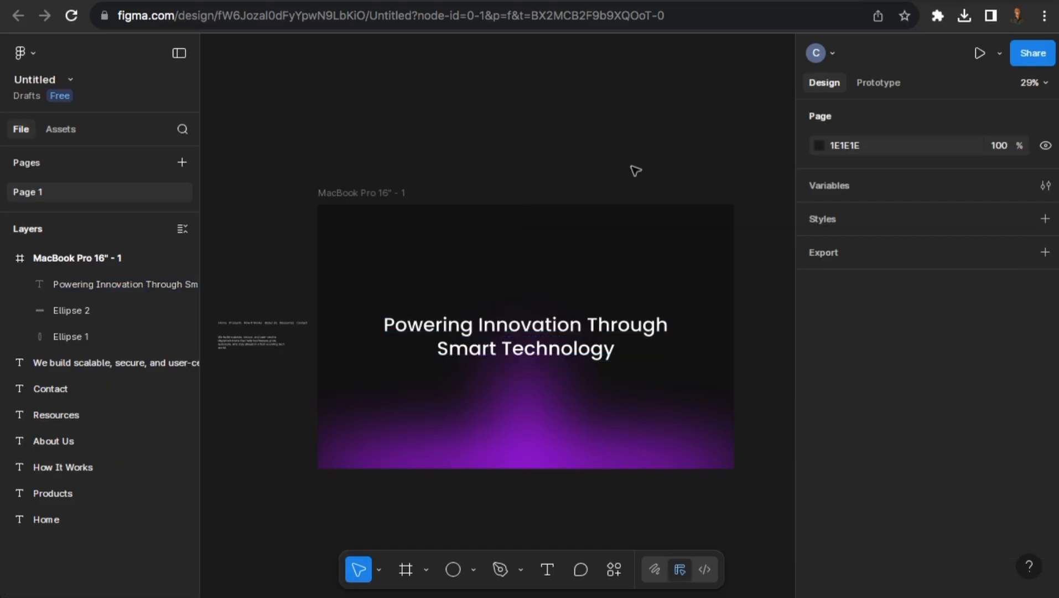
click(606, 328)
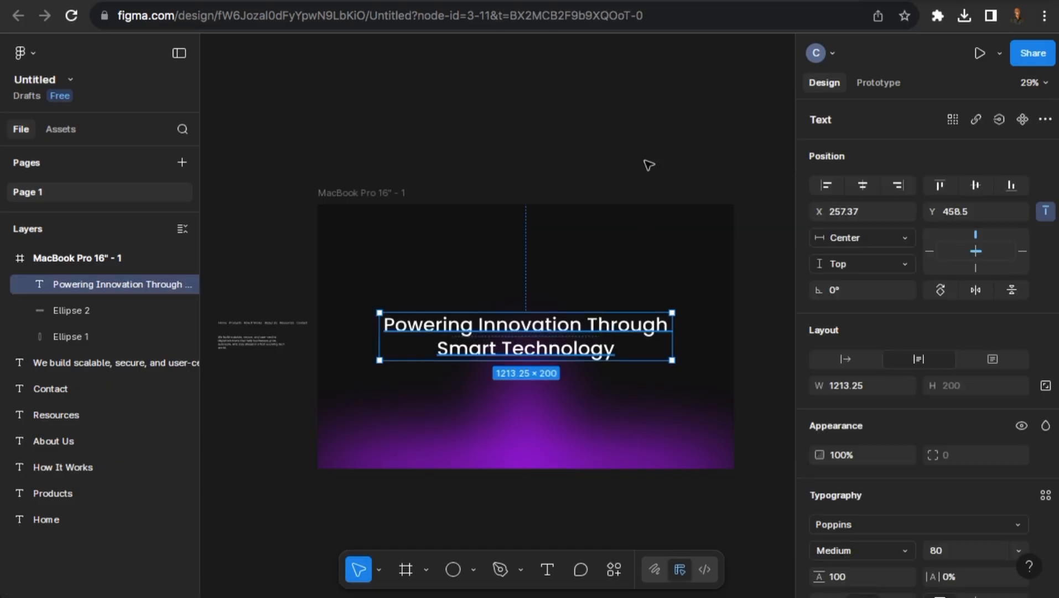
click(700, 114)
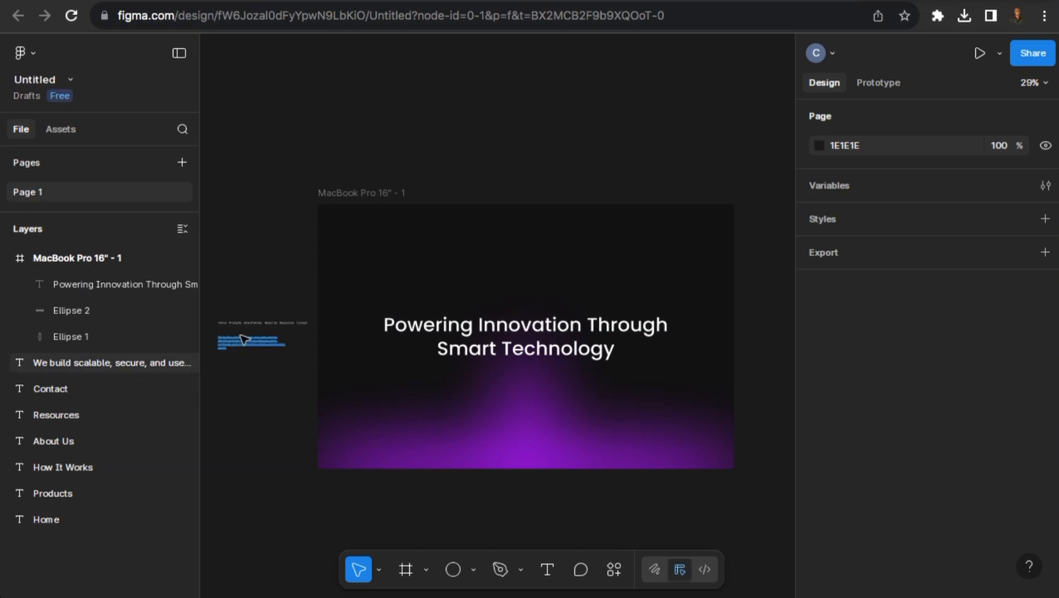
Draw a rectangle about 351 wide above the navigation links, trying a height of 80 before setting it to 60.
scroll(232, 302, up, 3)
scroll(232, 301, up, 5)
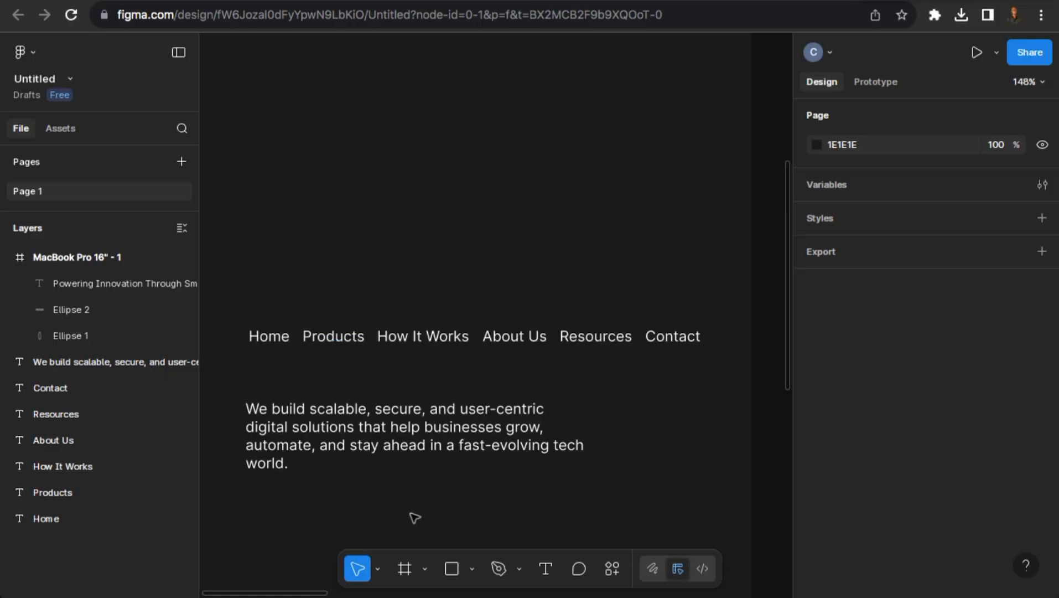
click(451, 565)
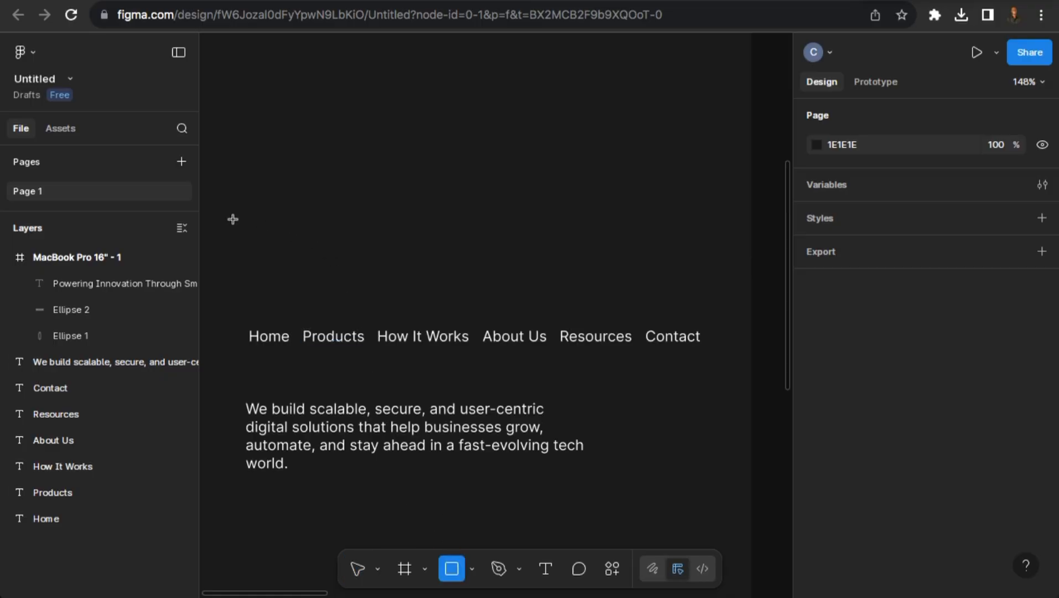
drag(232, 220, 663, 280)
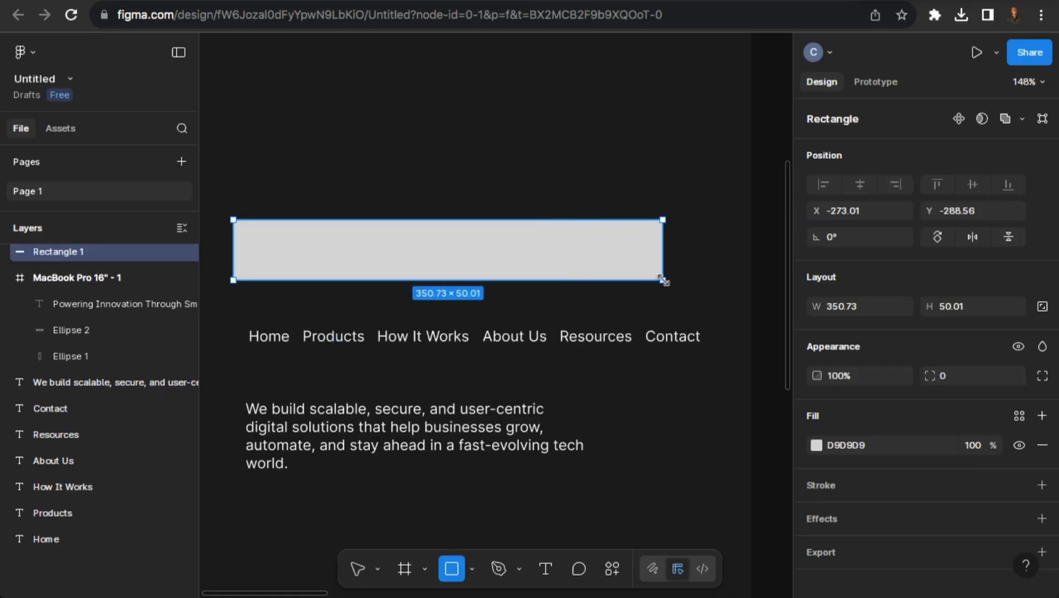
text(80)
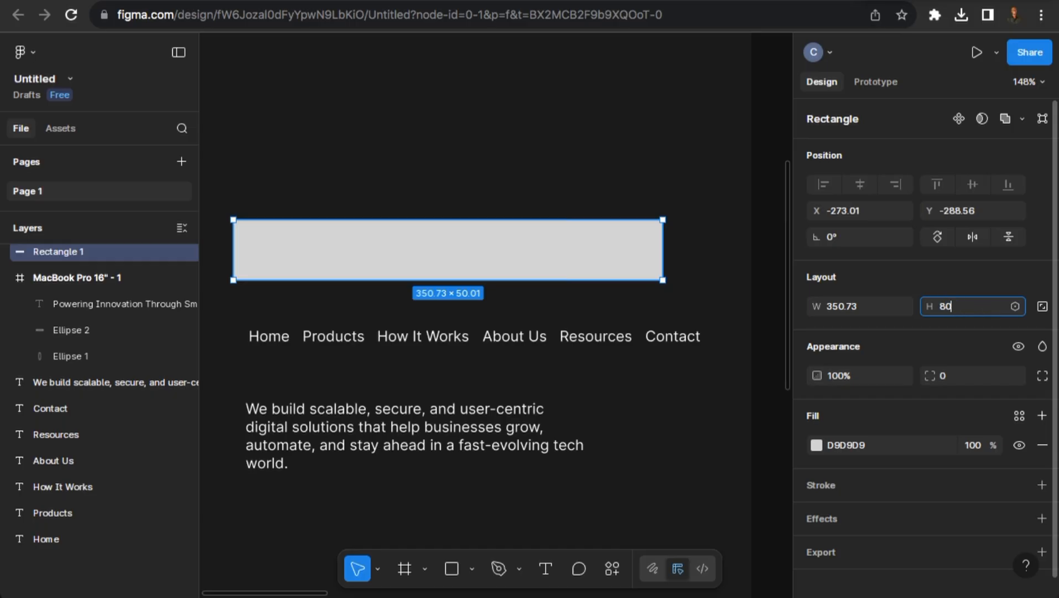
key(Return)
click(947, 308)
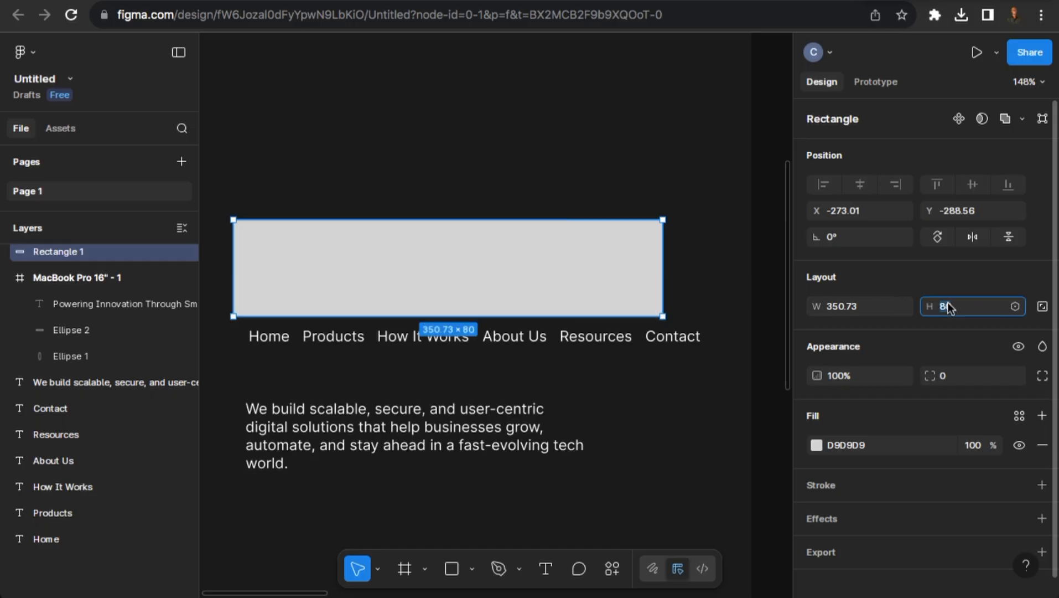
text(60)
key(Return)
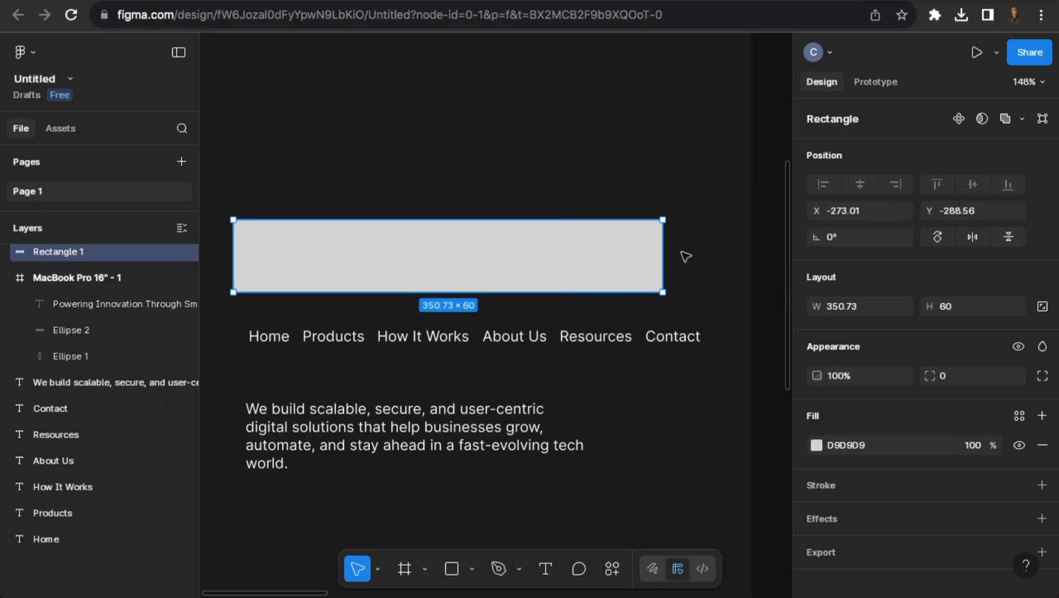
Widen the rectangle above the navigation links to 371 and set its corner radius to 50.
drag(663, 253, 687, 253)
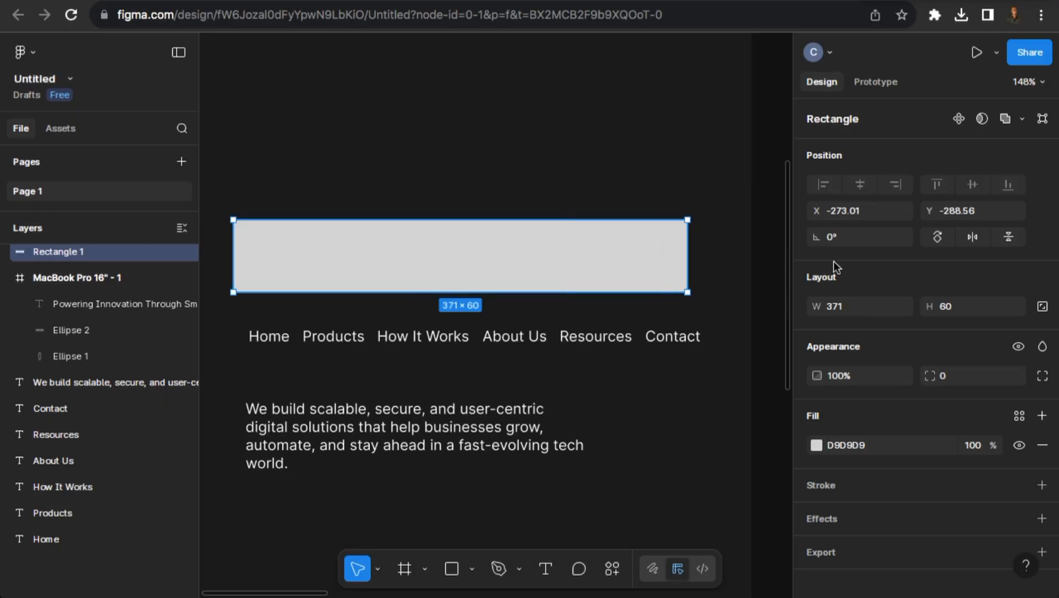
text(50)
key(Return)
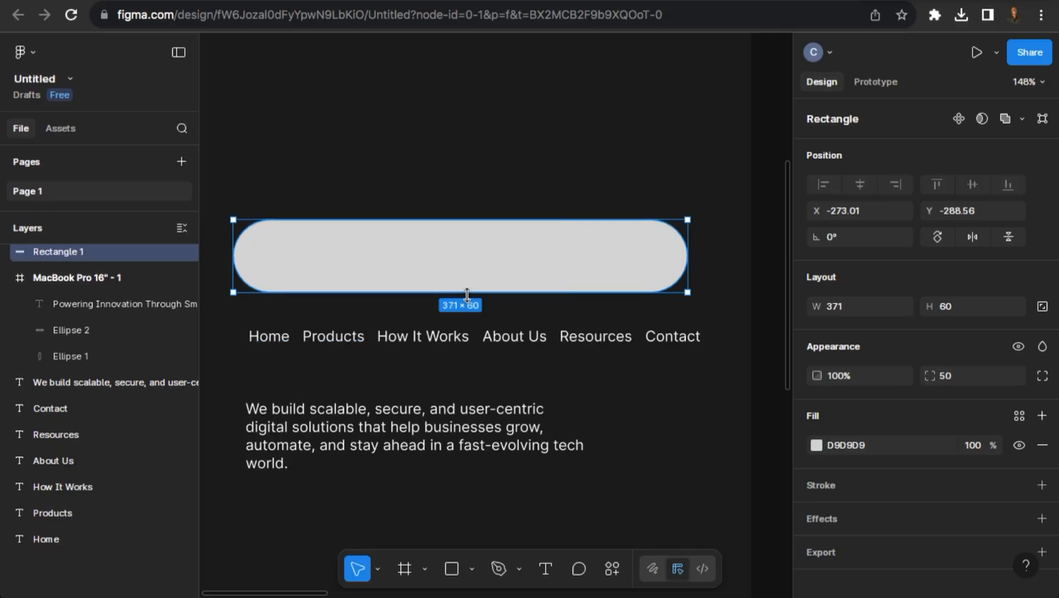
Set the rounded bar's height to 50 and move it down and to the left, to about X -295, Y -276.
drag(467, 295, 460, 281)
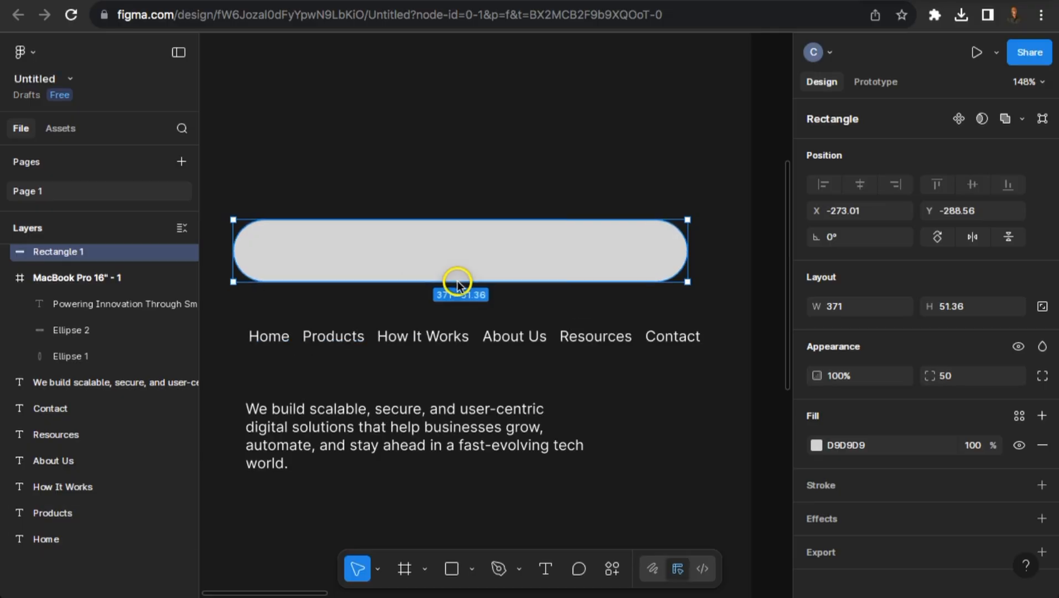
click(958, 306)
key(Return)
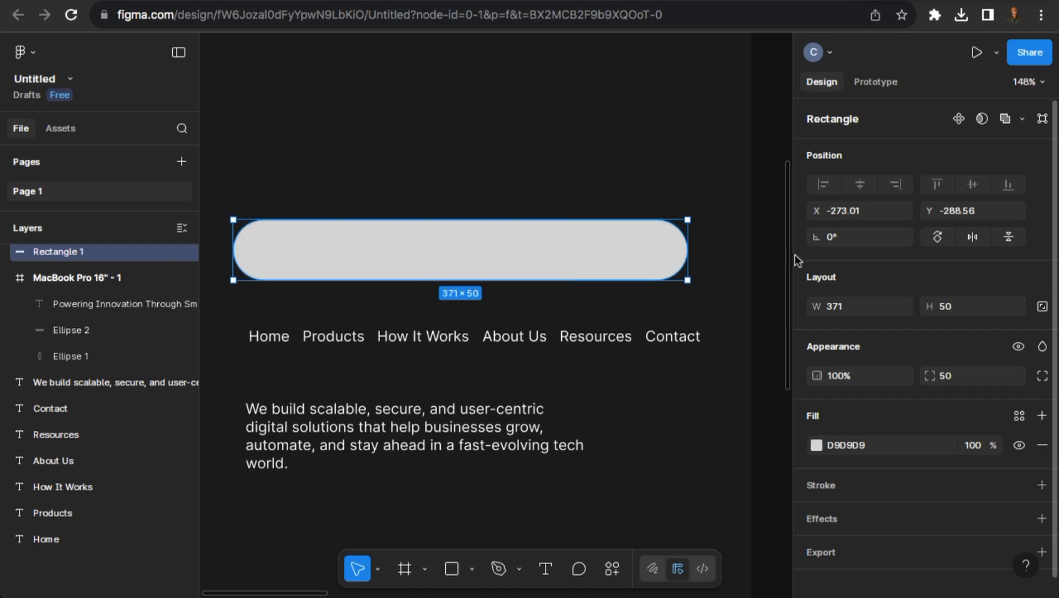
drag(534, 255, 520, 275)
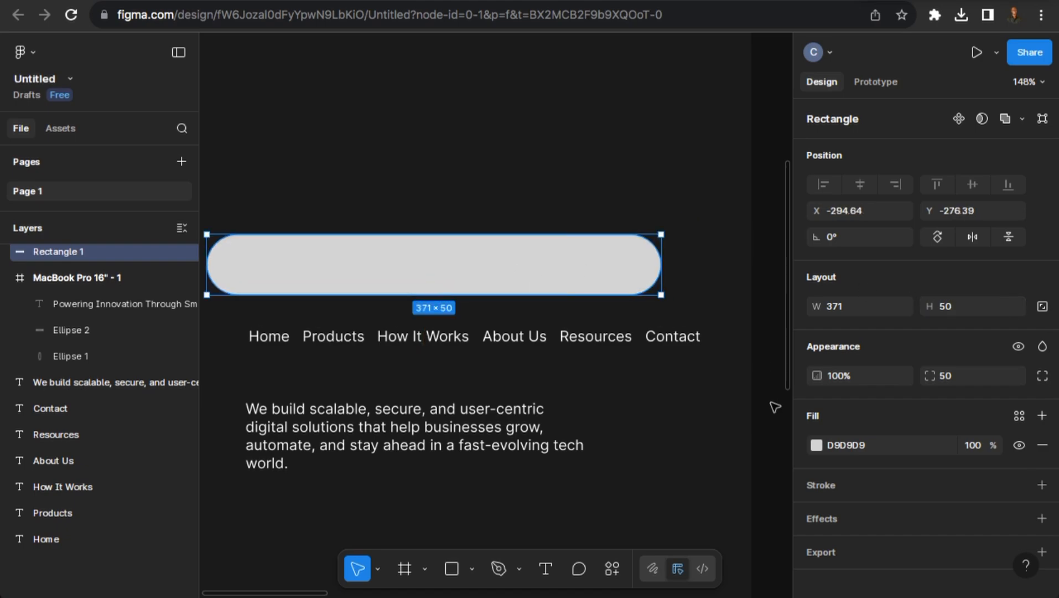
Fill the rounded bar with the dark purple 2D0141, starting from the page's purple swatch.
click(816, 445)
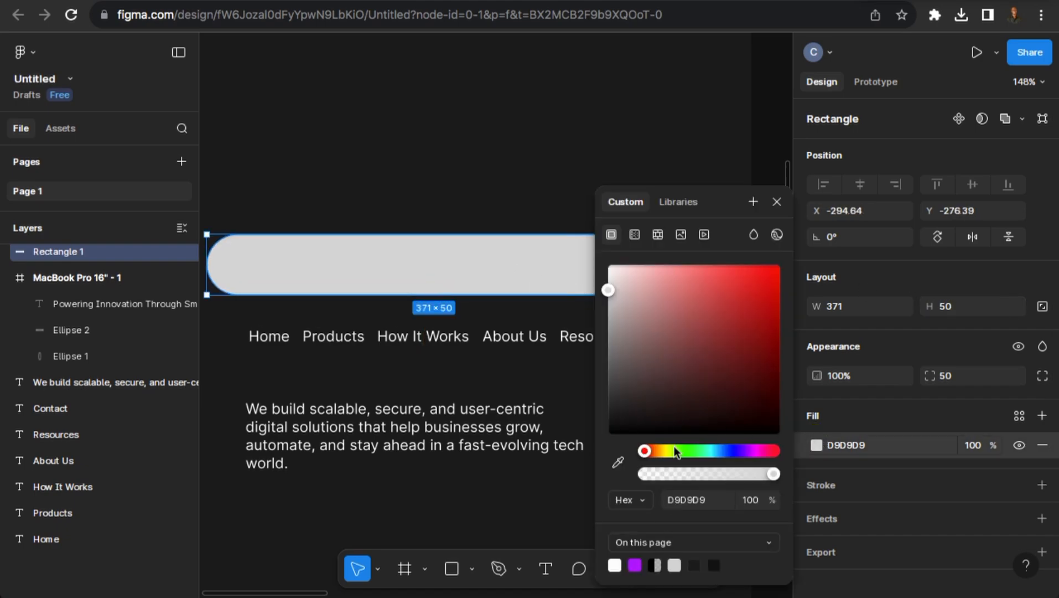
click(634, 565)
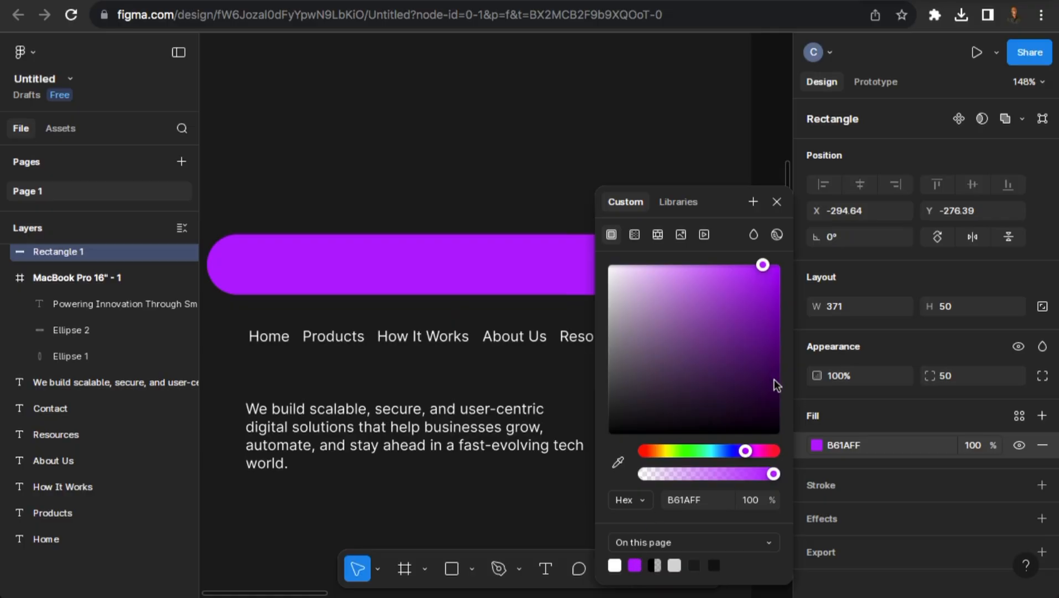
drag(775, 380, 778, 392)
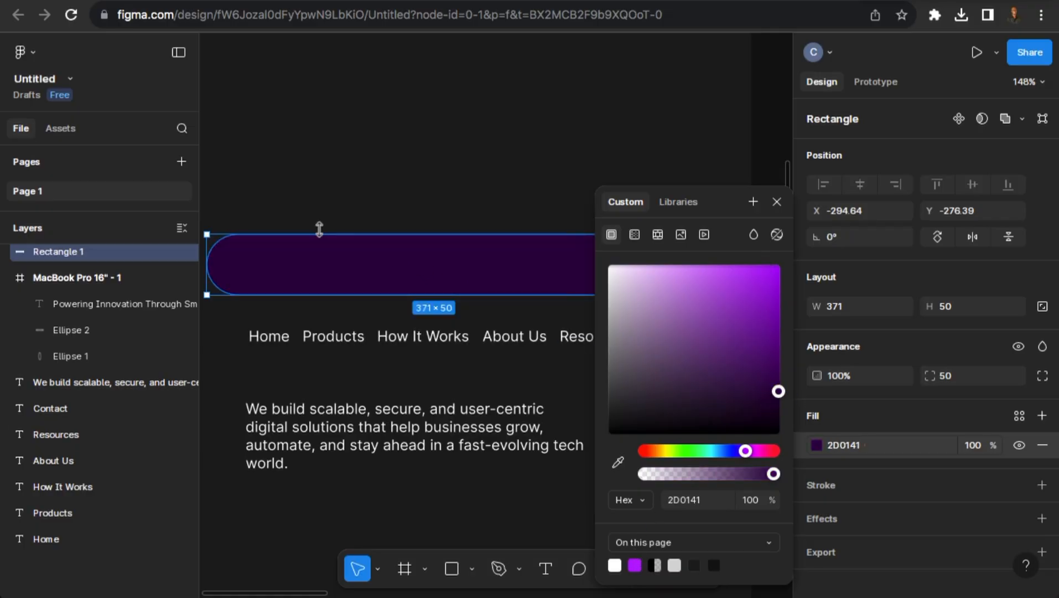
scroll(318, 228, up, 2)
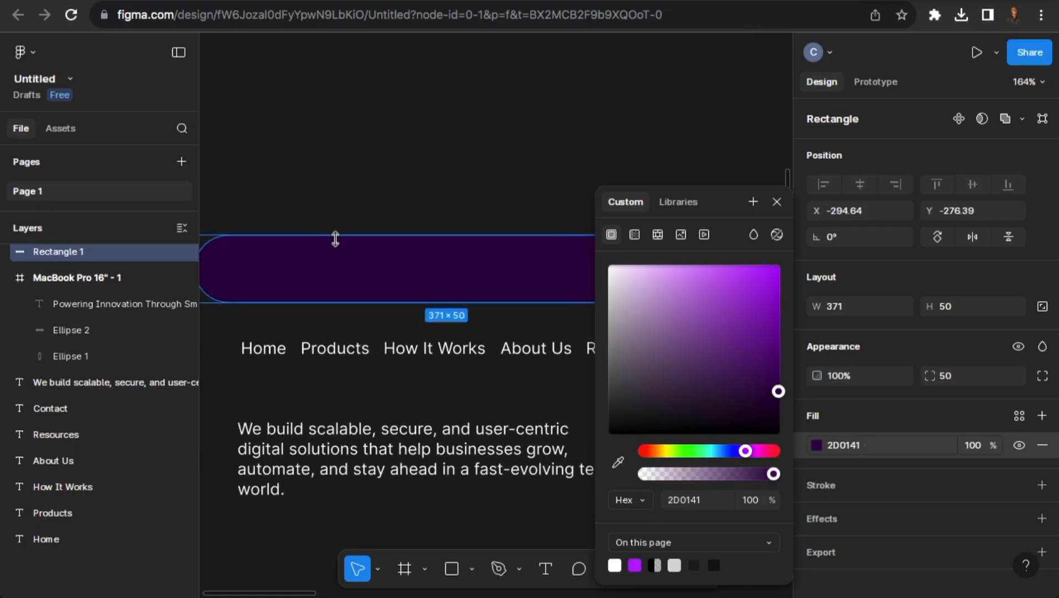
click(777, 202)
Add a 1-pixel inside stroke to the rounded bar in light purple ECC4FF at 48% opacity.
scroll(876, 460, down, 1)
click(870, 466)
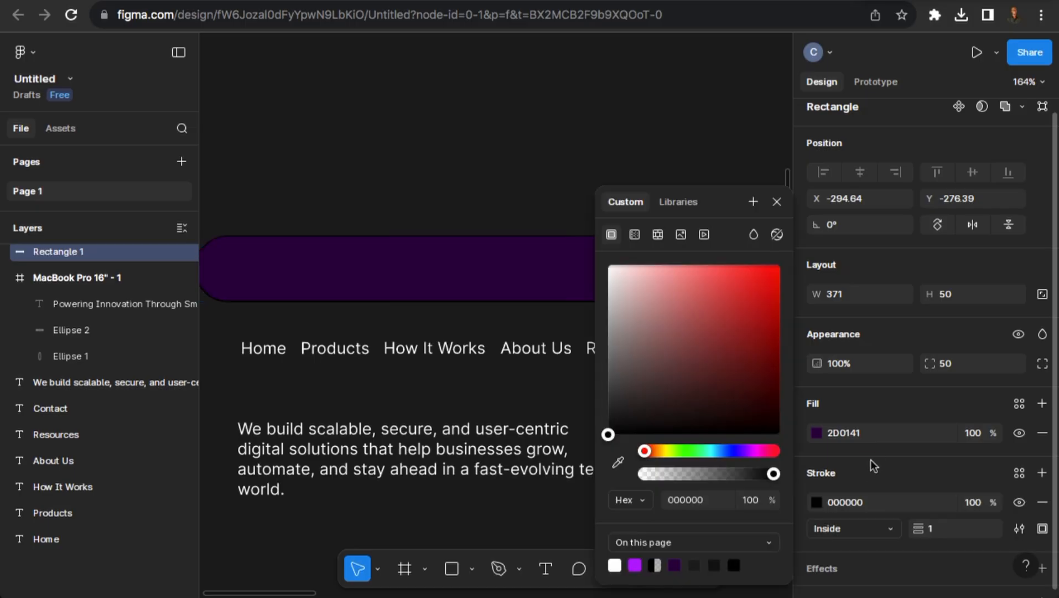
click(872, 500)
click(816, 502)
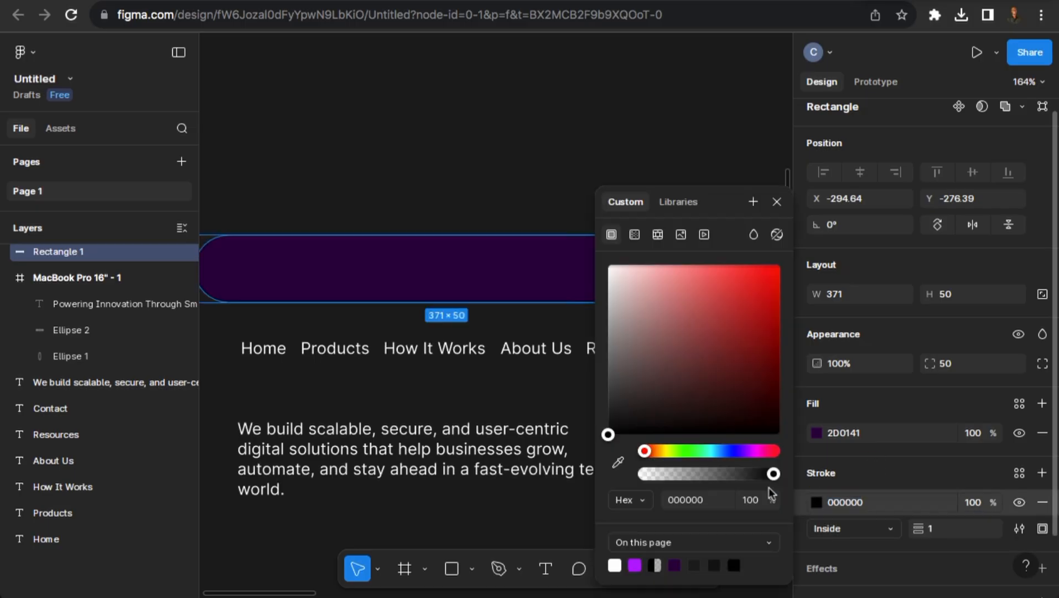
click(634, 564)
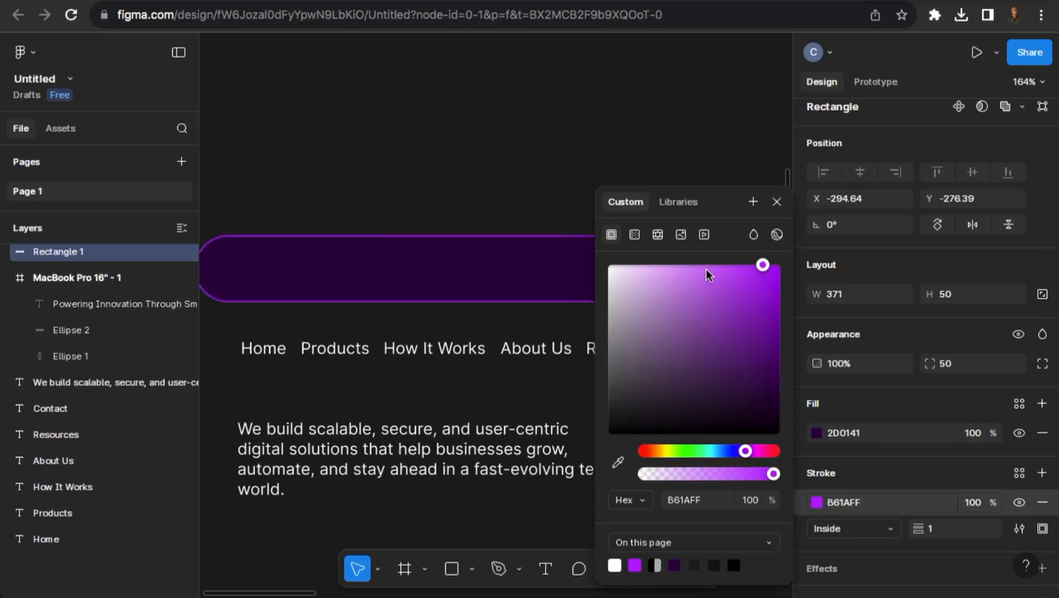
drag(711, 271, 648, 265)
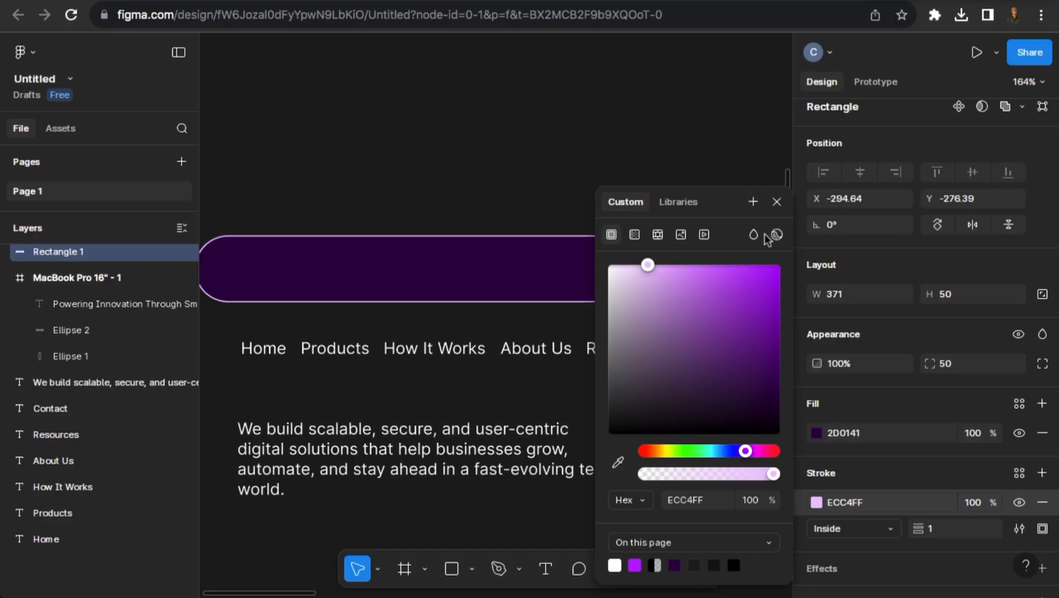
click(746, 477)
drag(747, 477, 706, 473)
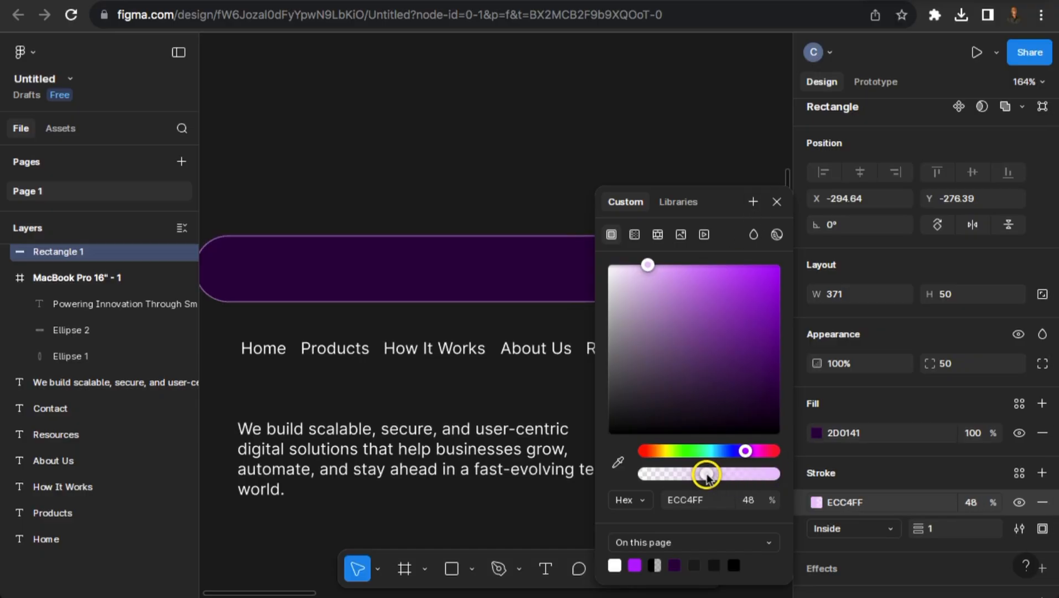
click(777, 202)
click(750, 176)
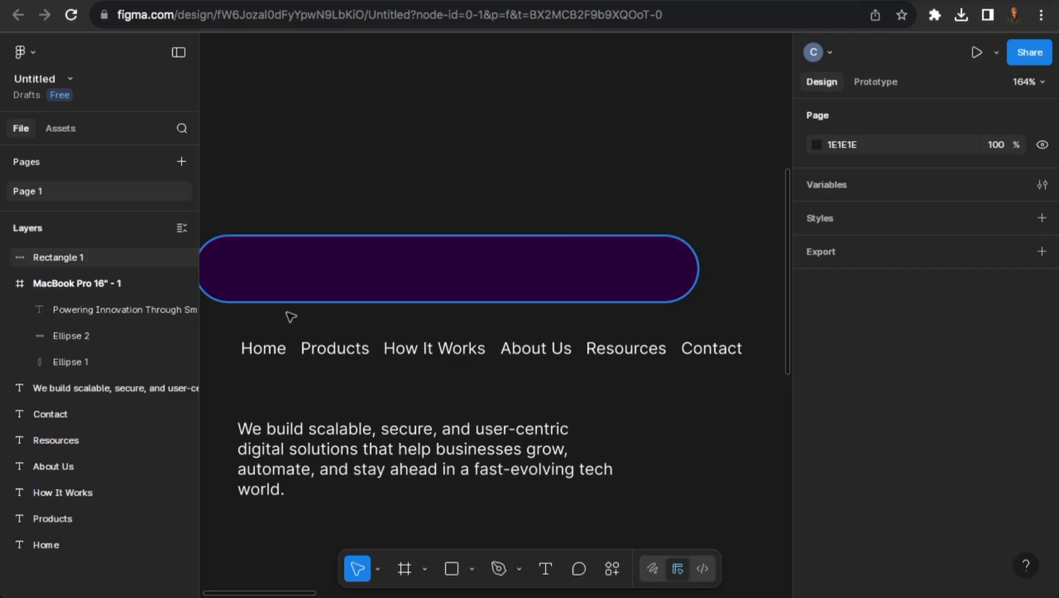
Widen the rounded navigation bar and set its width to exactly 400.
click(636, 284)
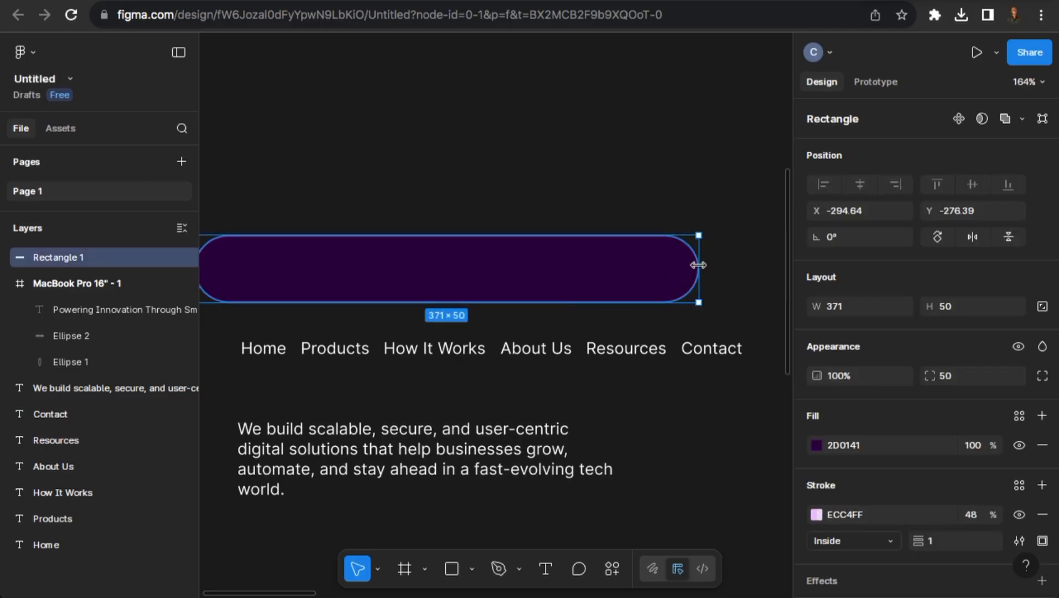
drag(699, 264, 731, 265)
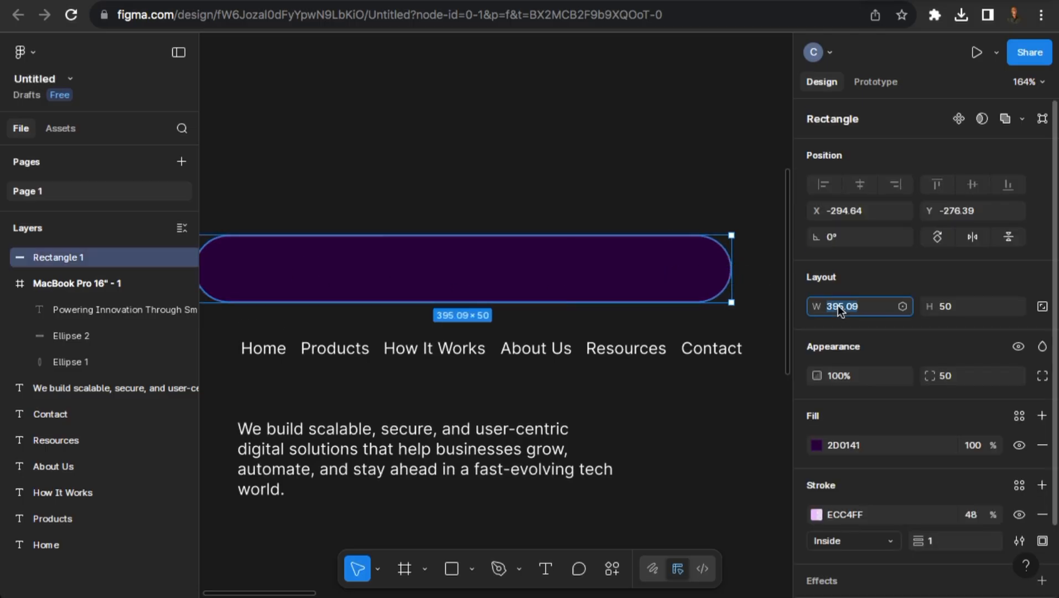
text(400)
key(Return)
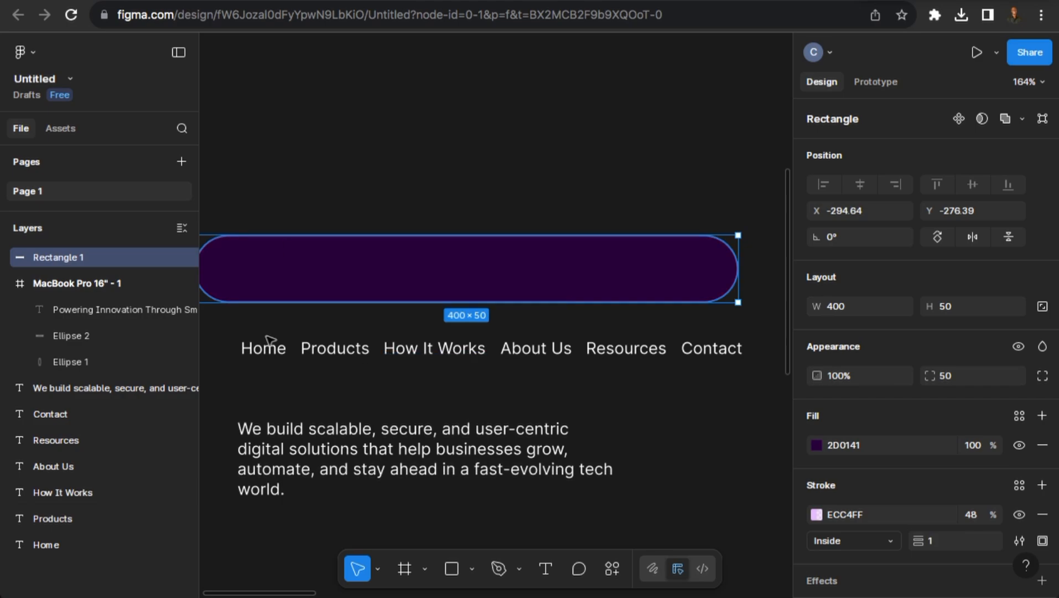
Place the Home to Resources links on the rounded bar, bring them to the front and wrap them with the bar in auto layout.
drag(228, 329, 649, 382)
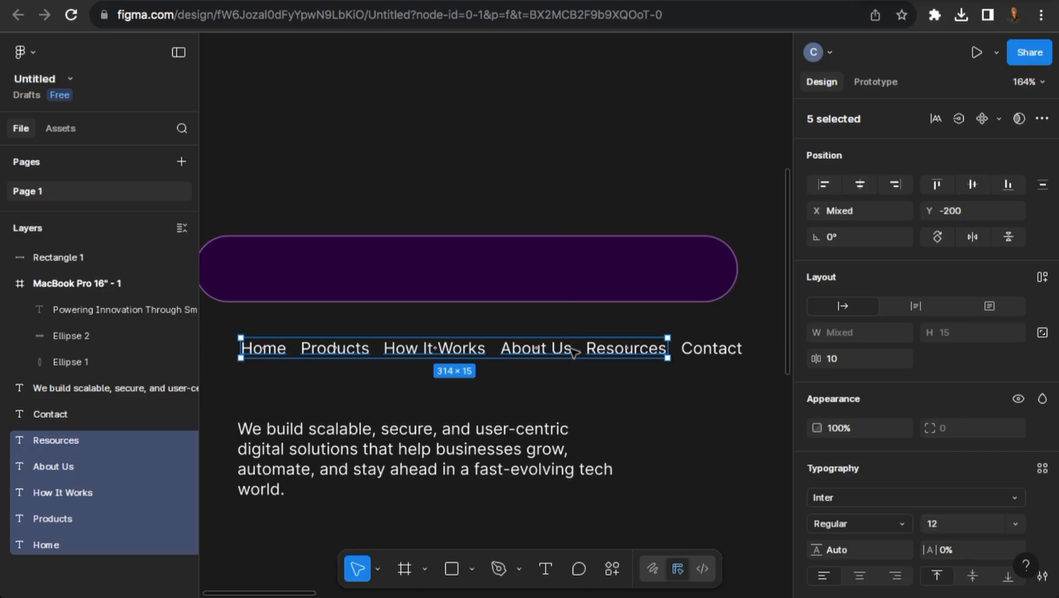
drag(560, 345, 555, 274)
key(ctrl+shift+bracketright)
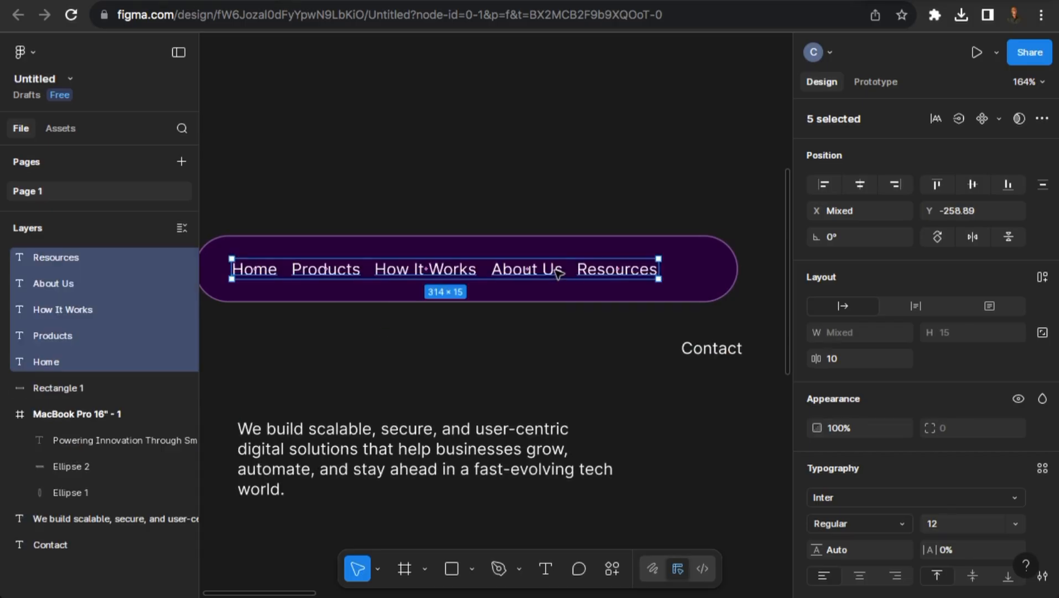
shift+click(627, 247)
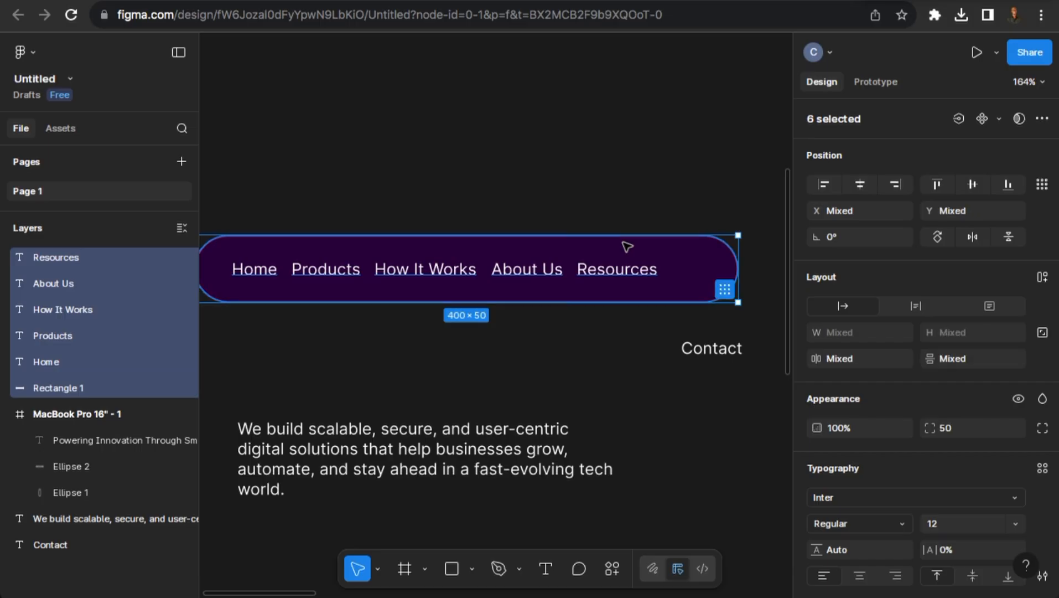
key(shift+a)
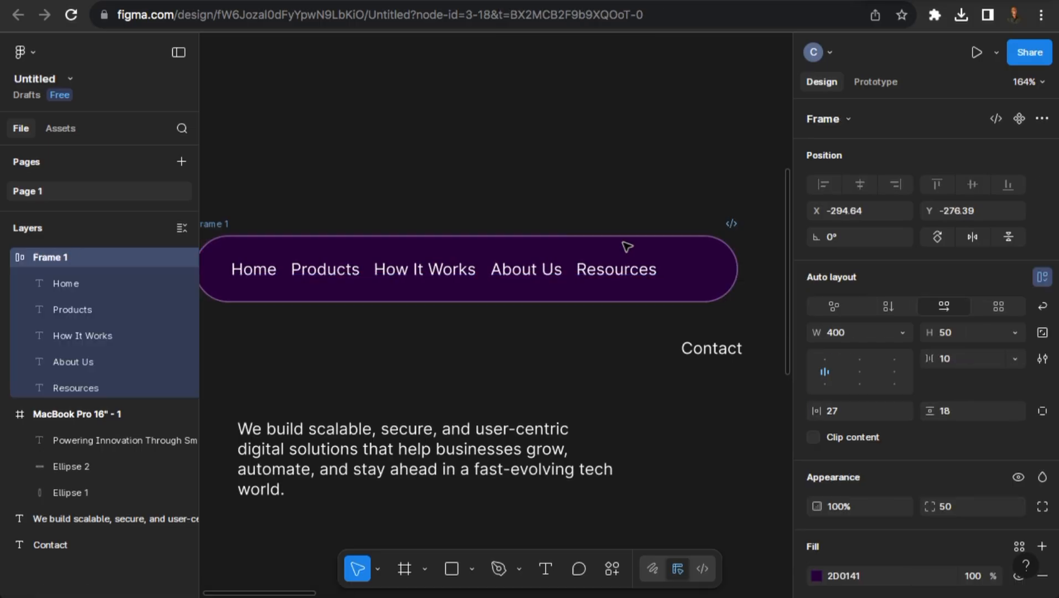
Rename the new auto layout frame "nav bar" and collapse its layers.
scroll(471, 202, left, 1)
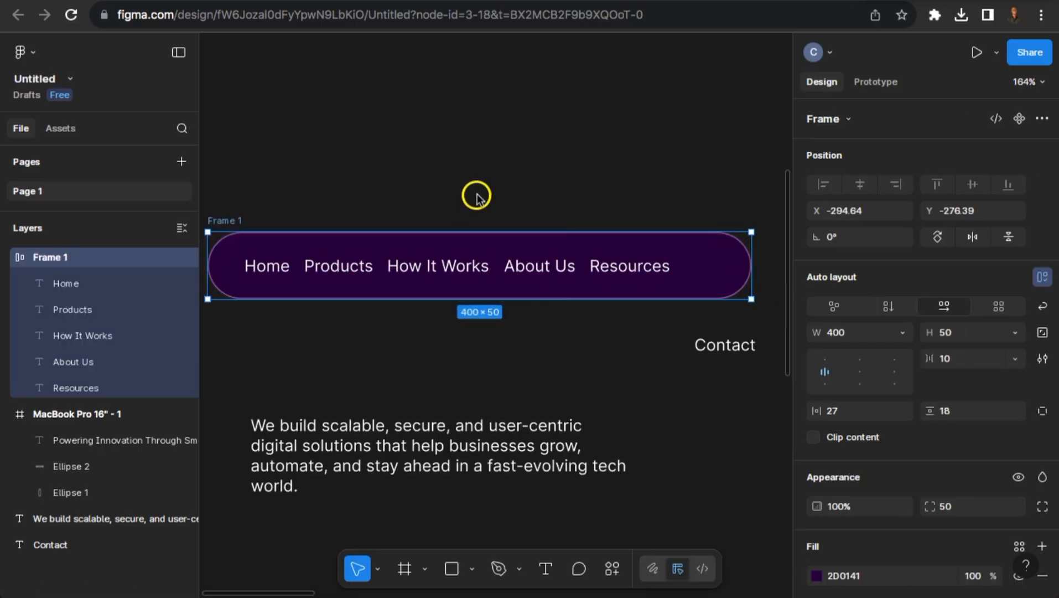
double_click(66, 263)
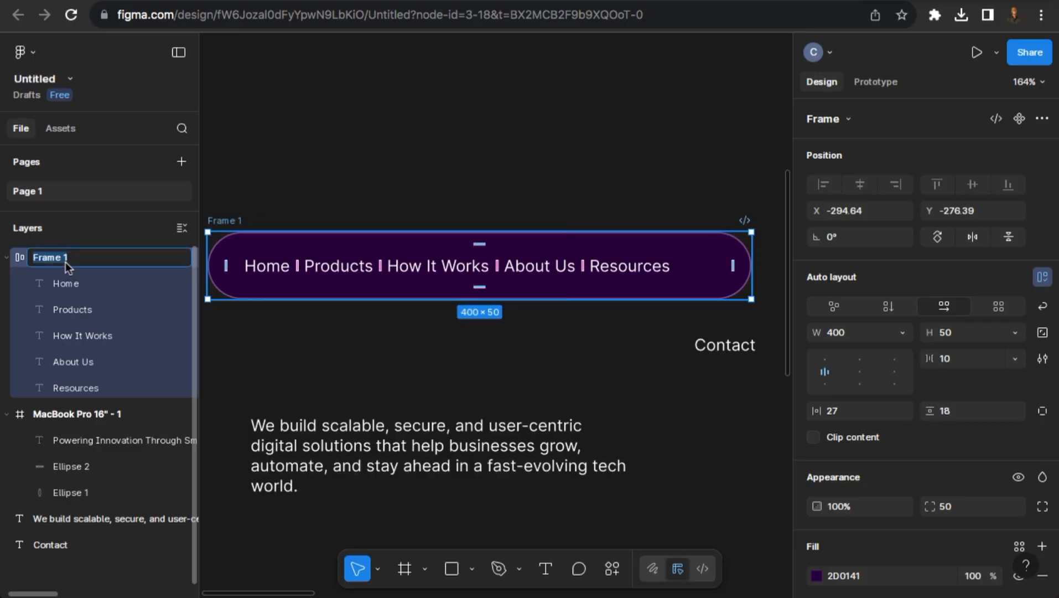
text(nav bar)
key(Return)
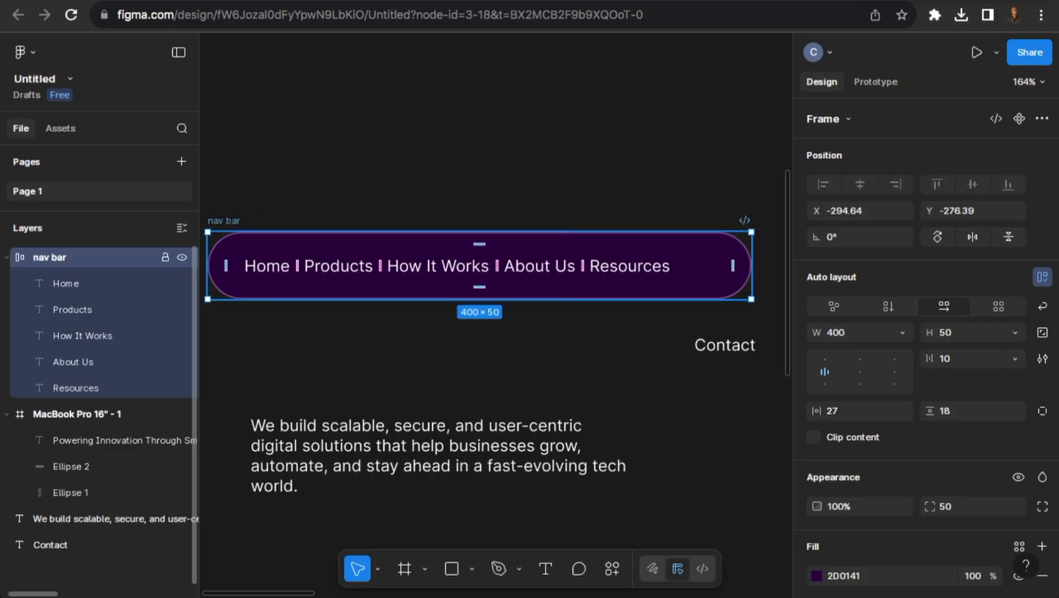
click(8, 258)
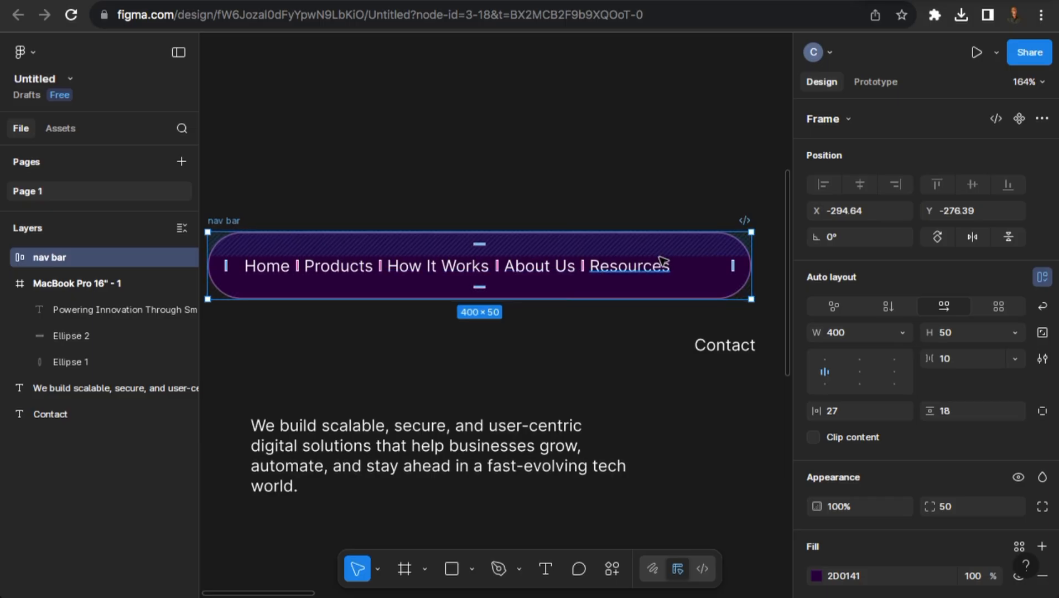
Centre the links inside the nav bar and set its width to hug contents.
click(860, 371)
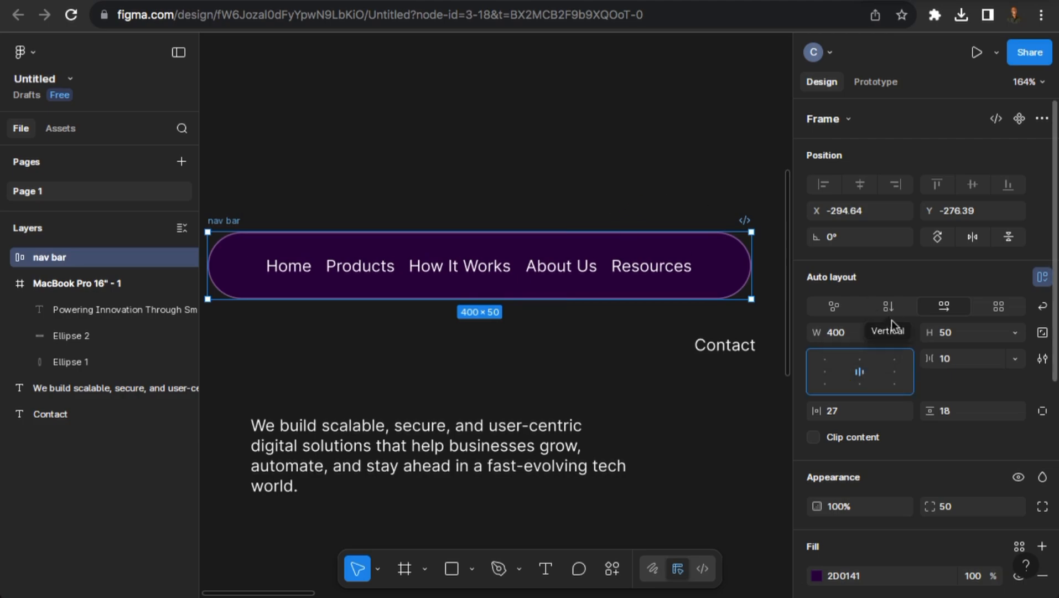
click(904, 335)
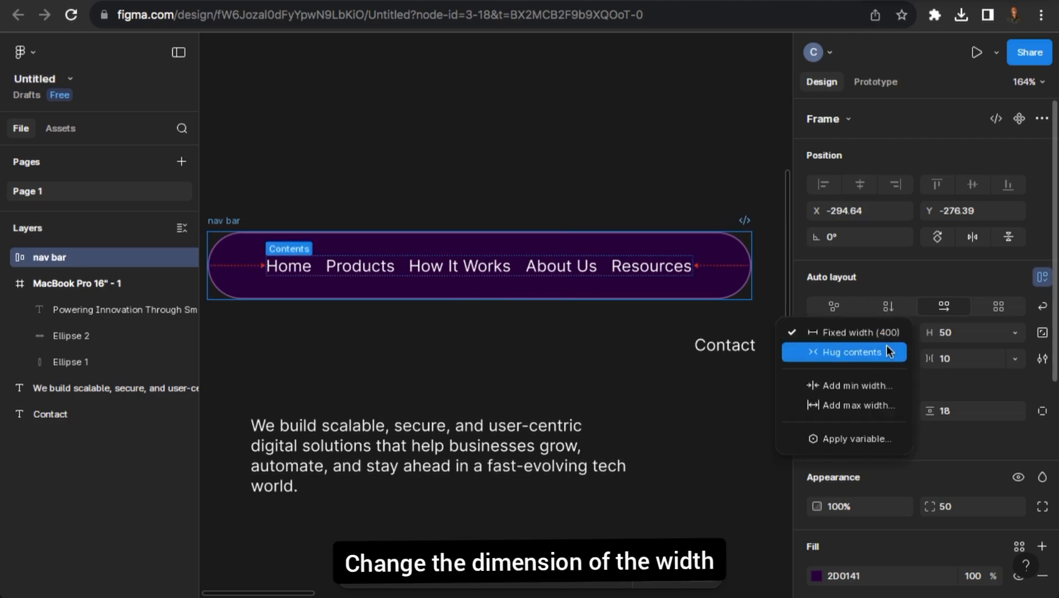
click(886, 345)
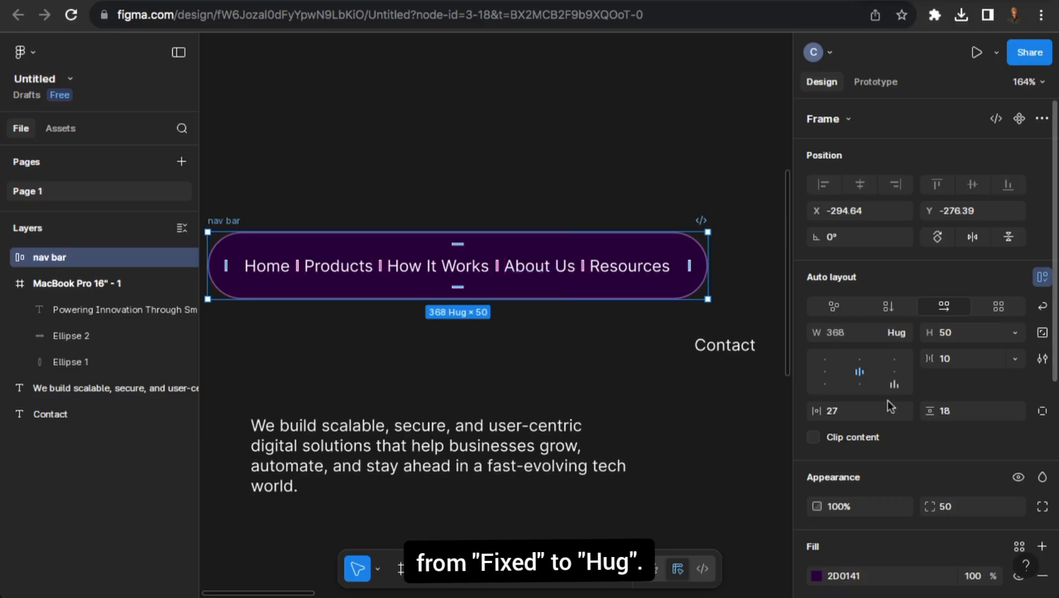
Set the nav bar's horizontal padding to 38 and its vertical padding to 15.
drag(825, 411, 824, 411)
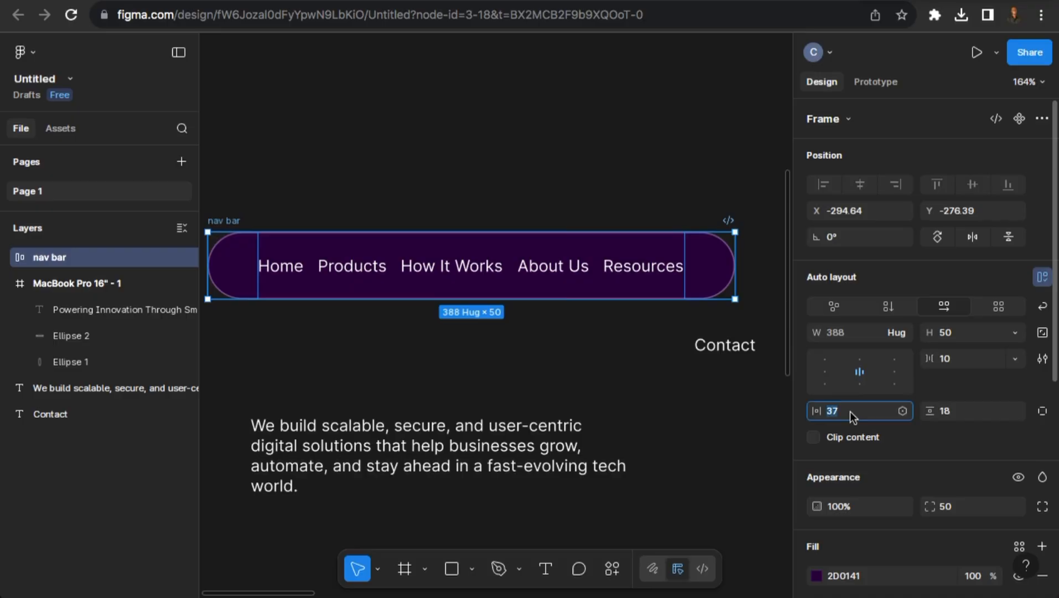
text(38)
key(Return)
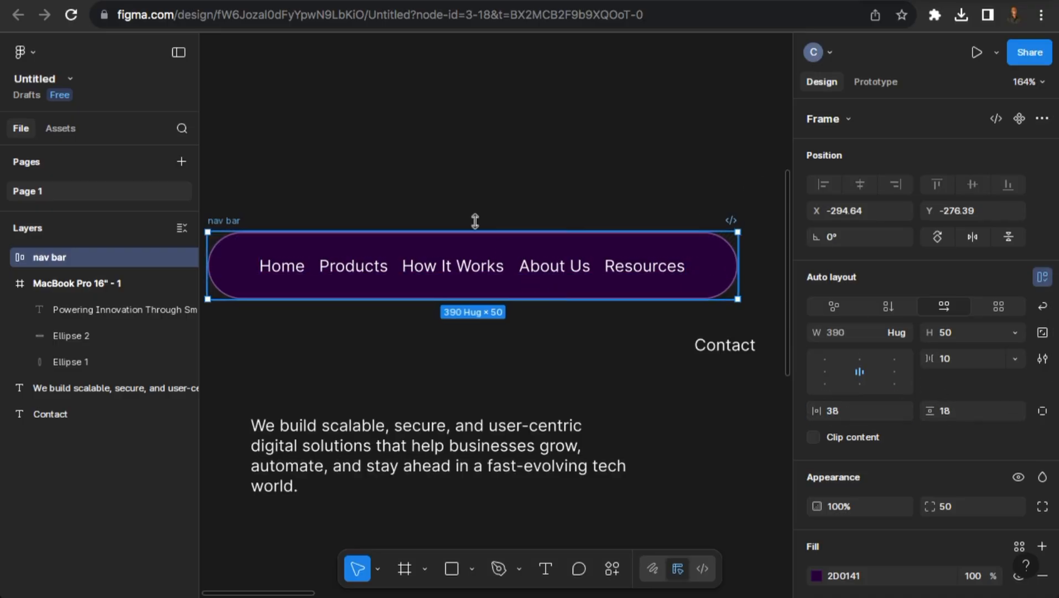
drag(930, 410, 928, 410)
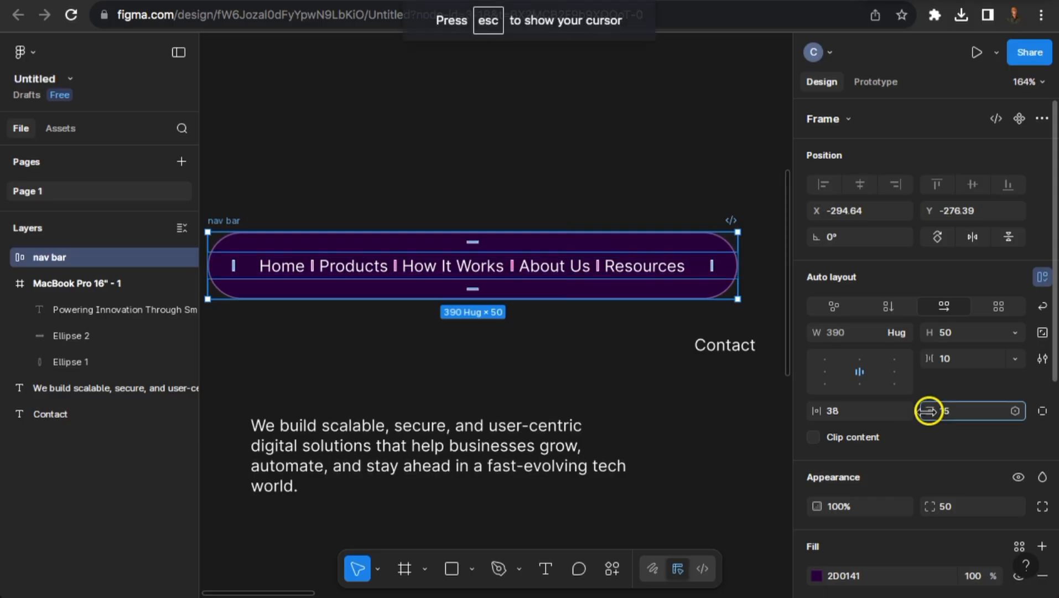
click(958, 412)
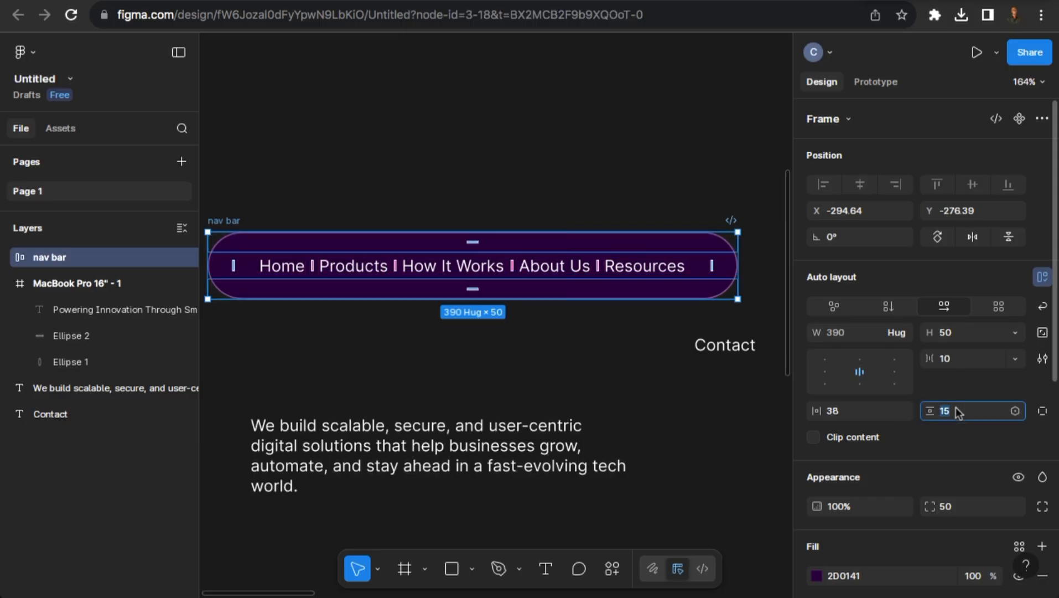
Change the nav bar's height from fixed to hug contents.
click(972, 333)
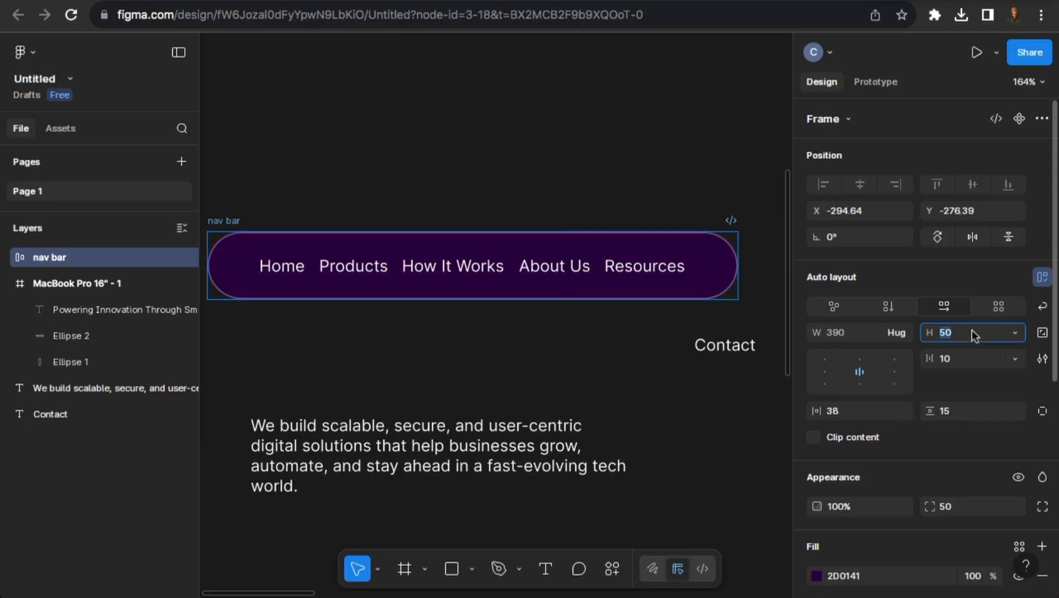
click(1016, 338)
click(1001, 349)
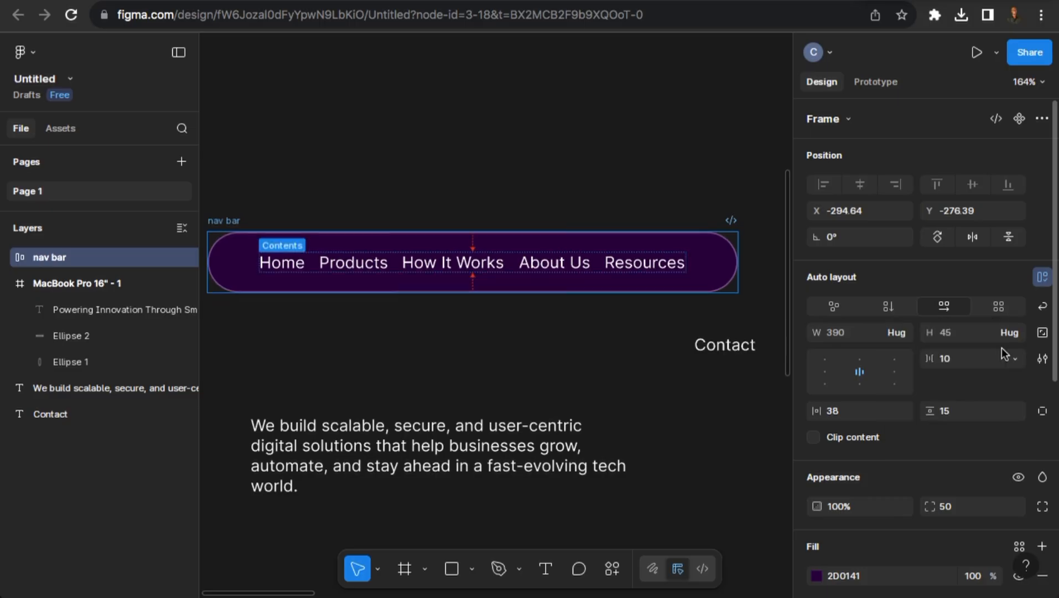
click(628, 154)
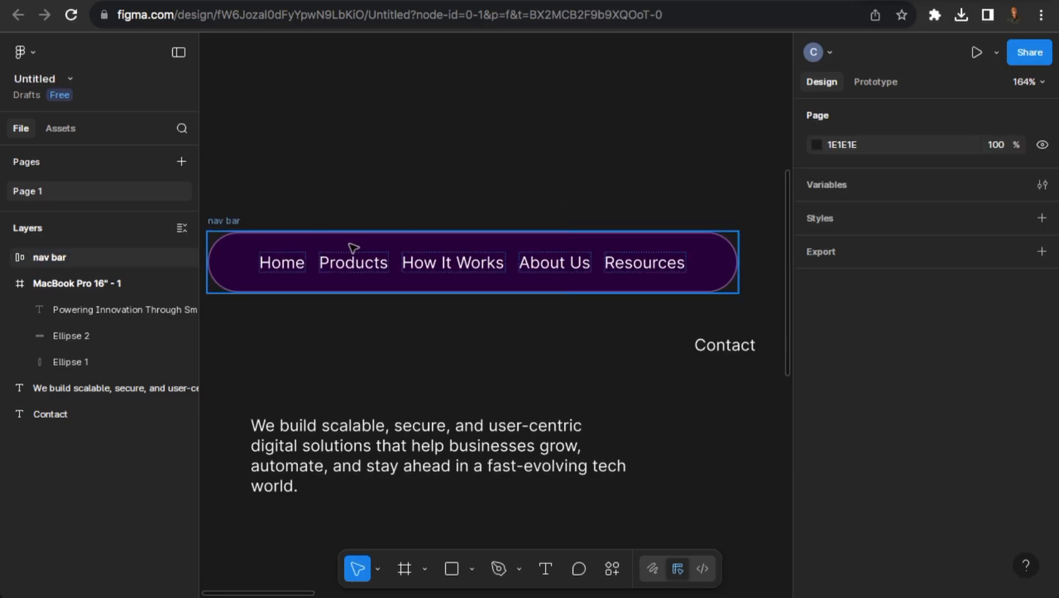
Move the nav bar into the MacBook Pro frame above the headline and centre it horizontally.
scroll(415, 249, down, 10)
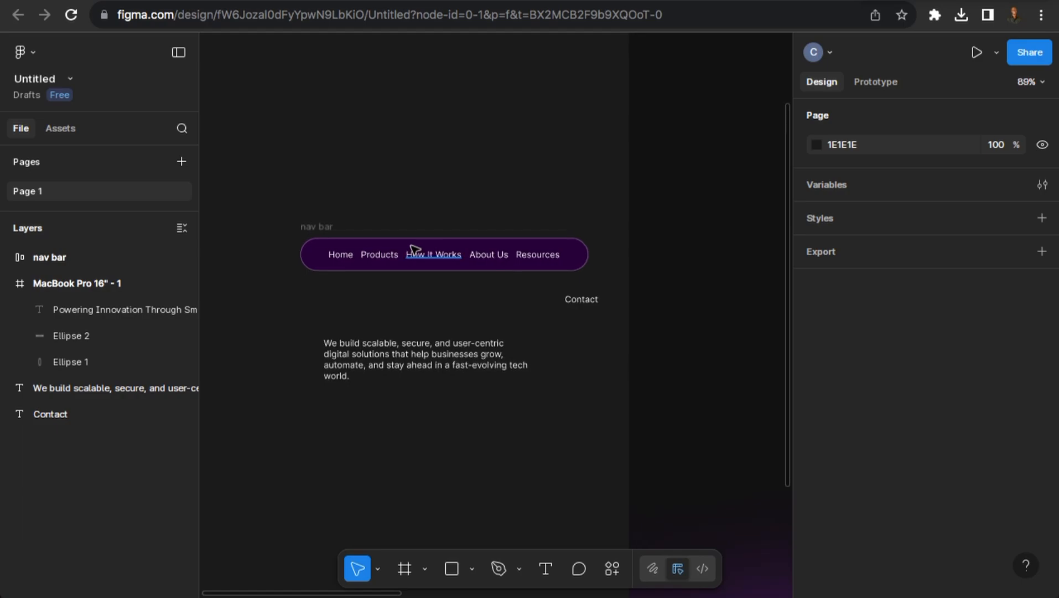
click(403, 250)
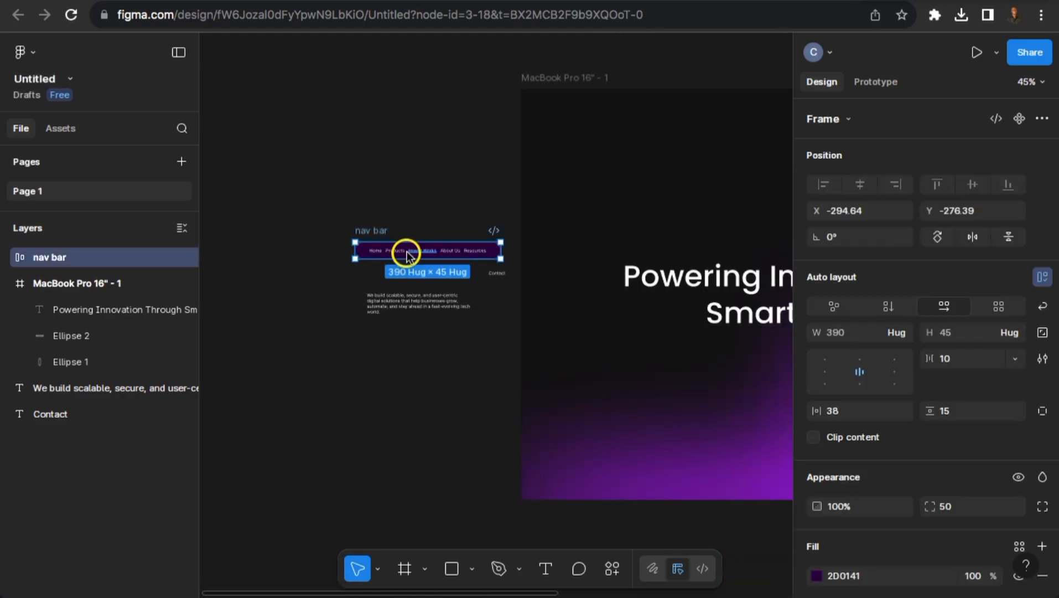
drag(407, 252, 430, 192)
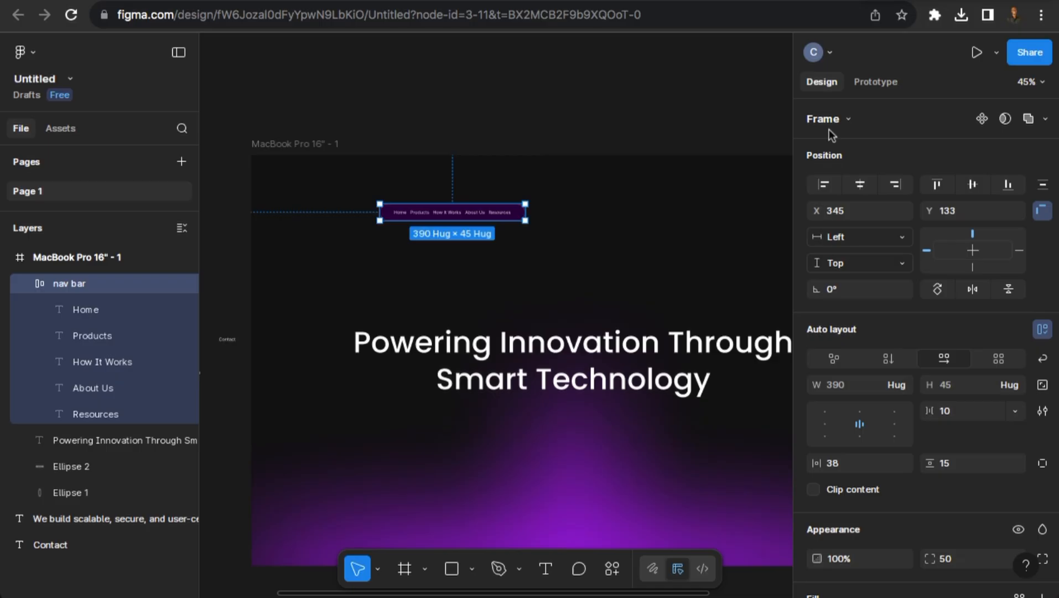
click(860, 183)
drag(657, 110, 612, 126)
Try the nav bar at Y position 100 and at 80.
click(963, 211)
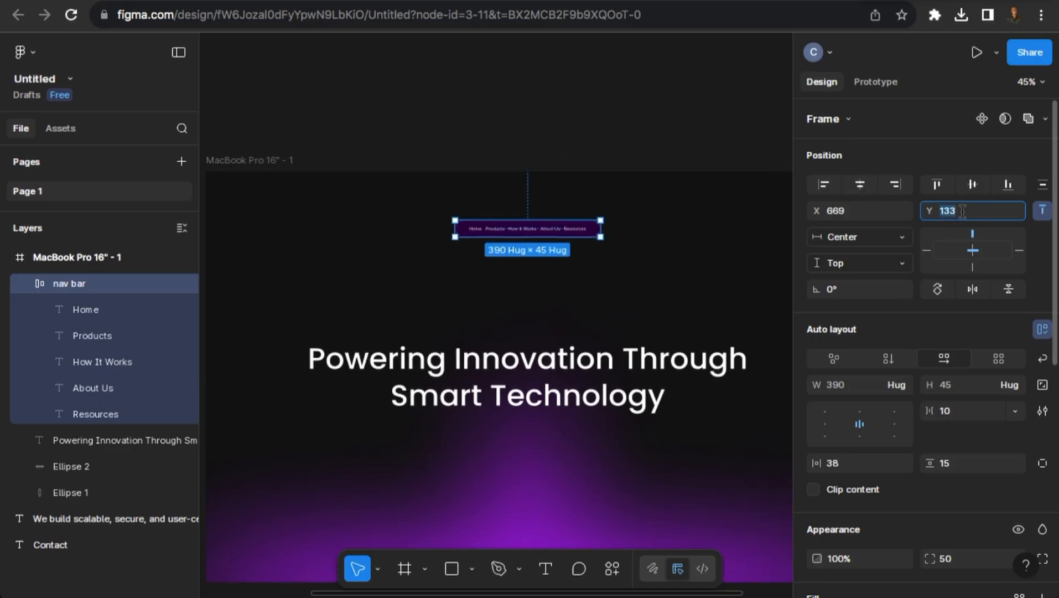
text(100)
key(Return)
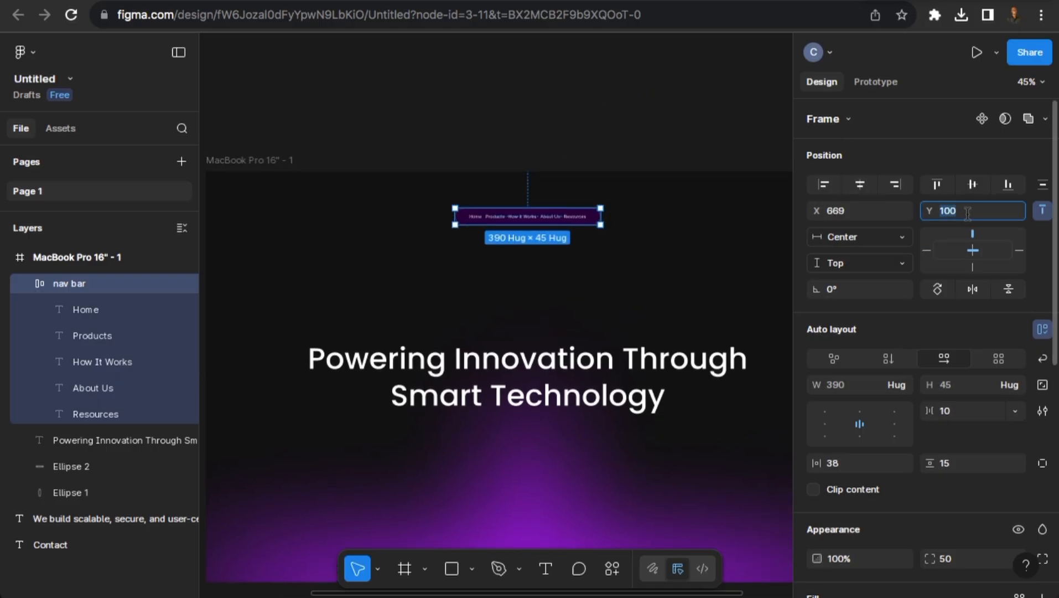
text(80)
key(Return)
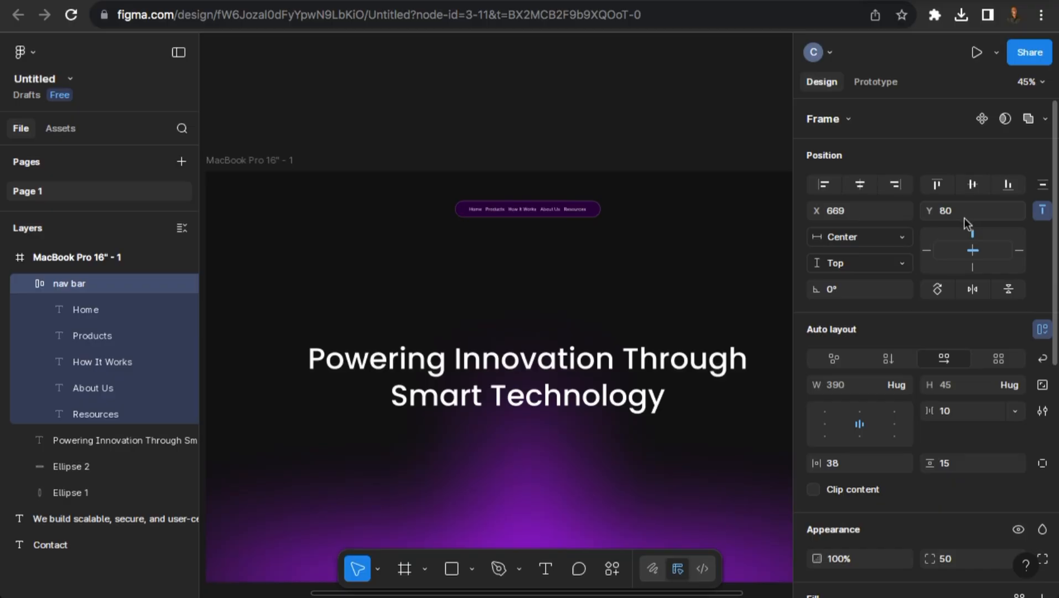
Set the nav bar's Y position to 60 within the MacBook Pro frame.
click(643, 193)
click(572, 210)
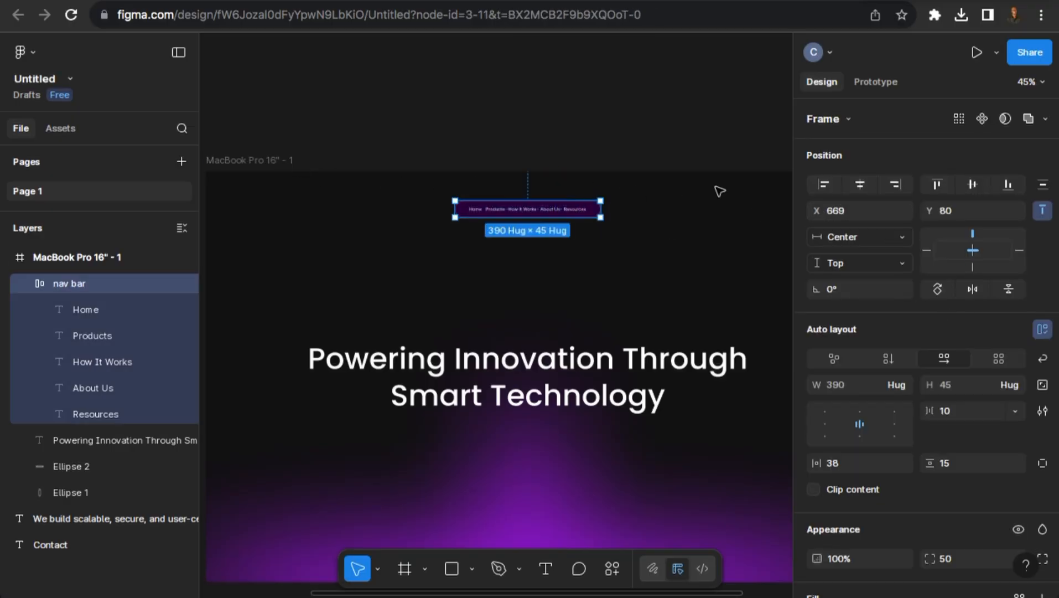
drag(932, 212, 905, 216)
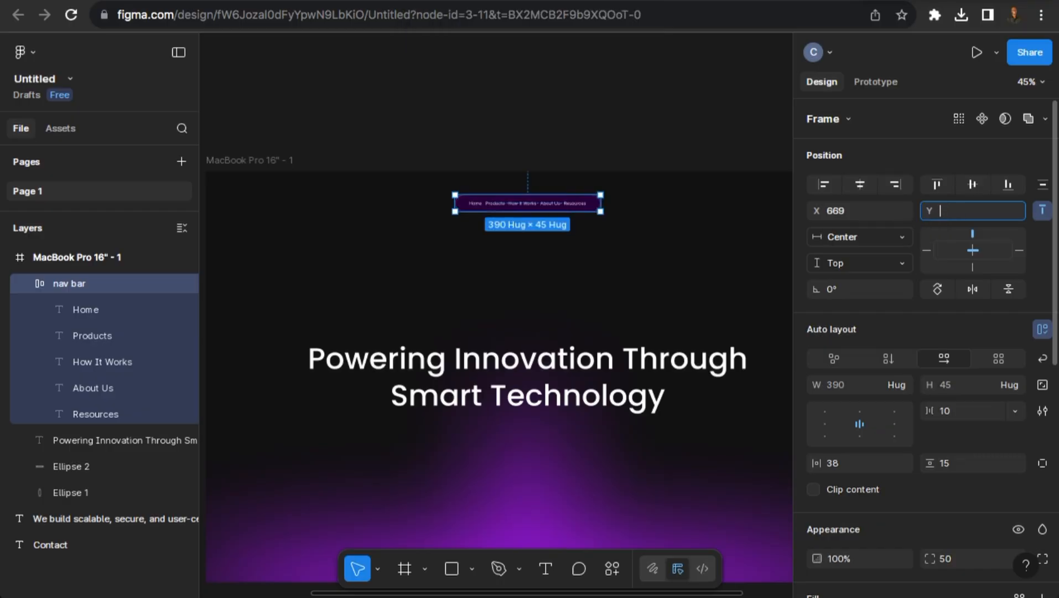
text(0)
key(Return)
click(579, 97)
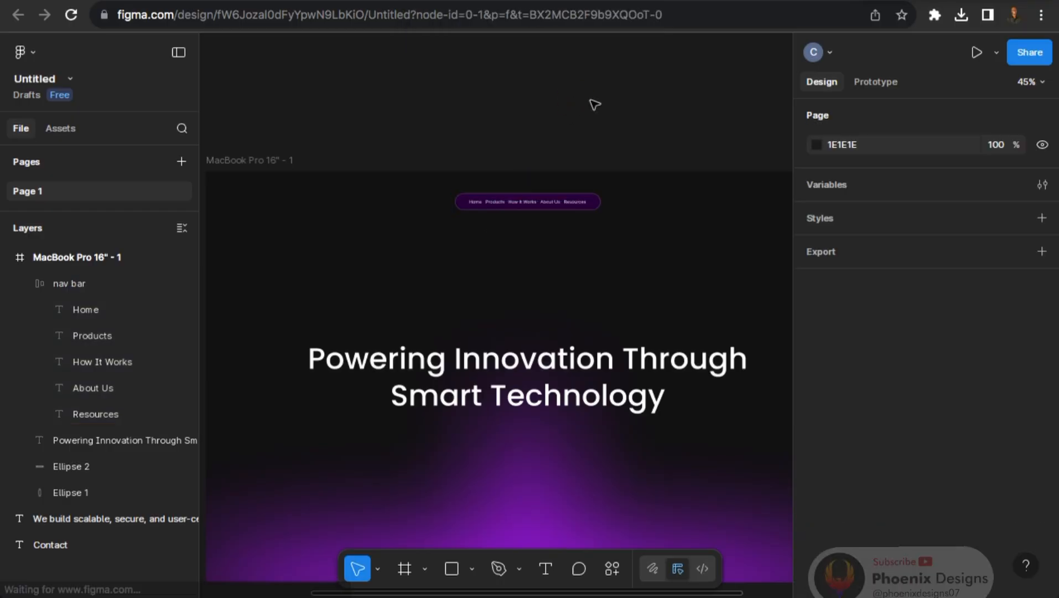
Set the font size of all five links inside the nav bar to 16.
scroll(546, 148, down, 1)
drag(627, 135, 560, 137)
click(504, 197)
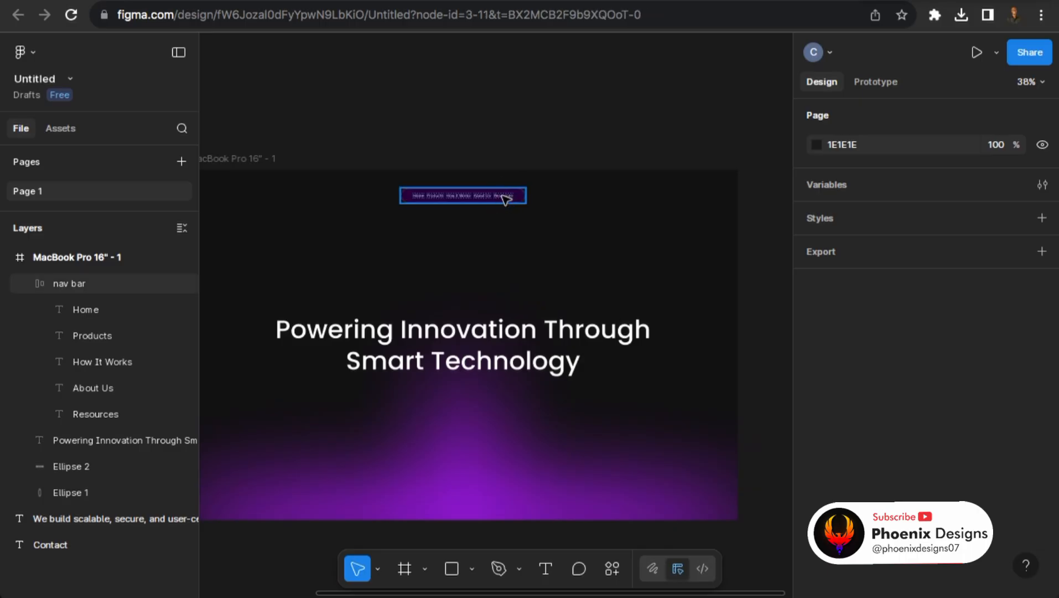
scroll(437, 200, up, 3)
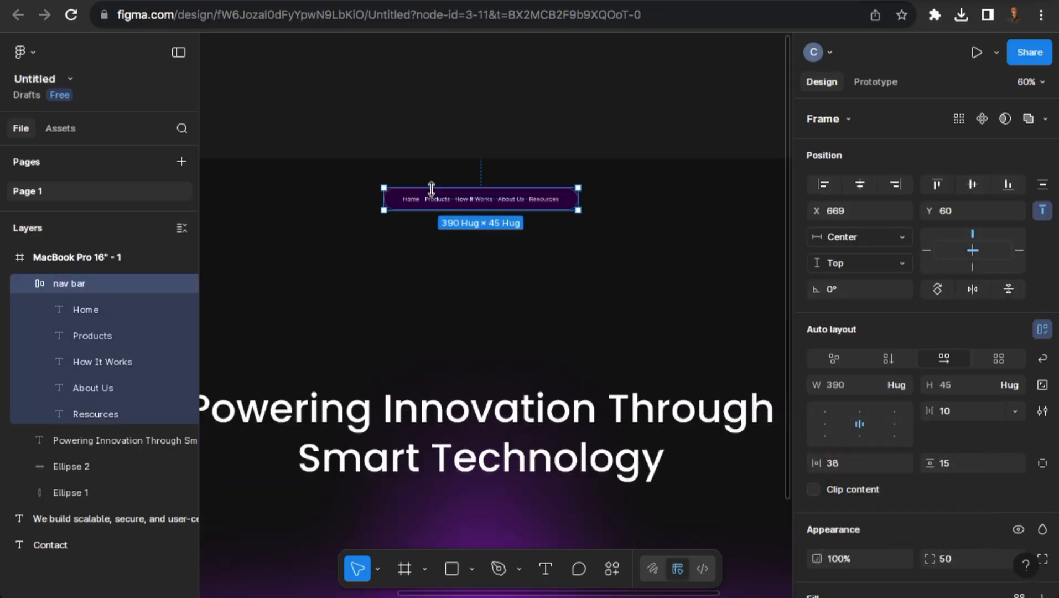
scroll(468, 197, up, 2)
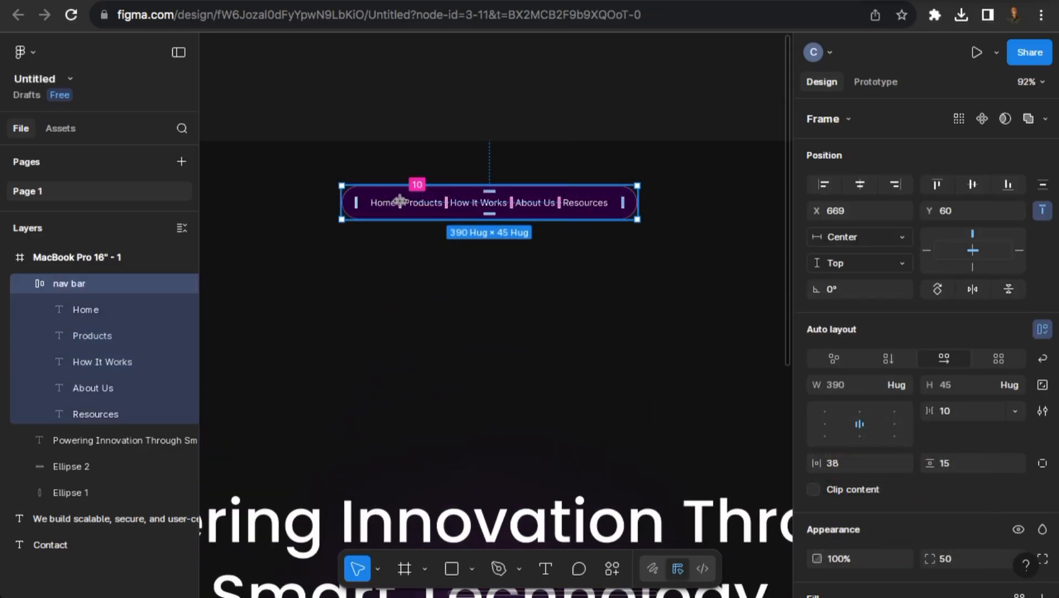
key(Return)
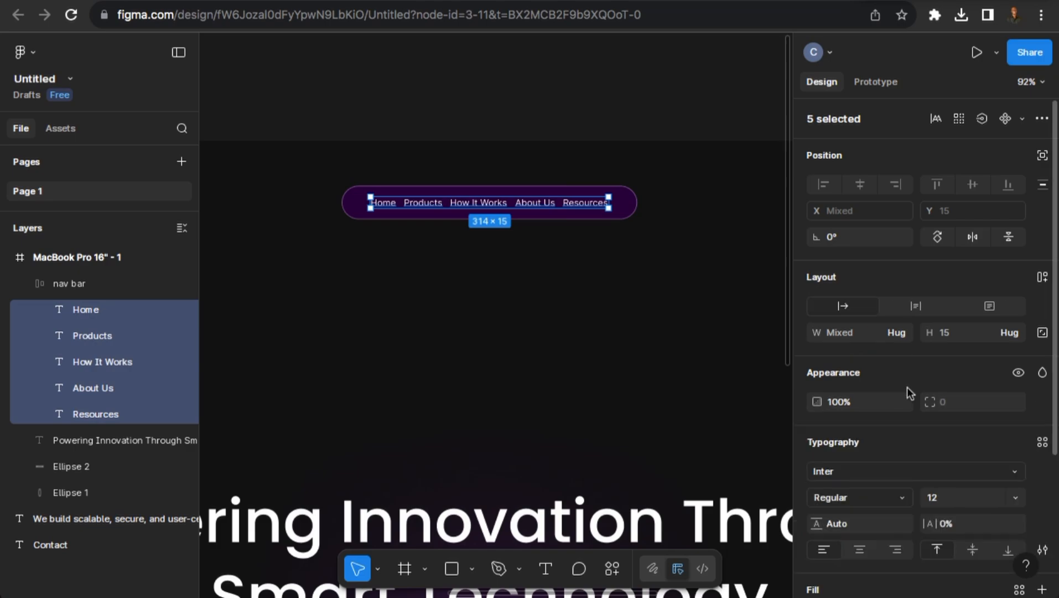
scroll(911, 396, down, 4)
click(1001, 387)
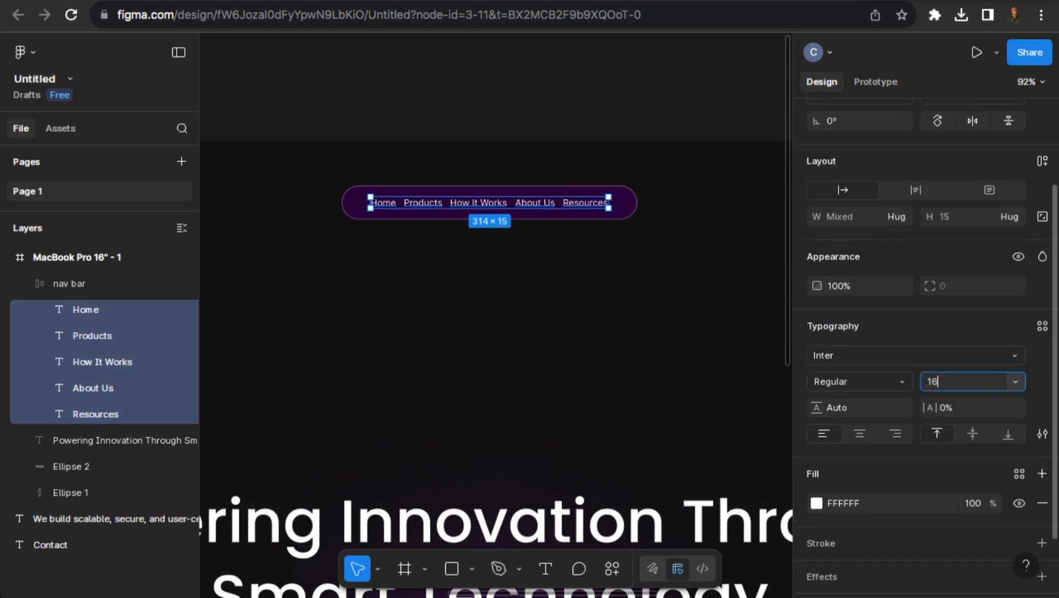
key(Return)
Change the font of the five nav bar links to Poppins.
click(923, 352)
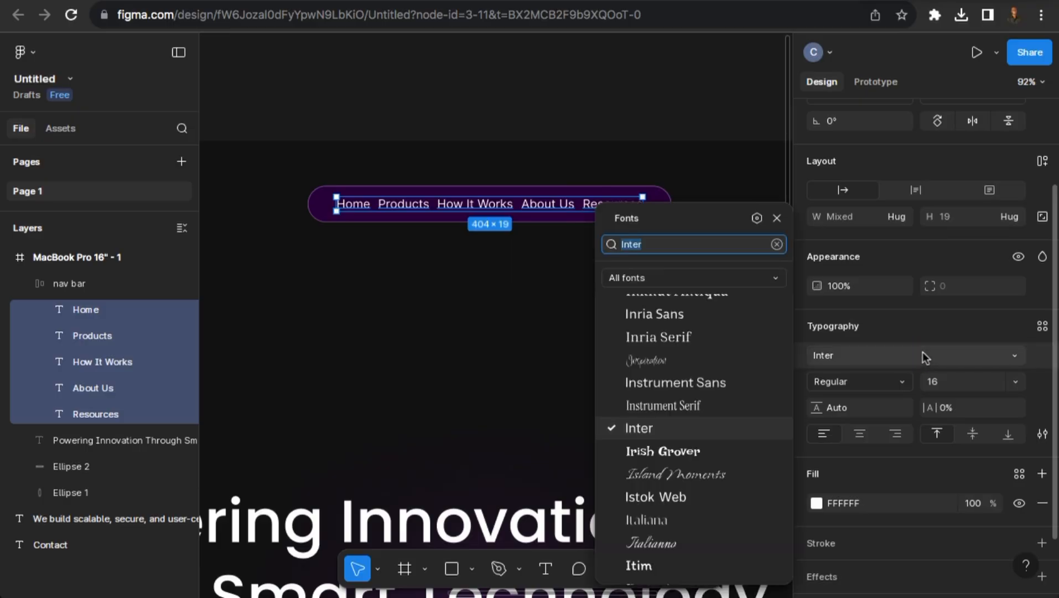
text(pop)
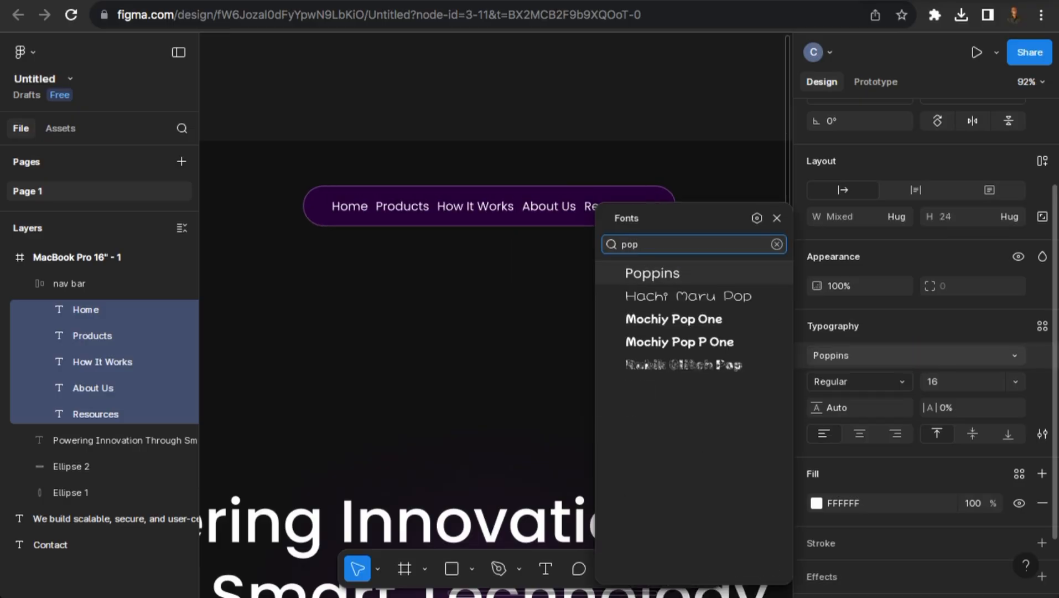
click(722, 275)
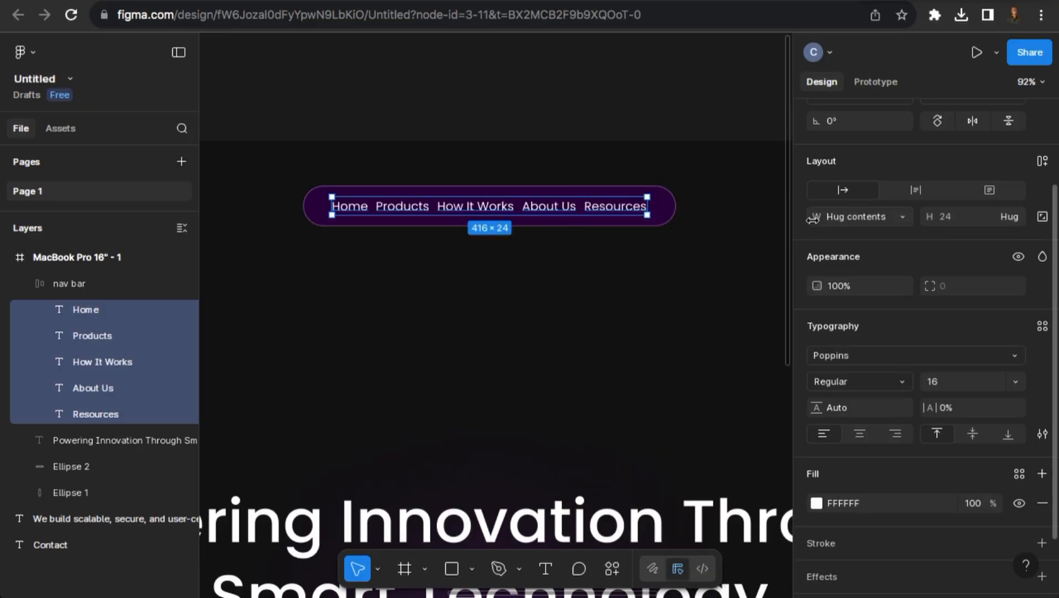
Change the fill of the five nav bar links to grey C4C4C4.
click(816, 503)
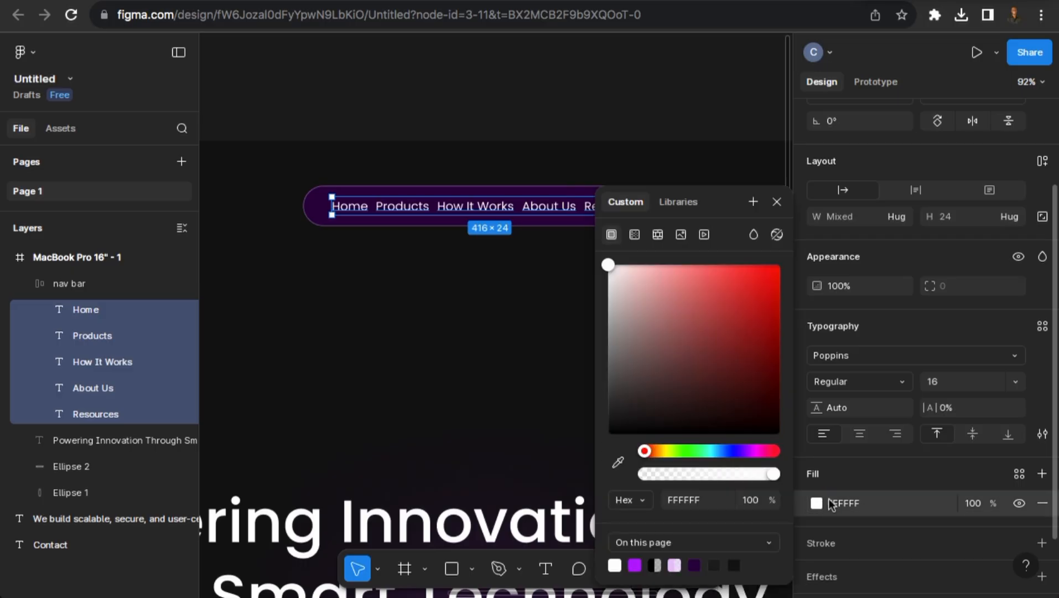
drag(598, 312, 588, 310)
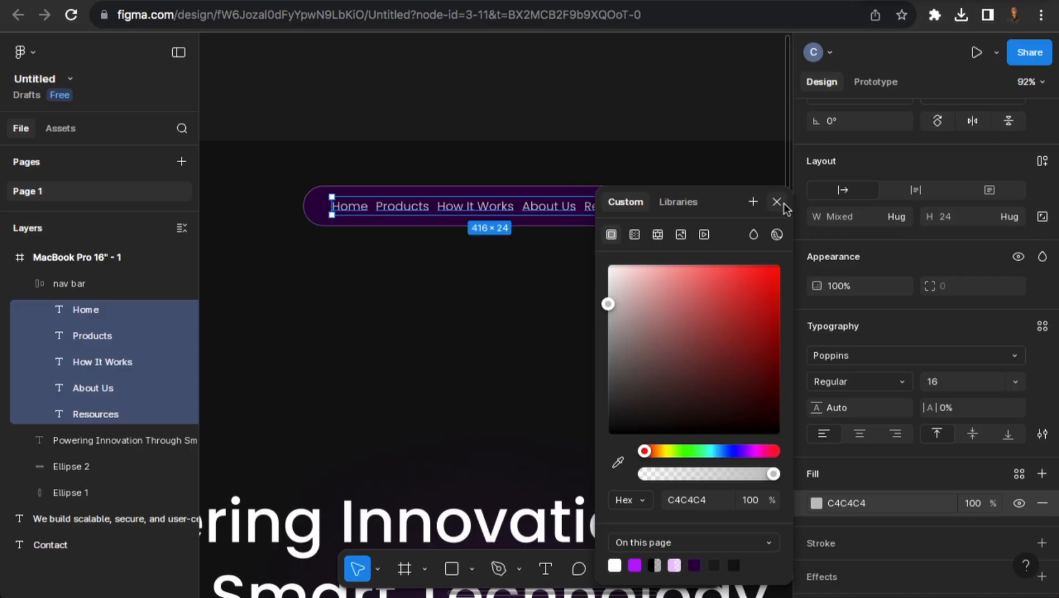
click(777, 201)
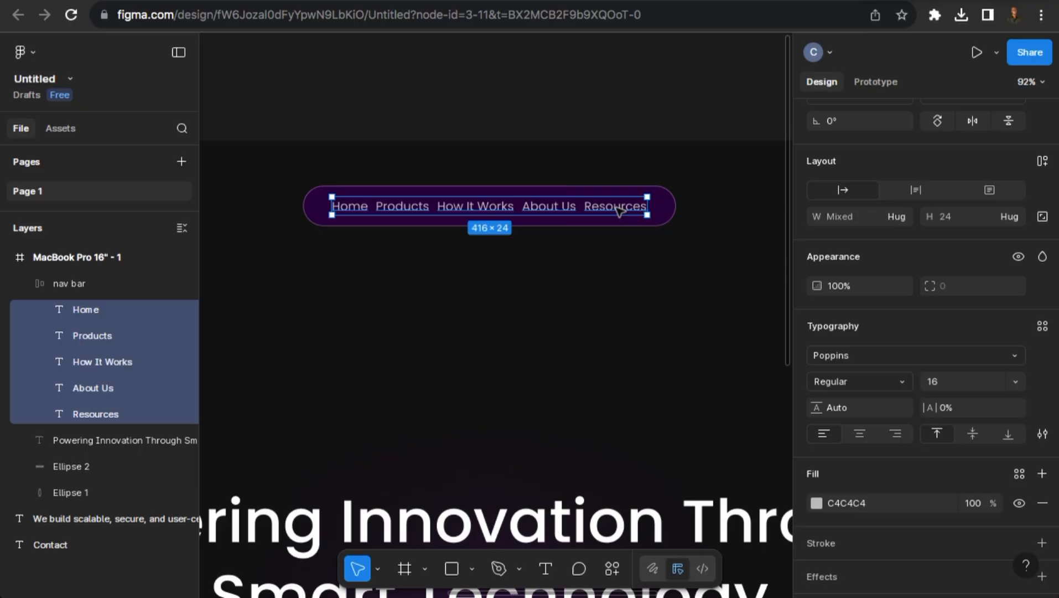
Set the fill of the Home link alone to white FFFFFF.
click(366, 212)
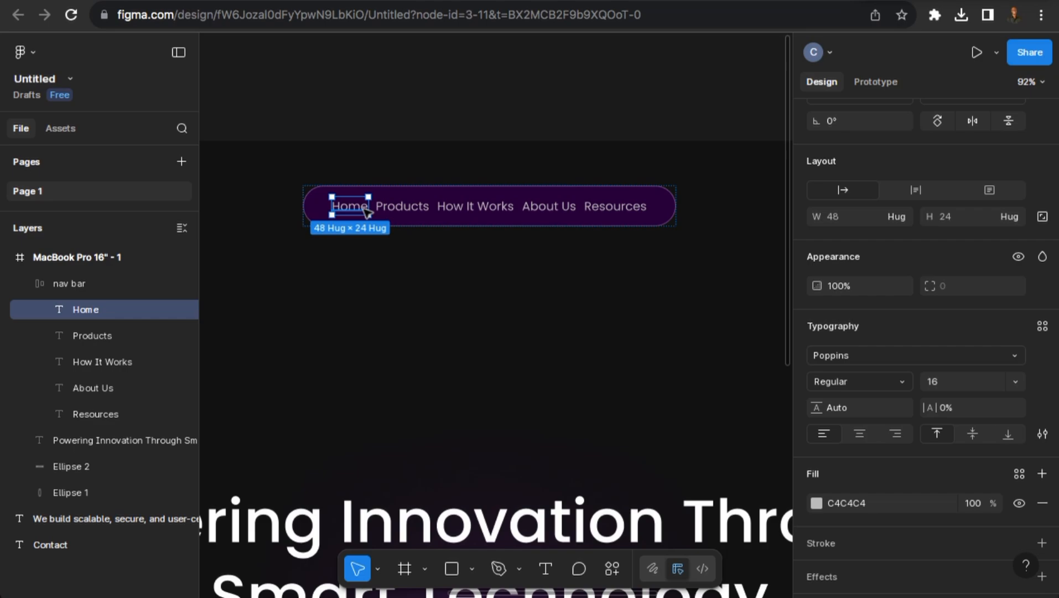
click(816, 503)
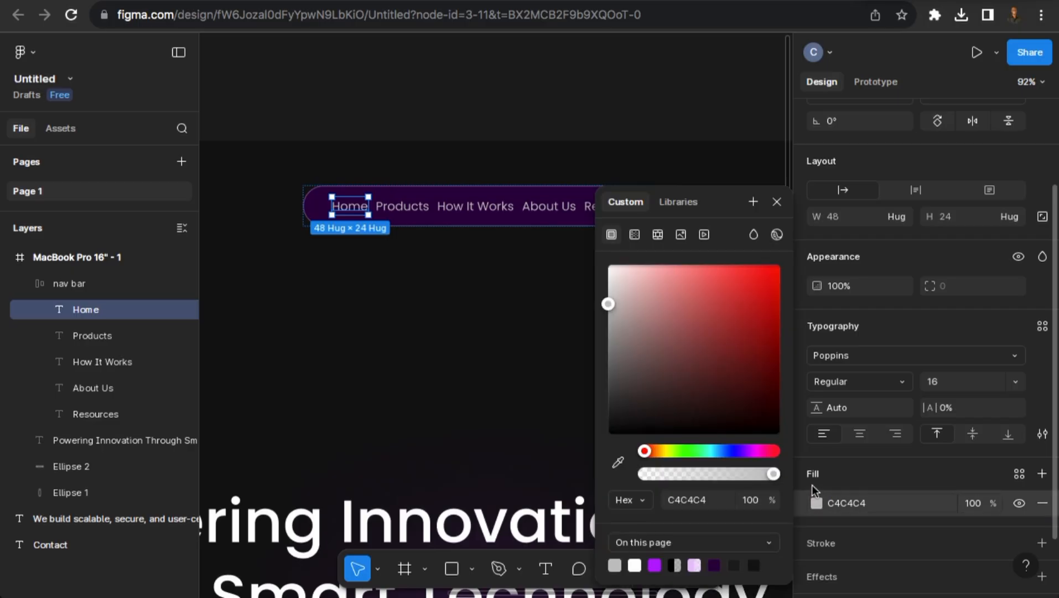
drag(606, 304, 598, 264)
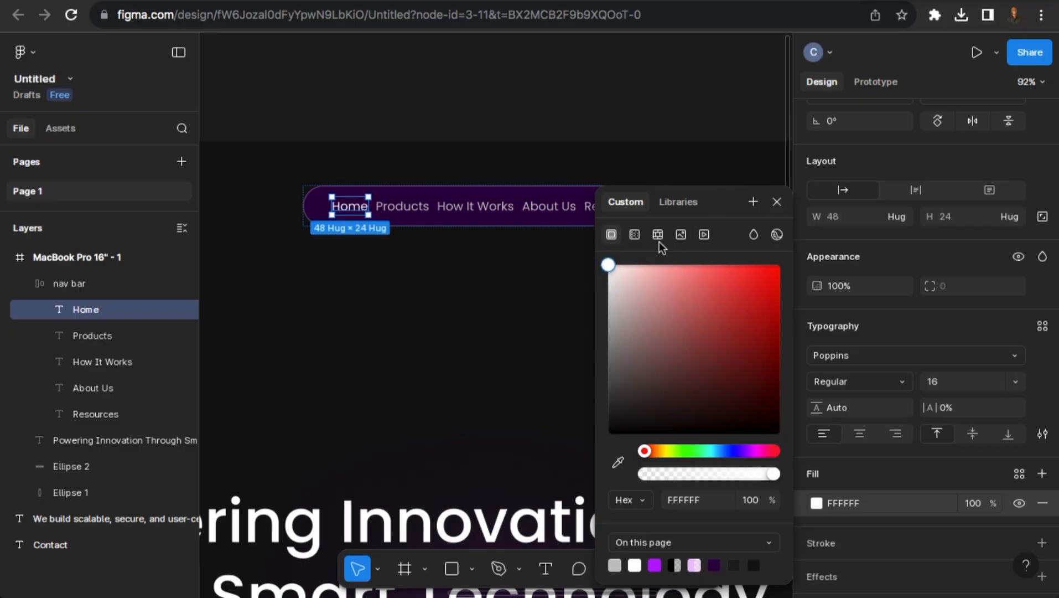
click(777, 202)
click(563, 116)
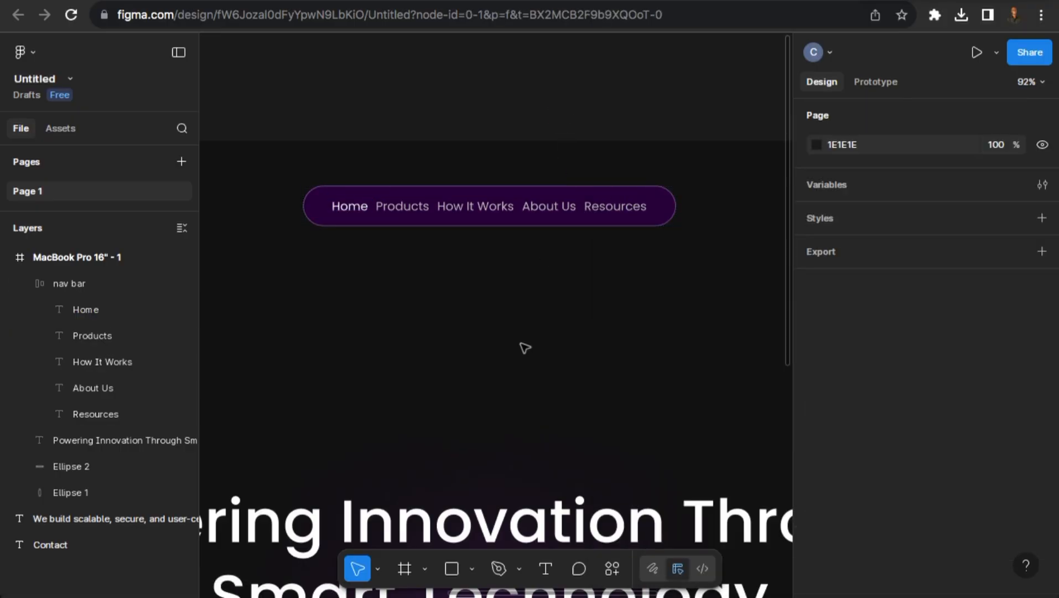
Set the nav bar's horizontal padding to 50.
scroll(515, 341, down, 3)
click(505, 252)
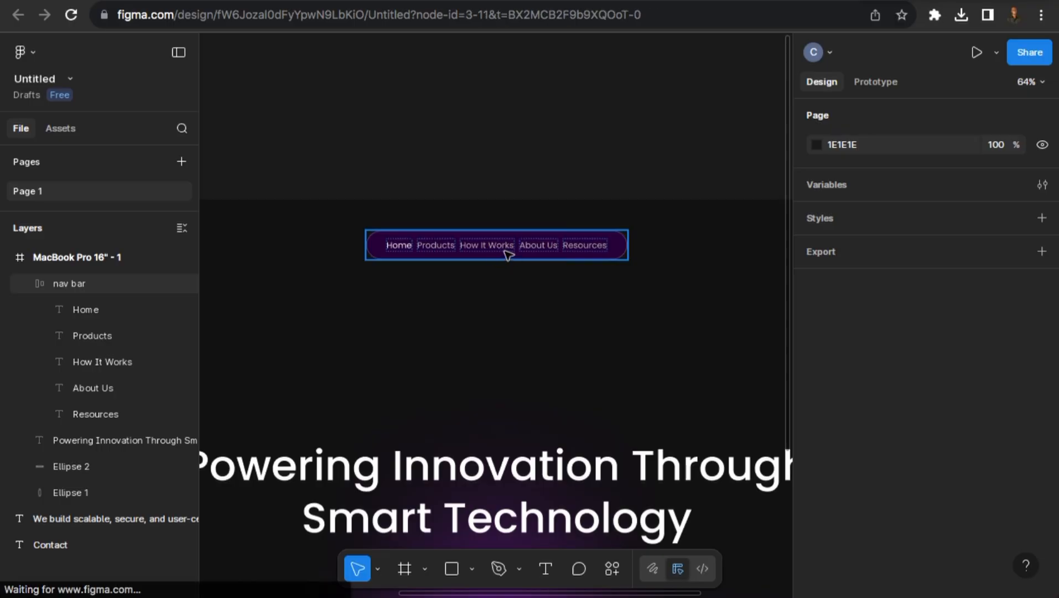
scroll(508, 255, up, 2)
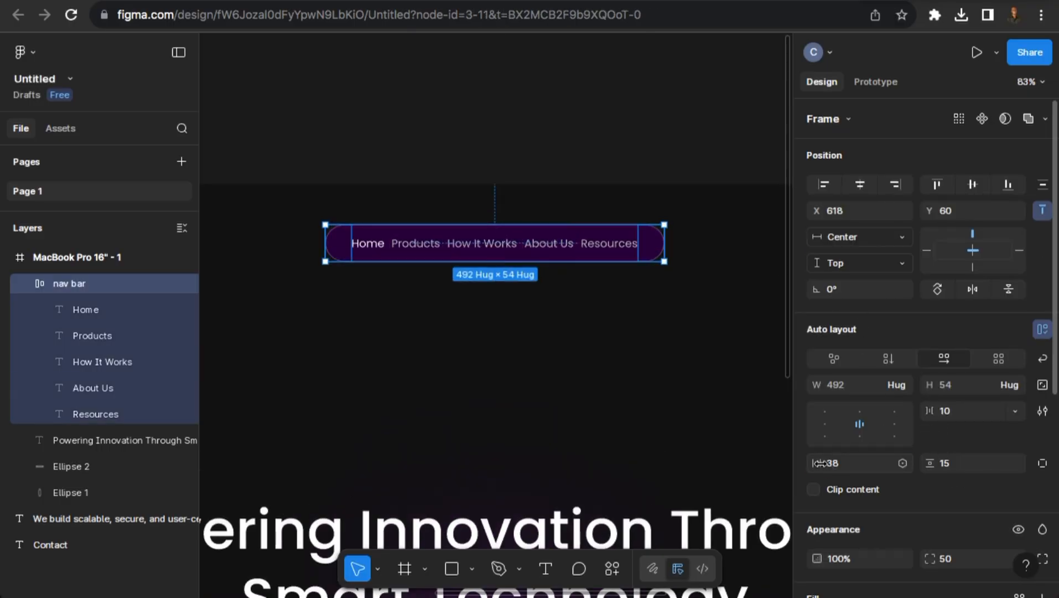
drag(820, 462, 834, 463)
click(844, 468)
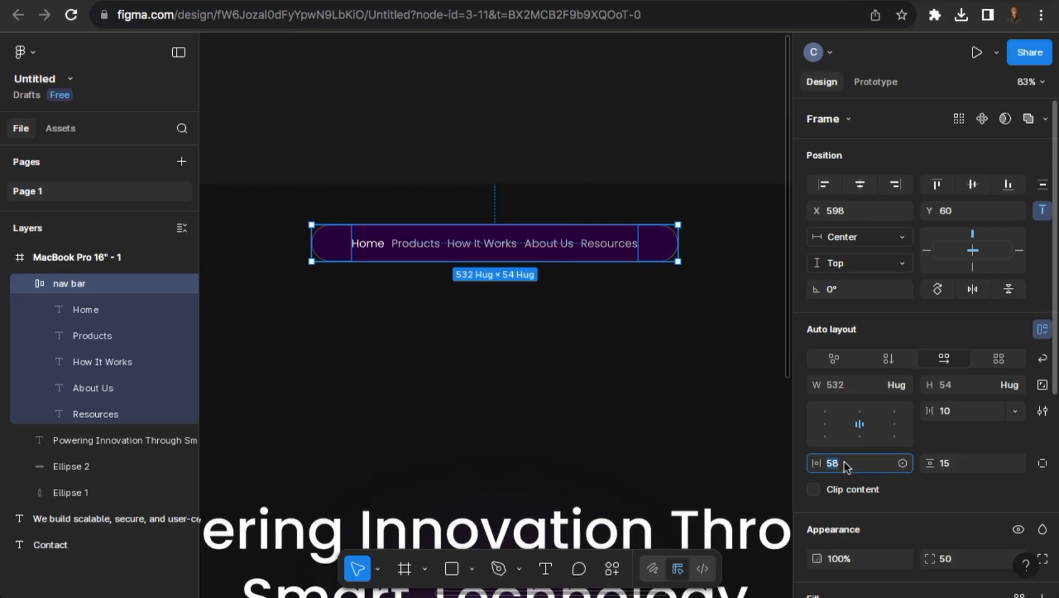
key(Return)
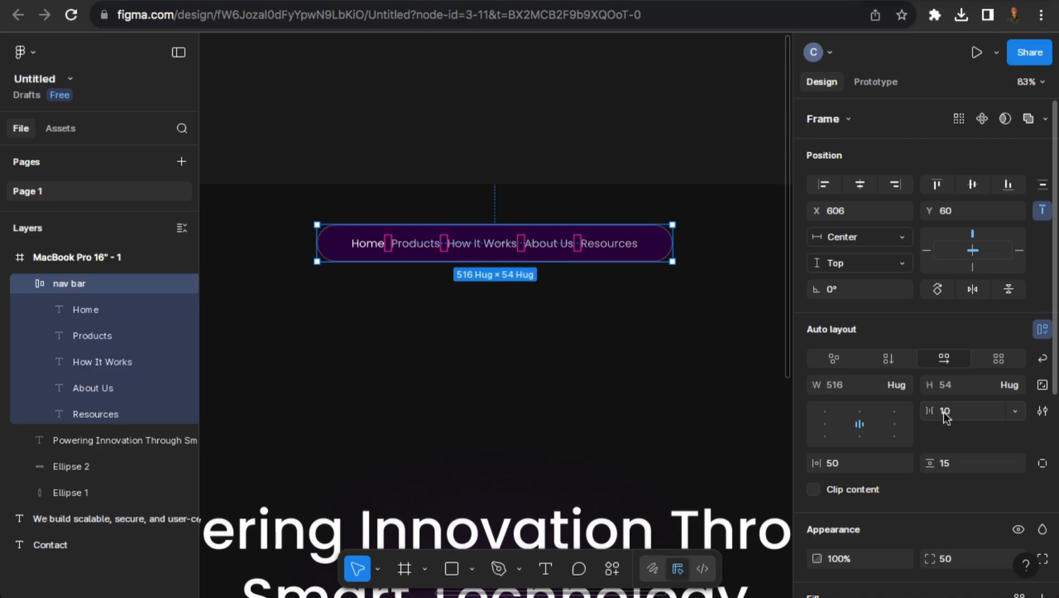
click(578, 145)
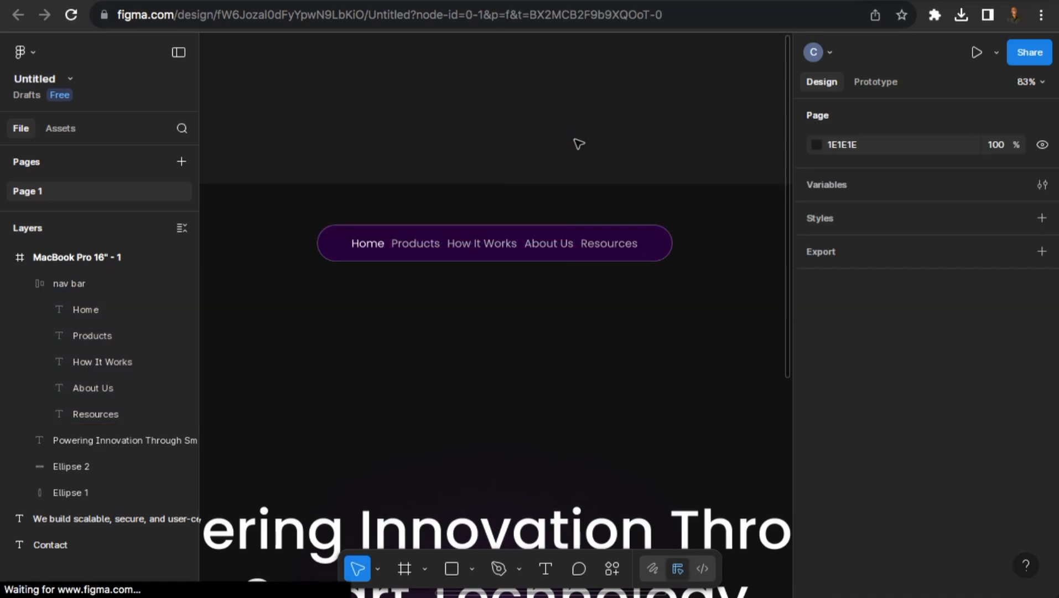
Review how the nav bar and headline sit within the whole MacBook Pro frame.
scroll(522, 354, down, 5)
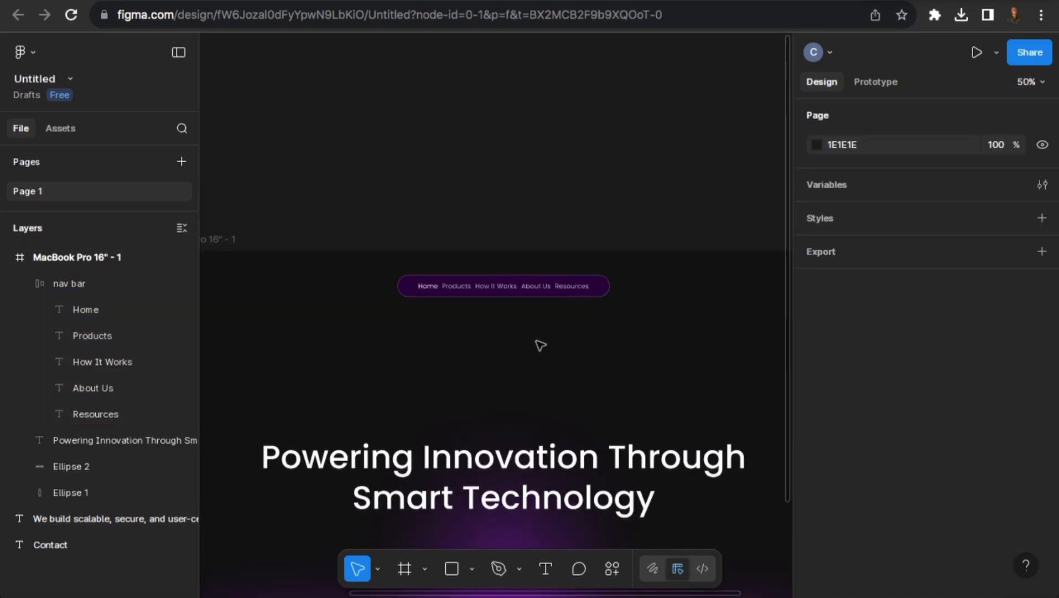
click(517, 255)
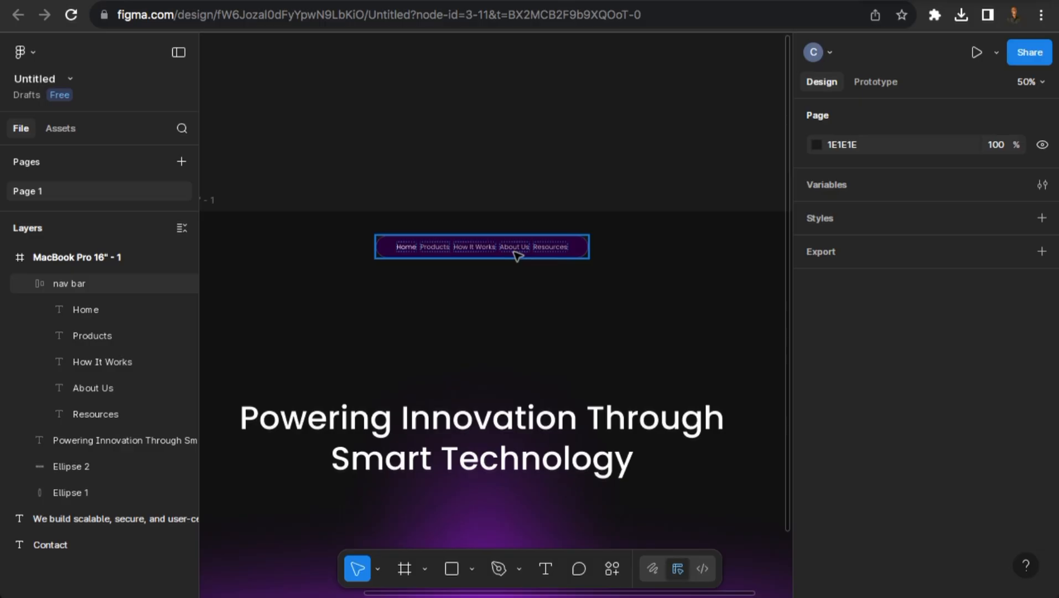
click(491, 425)
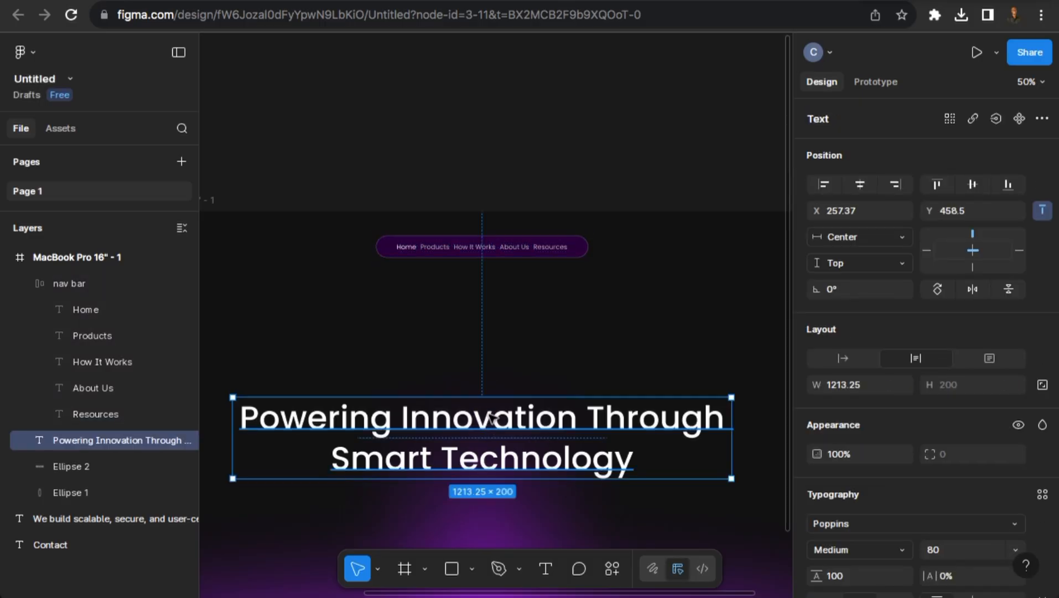
scroll(492, 419, down, 4)
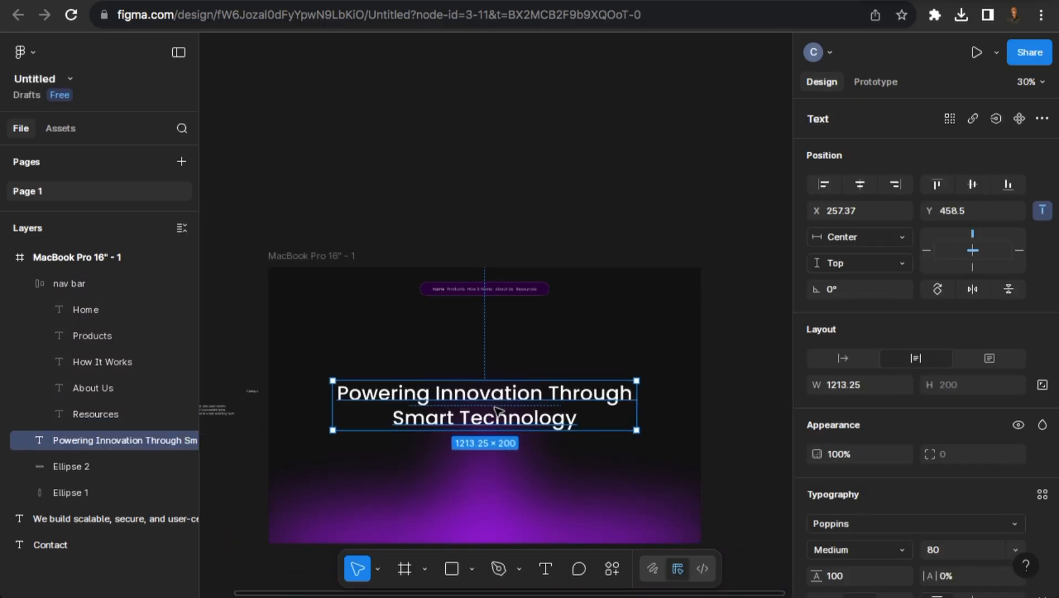
click(549, 212)
drag(510, 324, 562, 255)
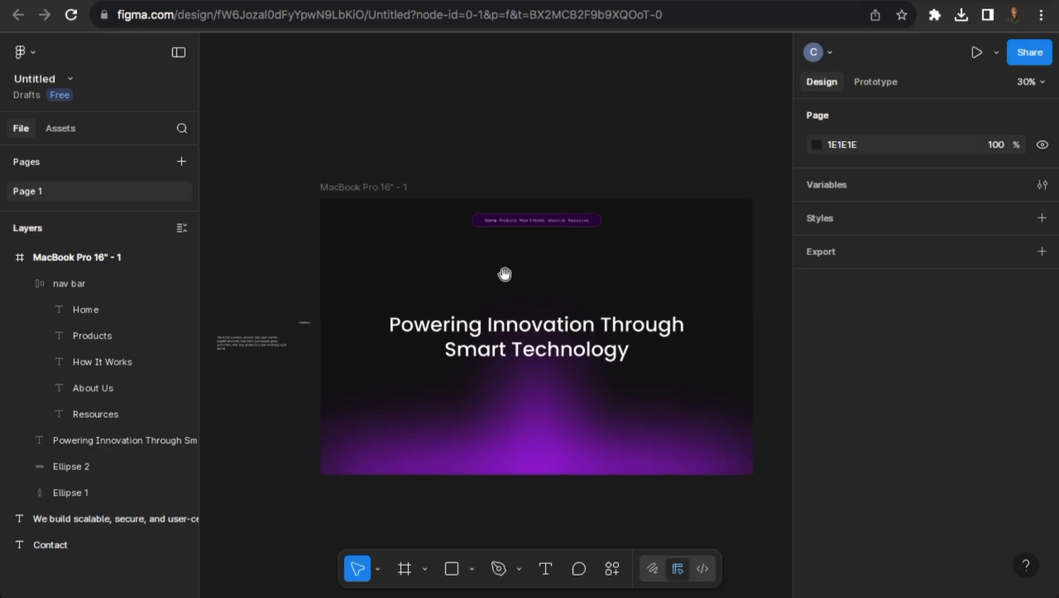
scroll(232, 347, up, 5)
scroll(233, 349, down, 3)
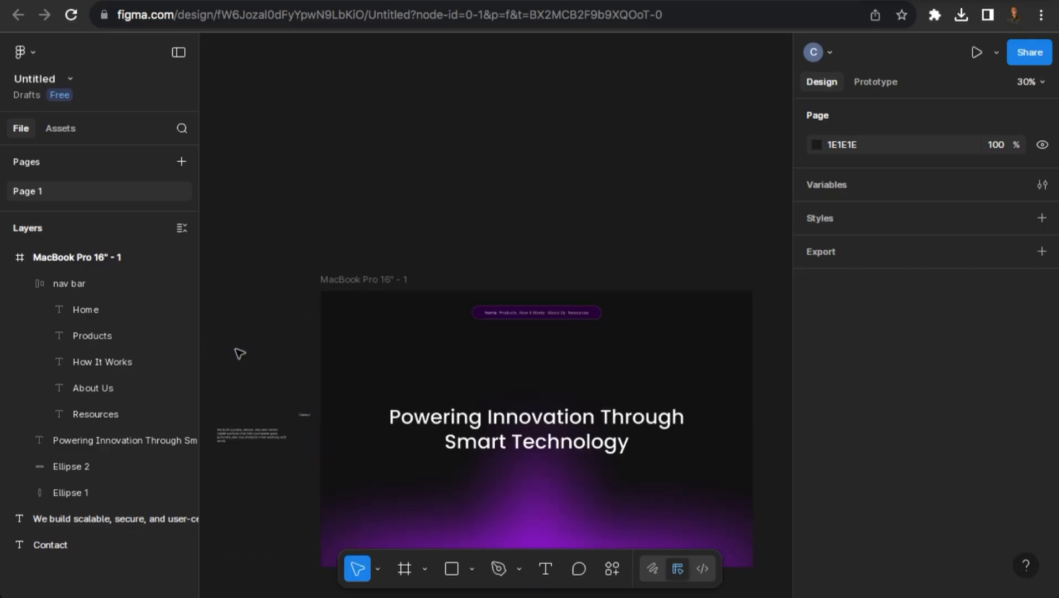
Move the description text beginning "We build scalable, secure" into the MacBook Pro frame, just below the headline.
scroll(255, 355, down, 3)
scroll(228, 315, up, 5)
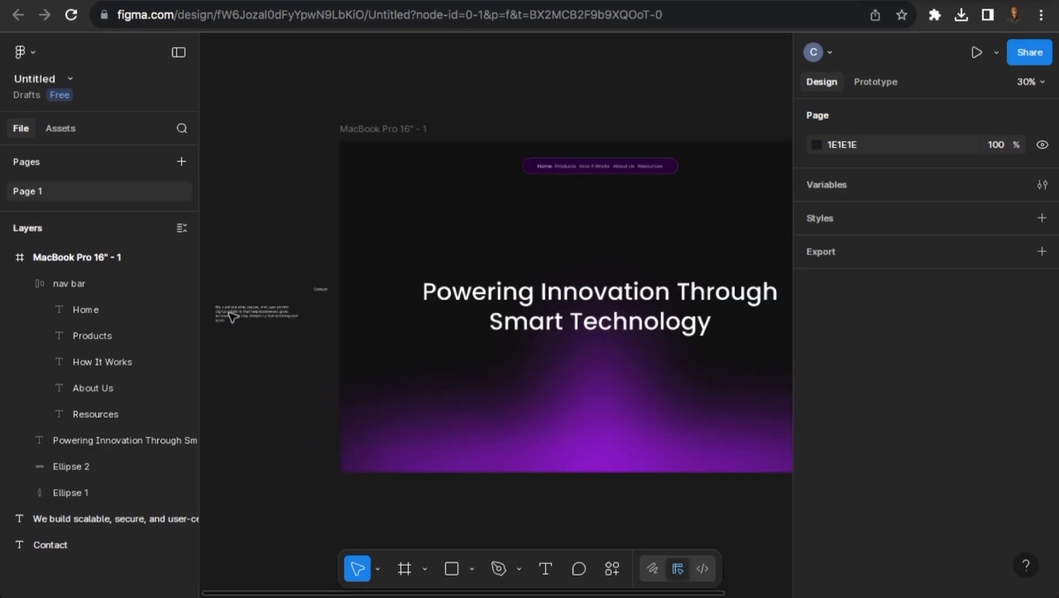
drag(253, 307, 362, 333)
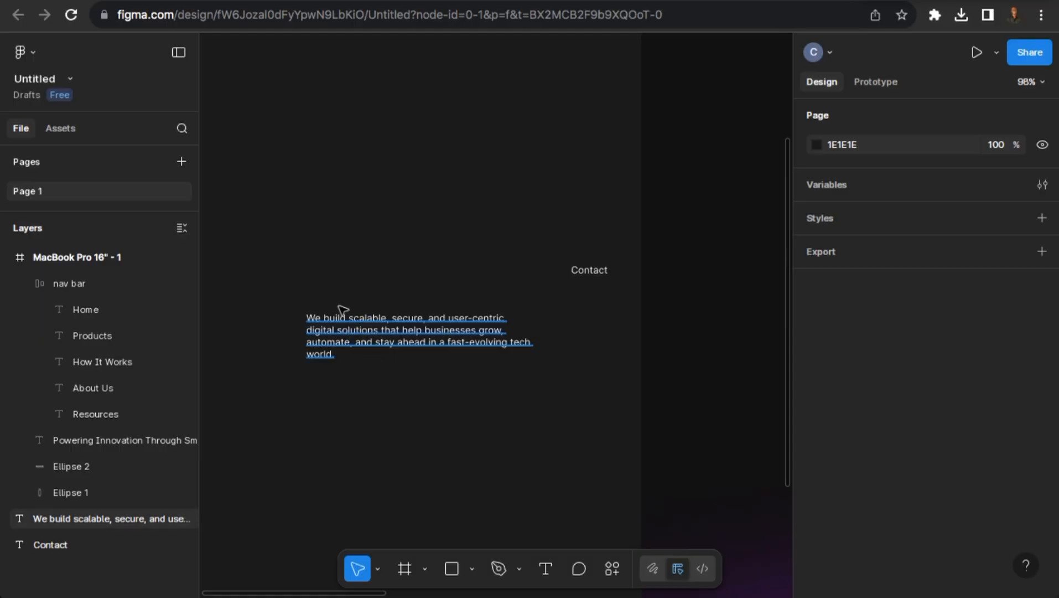
scroll(347, 339, up, 5)
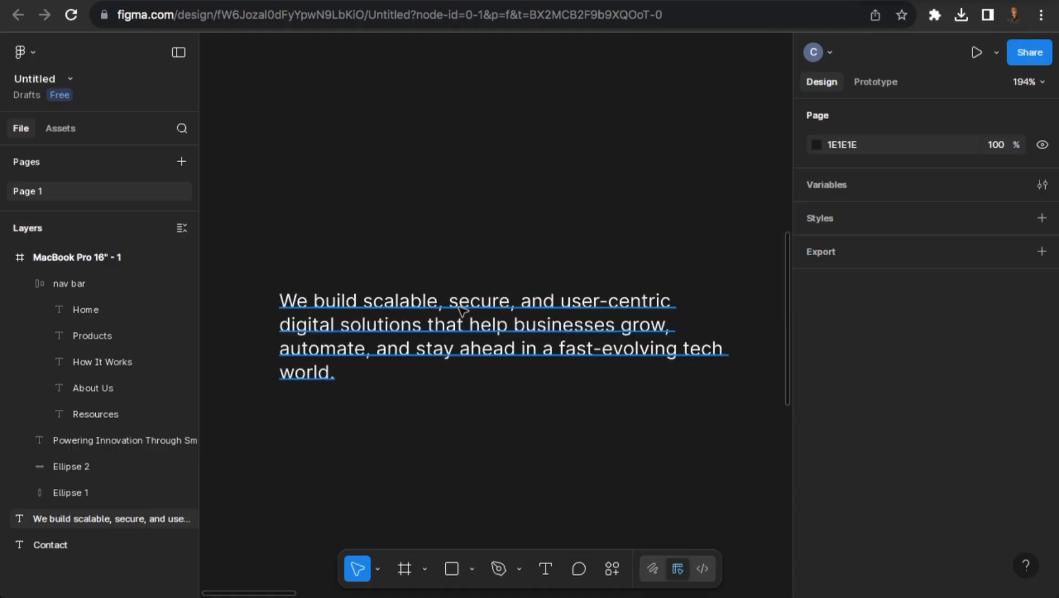
scroll(413, 319, down, 10)
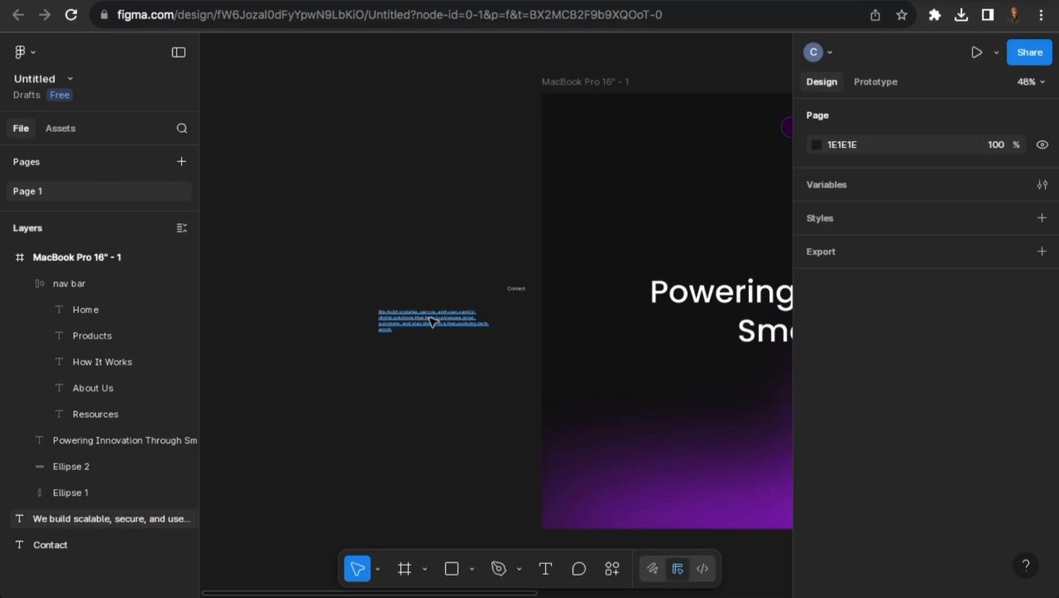
drag(389, 317, 327, 313)
click(315, 319)
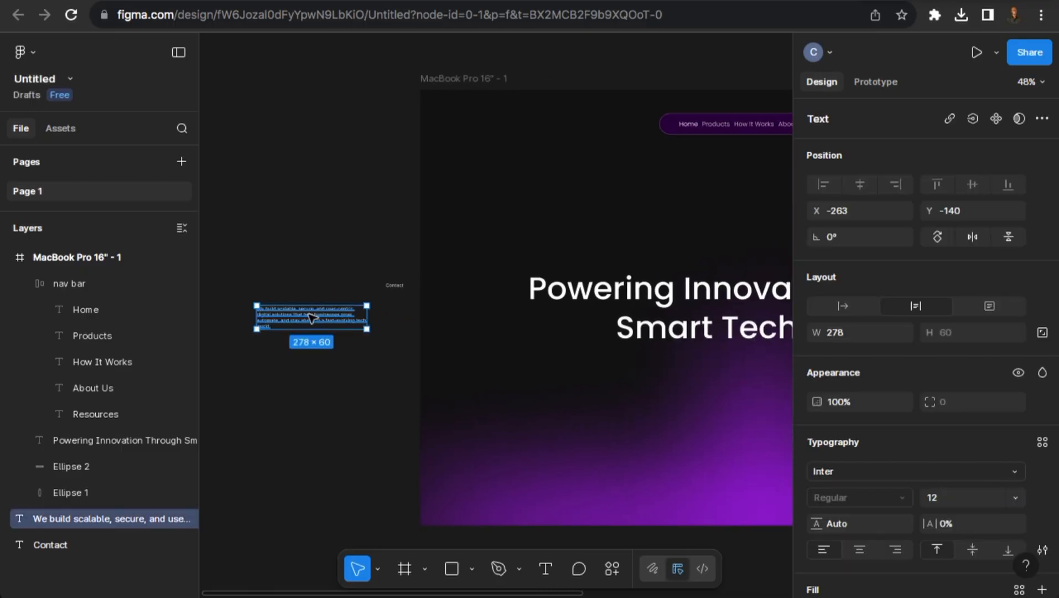
drag(599, 367, 471, 388)
Change the font of the description text to Poppins.
scroll(900, 473, down, 3)
click(885, 378)
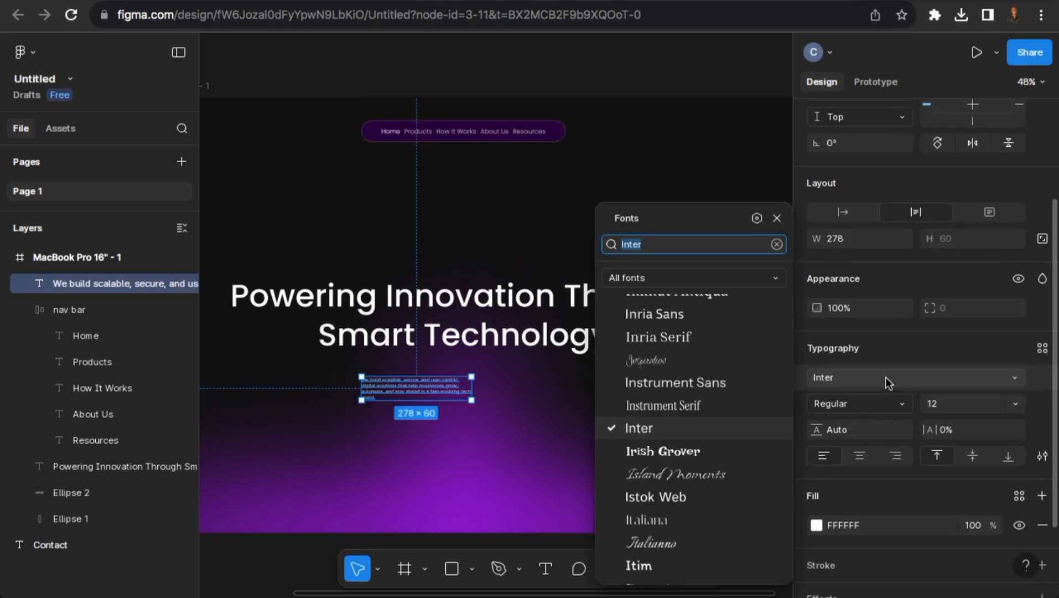
text(pop)
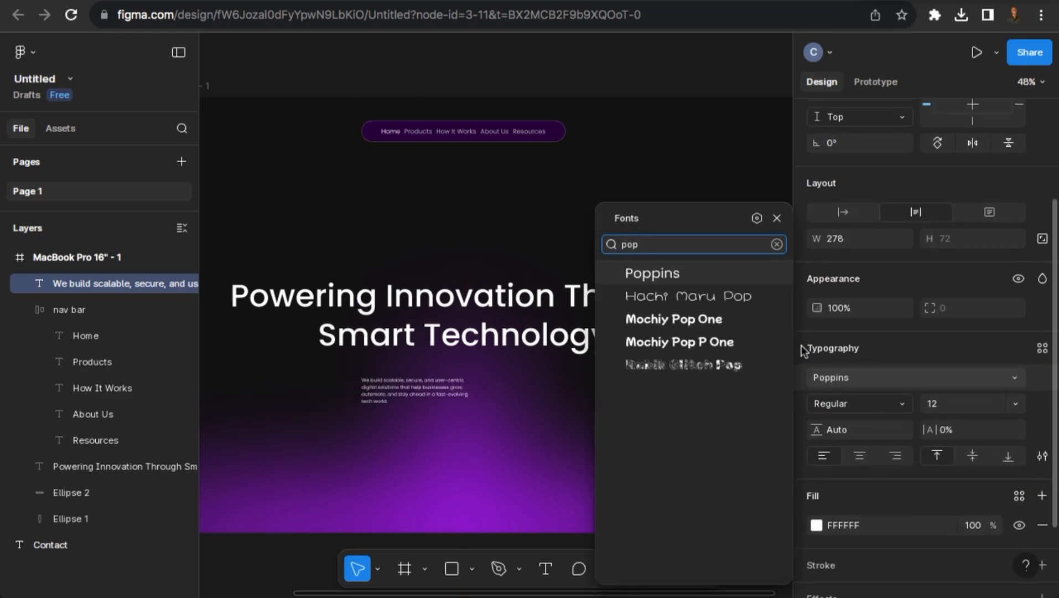
click(747, 276)
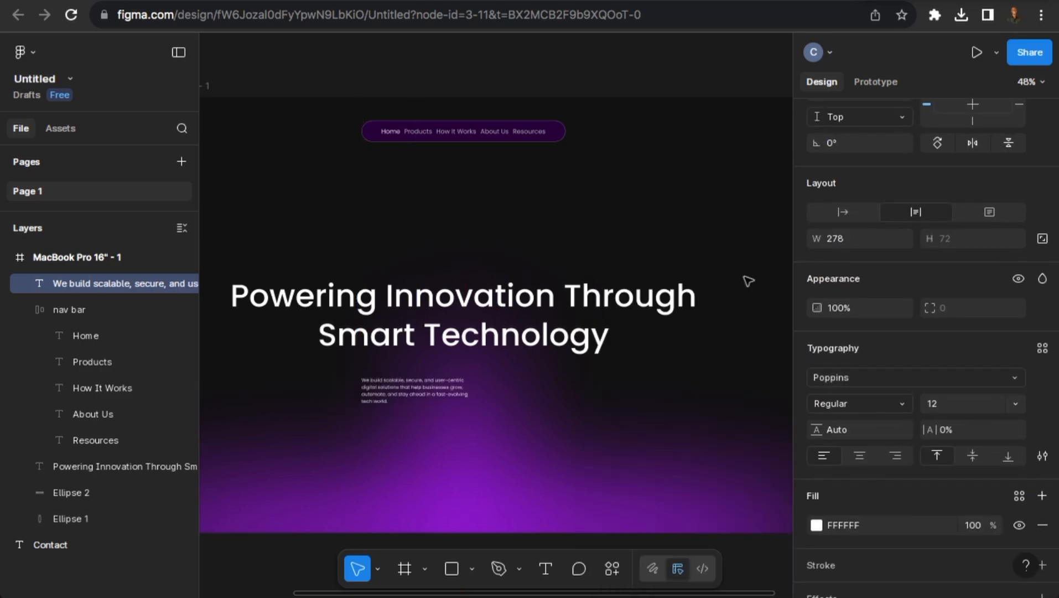
Try the description text at font size 16.
click(952, 405)
text(16)
key(Return)
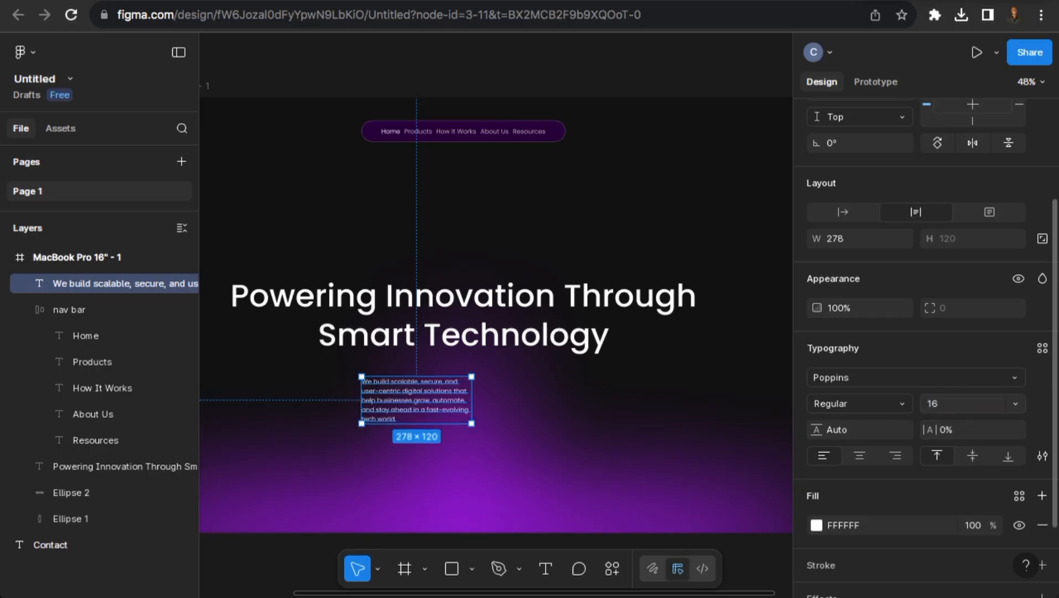
Widen the description text box to about 597 and center-align its text.
drag(596, 393, 599, 392)
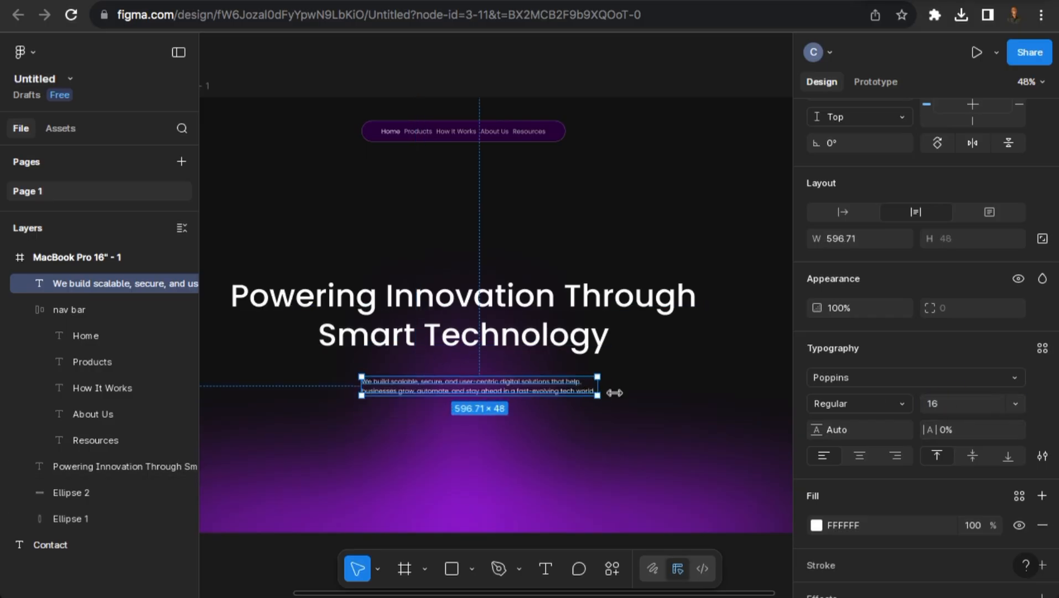
click(859, 455)
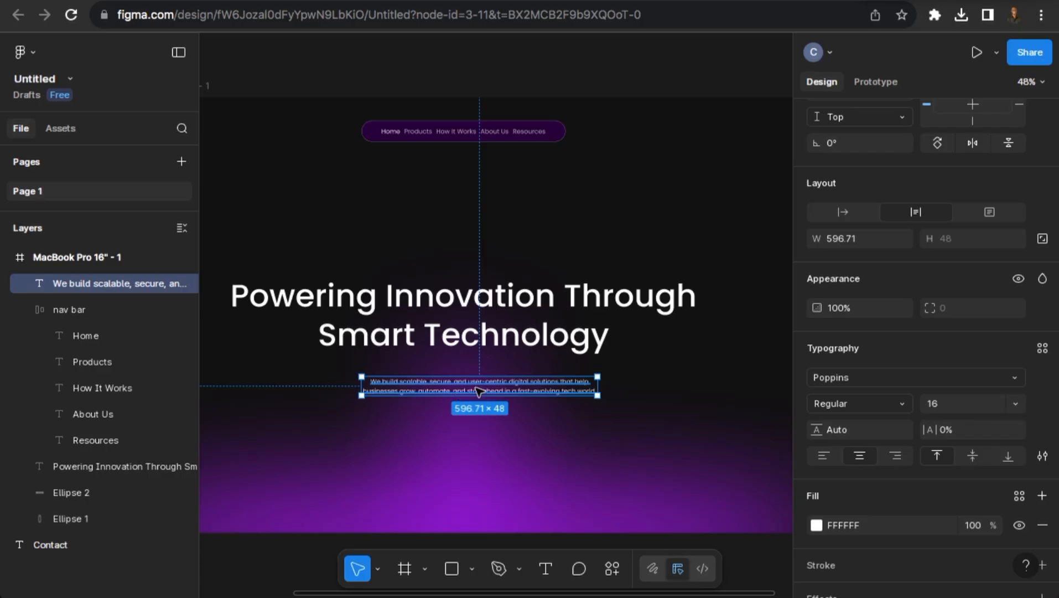
Set the description's font size to 18 and widen its text box to about 687 so it fits on two lines.
click(935, 408)
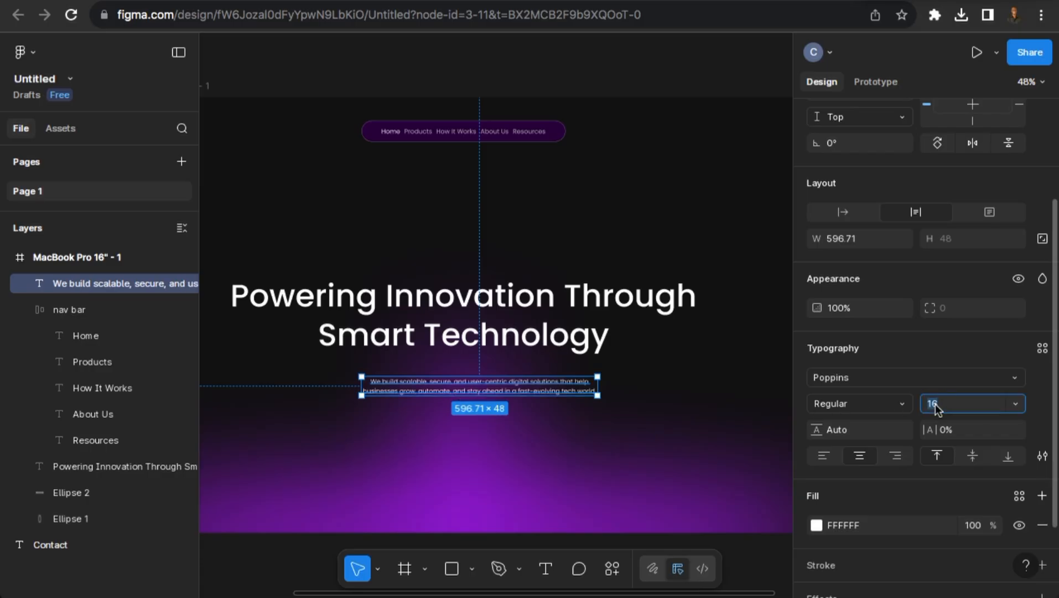
text(18)
key(Return)
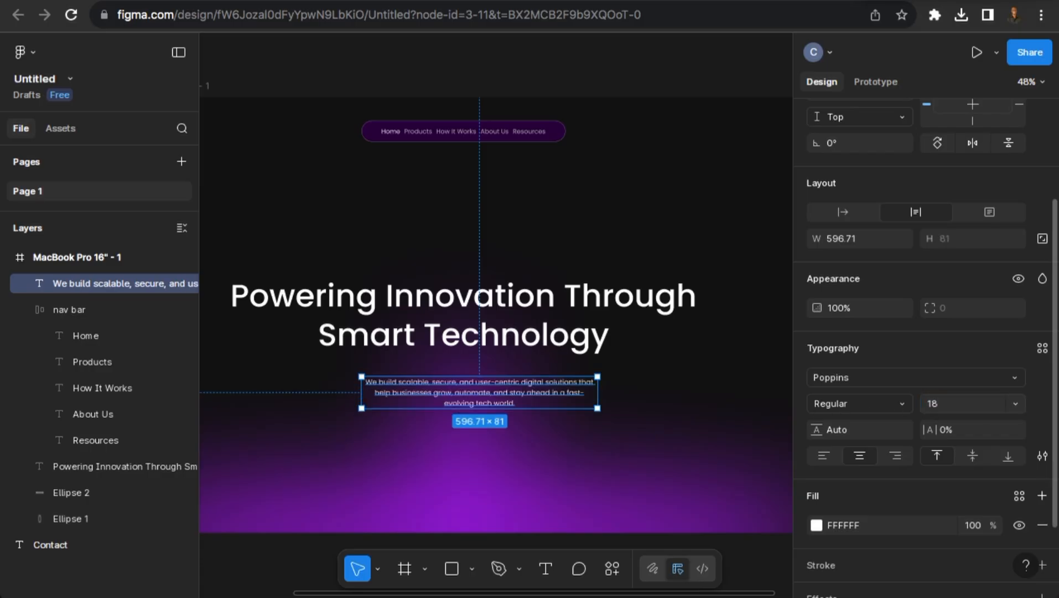
drag(598, 390, 605, 390)
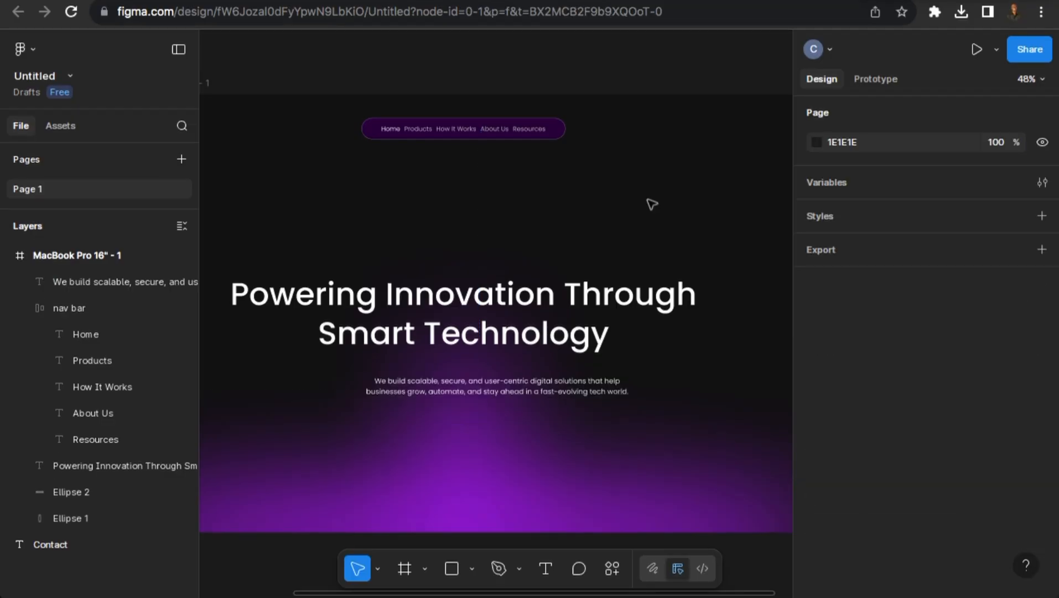
Shift the description text left under the headline, to about X 564, Y 708.
click(496, 390)
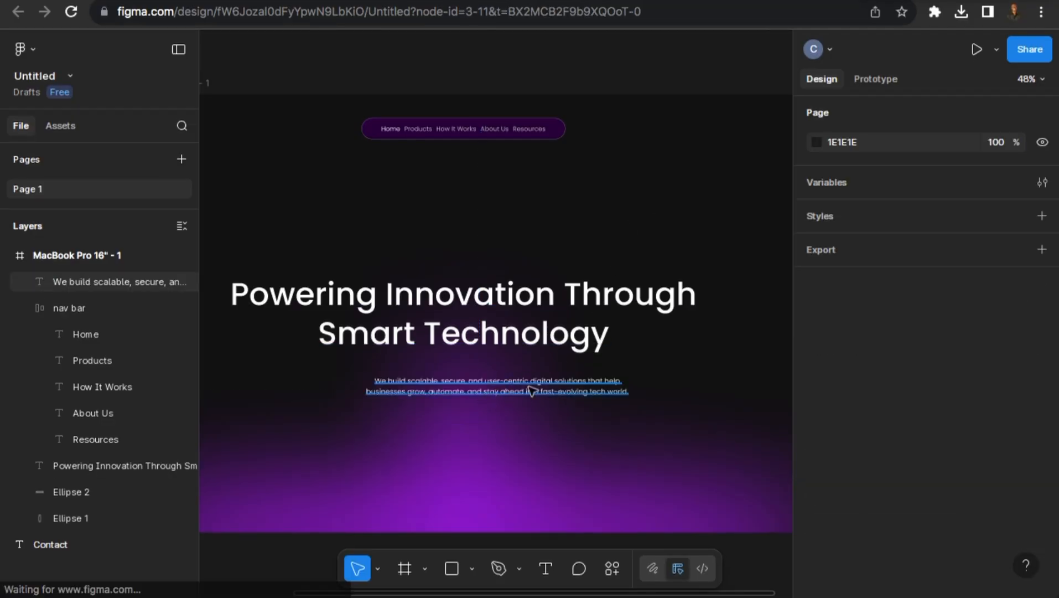
mouse_move(521, 381)
mouse_down()
mouse_move(515, 395)
mouse_move(515, 378)
mouse_up()
scroll(495, 371, up, 5)
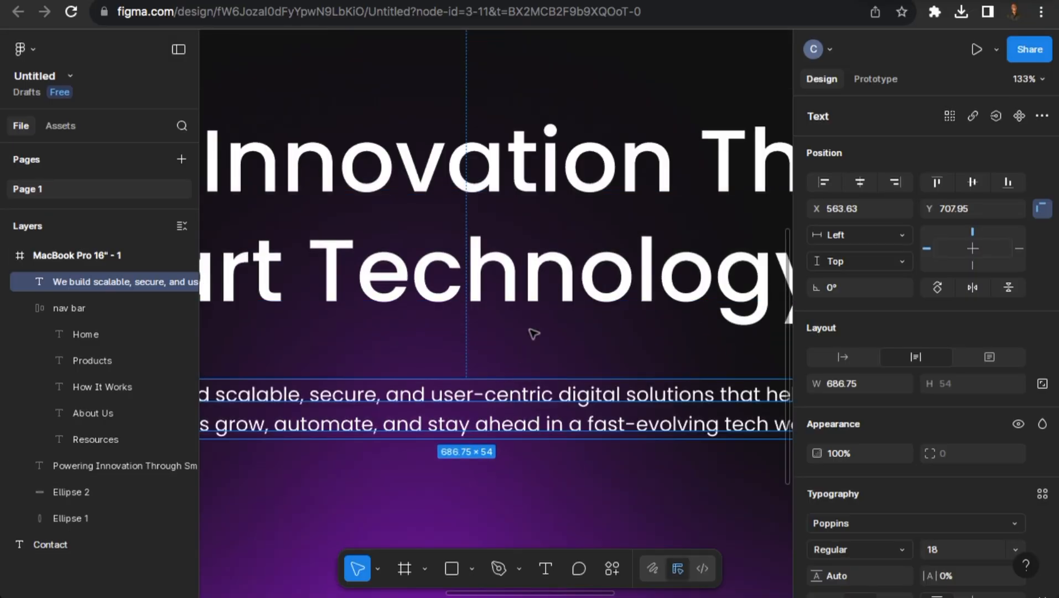
scroll(915, 452, down, 5)
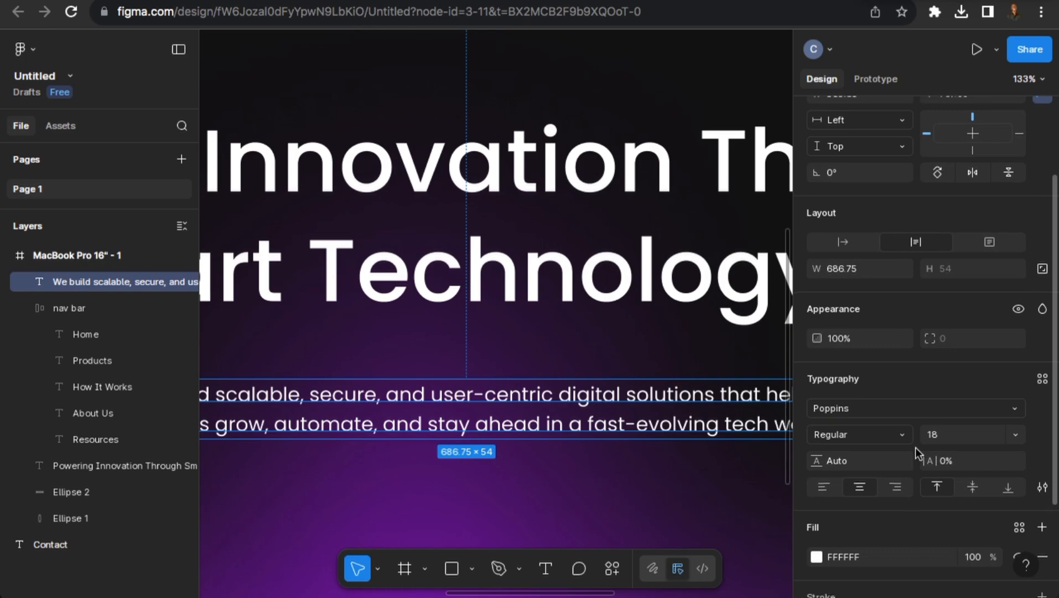
Change the description text's fill color to light gray D1D1D1.
click(816, 432)
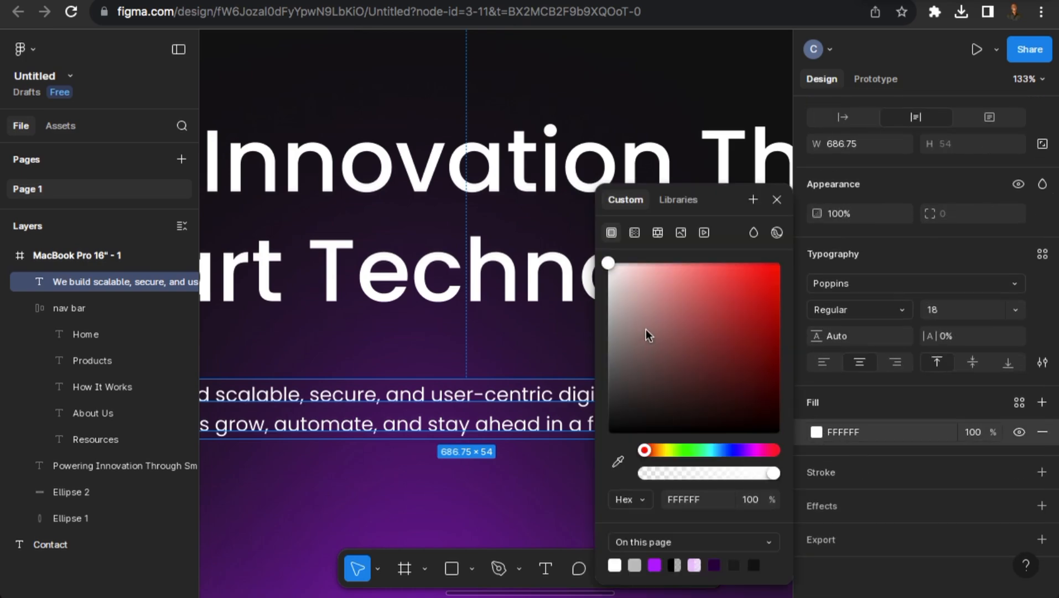
click(636, 293)
drag(605, 305, 605, 294)
click(776, 199)
Group the headline and description into one vertical auto layout with a gap of 20.
scroll(567, 333, down, 5)
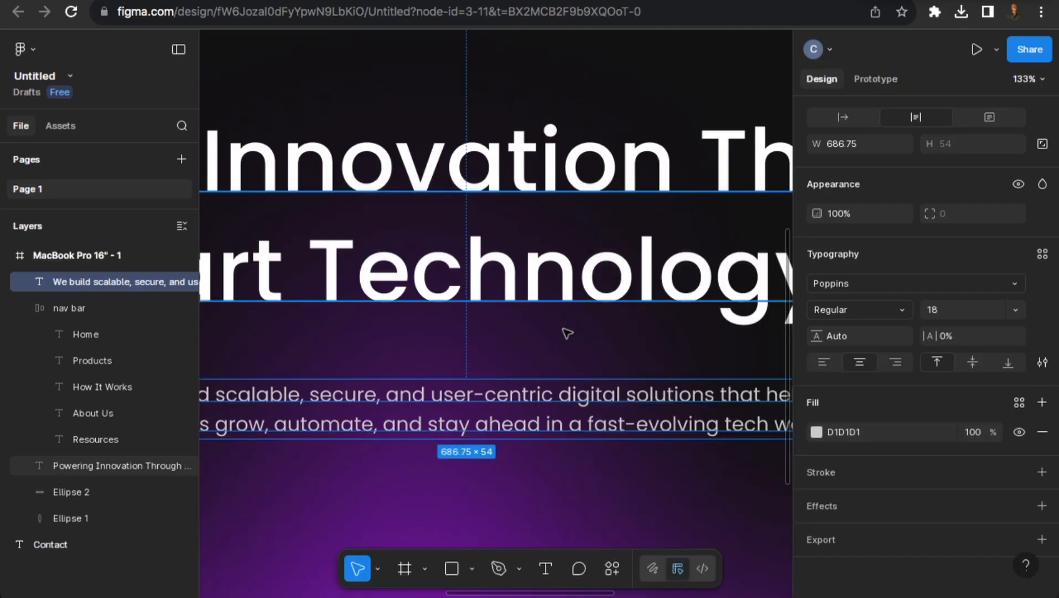
drag(586, 305, 585, 327)
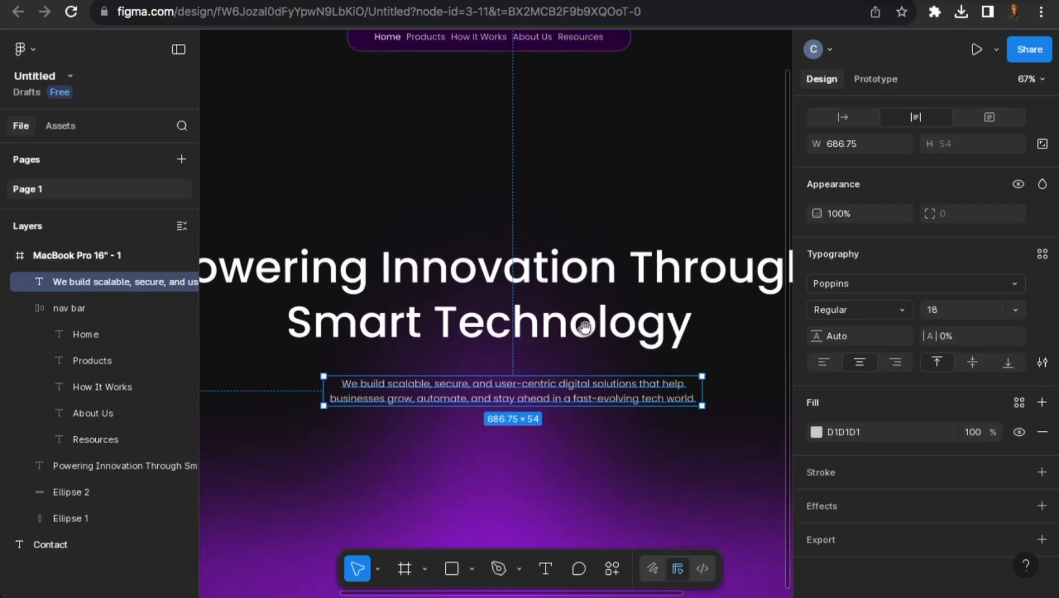
shift+click(572, 334)
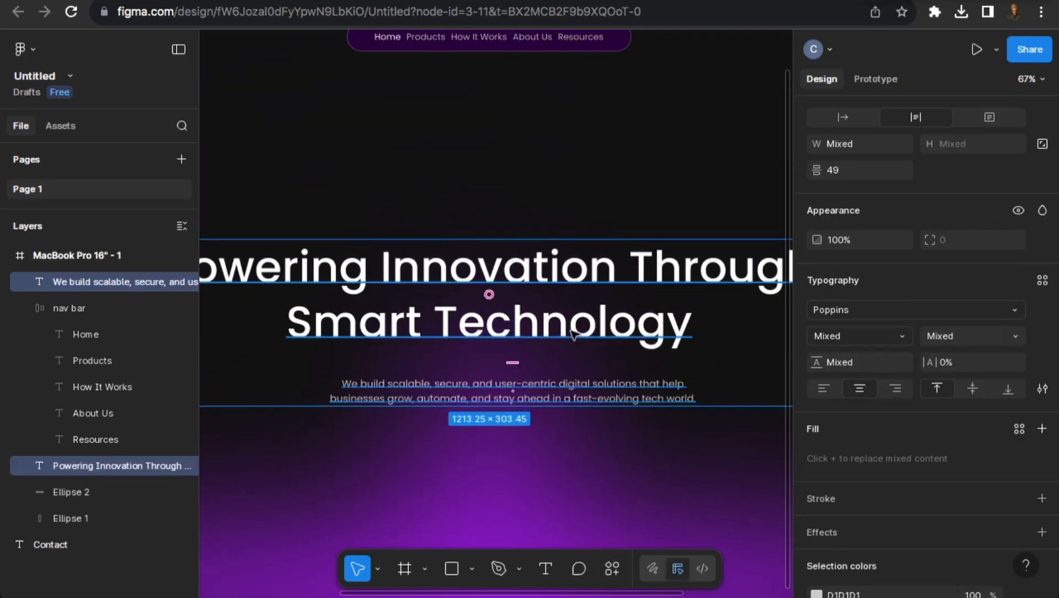
key(shift+a)
scroll(865, 354, up, 3)
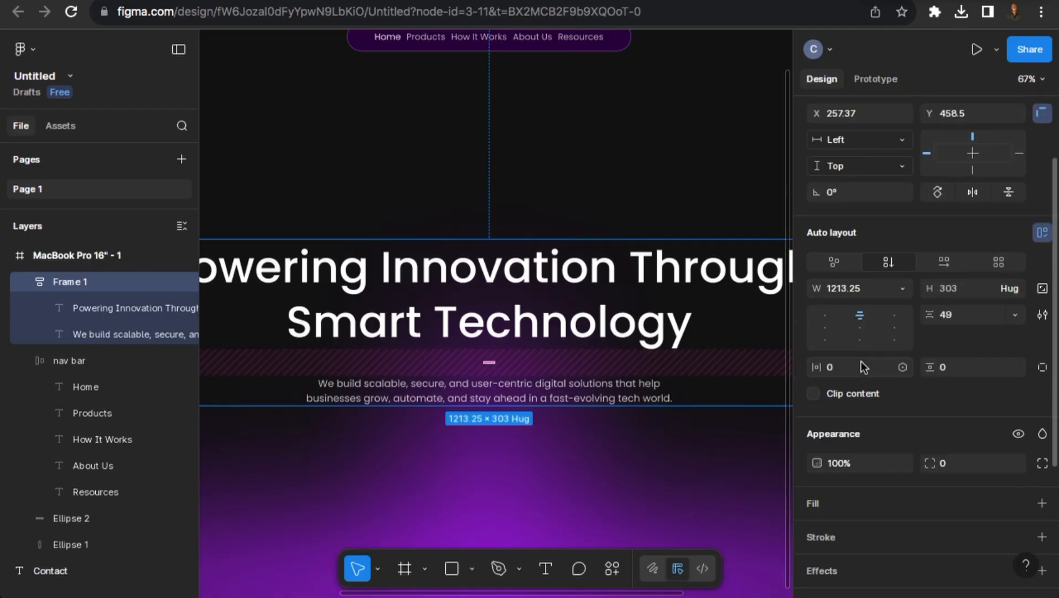
click(942, 318)
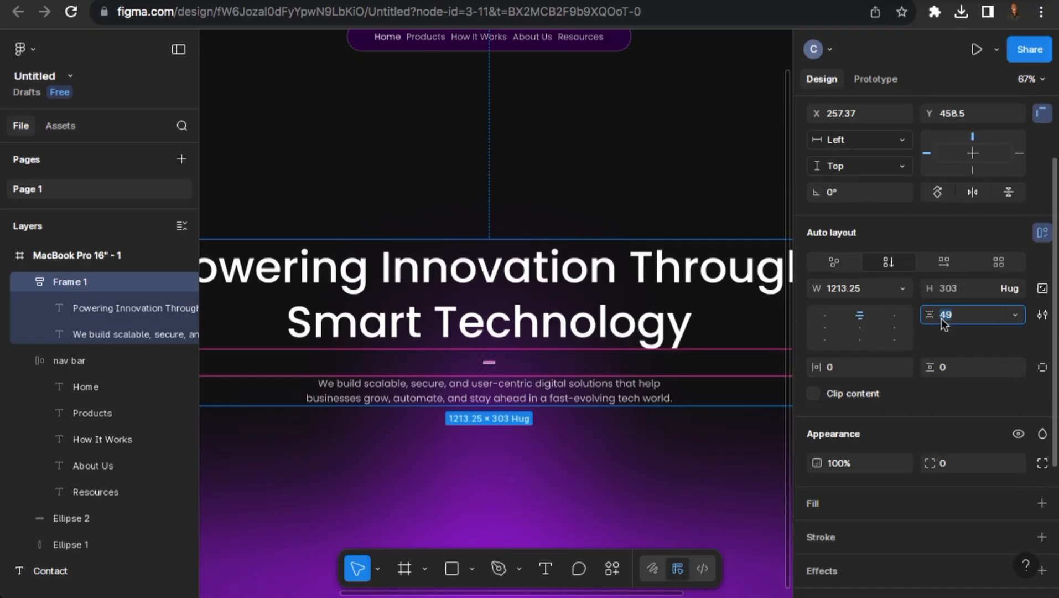
text(20)
key(Return)
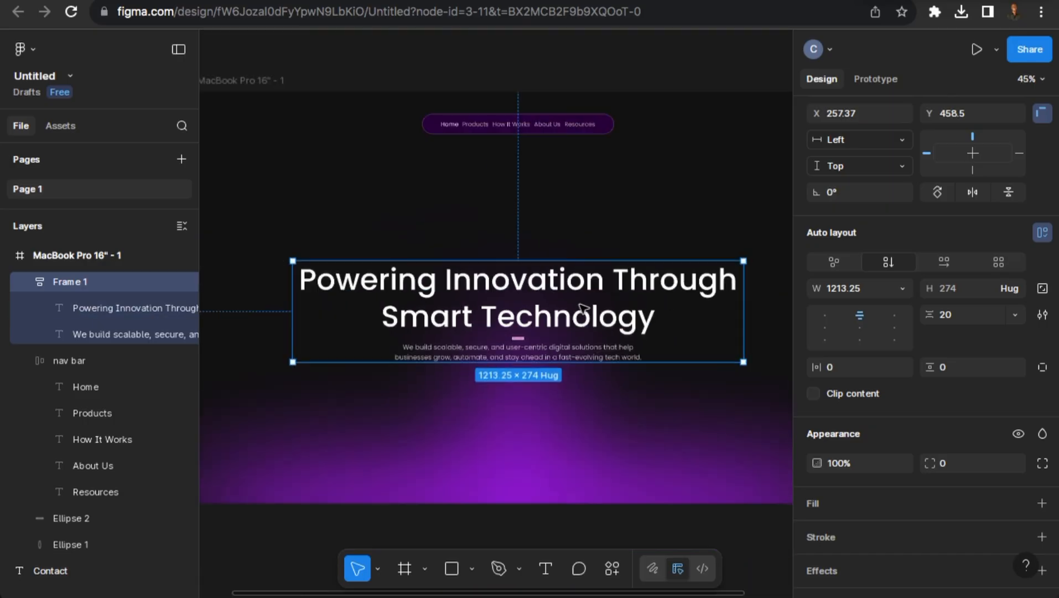
Try the headline and description group higher in the hero frame, at Y 390.
scroll(581, 304, down, 3)
click(667, 206)
scroll(621, 249, down, 1)
drag(646, 229, 564, 285)
click(526, 313)
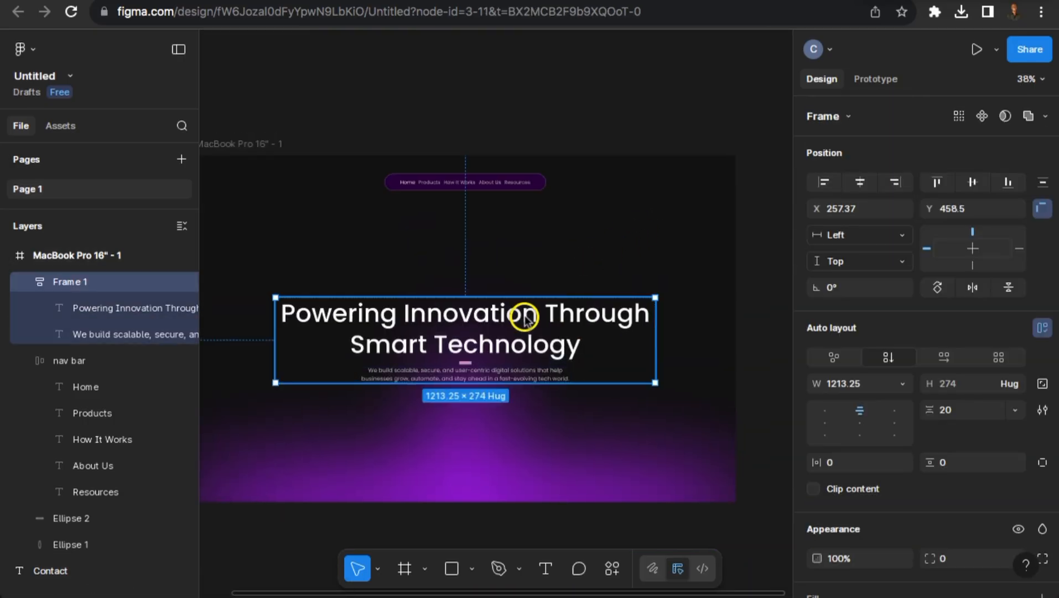
drag(524, 316, 524, 296)
scroll(520, 291, down, 3)
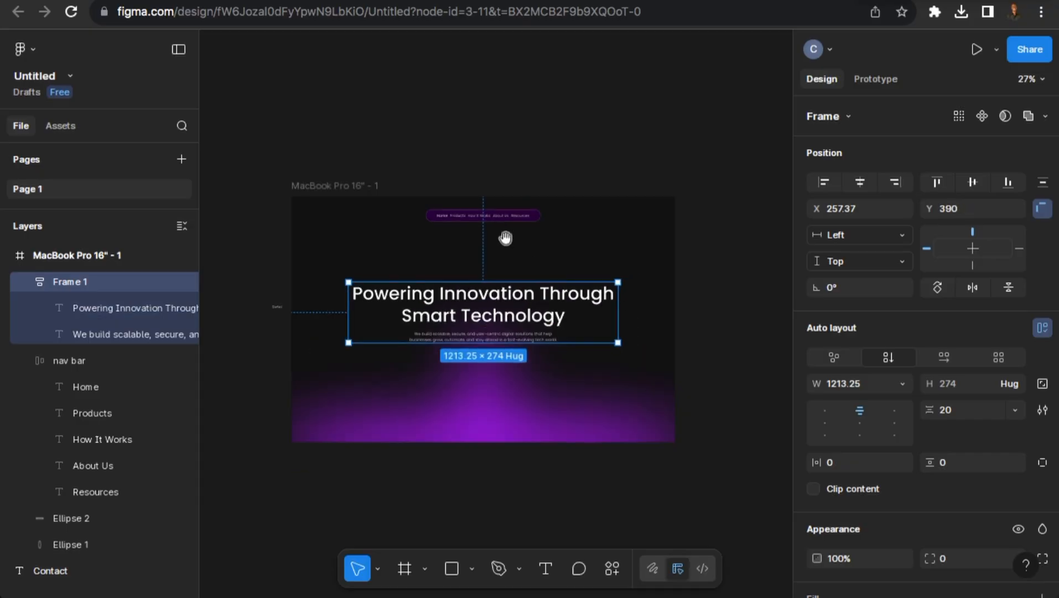
Move the headline and description group down to slightly below the vertical middle of the hero frame, keeping it horizontally centered.
drag(504, 236, 544, 248)
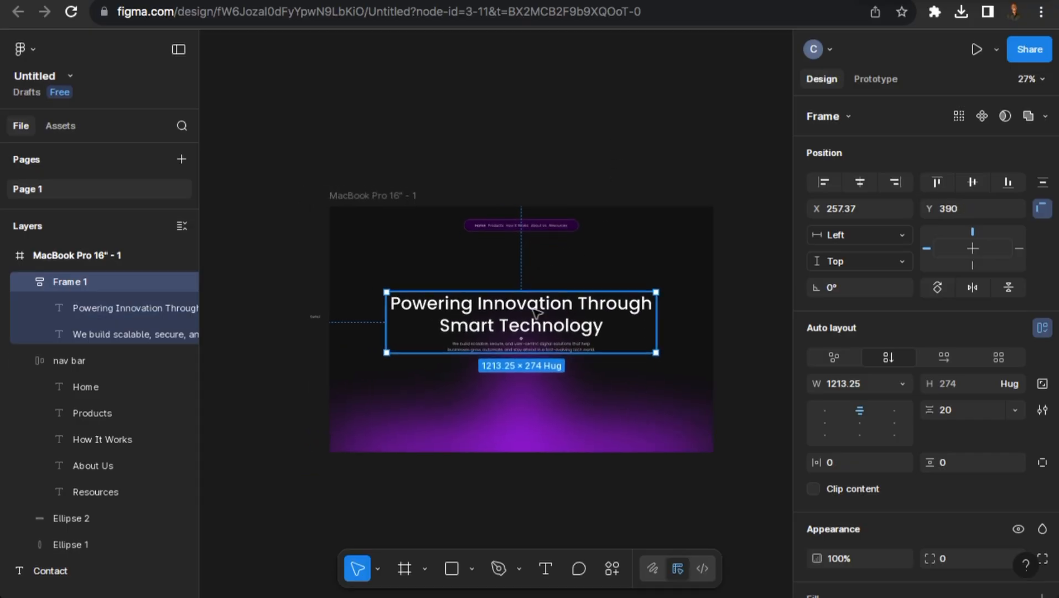
drag(534, 310, 549, 343)
click(596, 229)
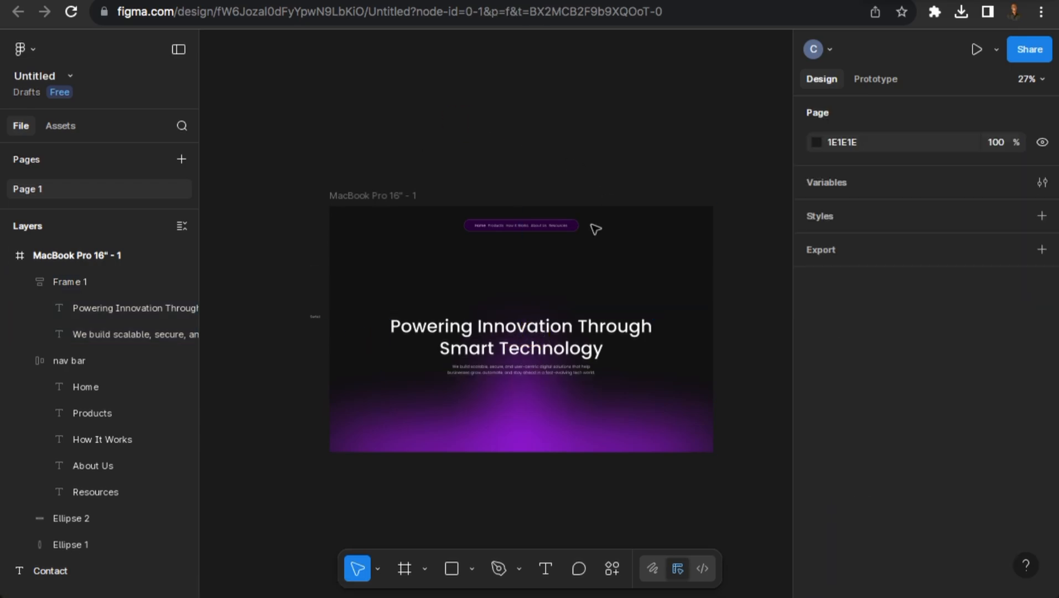
Wrap the loose Contact text beside the hero frame in an auto layout frame.
scroll(368, 347, up, 3)
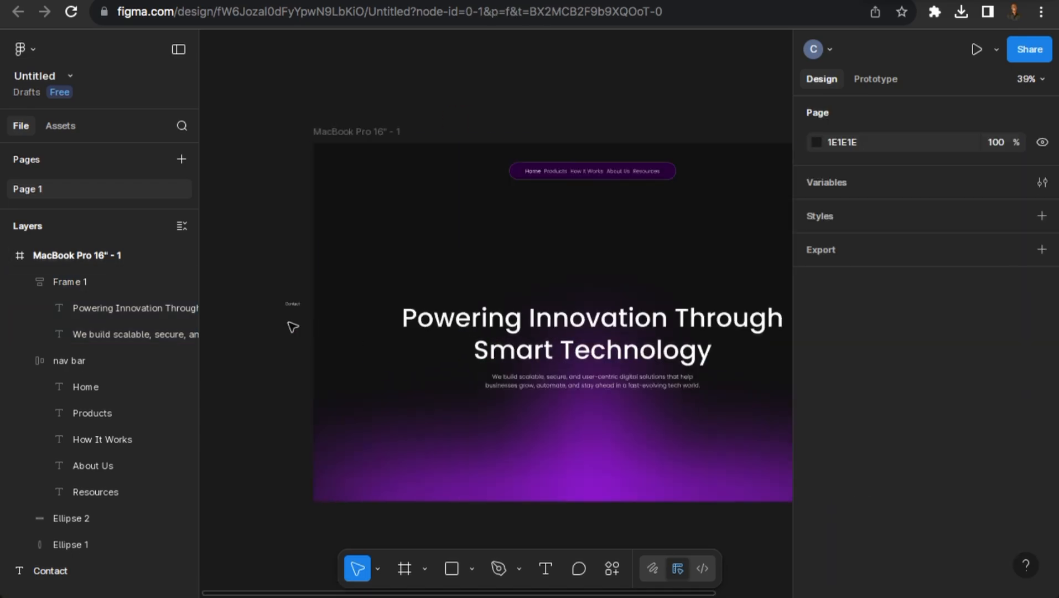
click(289, 306)
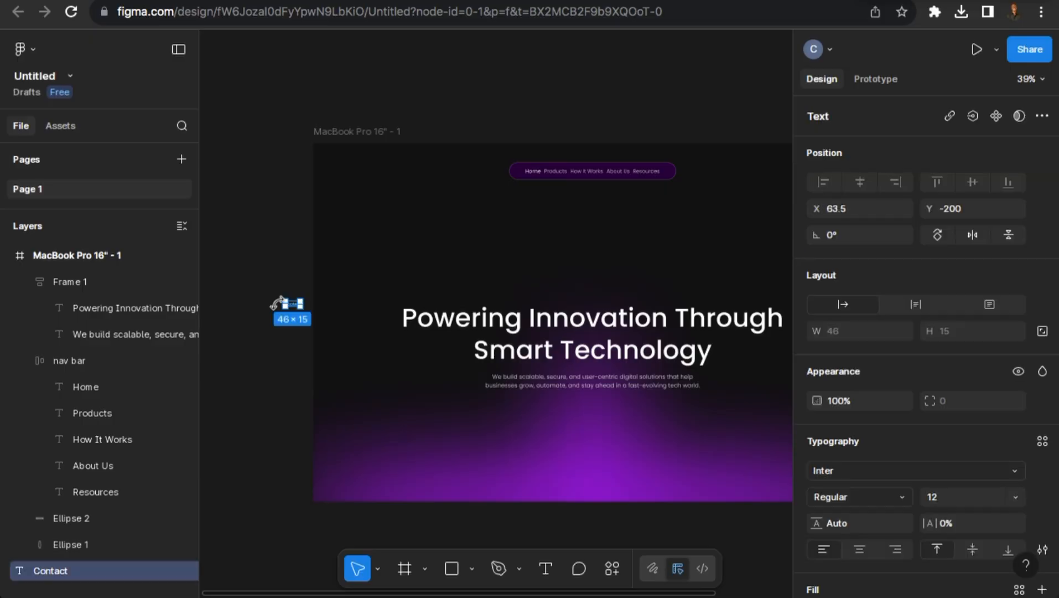
scroll(286, 307, up, 5)
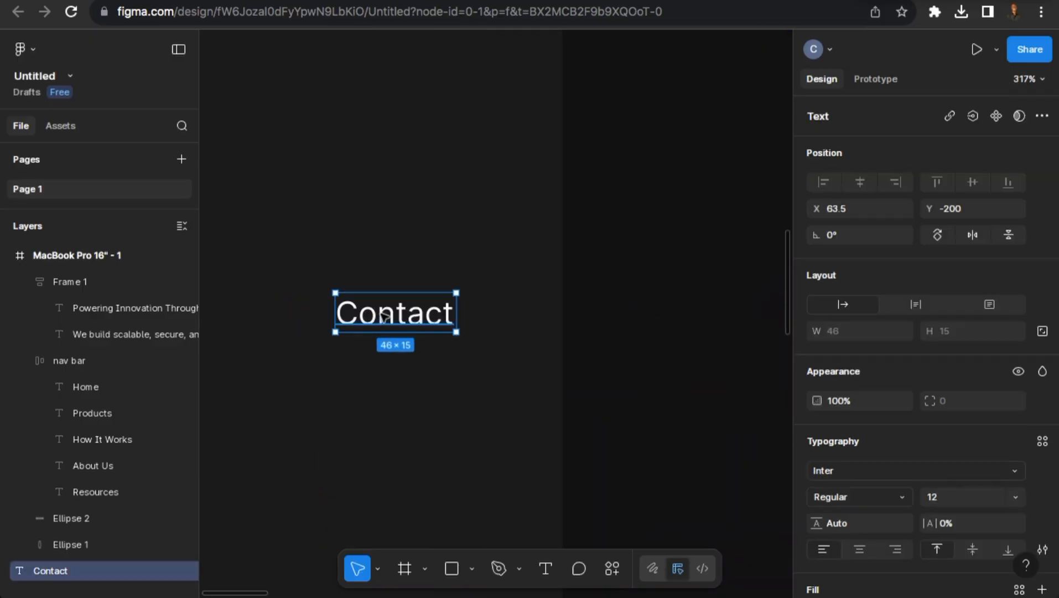
key(shift+a)
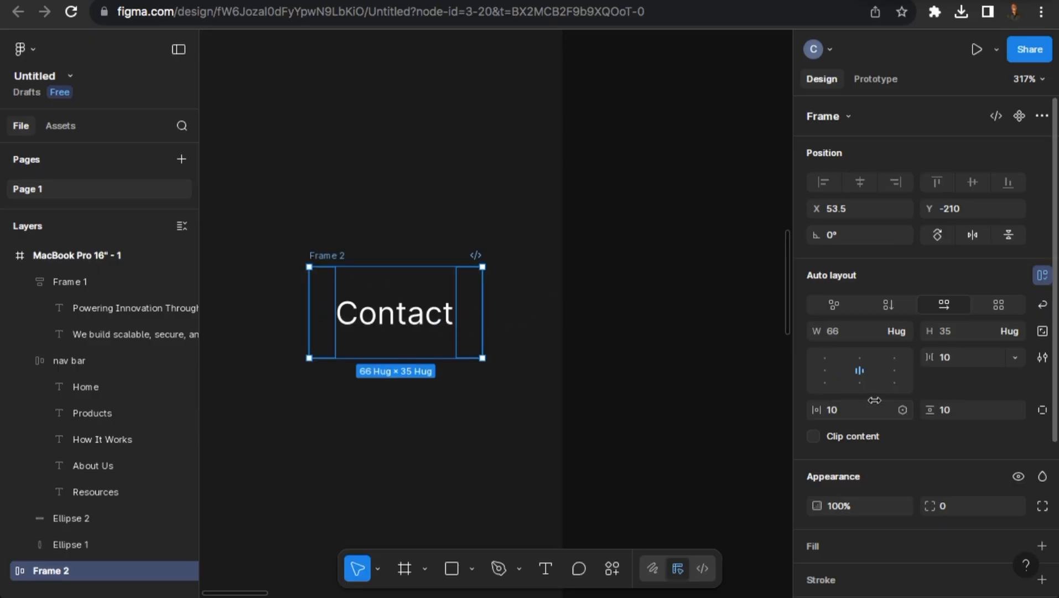
Give the Contact frame a dark purple fill, 440064.
scroll(872, 398, down, 3)
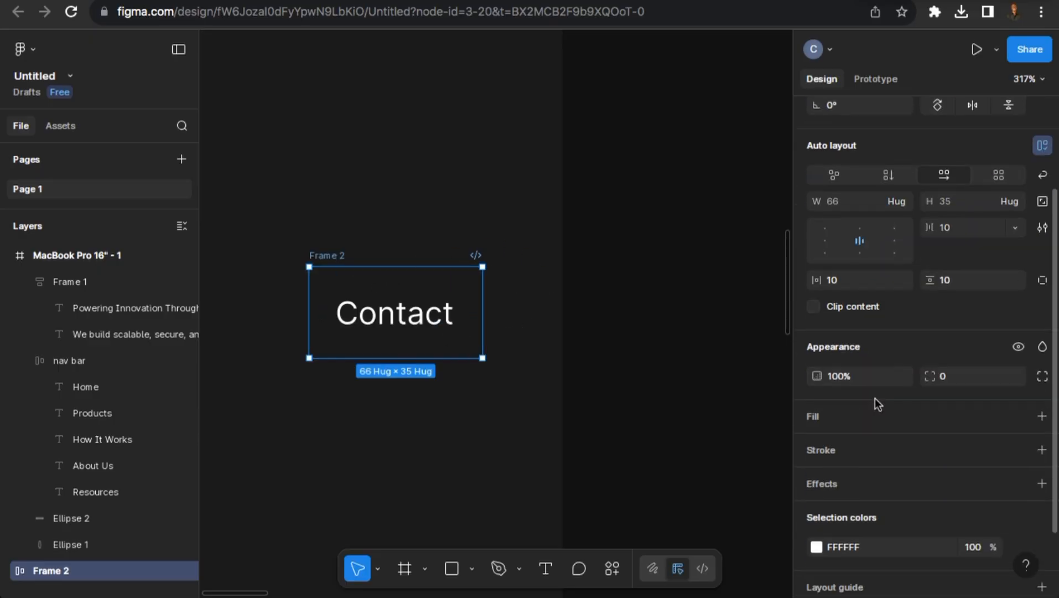
click(855, 418)
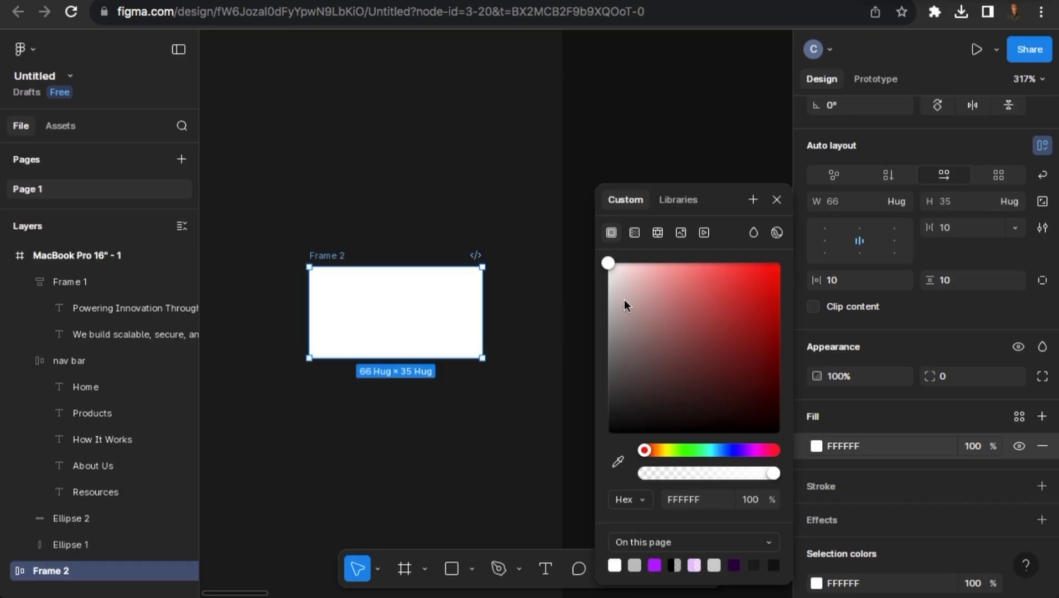
click(655, 564)
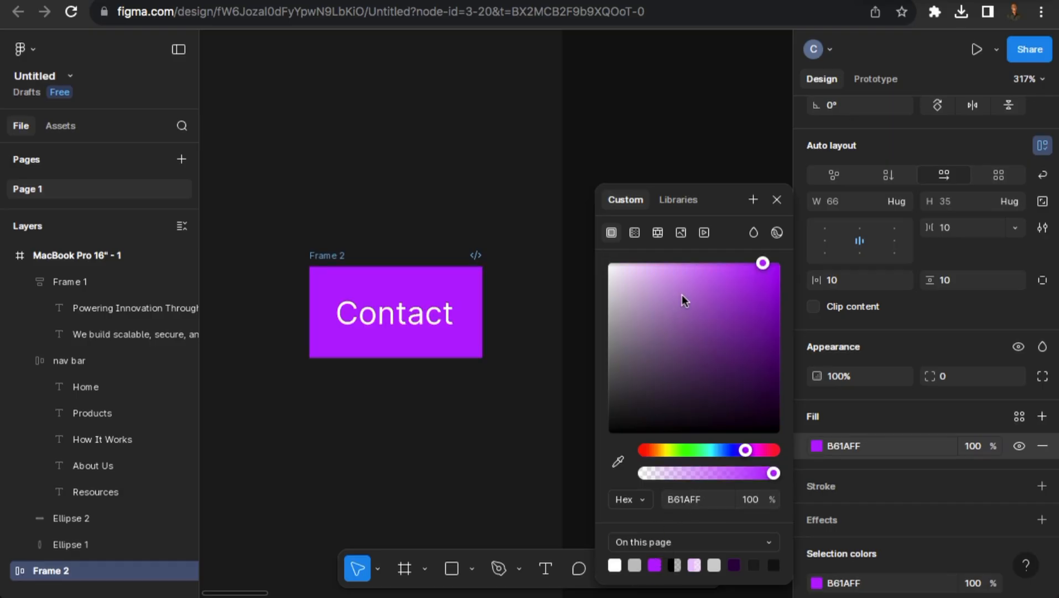
drag(763, 268, 780, 367)
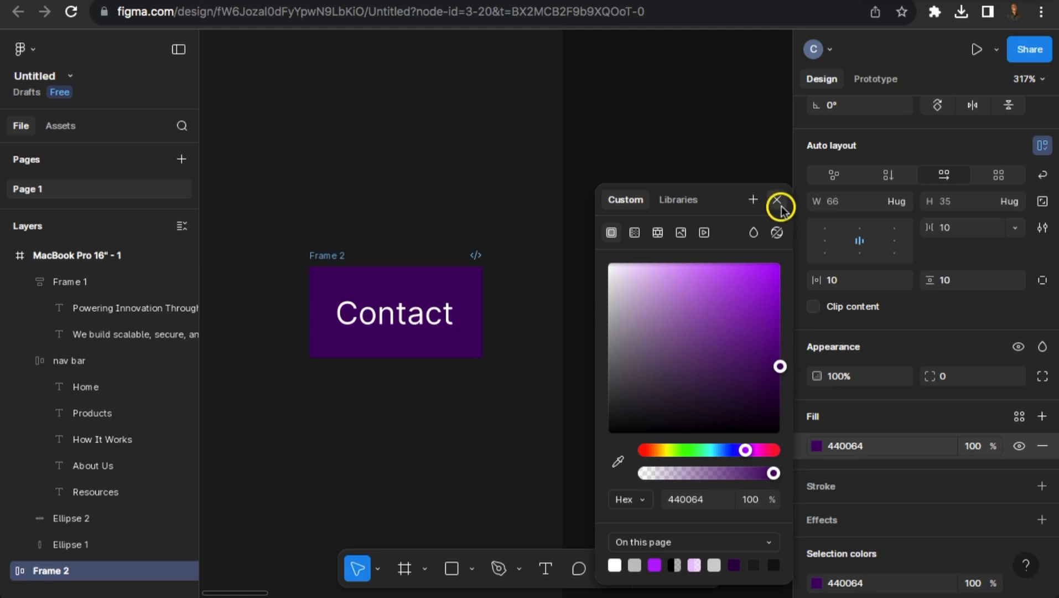
click(777, 199)
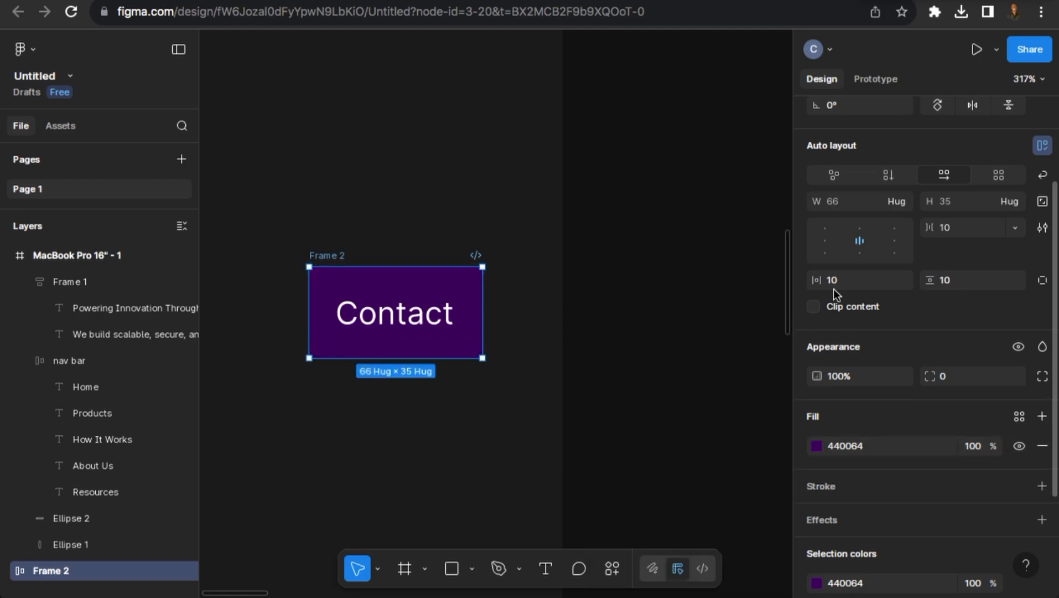
Set the Contact frame's horizontal padding to 24 and its corner radius to 20, keeping the vertical padding at 10.
drag(816, 280, 845, 283)
click(862, 285)
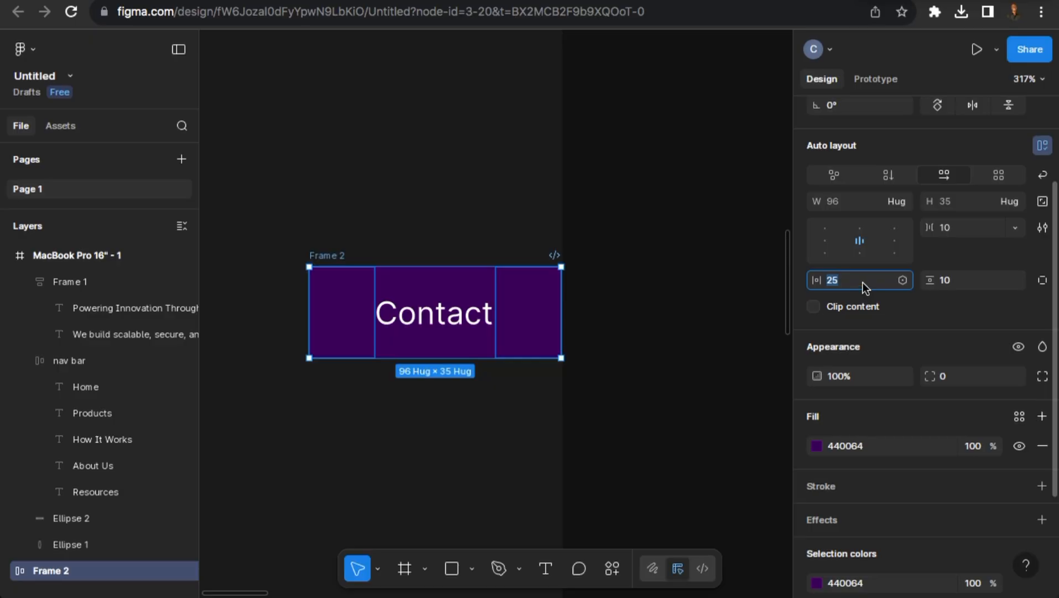
text(24)
key(Return)
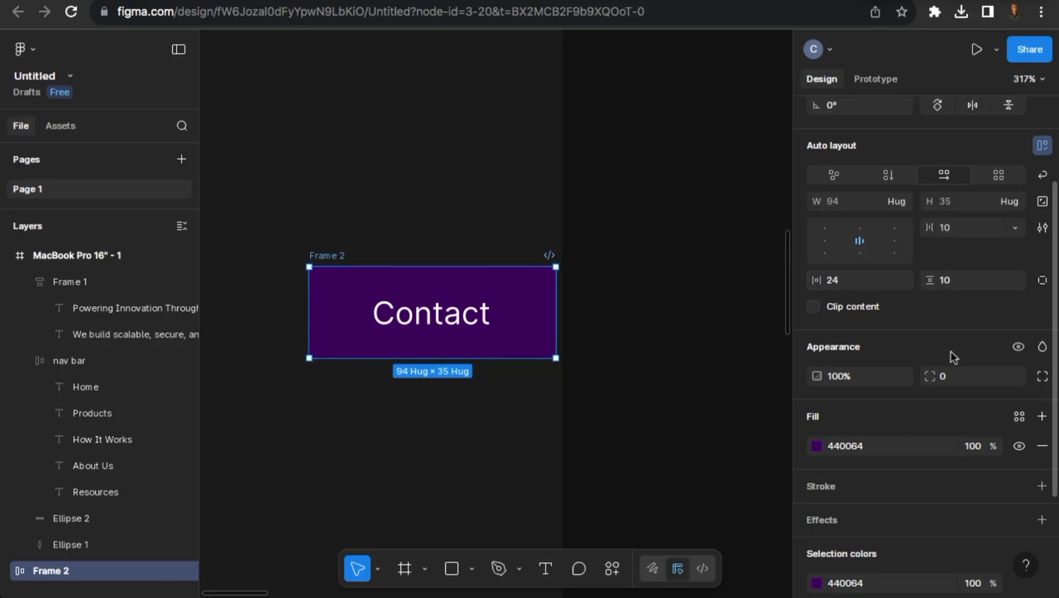
click(952, 378)
text(20)
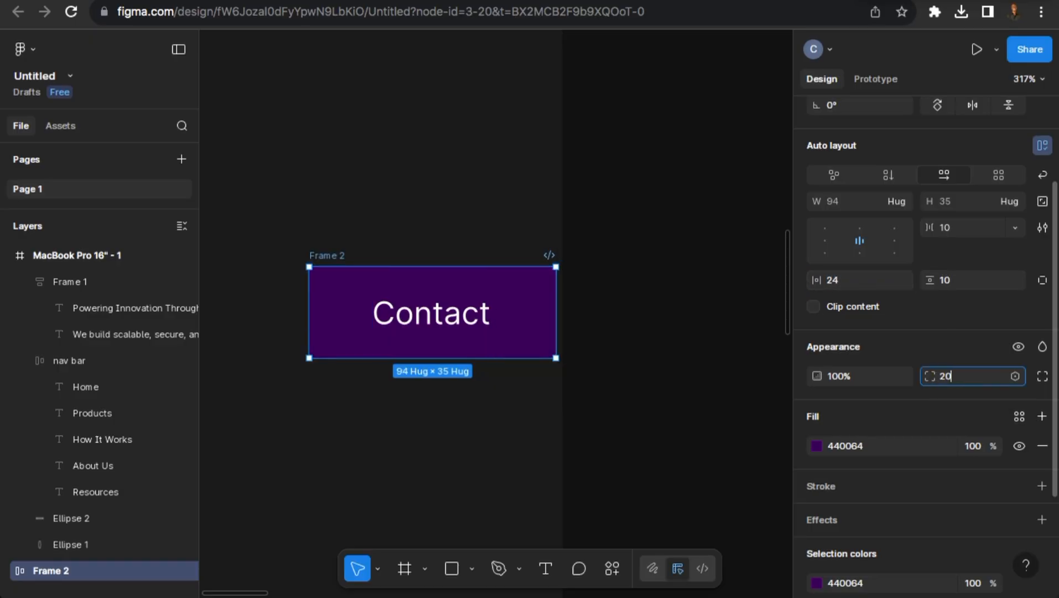
key(Return)
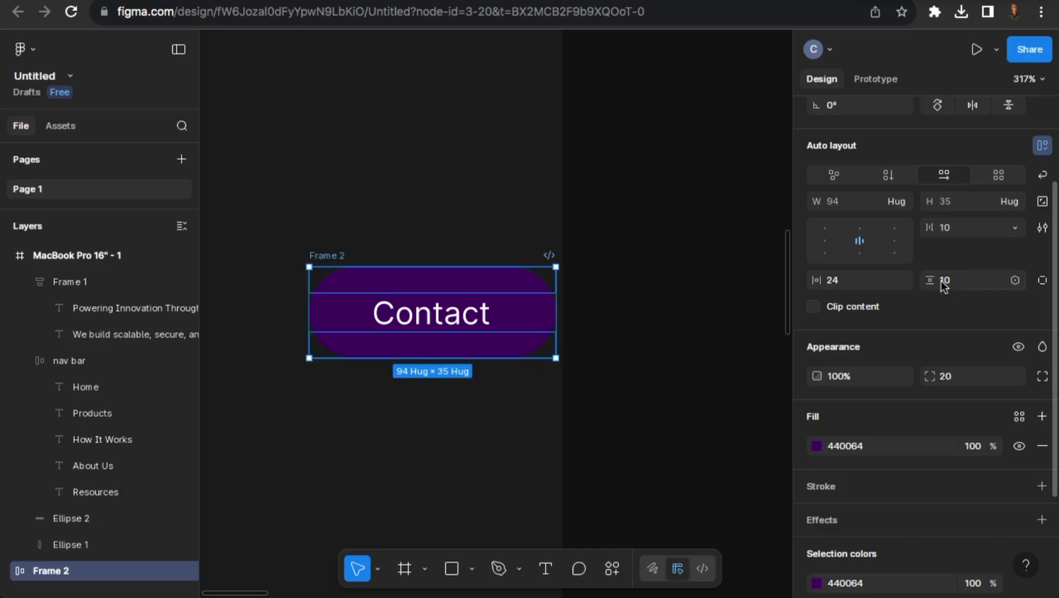
drag(932, 280, 923, 280)
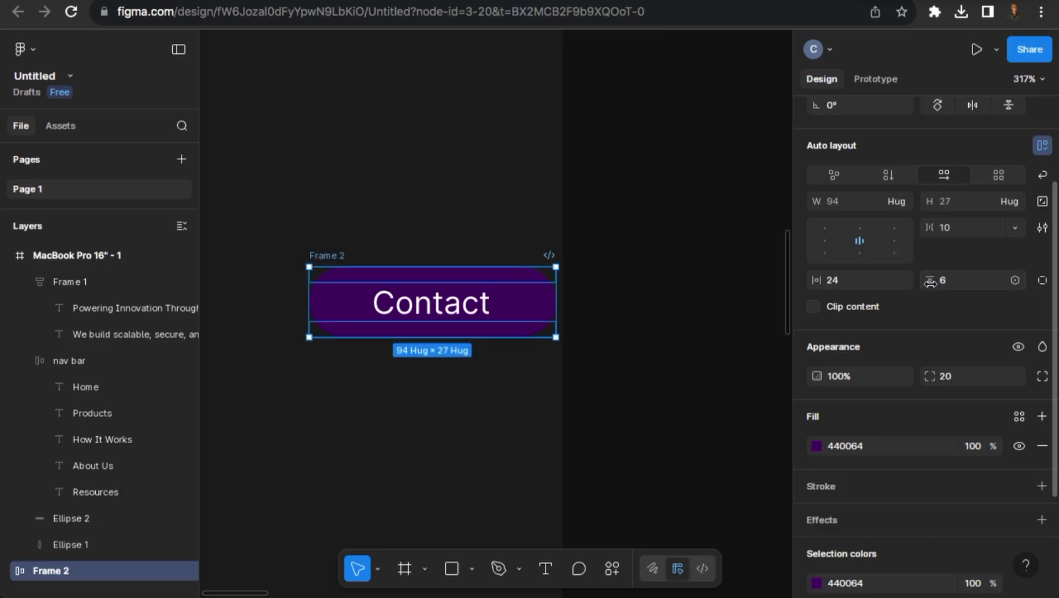
key(ctrl+z)
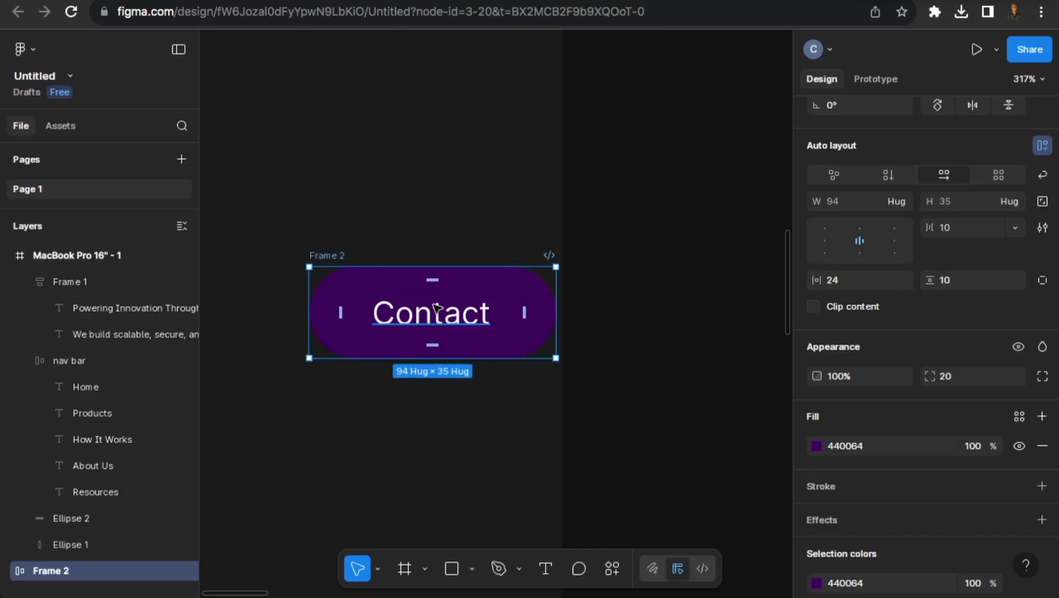
Rename the Contact button's frame to "contact btn".
scroll(422, 303, down, 5)
drag(523, 248, 360, 325)
double_click(227, 361)
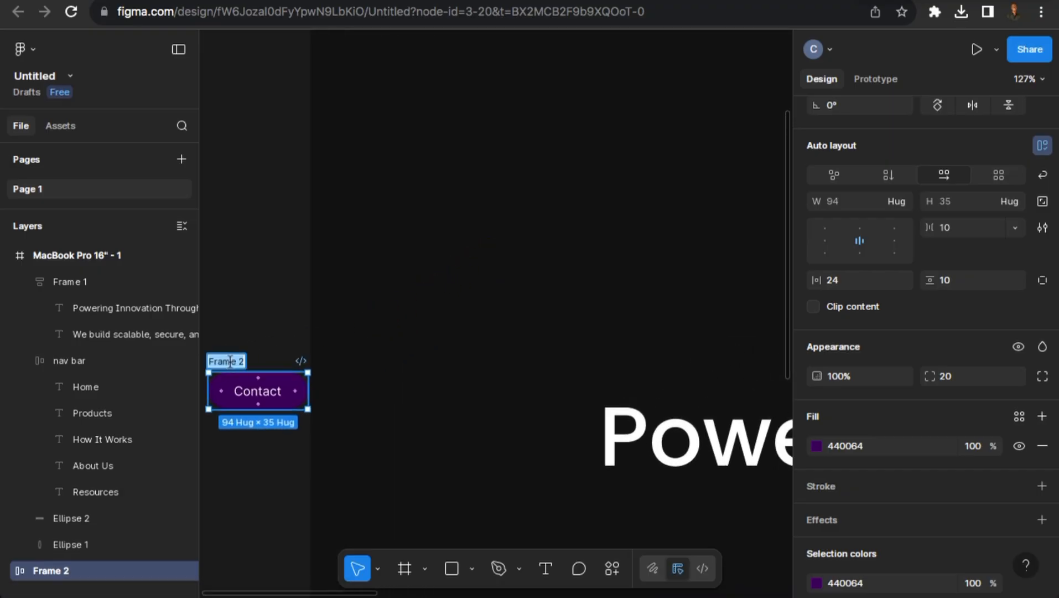
text(contact)
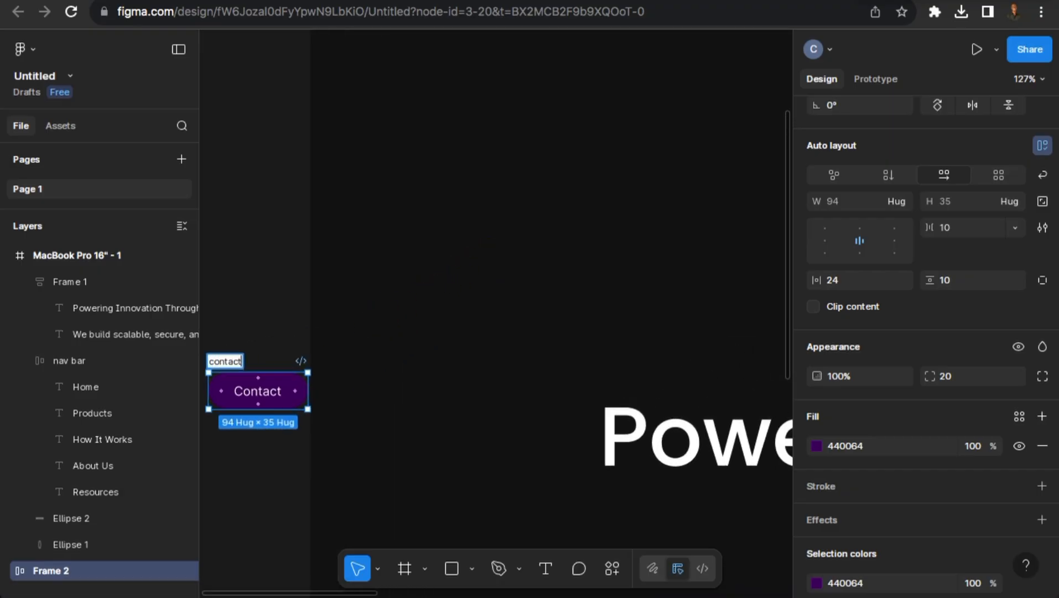
text( btn)
key(Return)
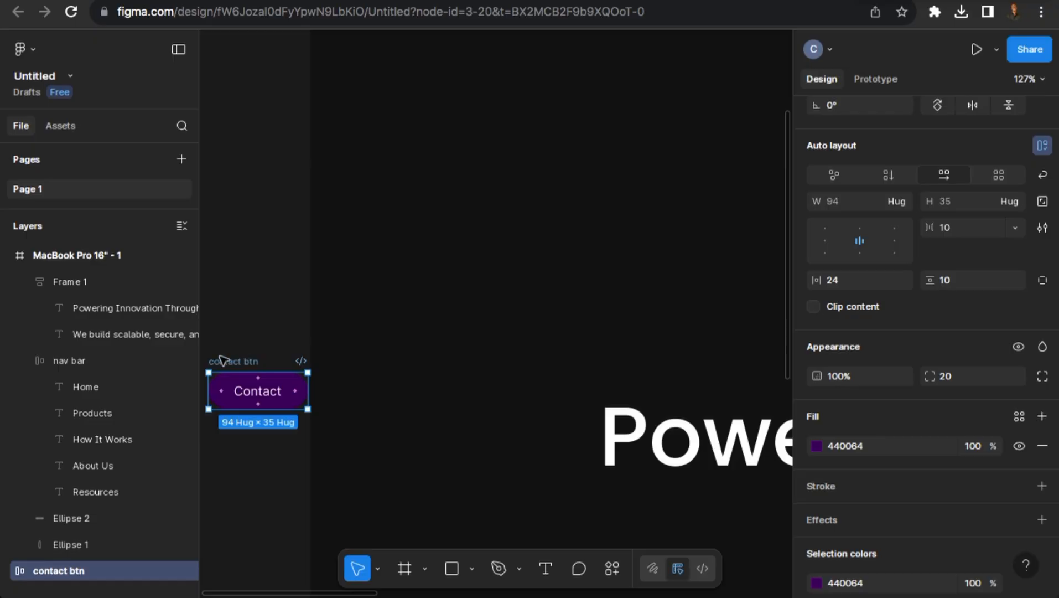
Move the contact button into the nav bar's auto layout as the last item, after Resources.
double_click(247, 390)
drag(523, 206, 526, 186)
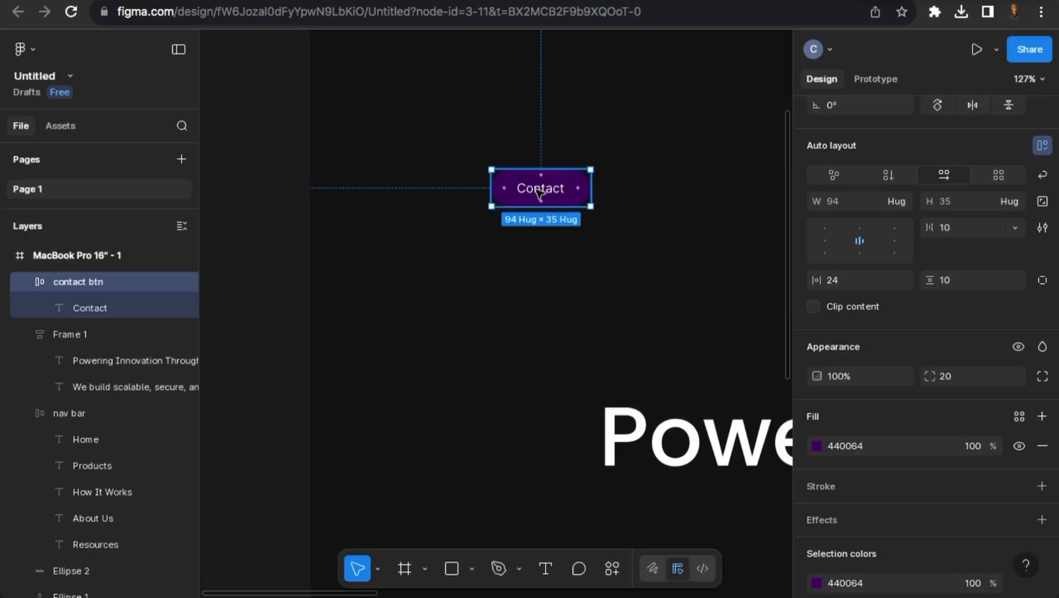
key(Delete)
scroll(542, 196, down, 5)
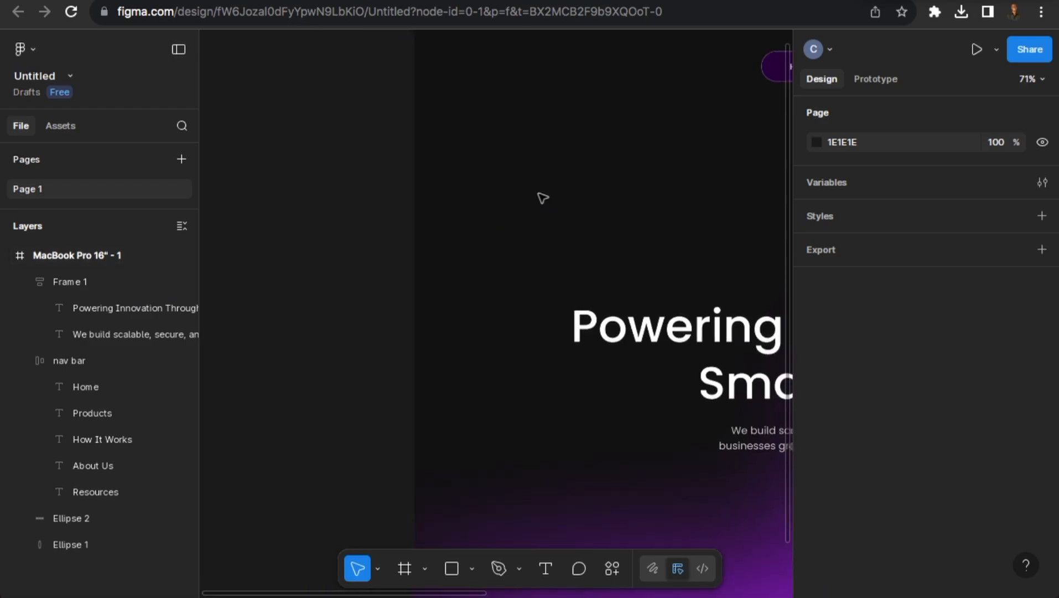
drag(629, 153, 356, 276)
click(594, 209)
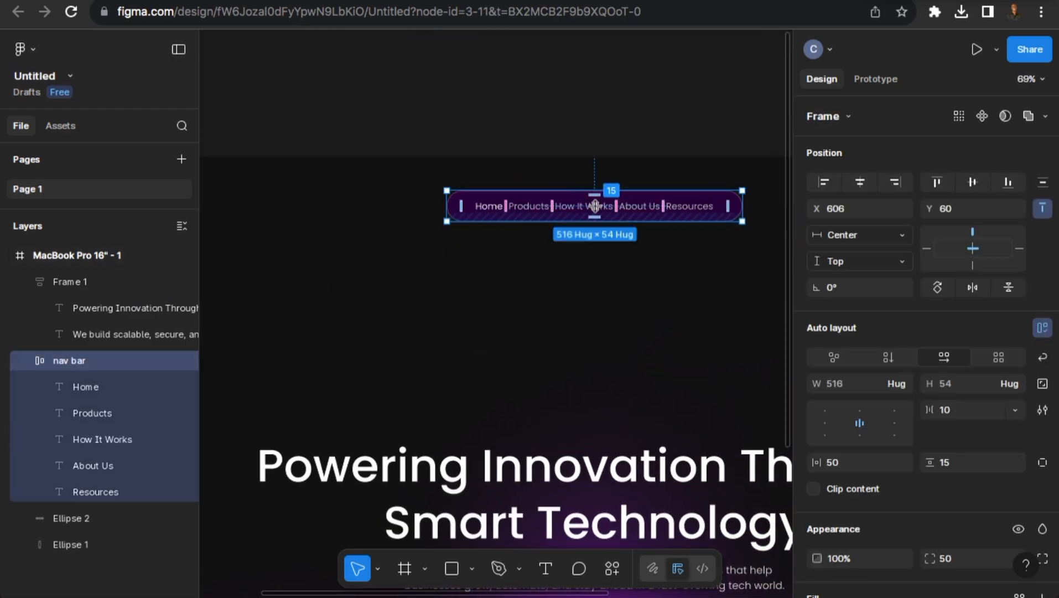
key(ctrl+z)
scroll(625, 177, right, 3)
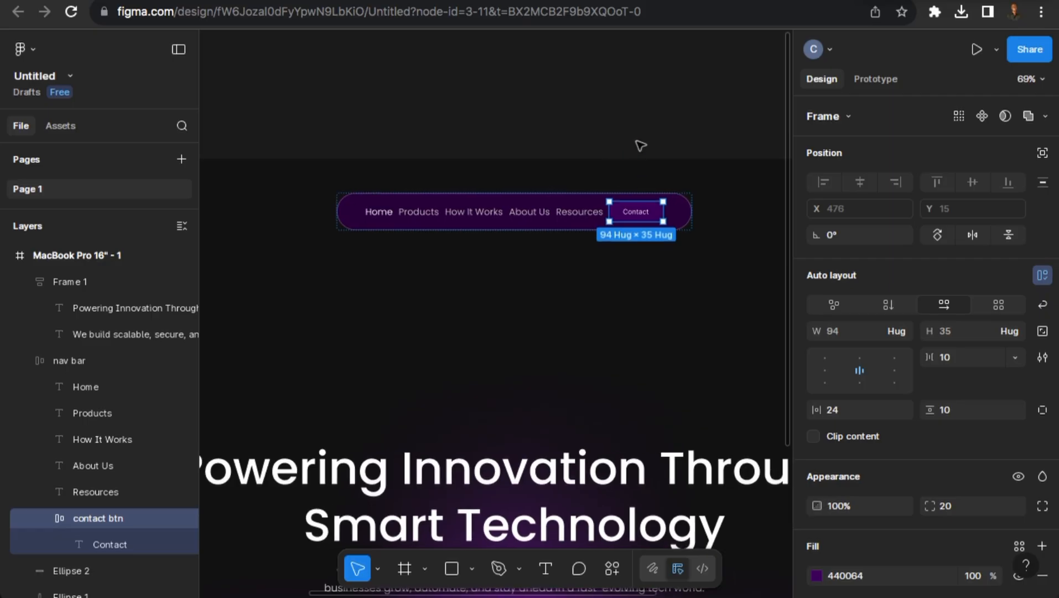
click(640, 114)
ctrl+scroll(659, 211, up, 5)
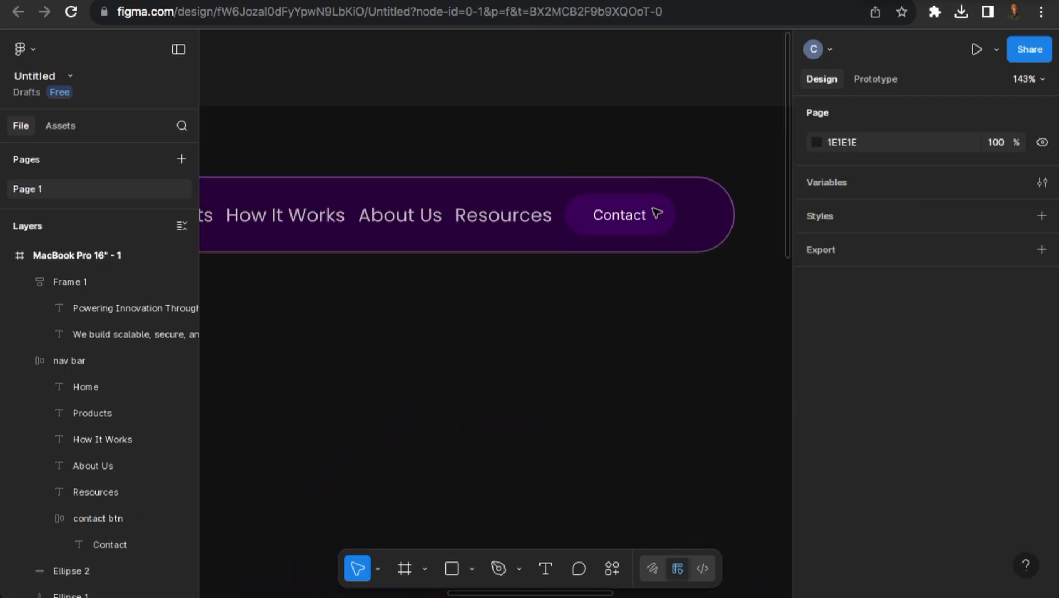
ctrl+scroll(659, 213, up, 1)
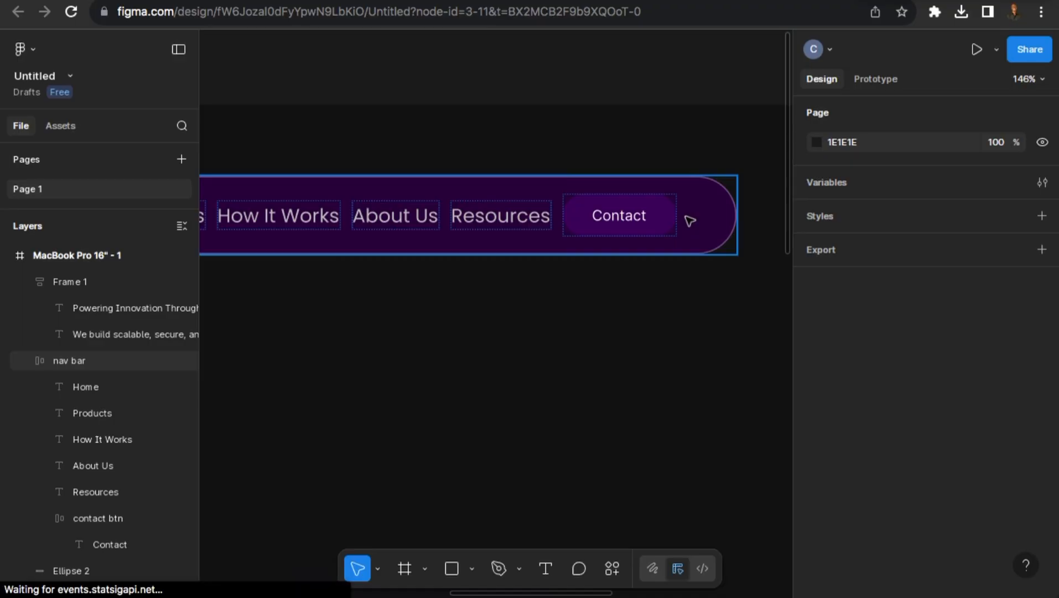
Reduce the nav bar's vertical auto-layout padding to 8.
click(667, 223)
click(668, 222)
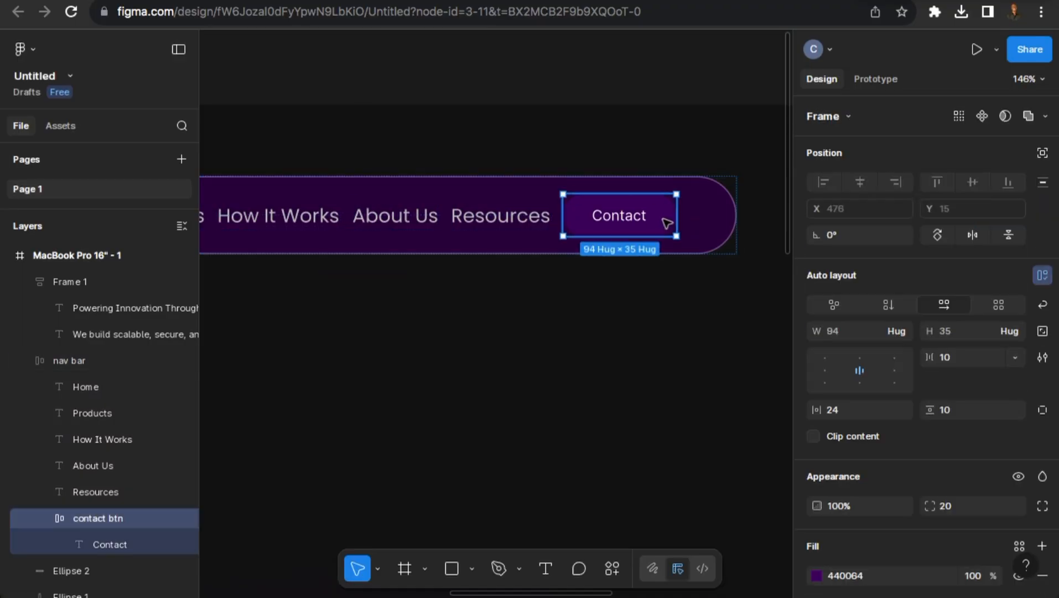
click(55, 361)
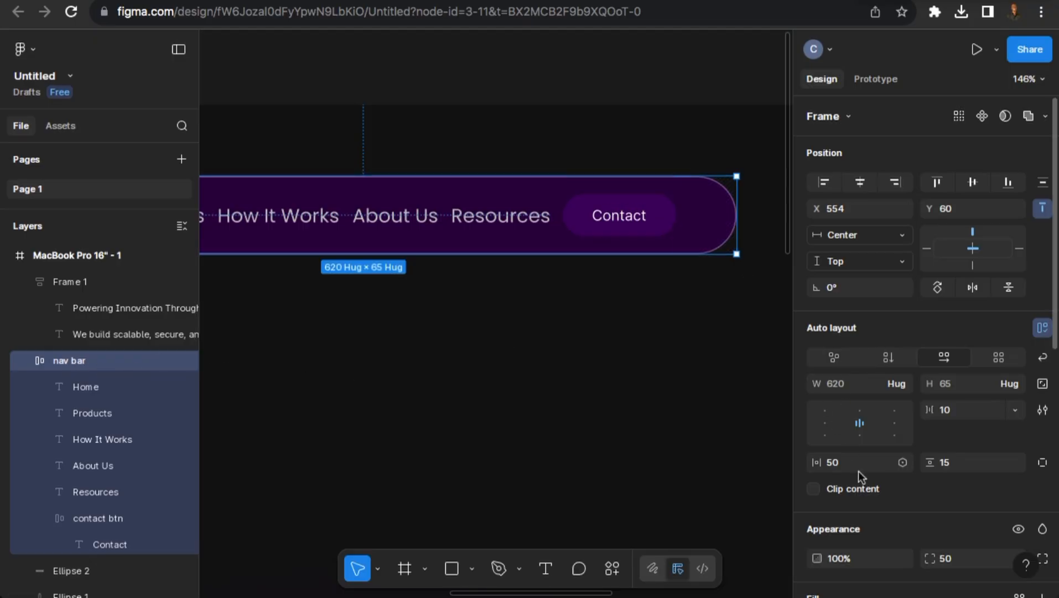
scroll(650, 164, up, 5)
click(686, 243)
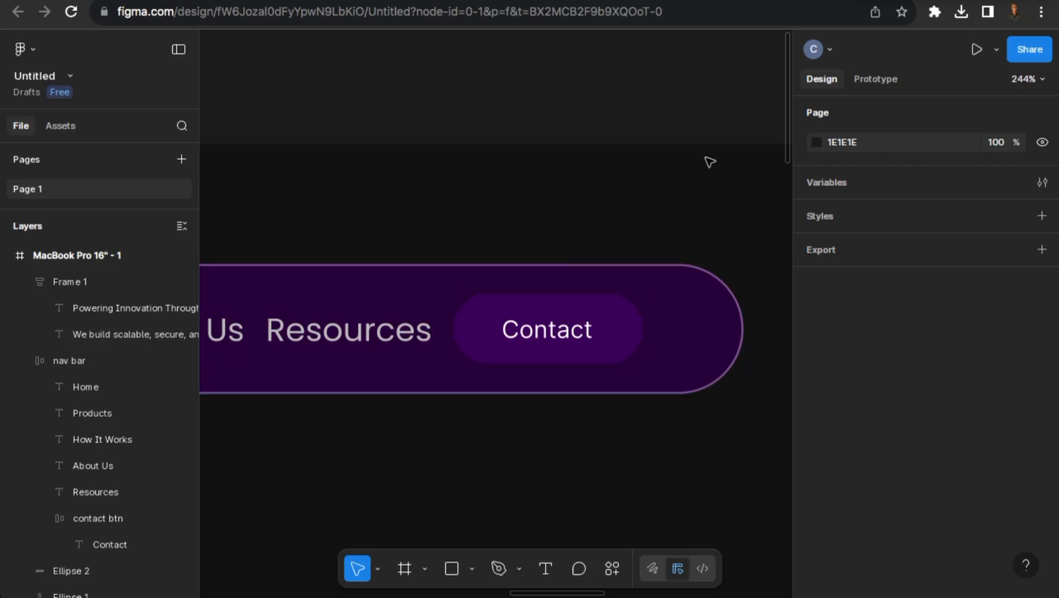
scroll(647, 354, up, 2)
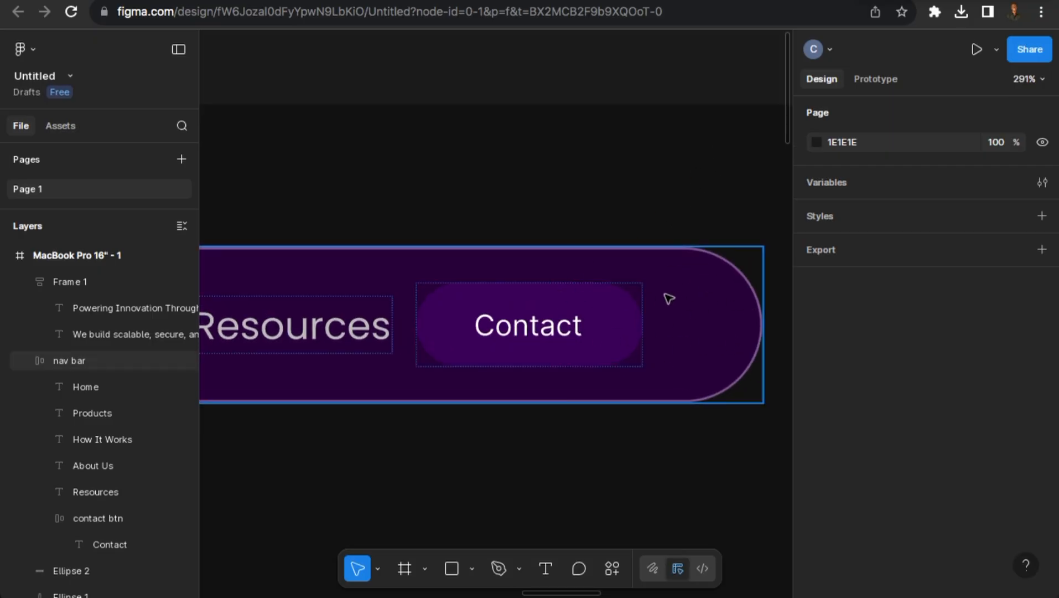
click(587, 275)
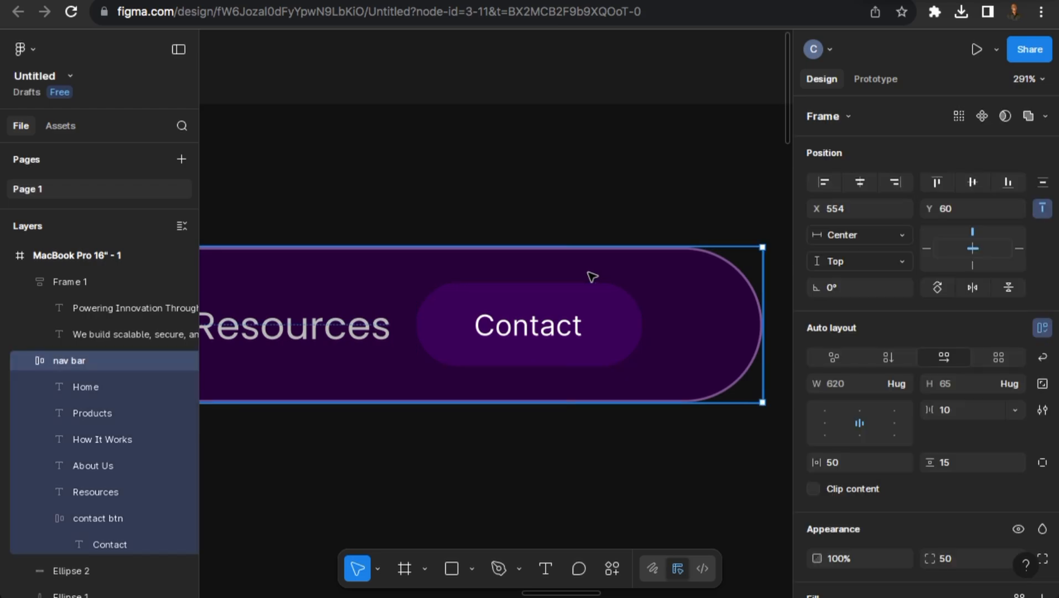
drag(930, 462, 903, 470)
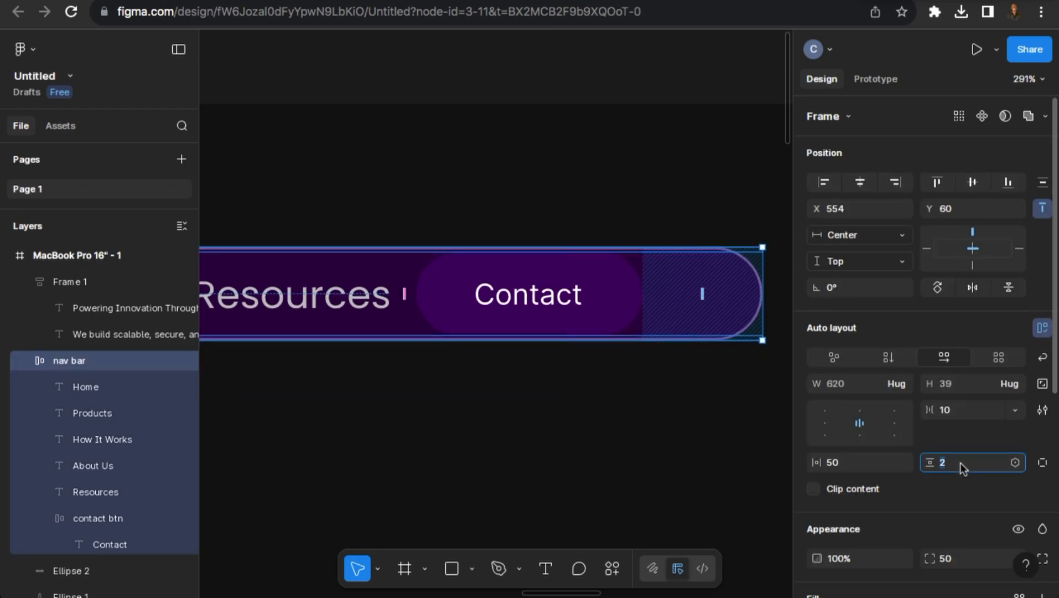
key(Return)
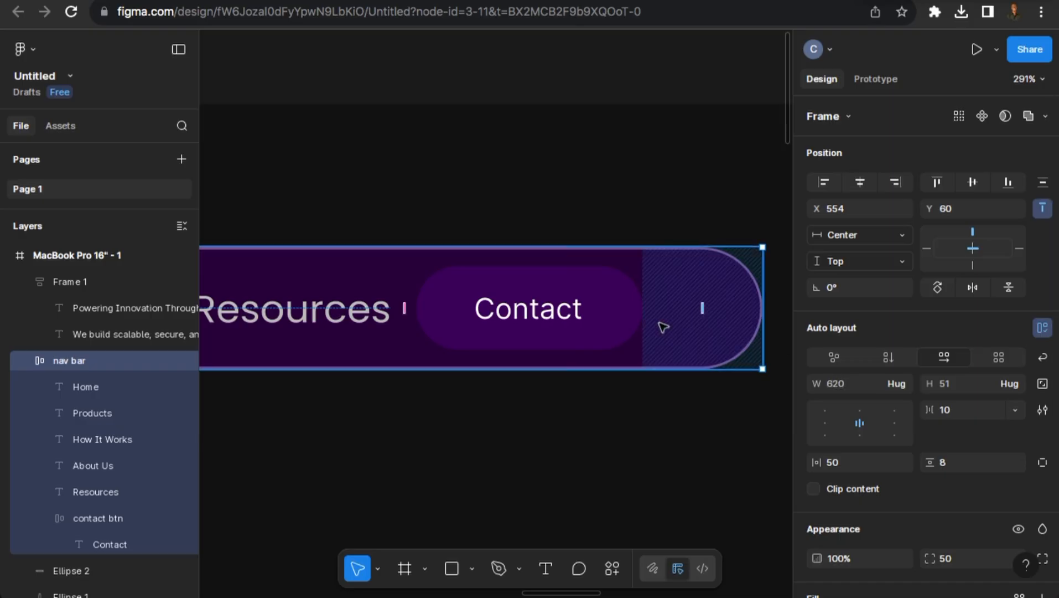
Check the spacing around the contact button and set the nav bar's horizontal padding to 8 to match.
scroll(662, 326, up, 5)
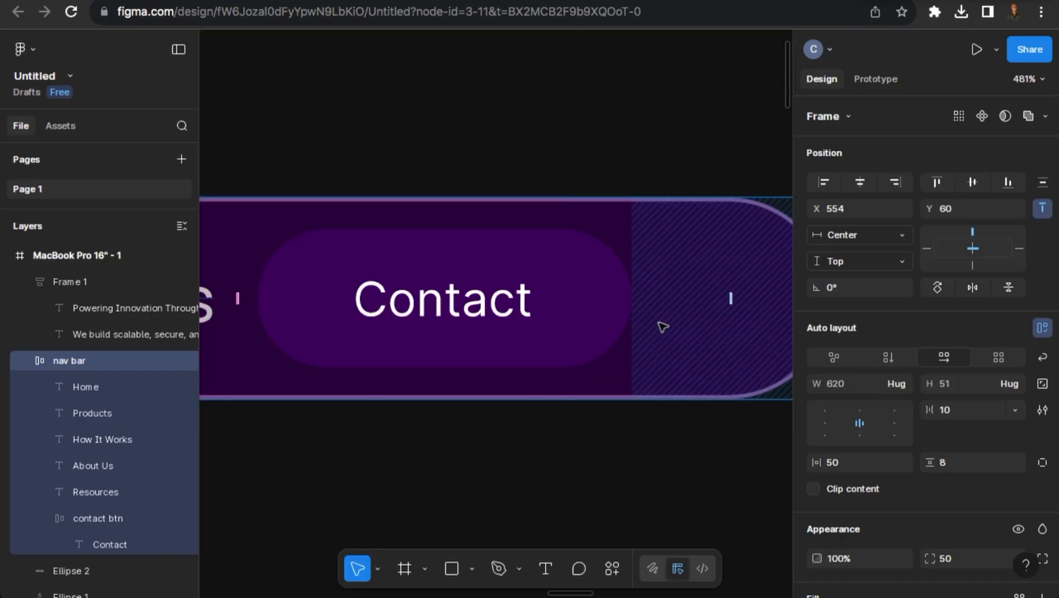
click(566, 247)
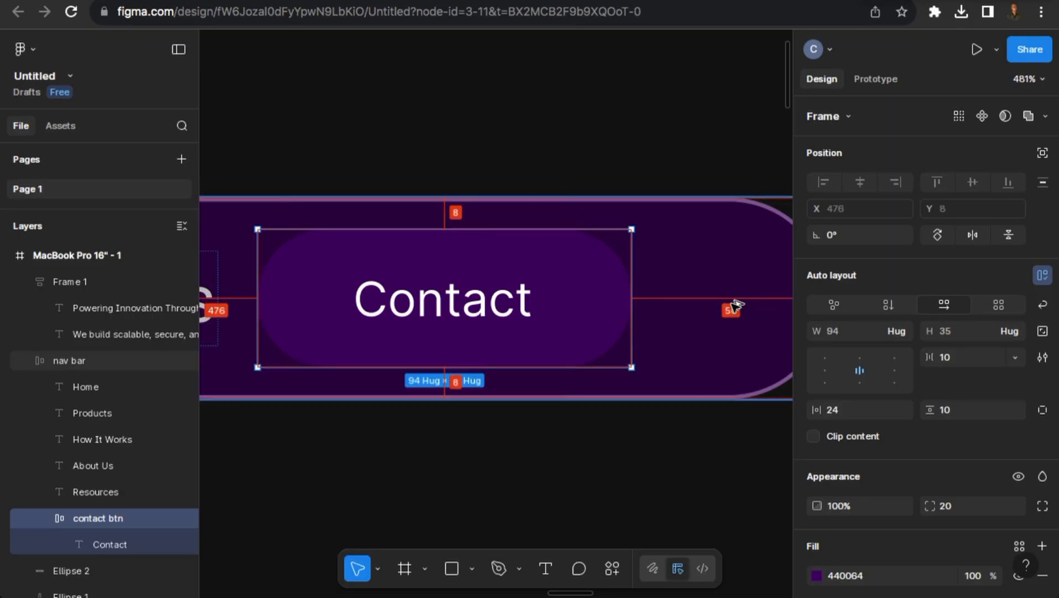
click(698, 273)
drag(821, 464, 853, 458)
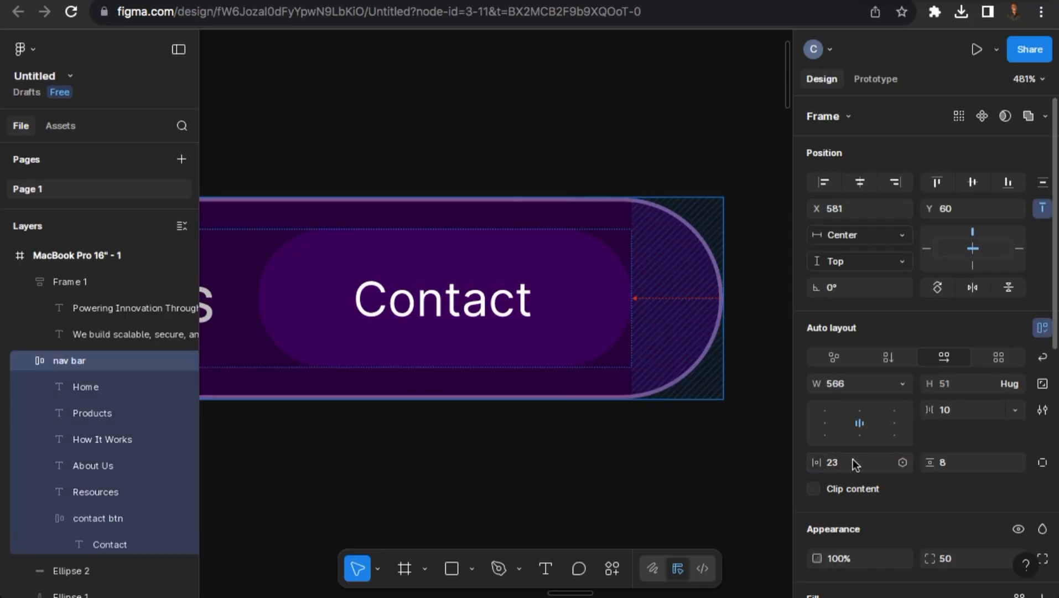
text(8)
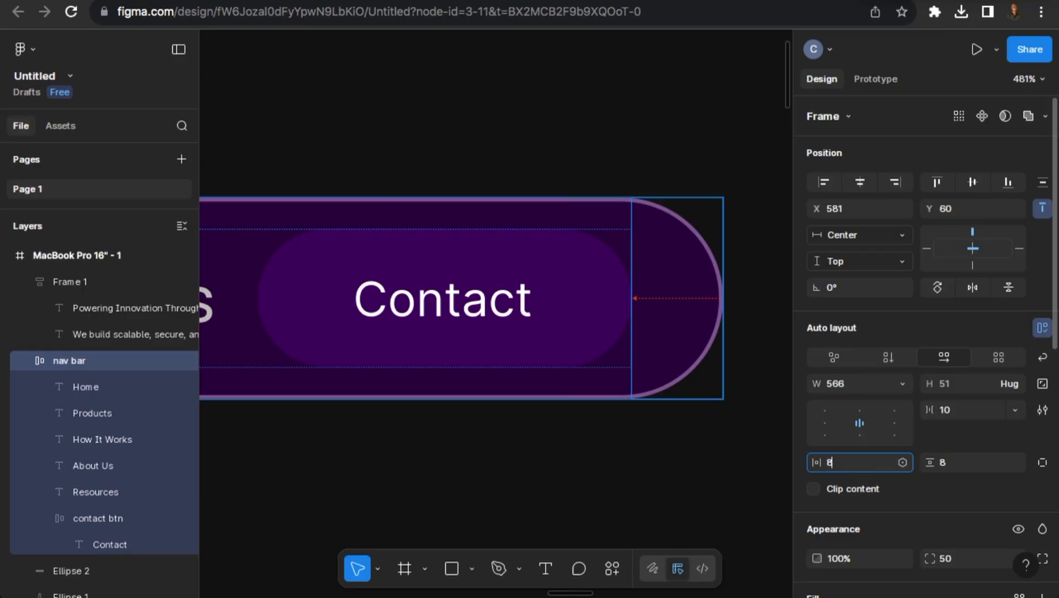
key(Return)
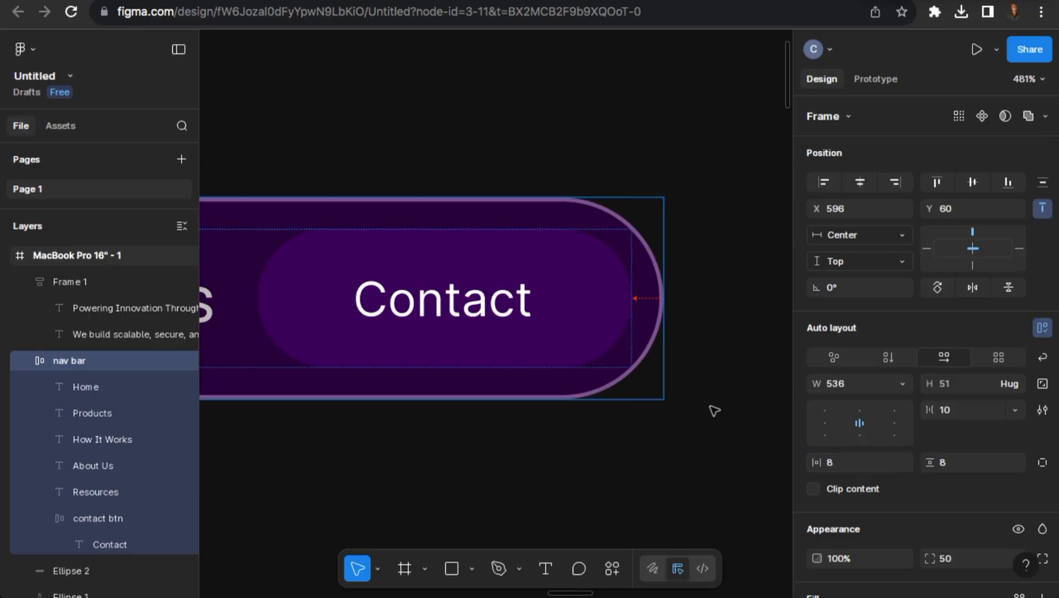
Examine the spacing of the nav bar's items, especially around Home at its start.
scroll(715, 411, down, 5)
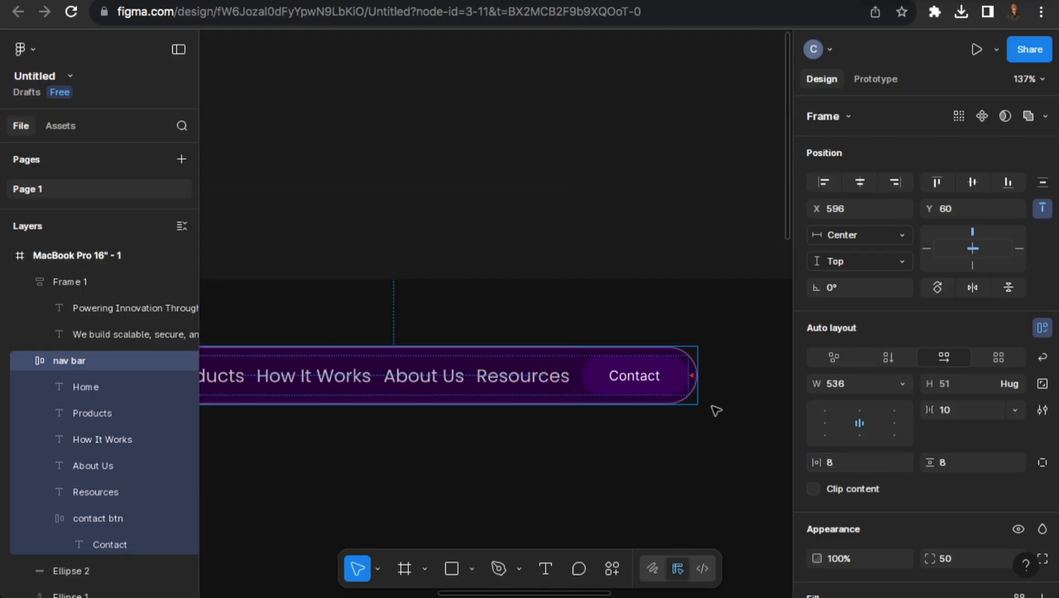
scroll(715, 411, down, 3)
scroll(702, 387, down, 2)
click(676, 196)
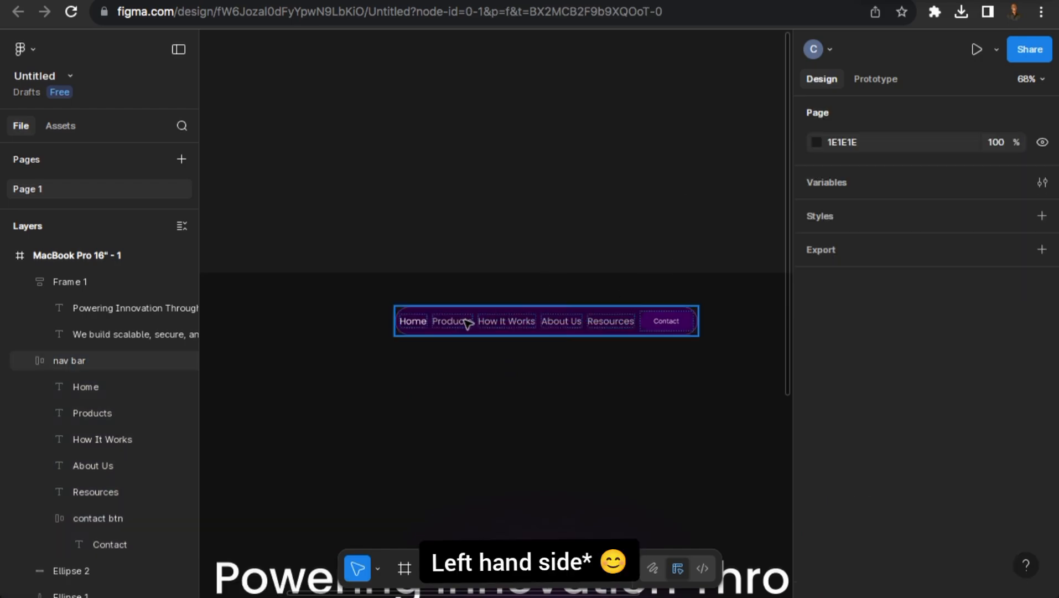
scroll(411, 327, up, 3)
scroll(430, 388, down, 2)
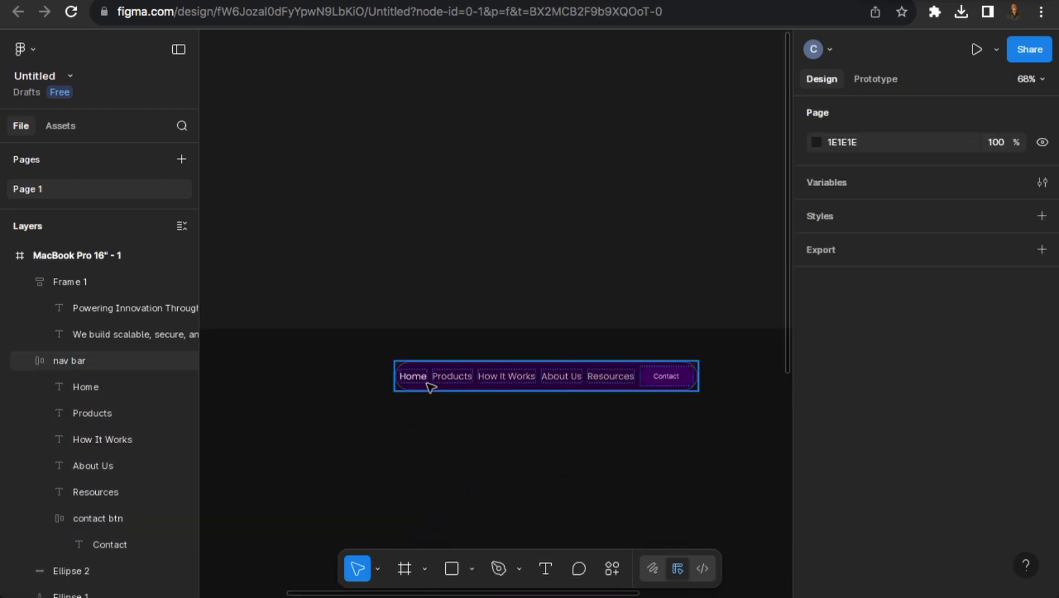
click(487, 385)
scroll(490, 386, up, 5)
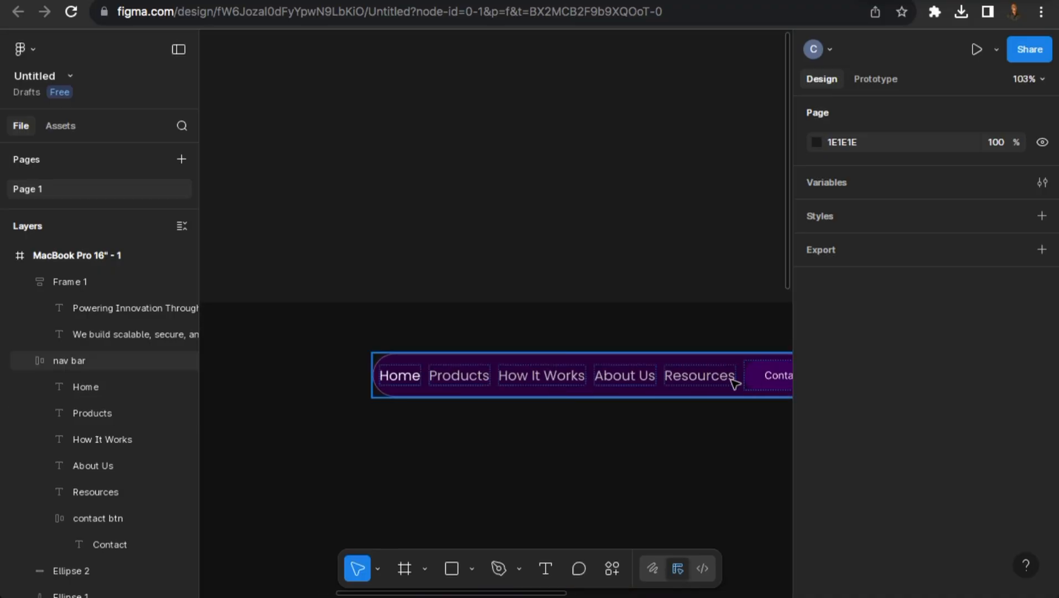
click(600, 263)
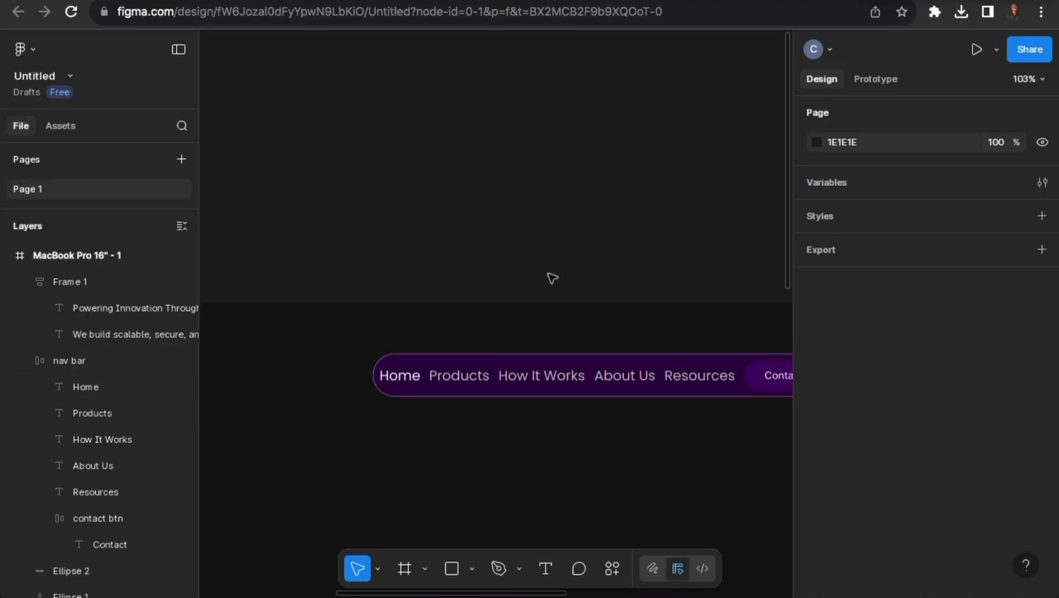
scroll(407, 378, up, 4)
click(414, 389)
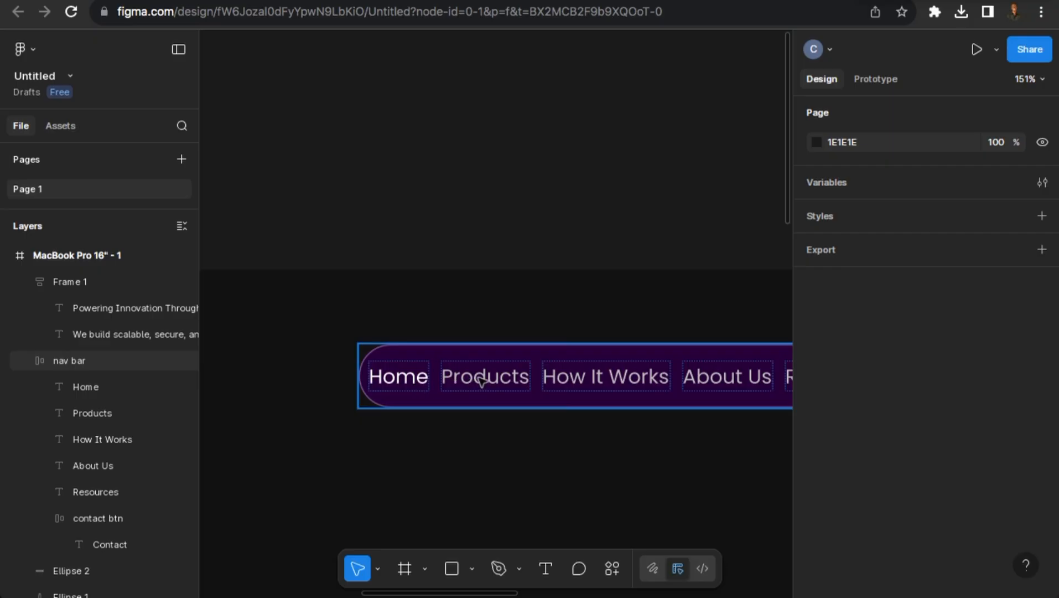
Wrap all six nav bar items, from Home through the contact button, in a nested auto-layout frame.
click(73, 514)
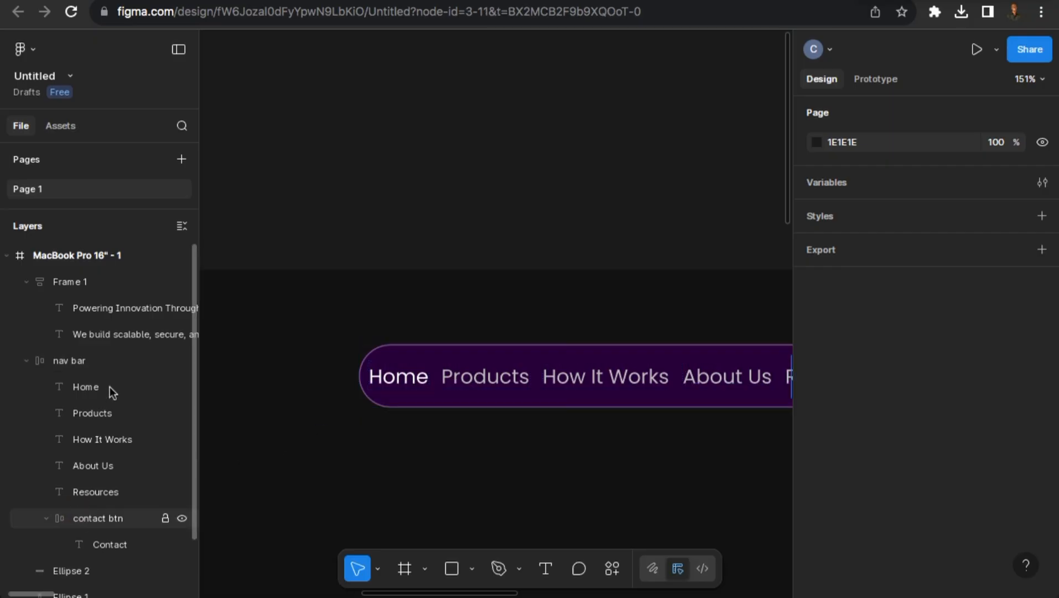
shift+click(109, 386)
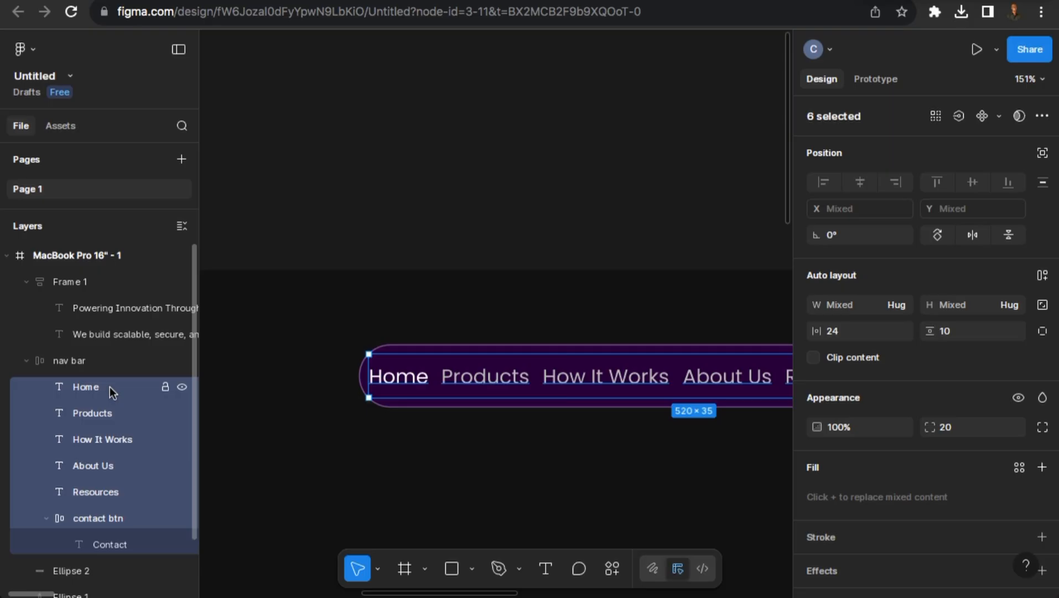
key(shift+a)
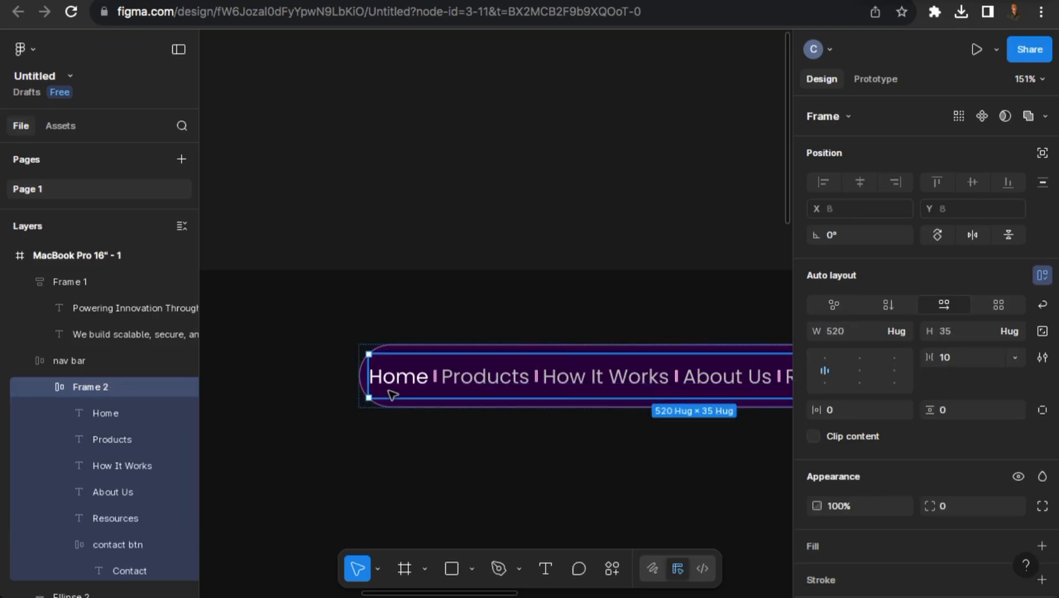
scroll(389, 390, down, 3)
drag(519, 383, 448, 376)
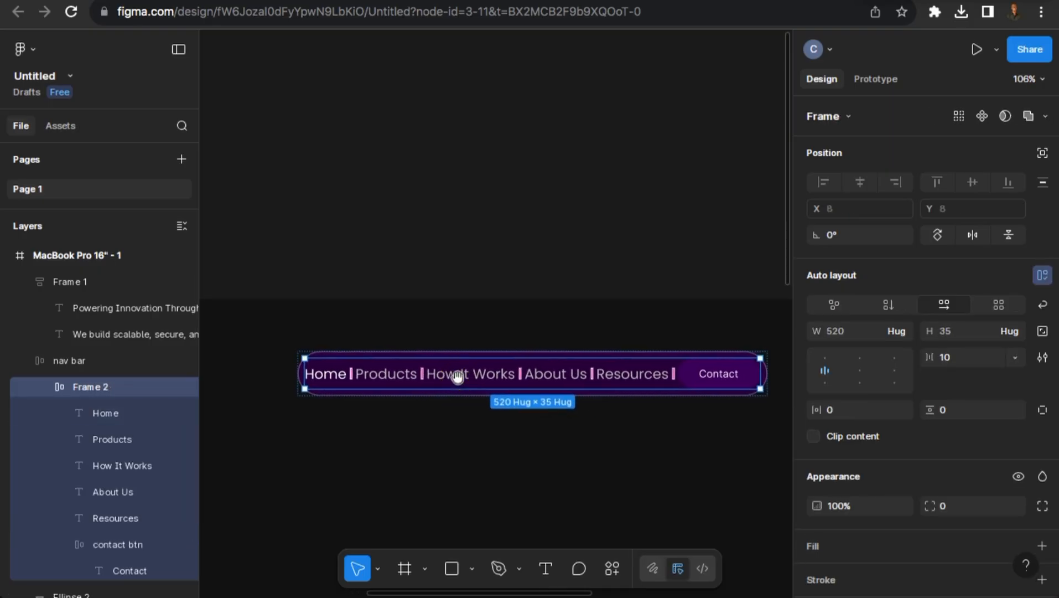
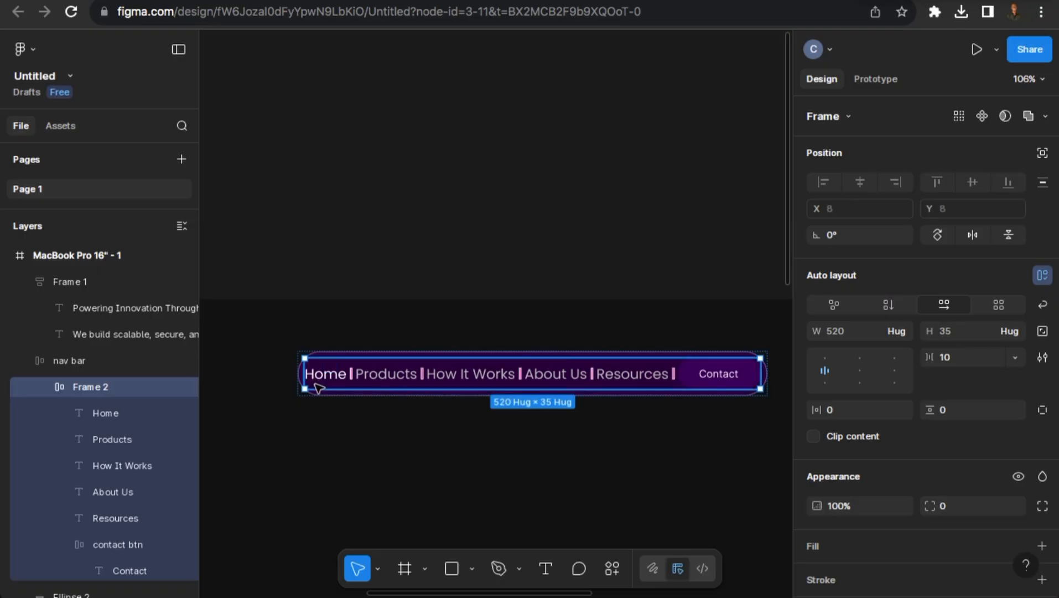
Set the font size of the nav bar's Contact button text to 14.
ctrl+click(705, 374)
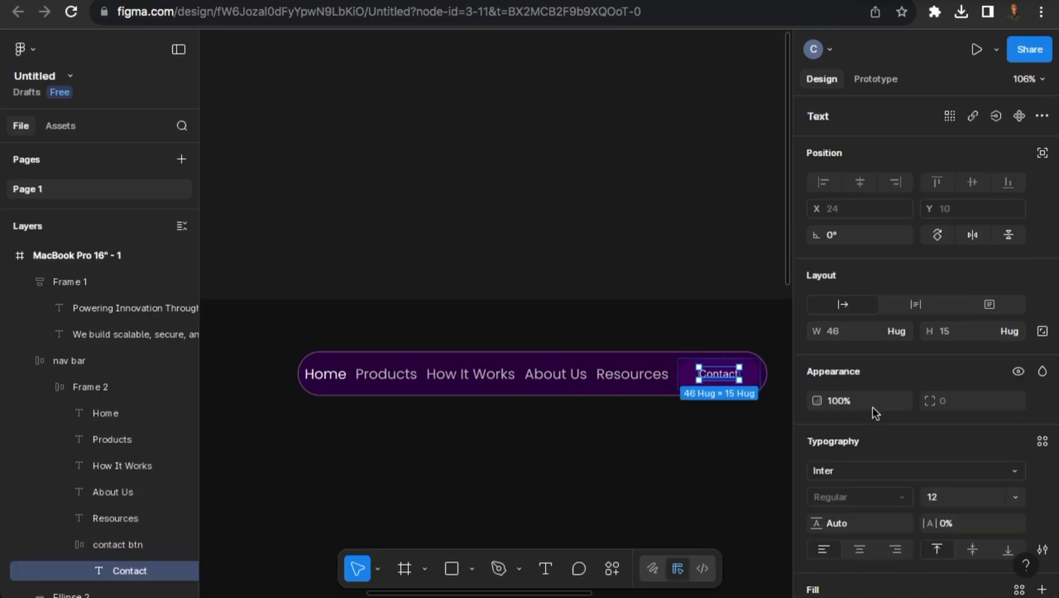
click(963, 496)
text(1)
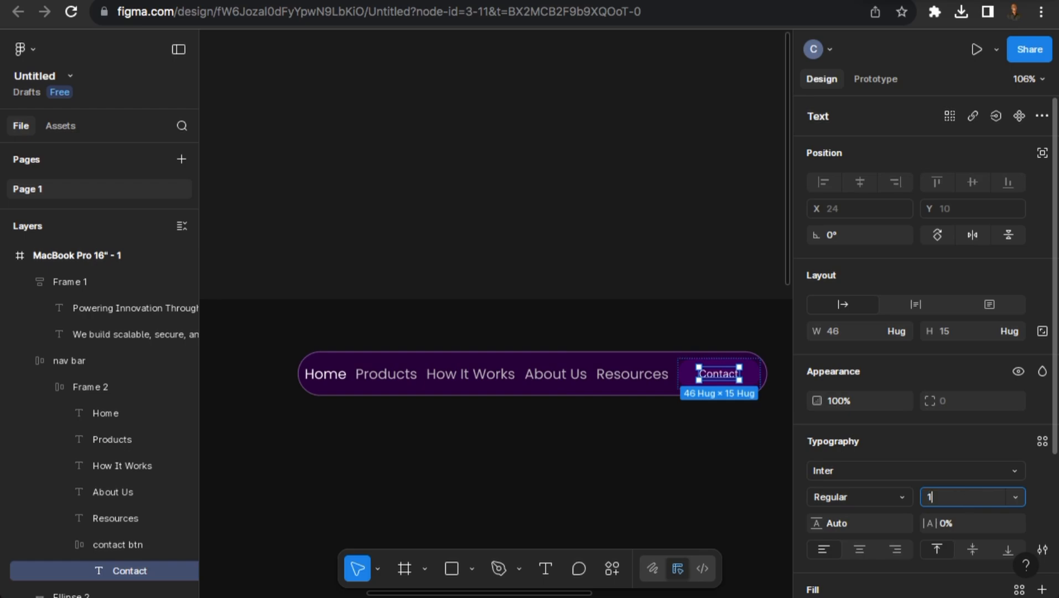
text(4)
key(Return)
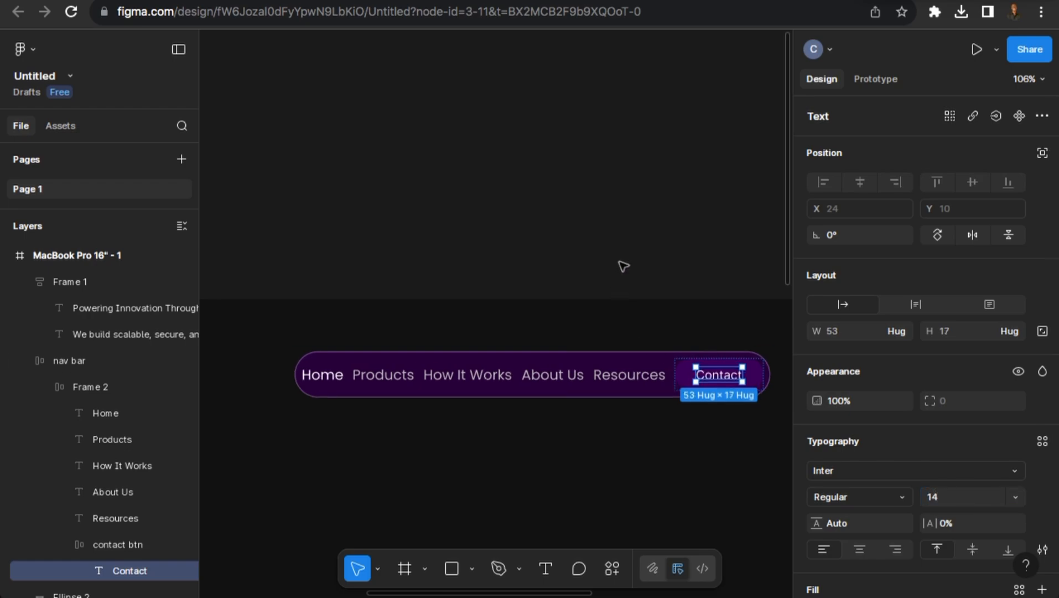
Set the left padding of the nav bar frame to 24.
click(336, 352)
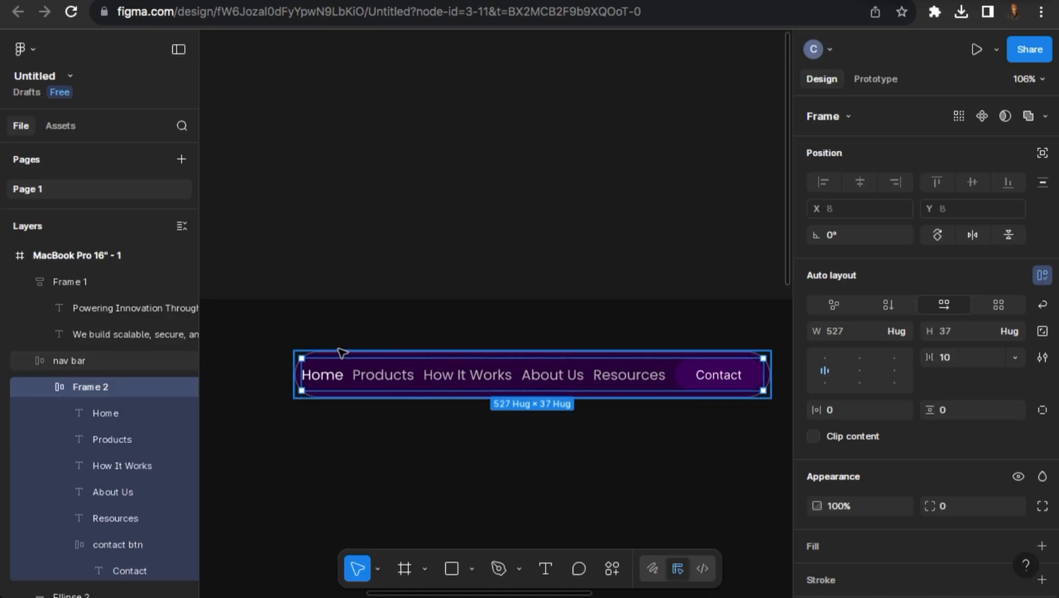
click(340, 350)
scroll(758, 351, up, 4)
click(757, 350)
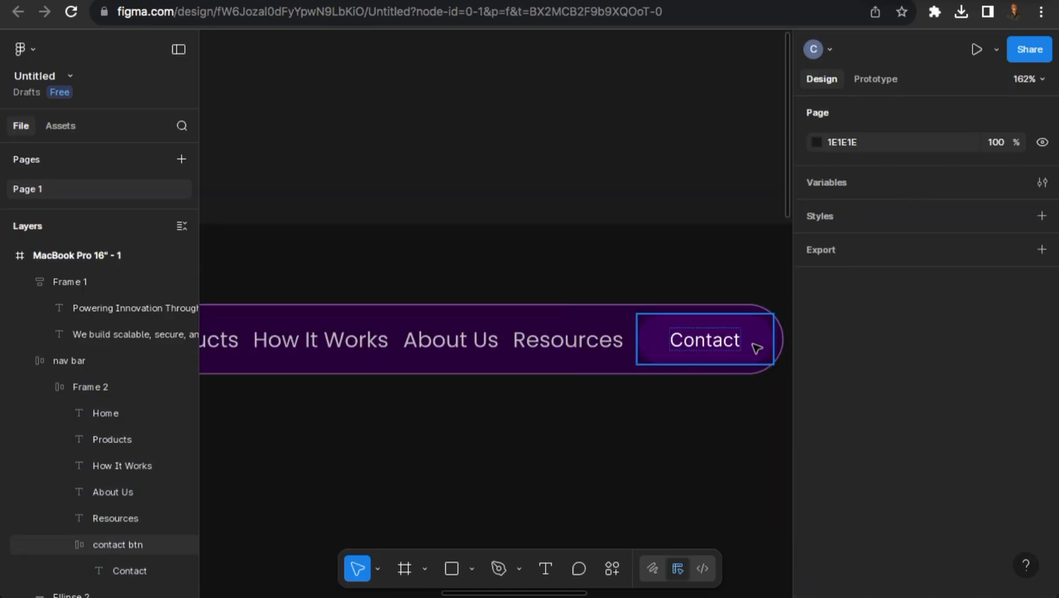
click(756, 347)
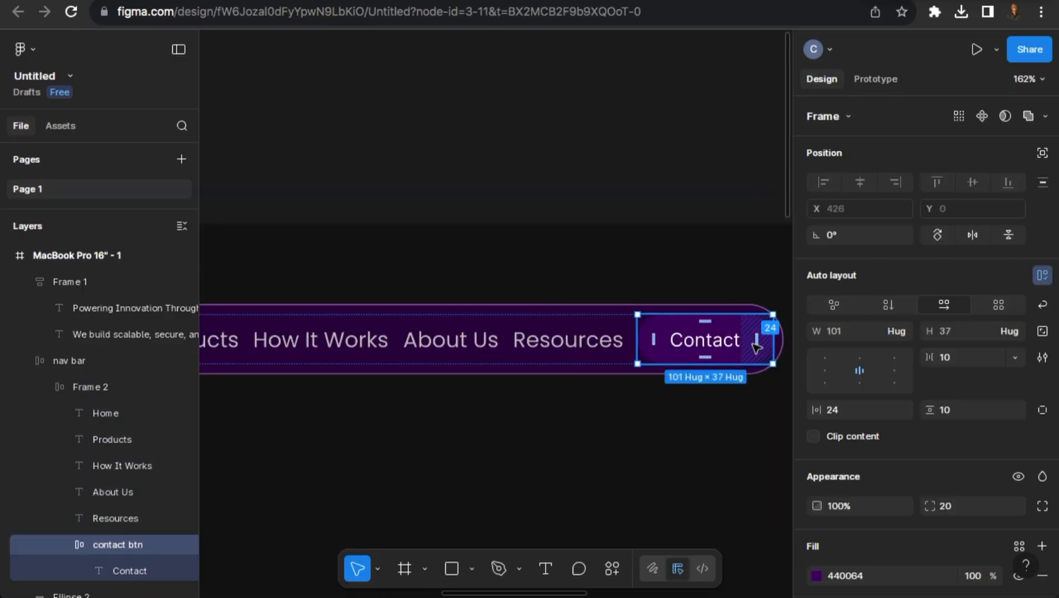
scroll(756, 347, down, 4)
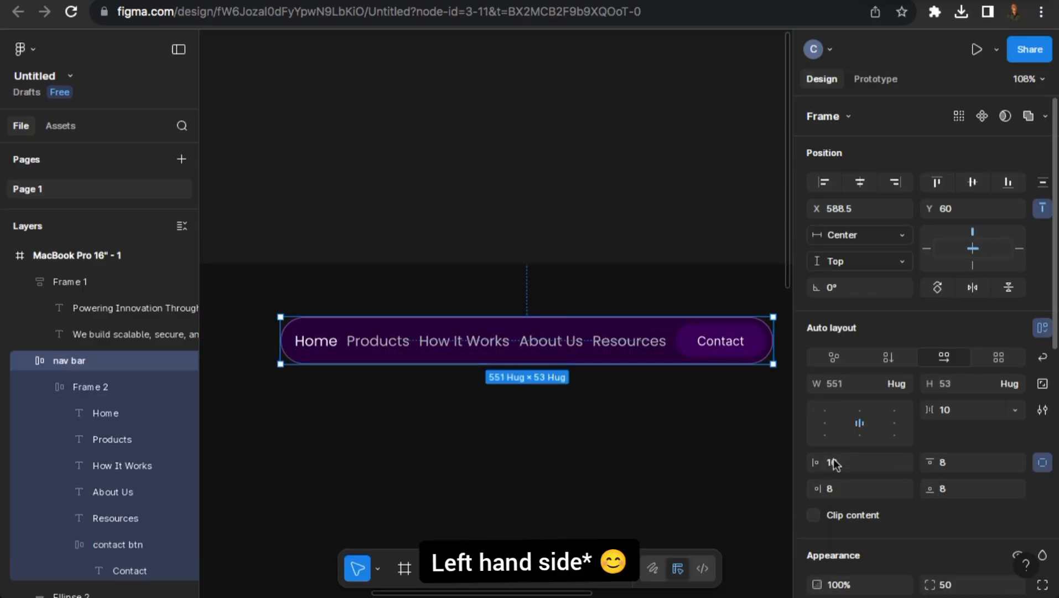
click(831, 463)
text(24)
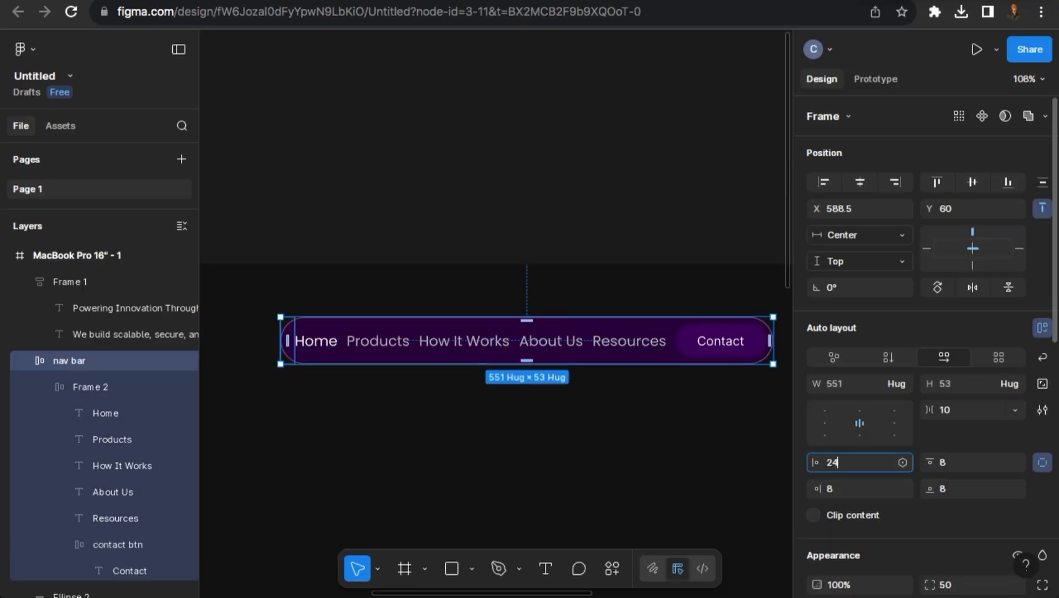
key(Return)
click(541, 171)
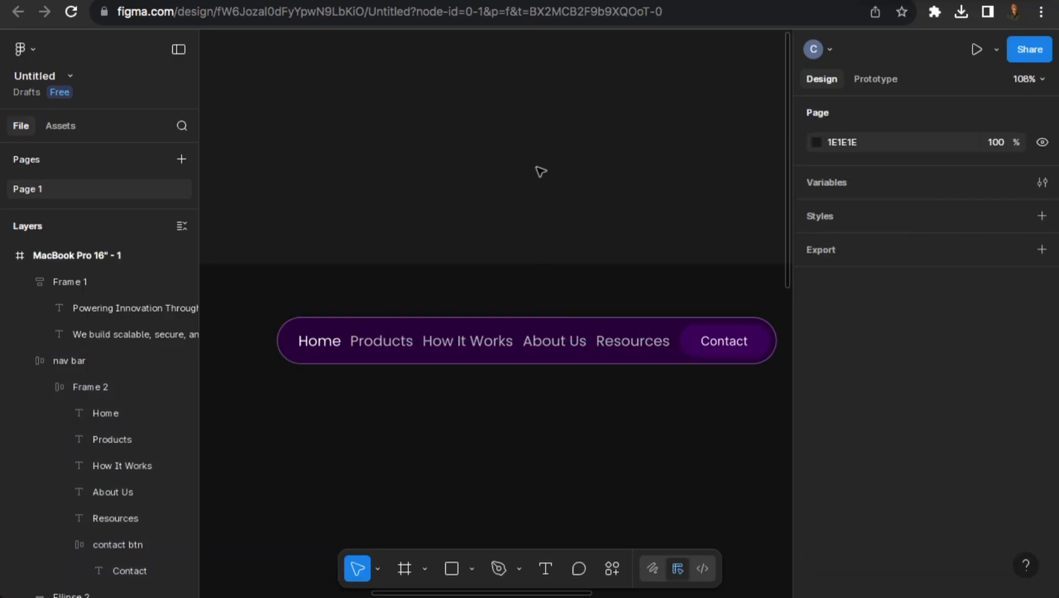
scroll(526, 234, down, 1)
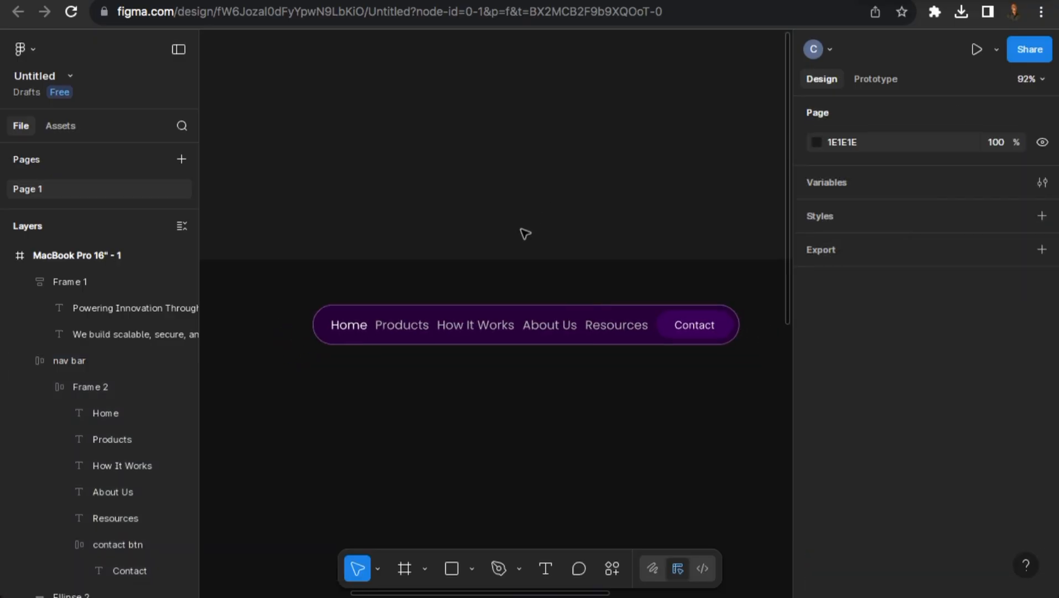
scroll(525, 234, down, 1)
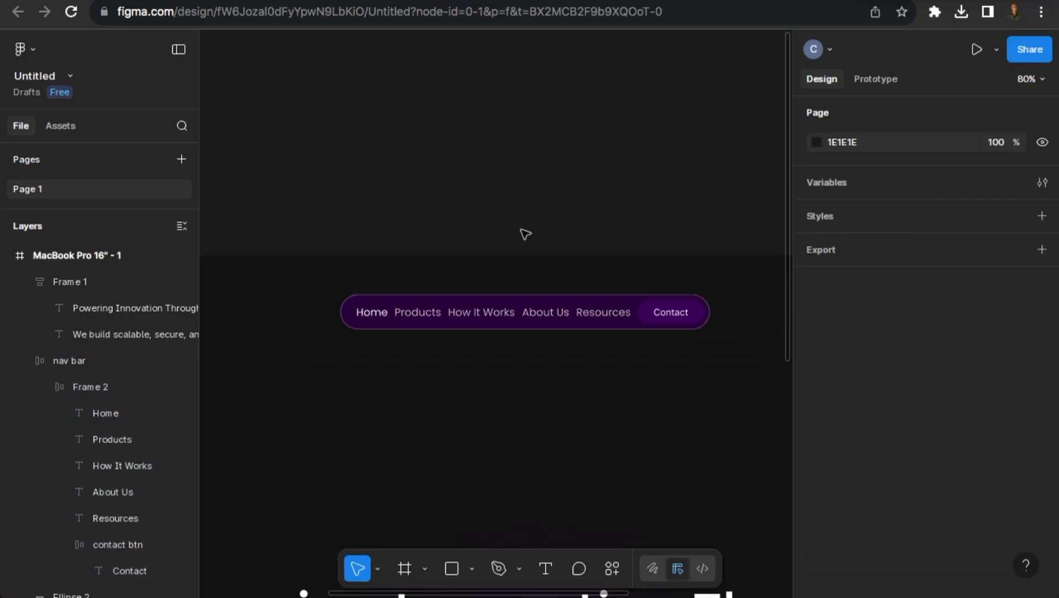
scroll(529, 249, up, 1)
click(405, 309)
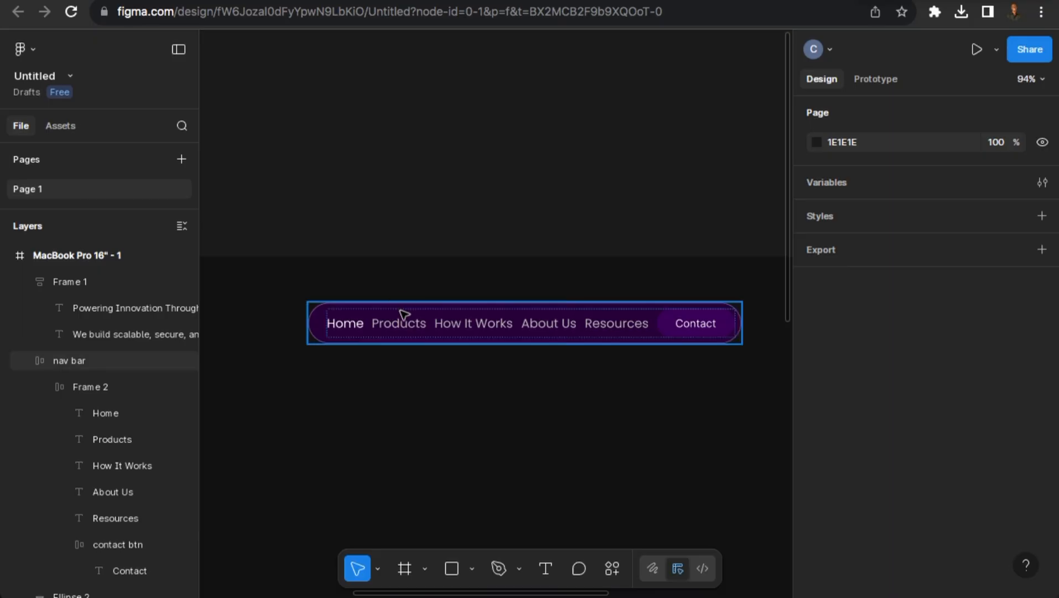
click(401, 311)
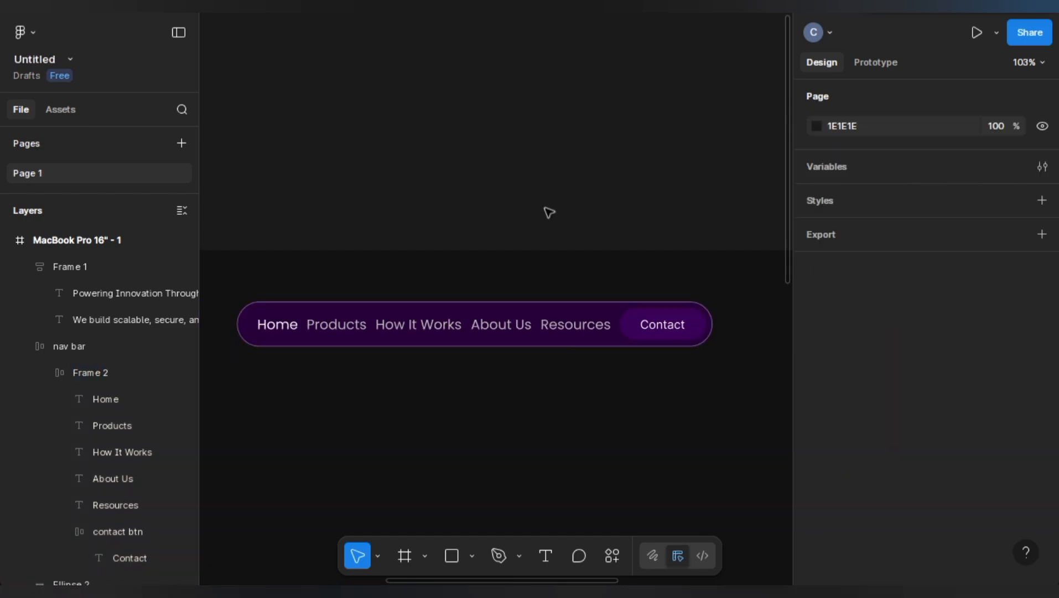
Darken the nav bar's fill color to the deep purple 250136.
scroll(584, 283, down, 5)
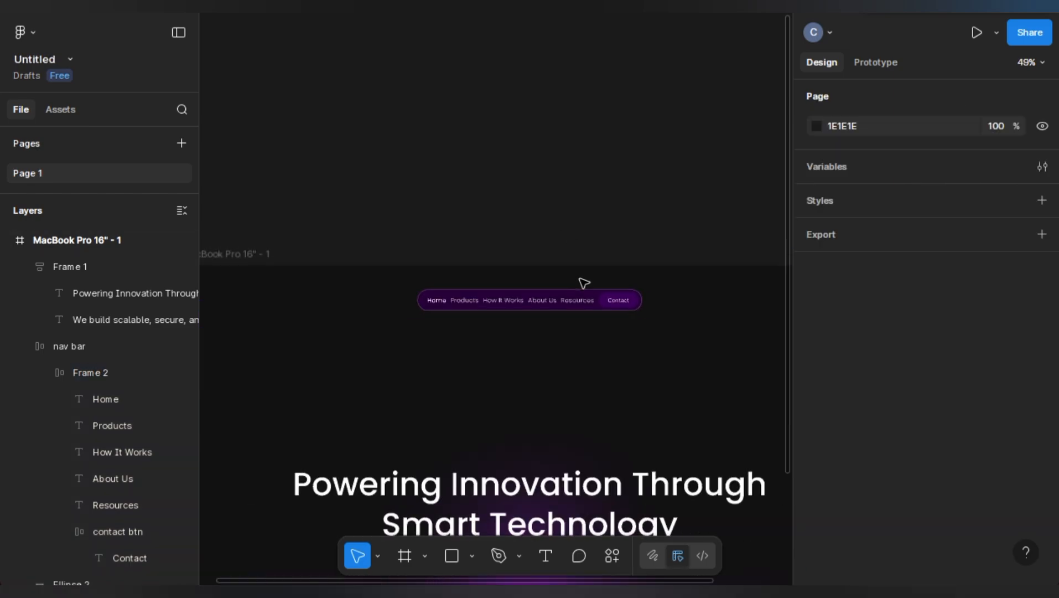
click(616, 315)
scroll(820, 310, down, 5)
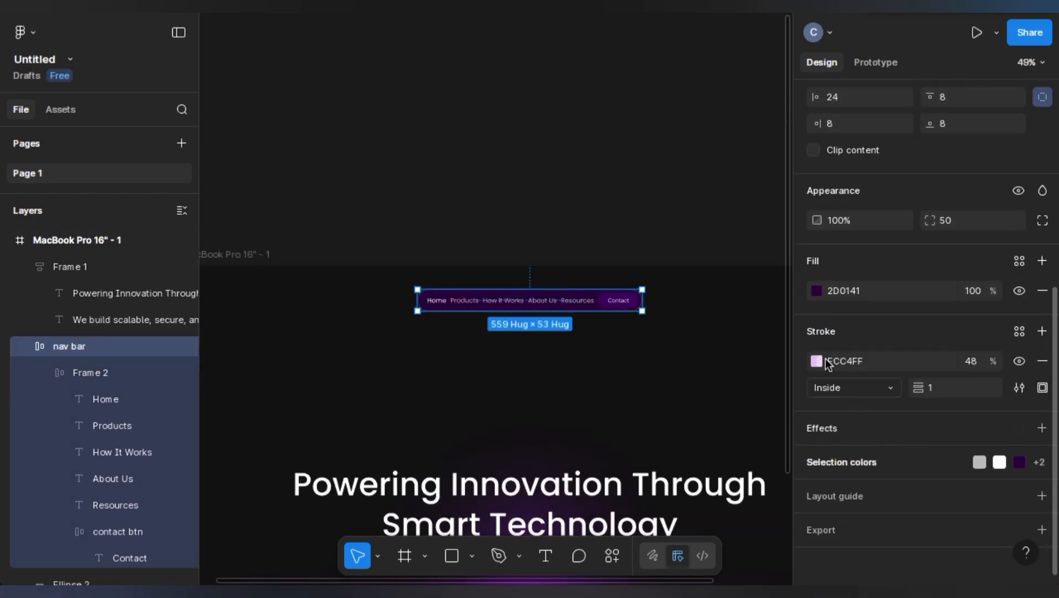
click(818, 291)
drag(775, 352, 778, 371)
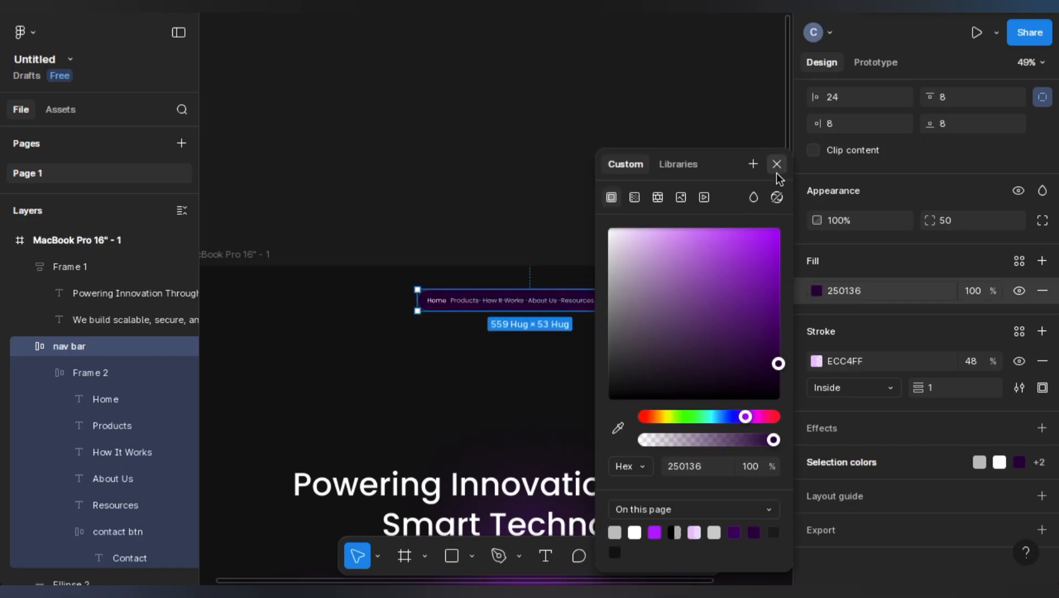
click(777, 164)
Set the opacity of the nav bar's stroke to 73%.
click(970, 362)
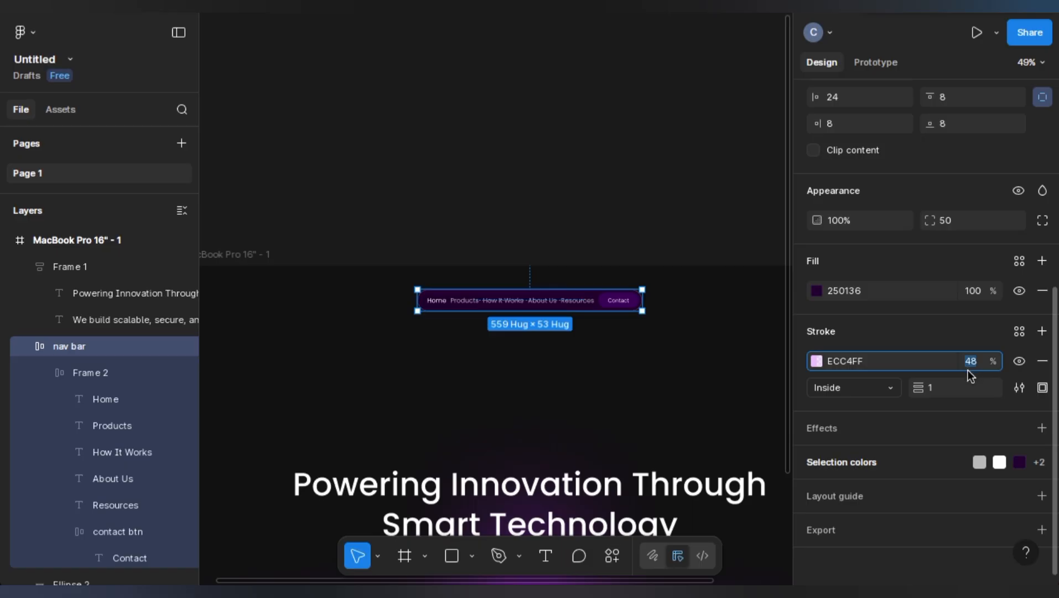
text(70)
key(Return)
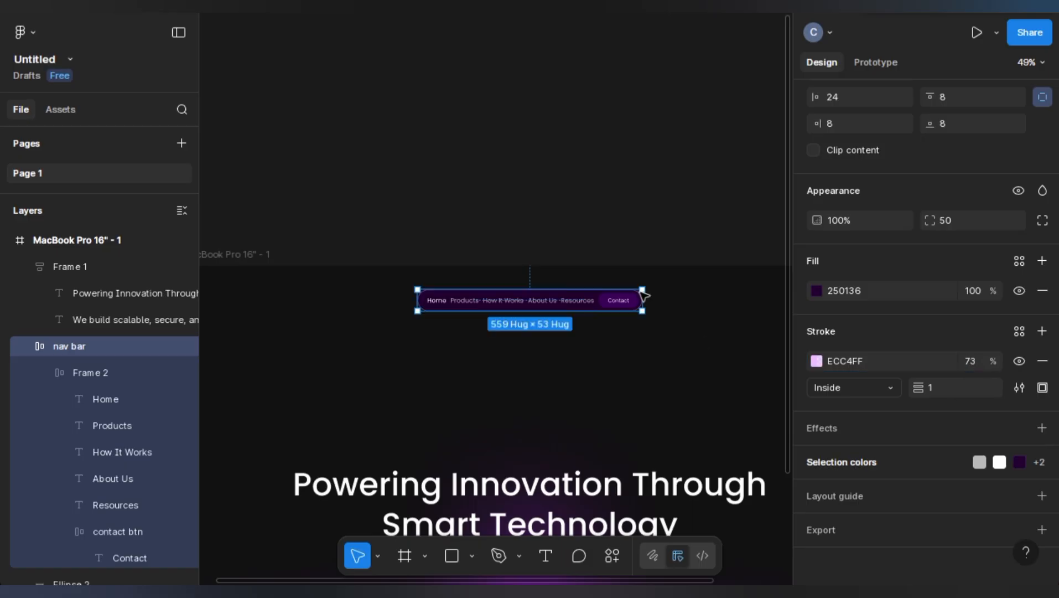
click(589, 251)
Examine the overall hero section with its nav bar, headline and purple glow.
scroll(588, 250, down, 3)
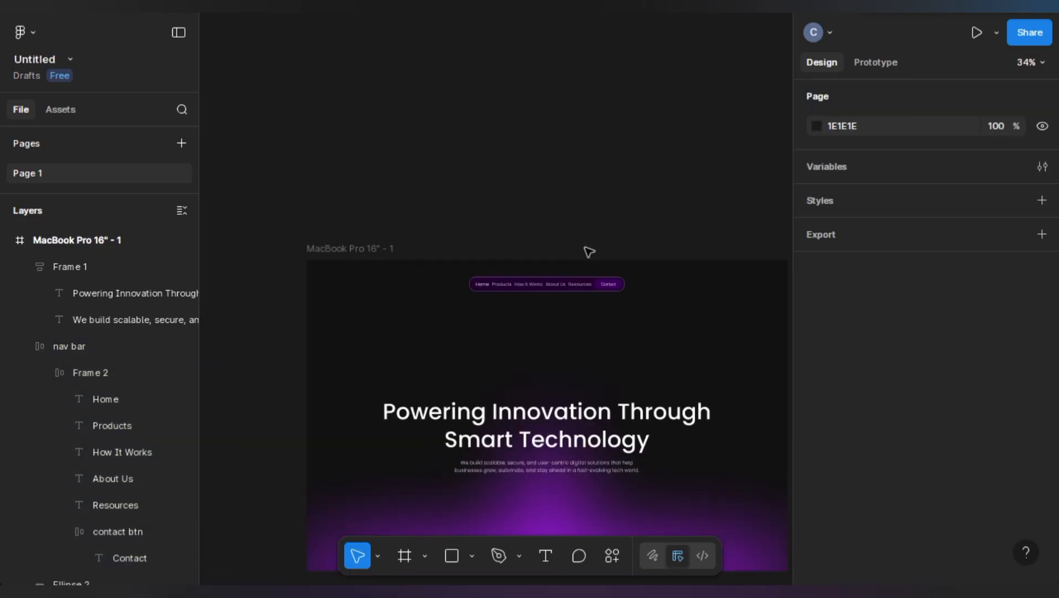
click(592, 411)
drag(612, 333, 587, 279)
click(599, 183)
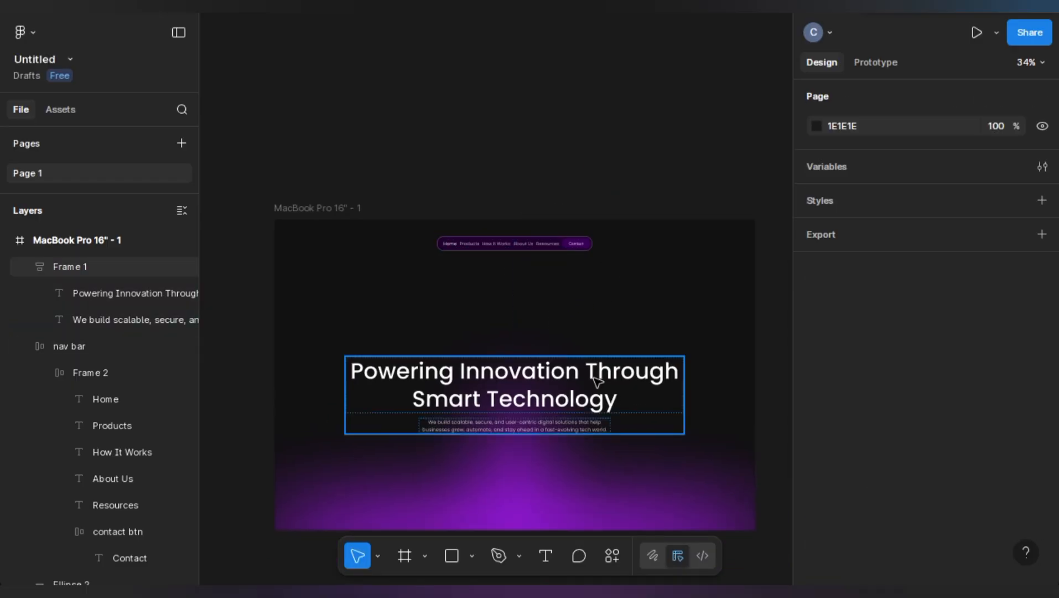
scroll(598, 381, down, 2)
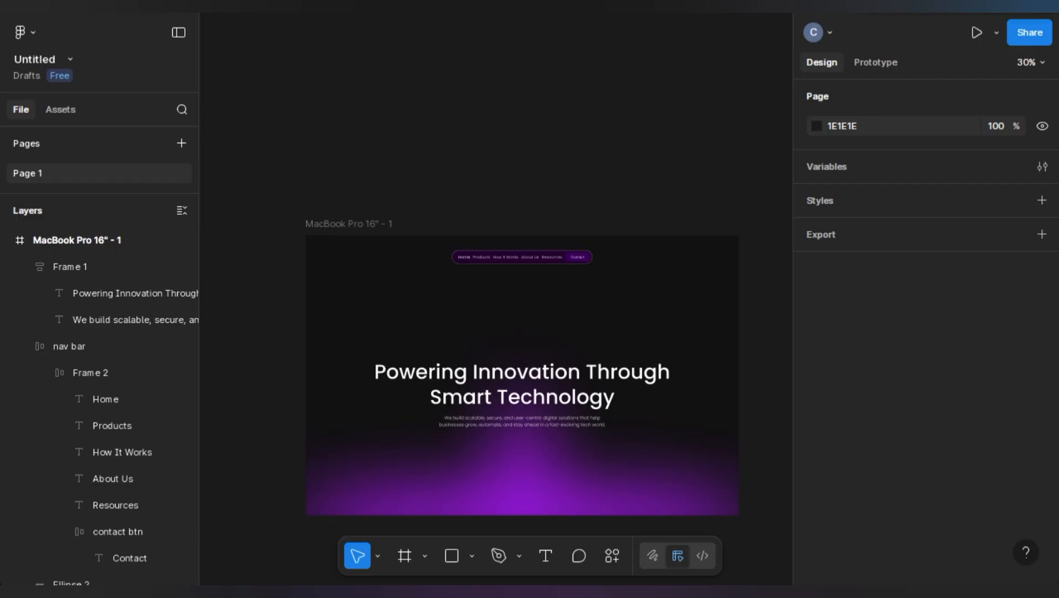
scroll(428, 150, up, 2)
click(429, 151)
Duplicate the nav bar's Home text to the empty canvas above the artboard and change the copy to read TECHZONE.
scroll(429, 158, up, 4)
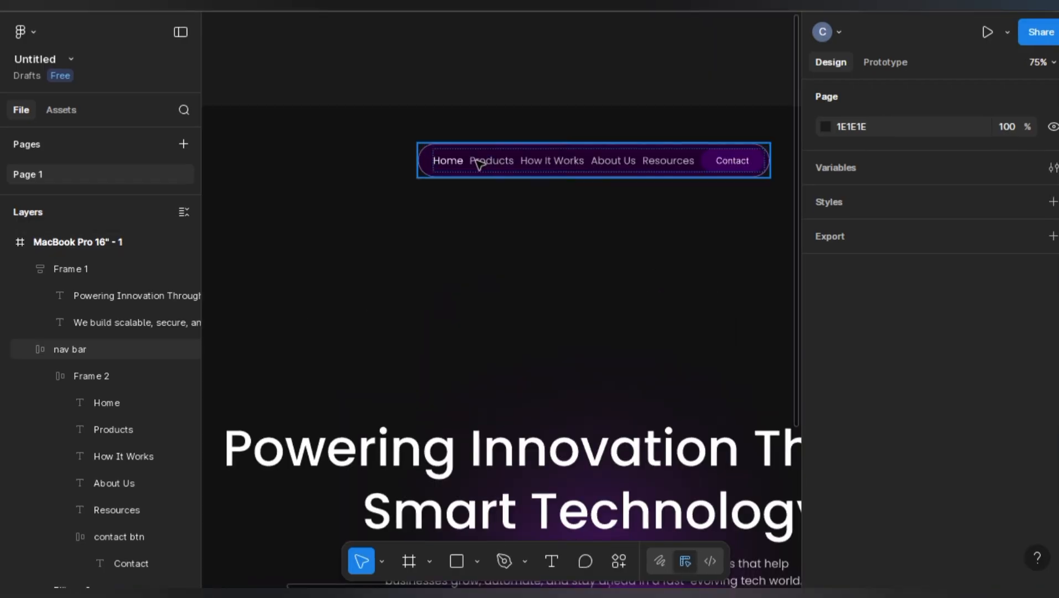
scroll(478, 165, up, 3)
scroll(479, 157, up, 3)
scroll(479, 166, down, 2)
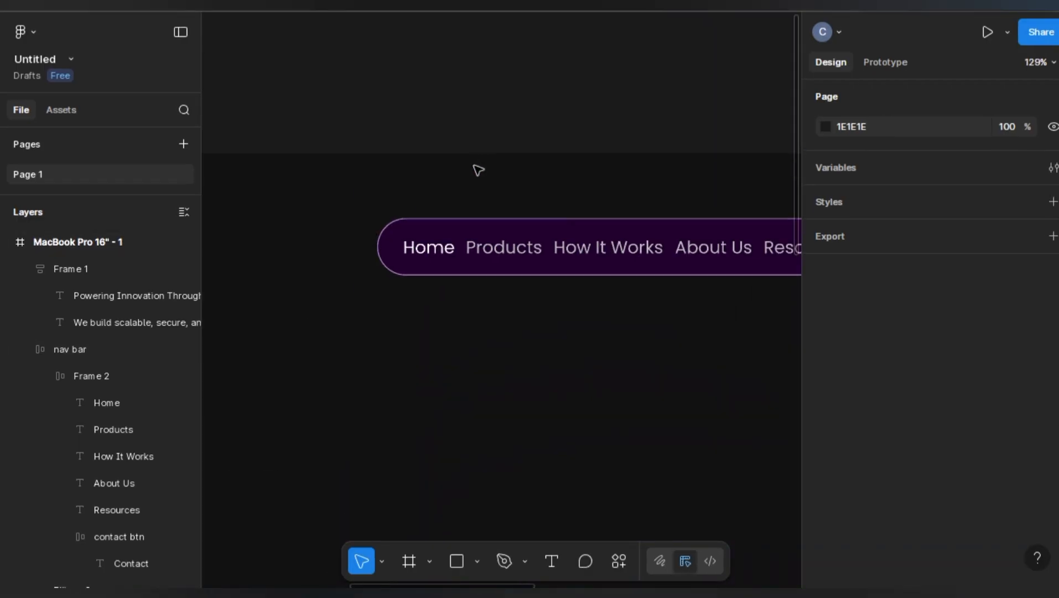
scroll(479, 170, down, 1)
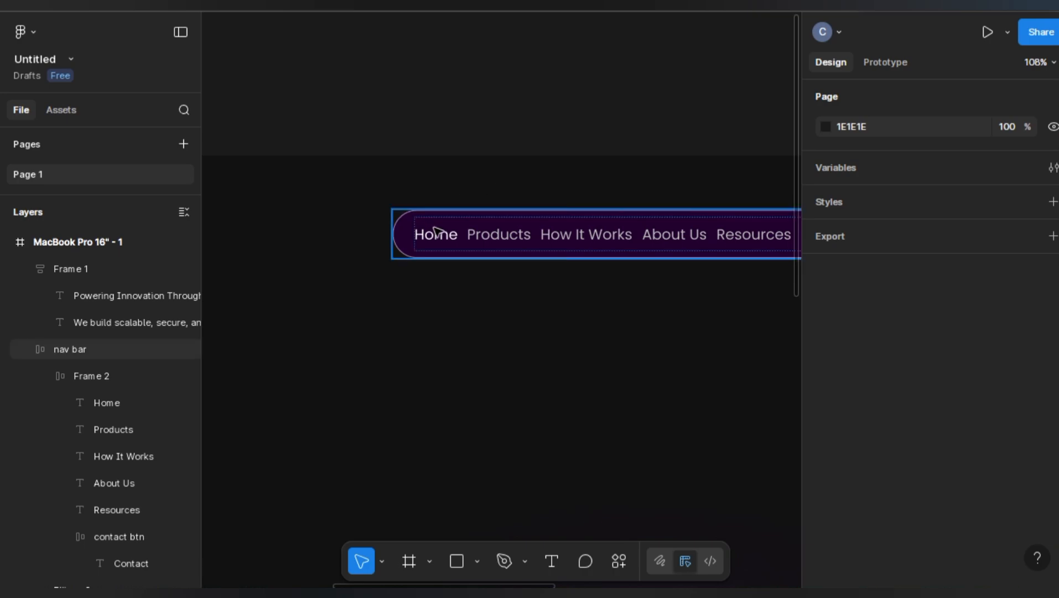
click(448, 239)
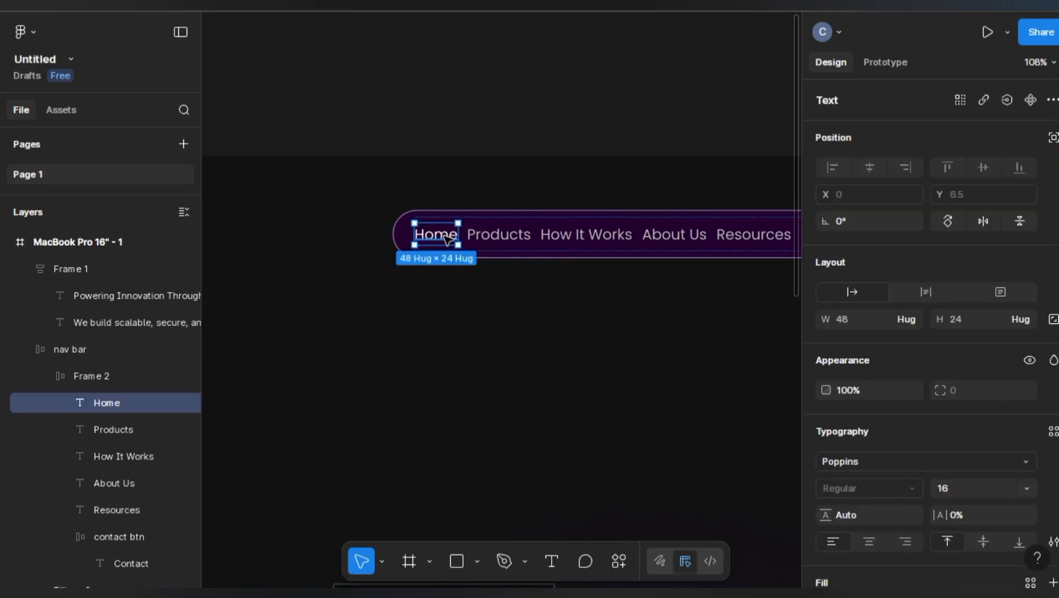
drag(442, 233, 437, 125)
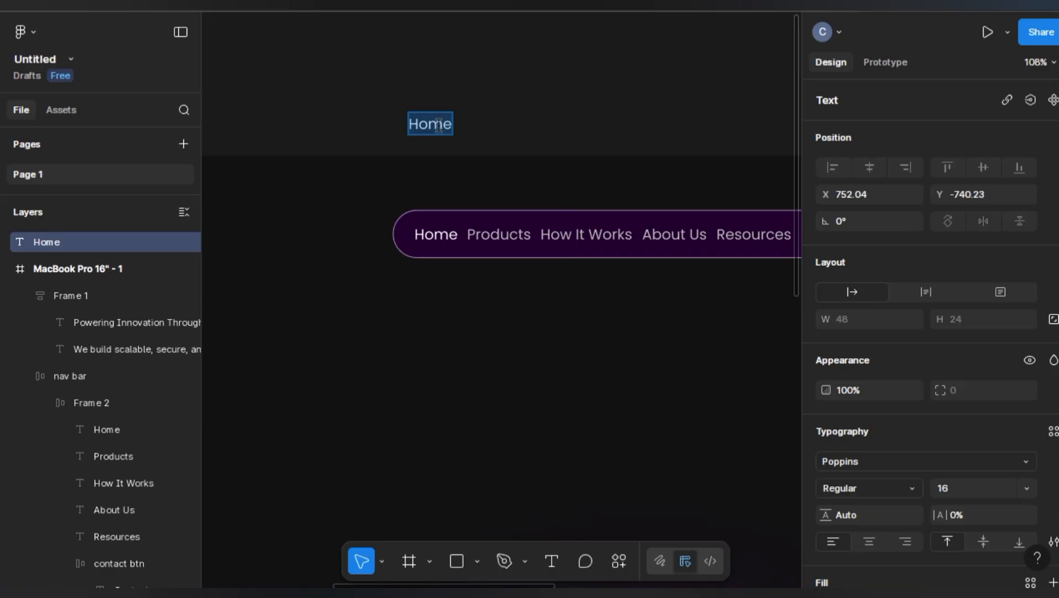
text(TECH)
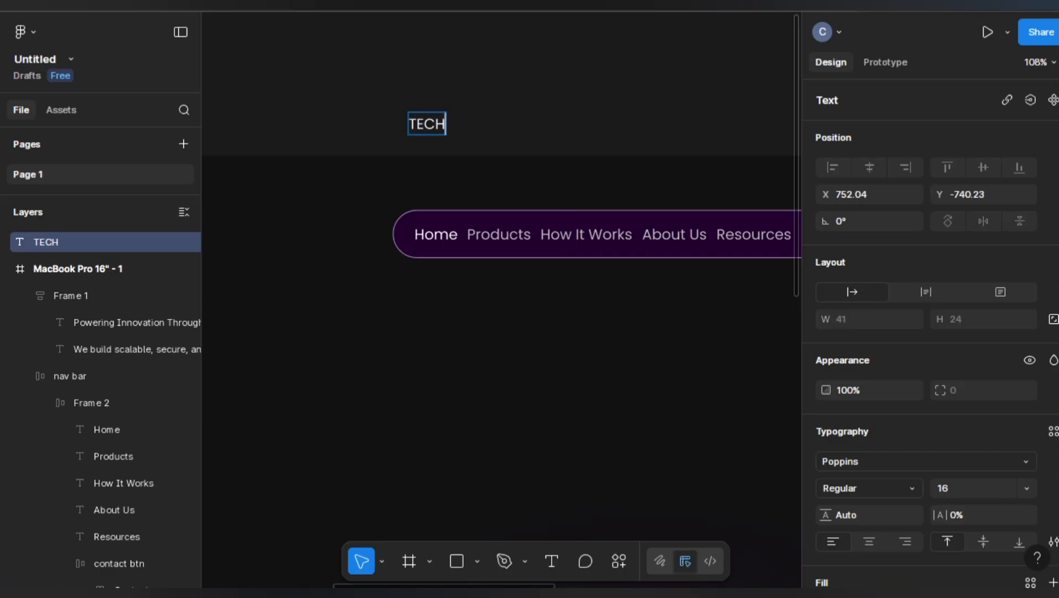
text(ZONE)
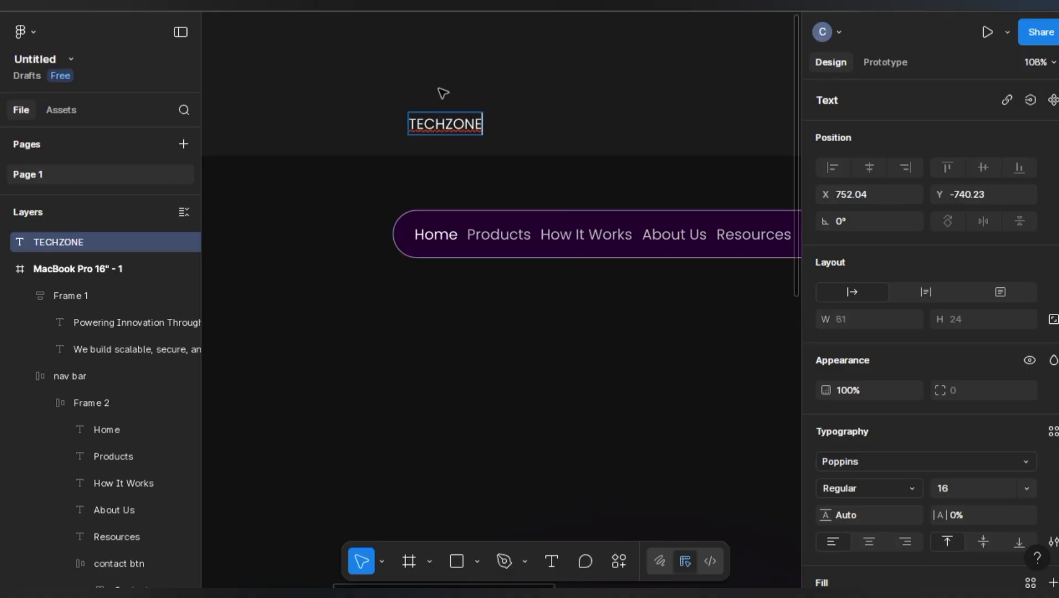
key(Escape)
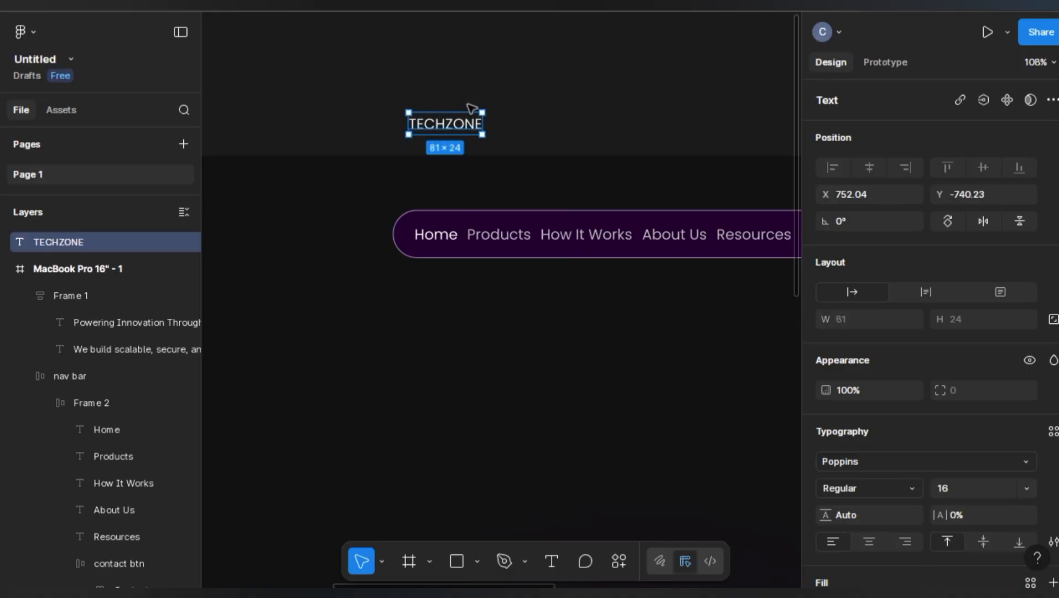
Draw a circle about 18 px wide just before the TECHZONE text.
click(477, 562)
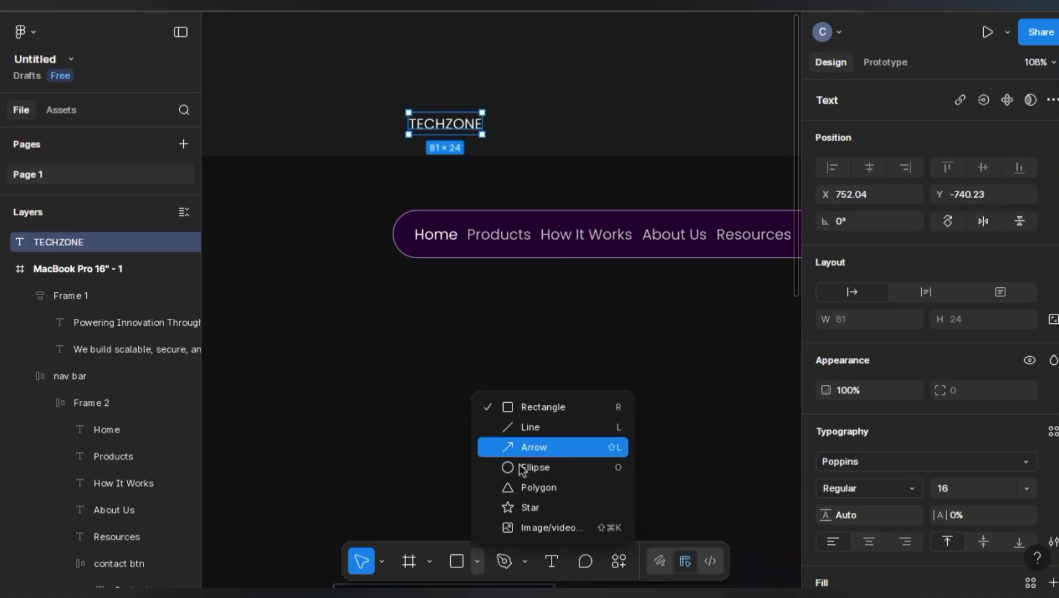
click(552, 469)
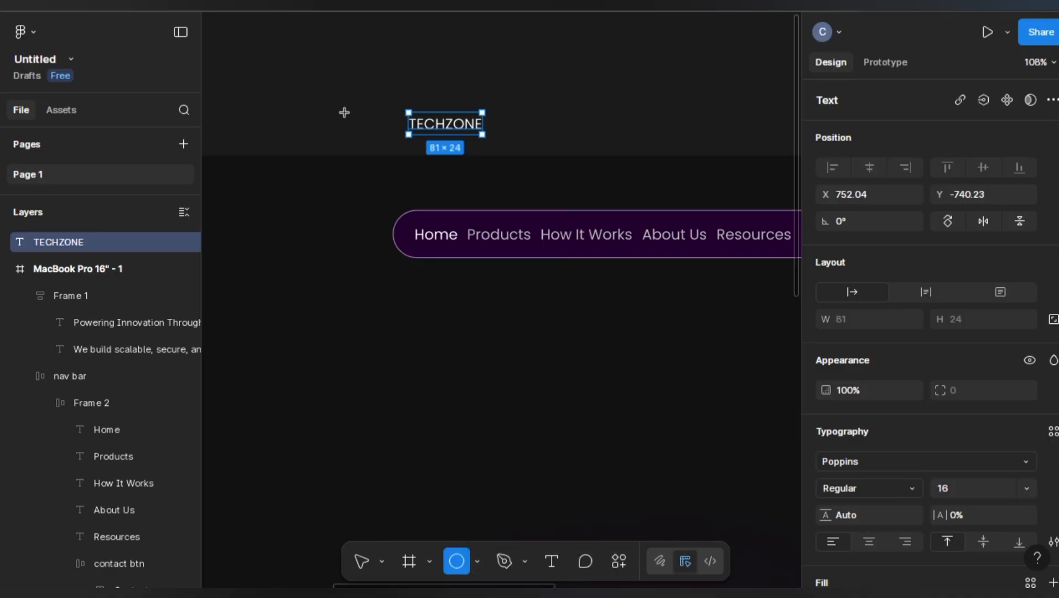
mouse_move(344, 112)
mouse_down()
mouse_move(360, 126)
mouse_move(393, 126)
mouse_up()
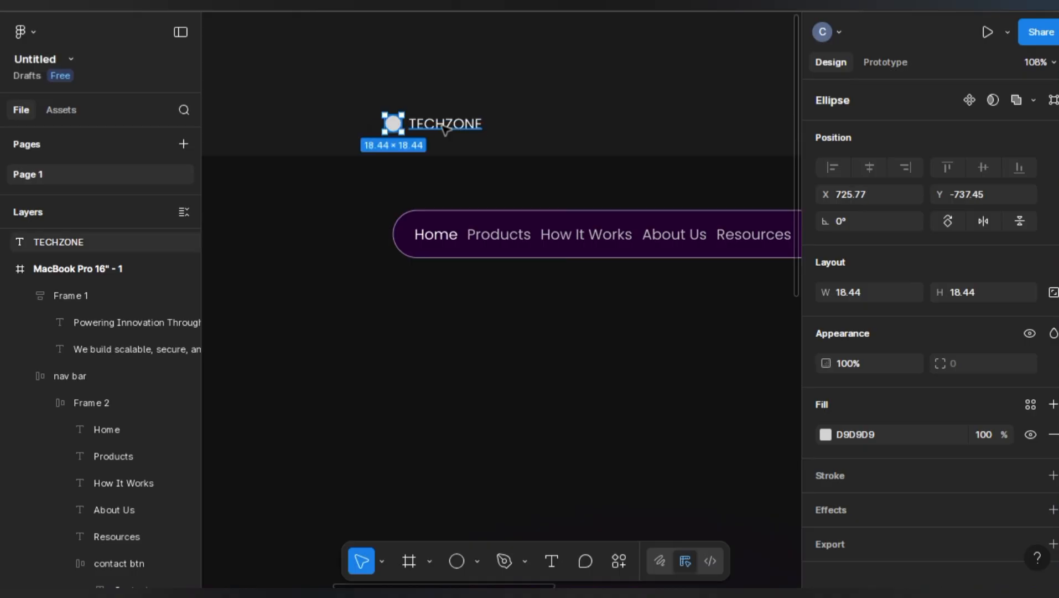
Resize the circle beside the TECHZONE text to 20 by 20.
click(445, 129)
click(393, 123)
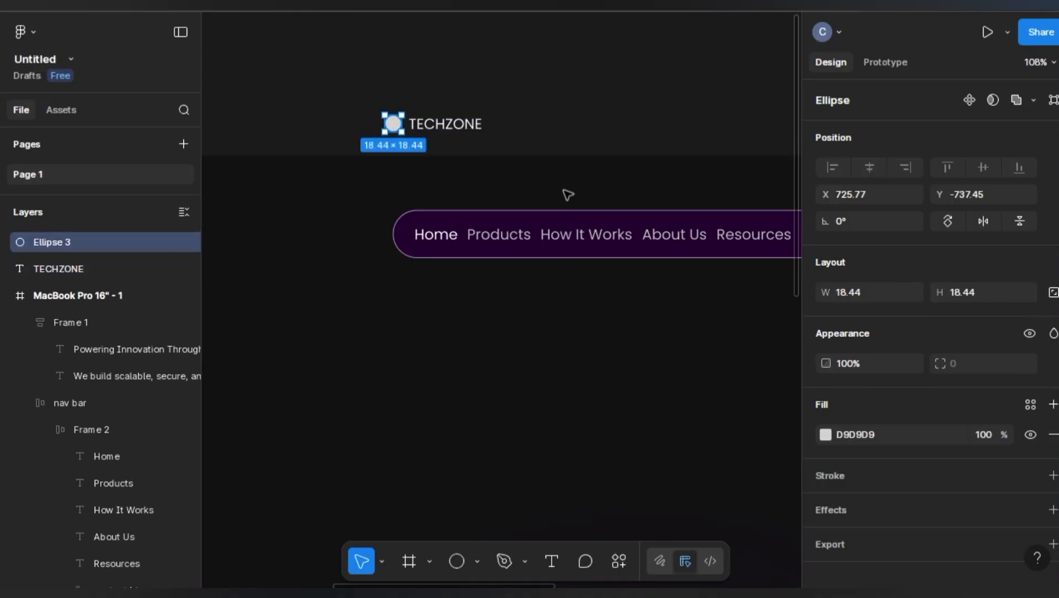
click(889, 295)
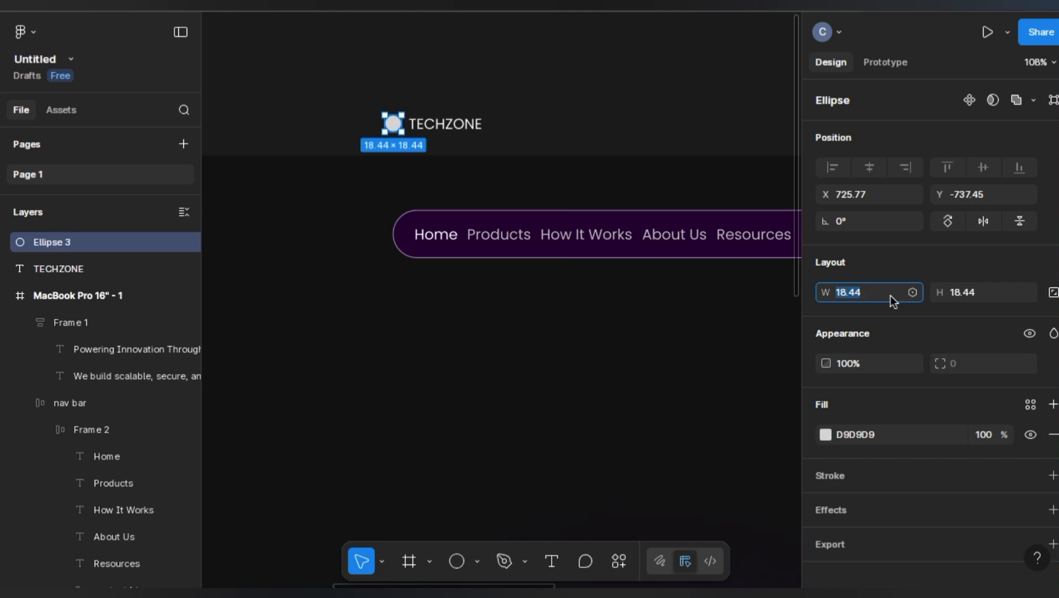
text(20)
key(Tab)
key(Return)
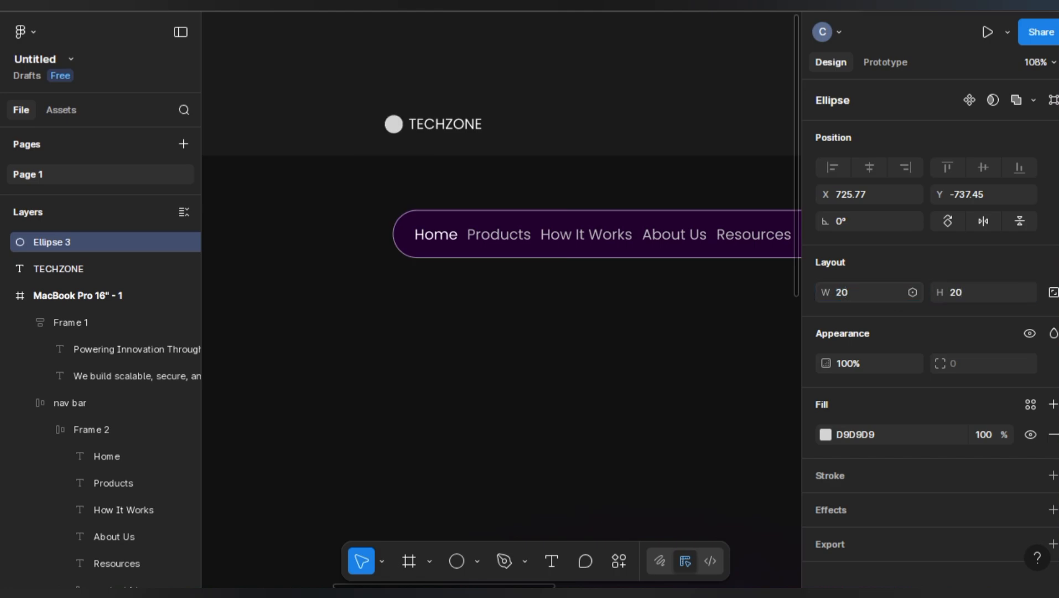
Fill the circle beside TECHZONE with a linear gradient from purple B61AFF to 6D0F99.
click(825, 434)
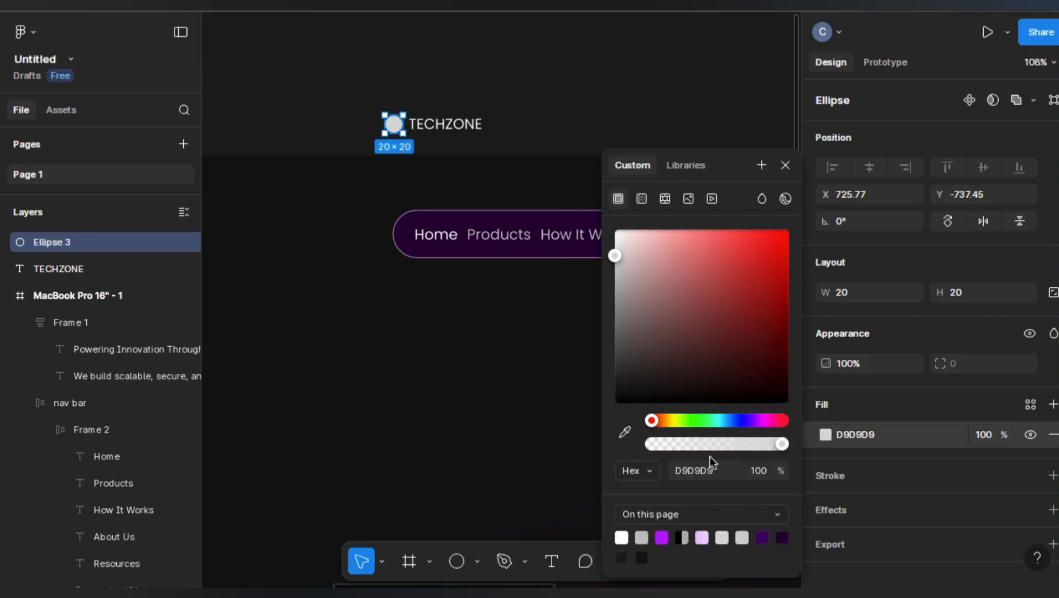
click(662, 536)
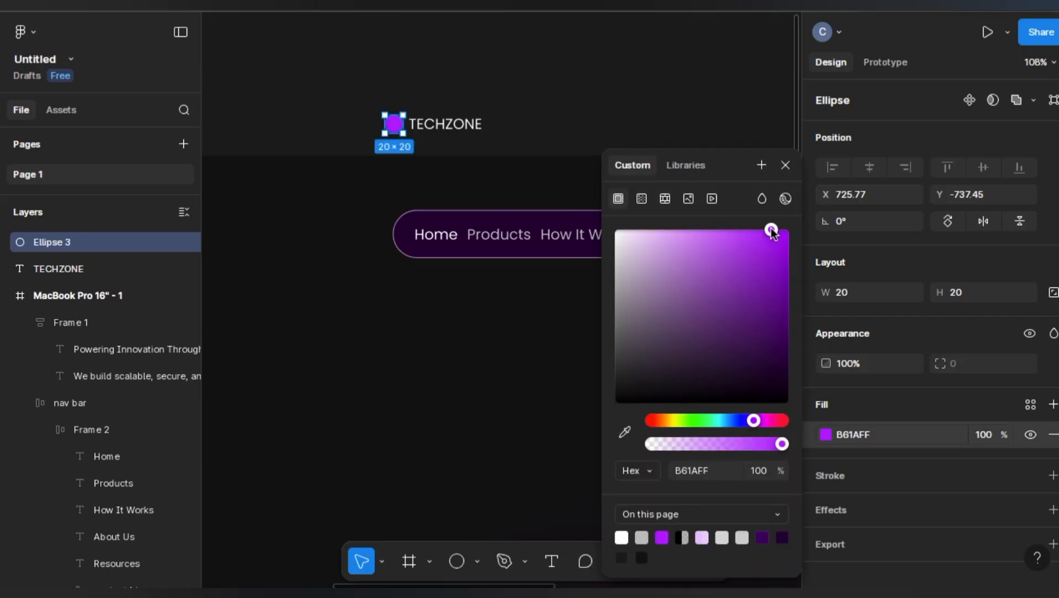
click(643, 198)
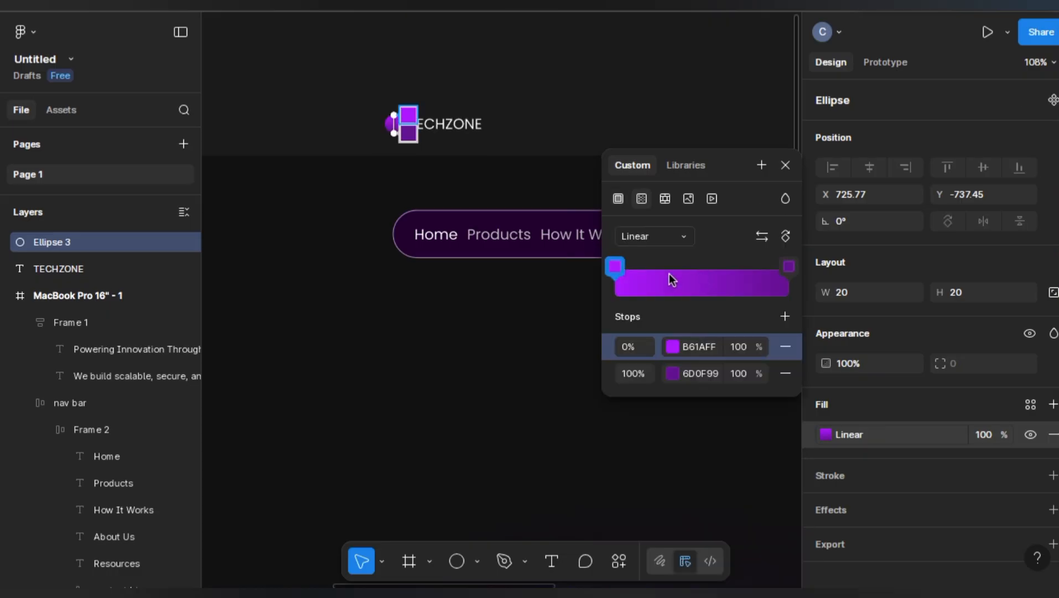
click(785, 165)
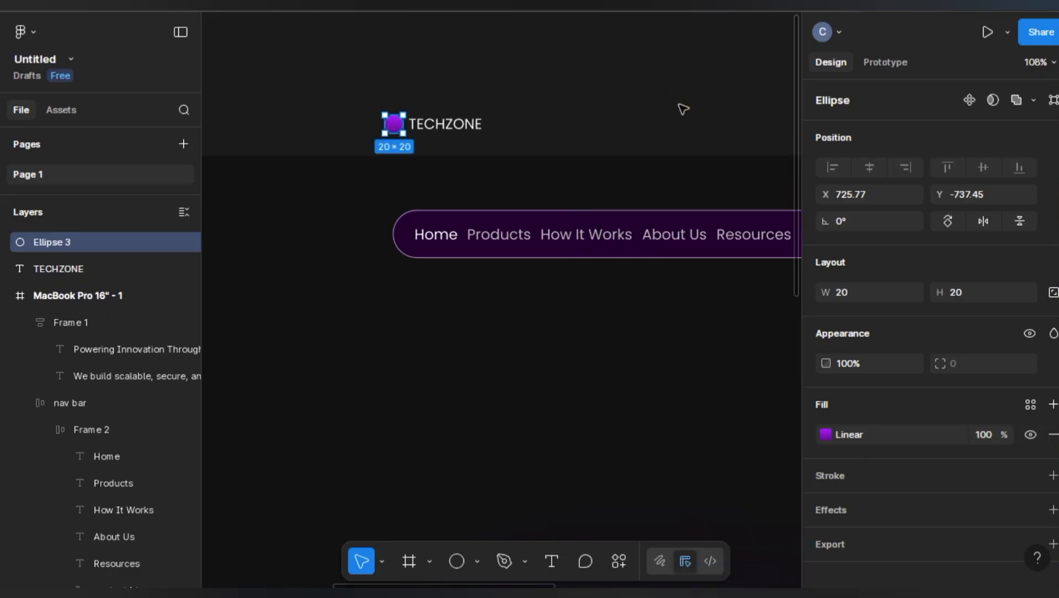
click(683, 108)
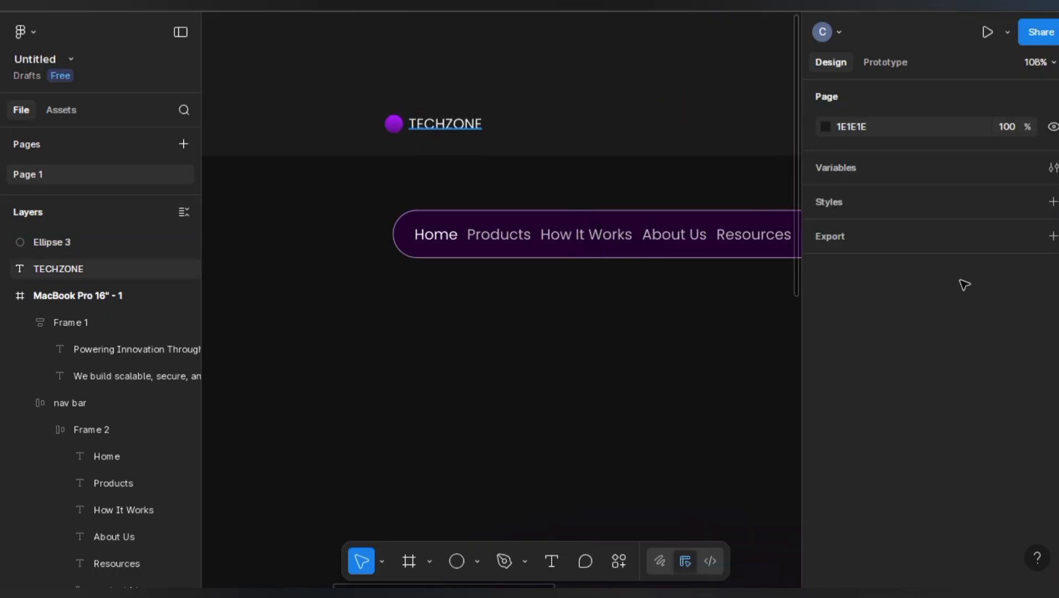
Browse the font list for the TECHZONE text and set its typeface to Righteous.
click(879, 461)
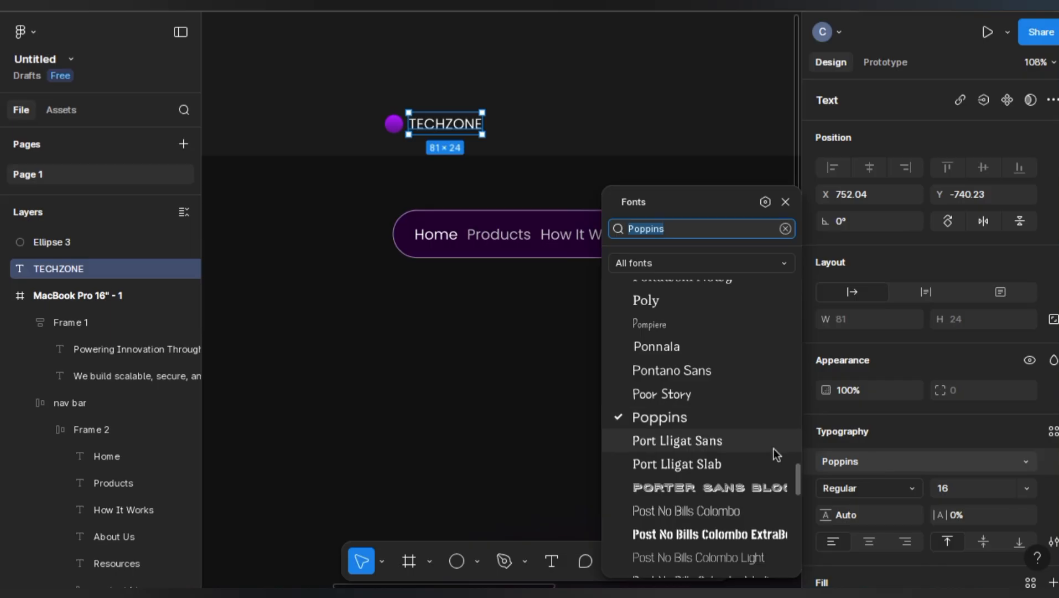
scroll(740, 469, down, 3)
scroll(740, 469, down, 2)
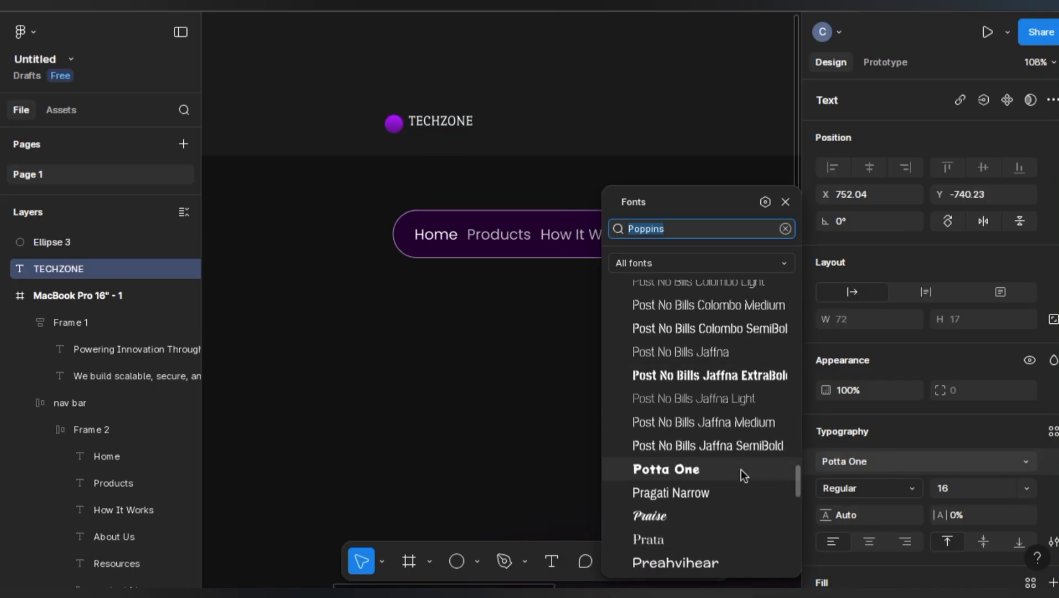
scroll(741, 469, down, 6)
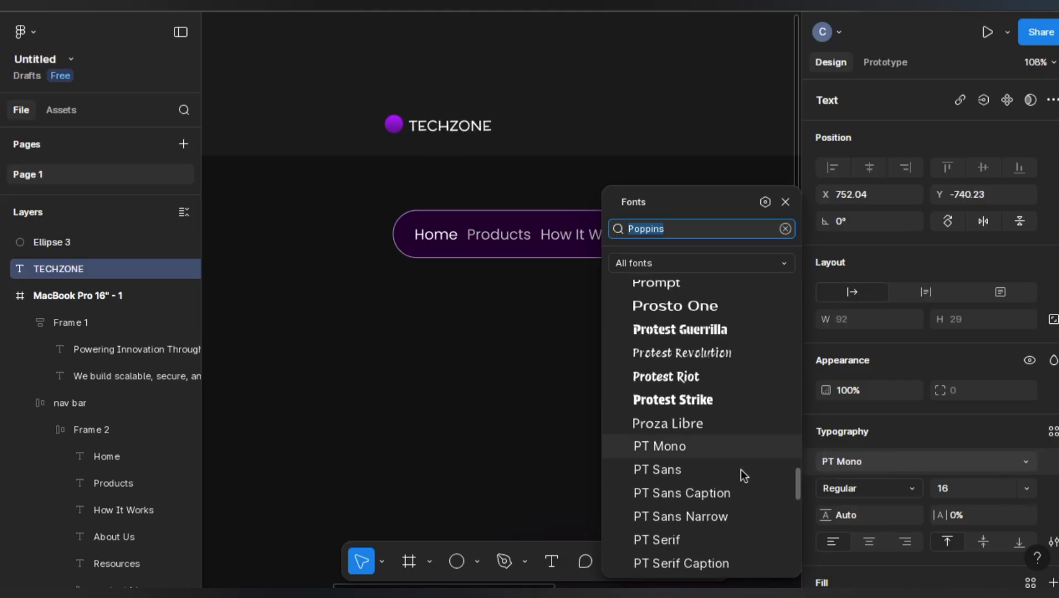
scroll(741, 469, down, 8)
scroll(742, 469, down, 2)
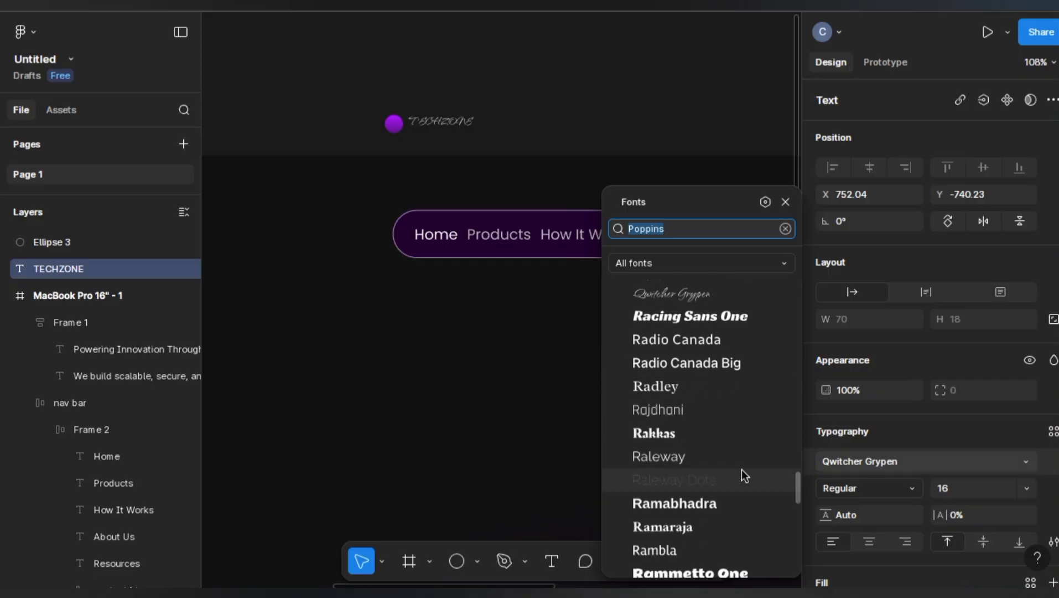
scroll(742, 469, down, 3)
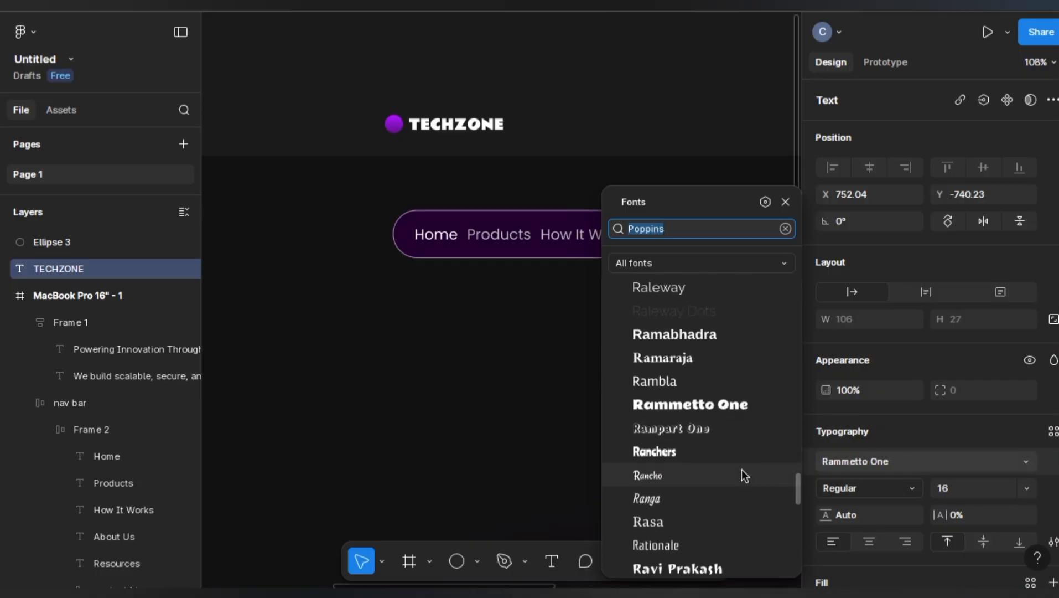
scroll(741, 470, down, 12)
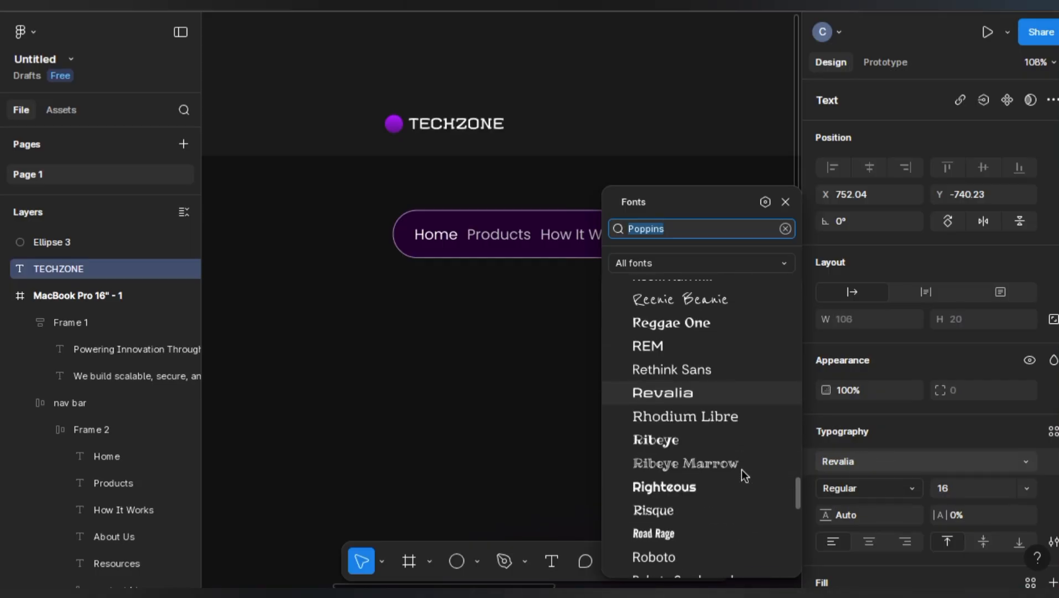
scroll(741, 469, down, 1)
scroll(743, 462, down, 2)
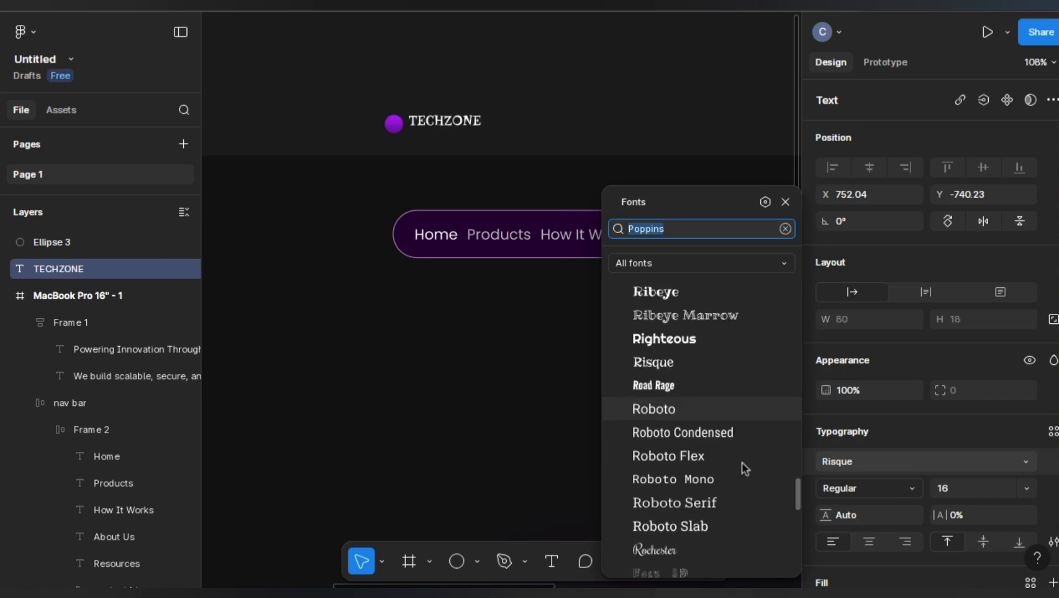
click(696, 340)
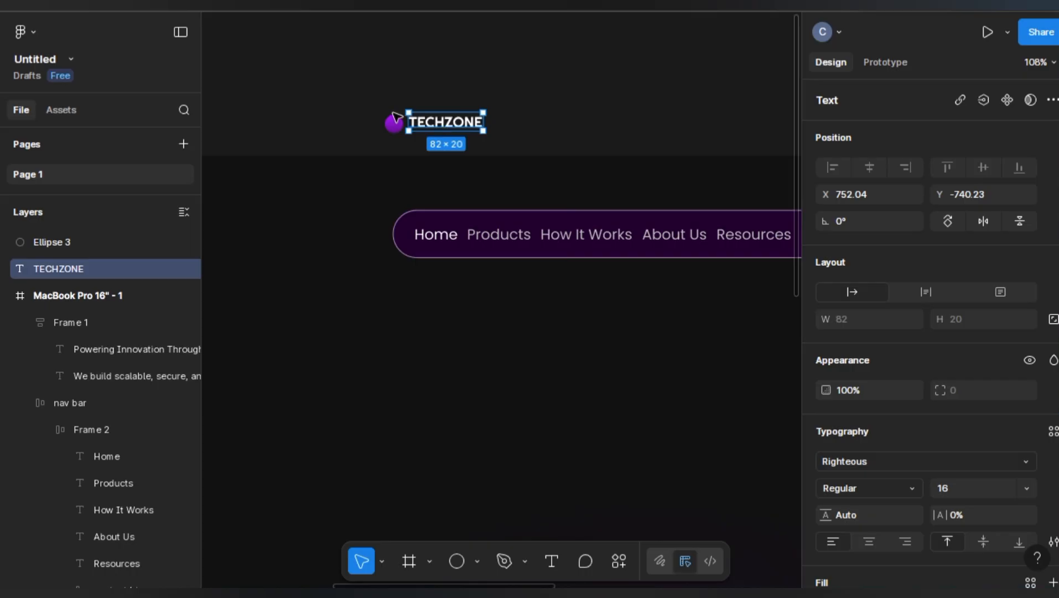
Line up the TECHZONE text vertically with the purple circle and wrap both in a horizontal auto layout frame.
scroll(397, 117, up, 5)
drag(478, 130, 477, 137)
shift+click(409, 136)
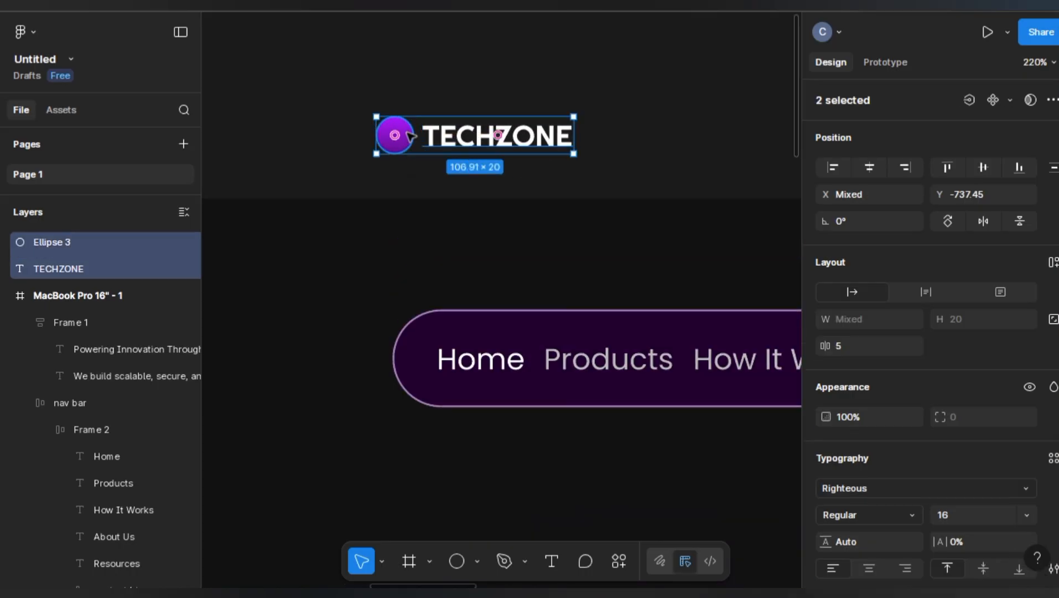
key(shift+a)
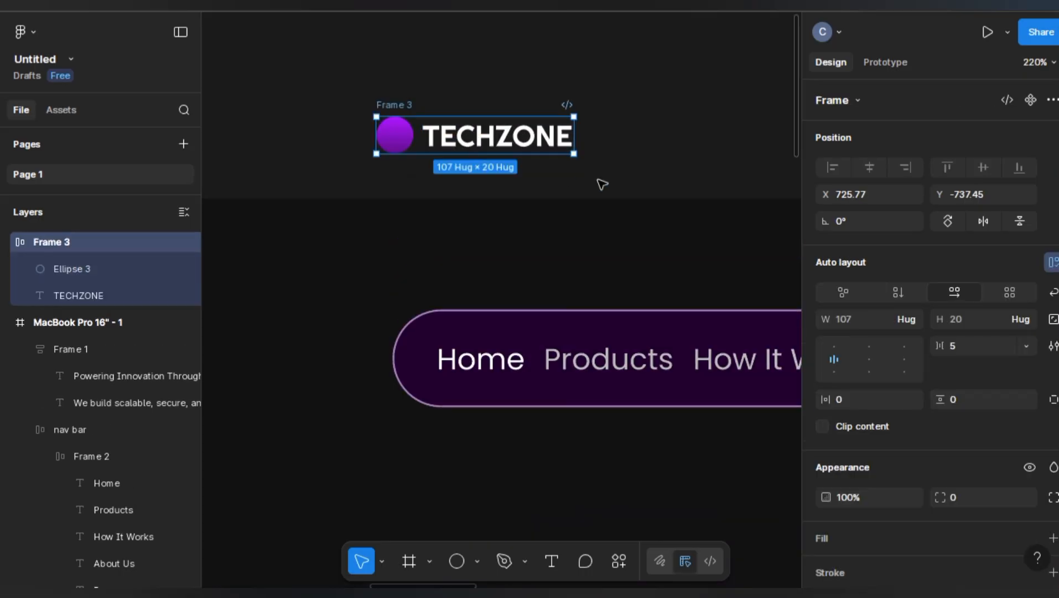
Set the gap between the circle and the TECHZONE text to 4 and rename their frame logo.
click(972, 344)
text(4)
key(Return)
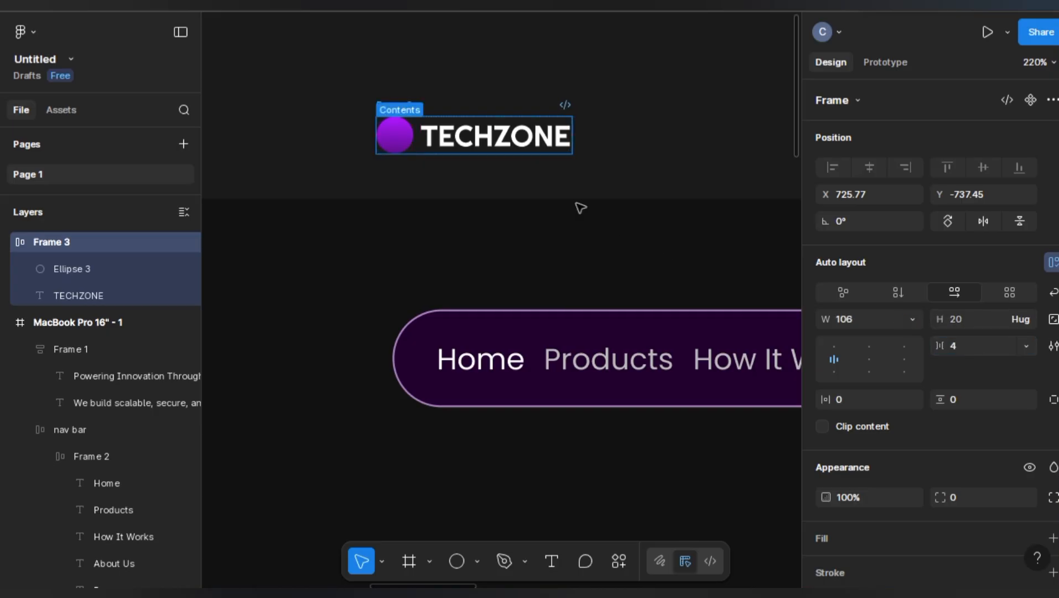
double_click(138, 238)
text(logo)
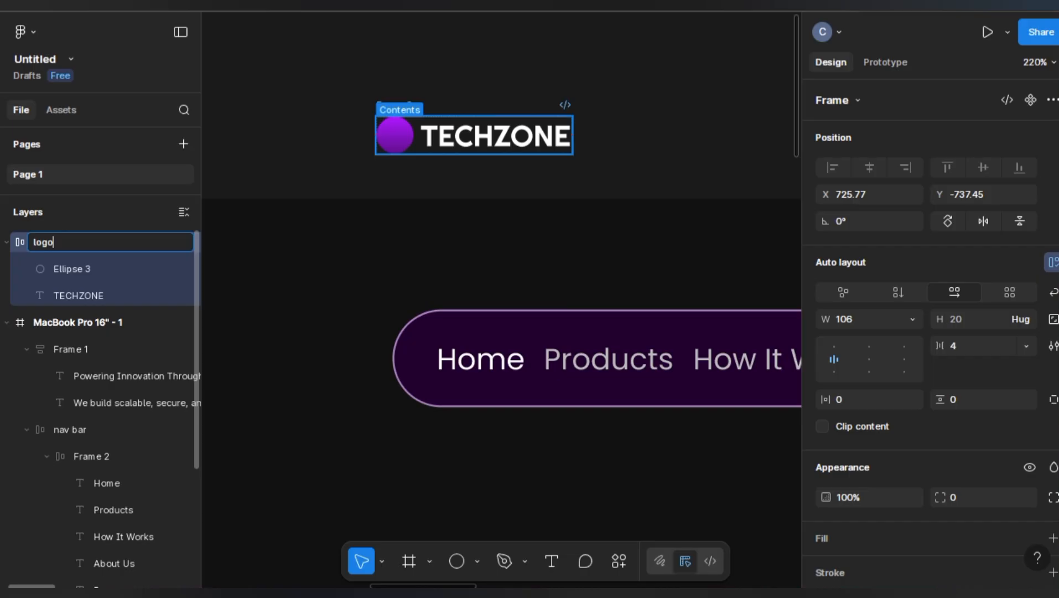
key(Return)
click(490, 68)
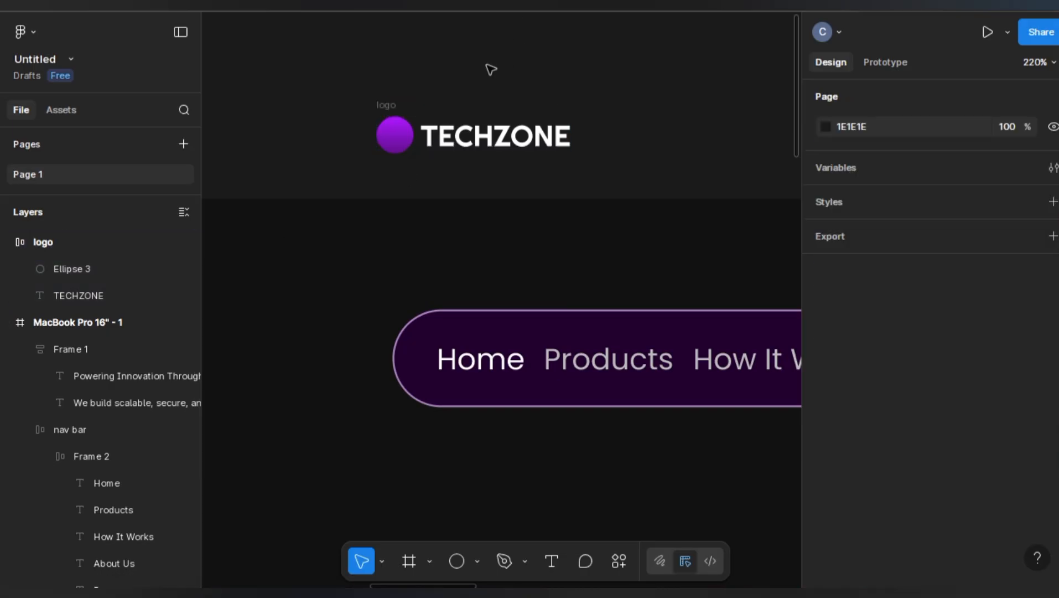
Set the font size of the logo's TECHZONE text to 20.
scroll(491, 69, down, 5)
click(503, 109)
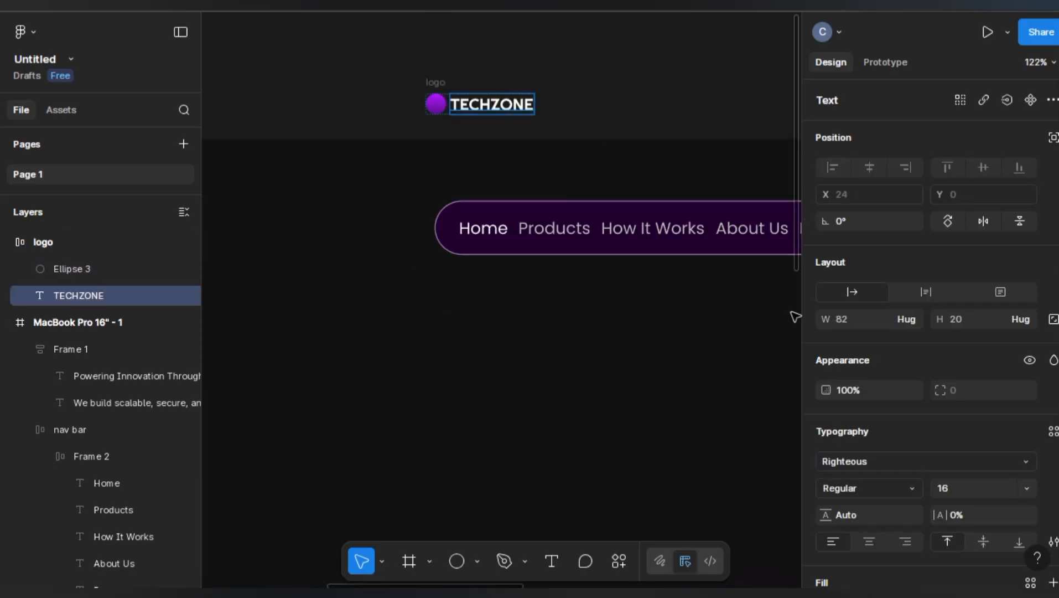
text(20)
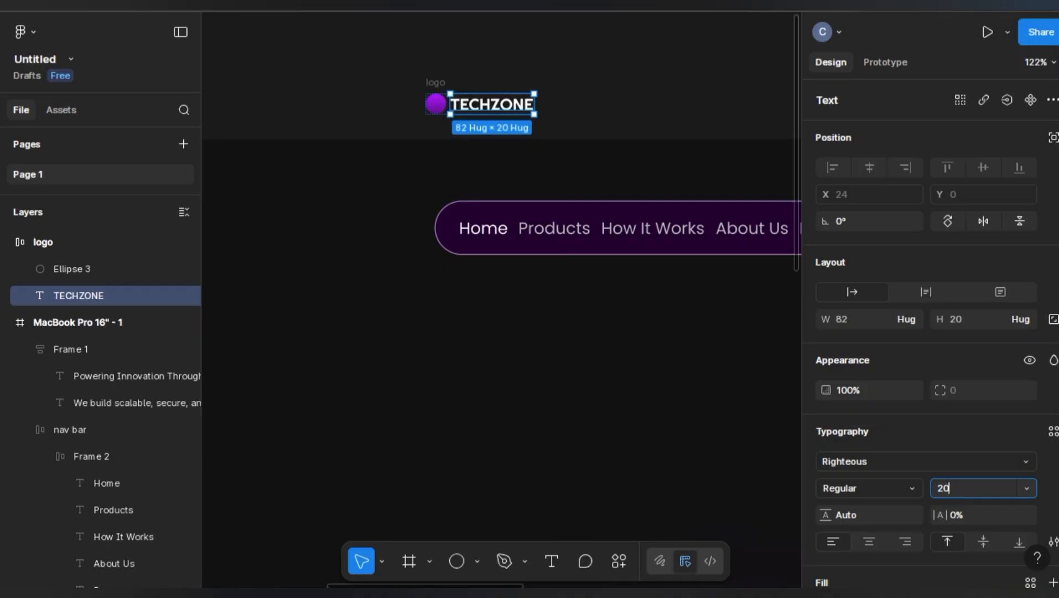
key(Return)
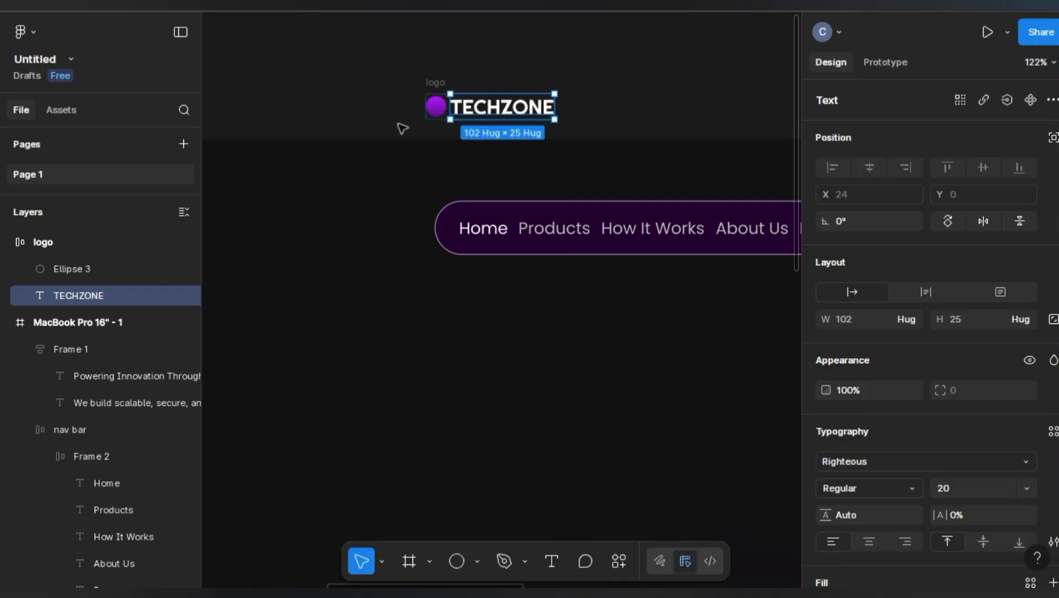
Lock the logo circle's aspect ratio and resize it to 24 by 24.
click(436, 107)
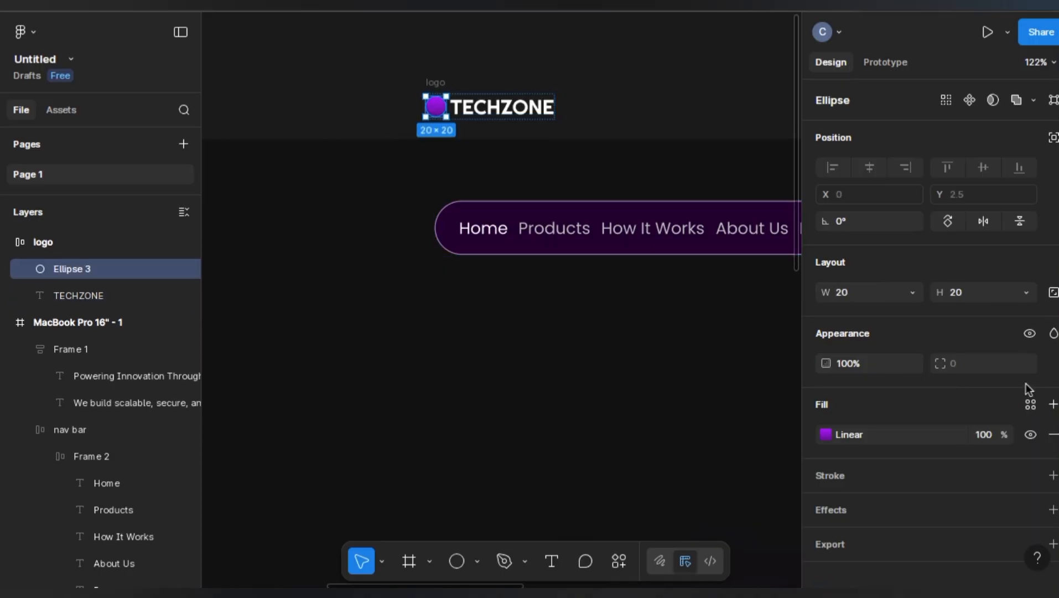
click(1055, 297)
click(861, 291)
text(2)
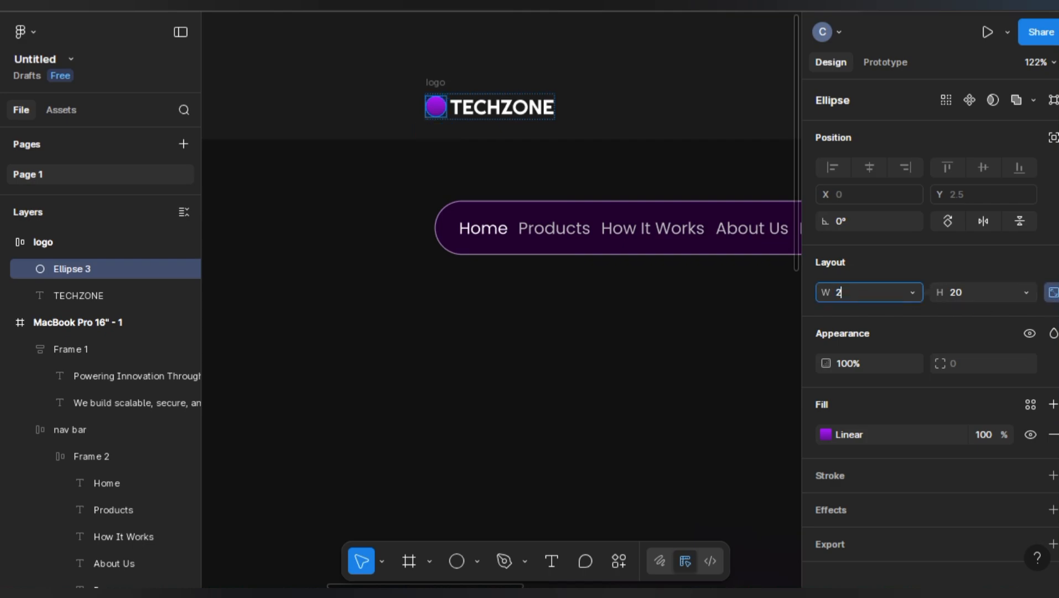
text(4)
key(Return)
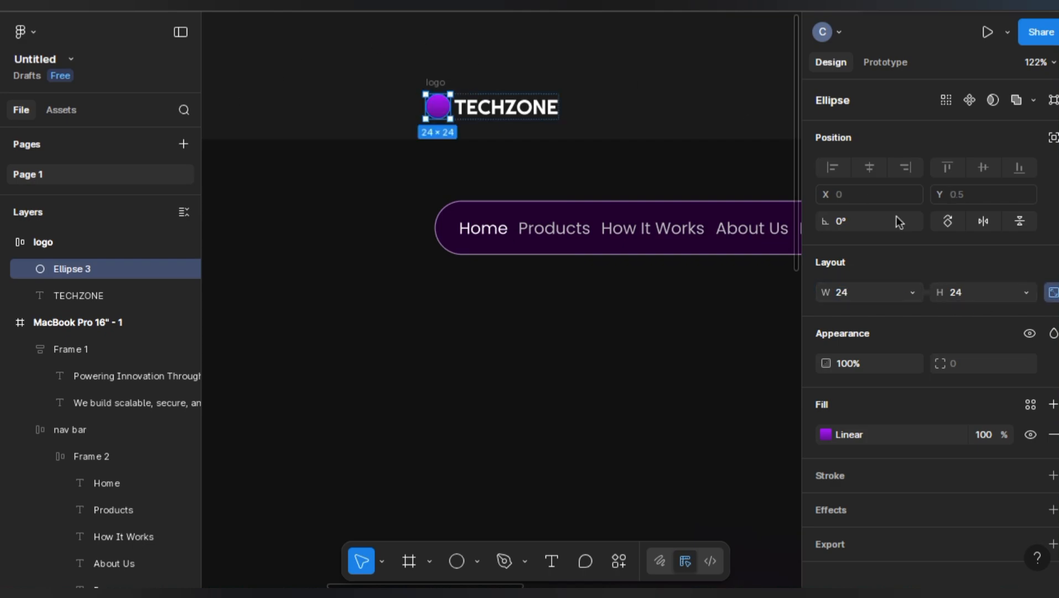
Set the logo frame's auto layout gap to 8.
click(62, 244)
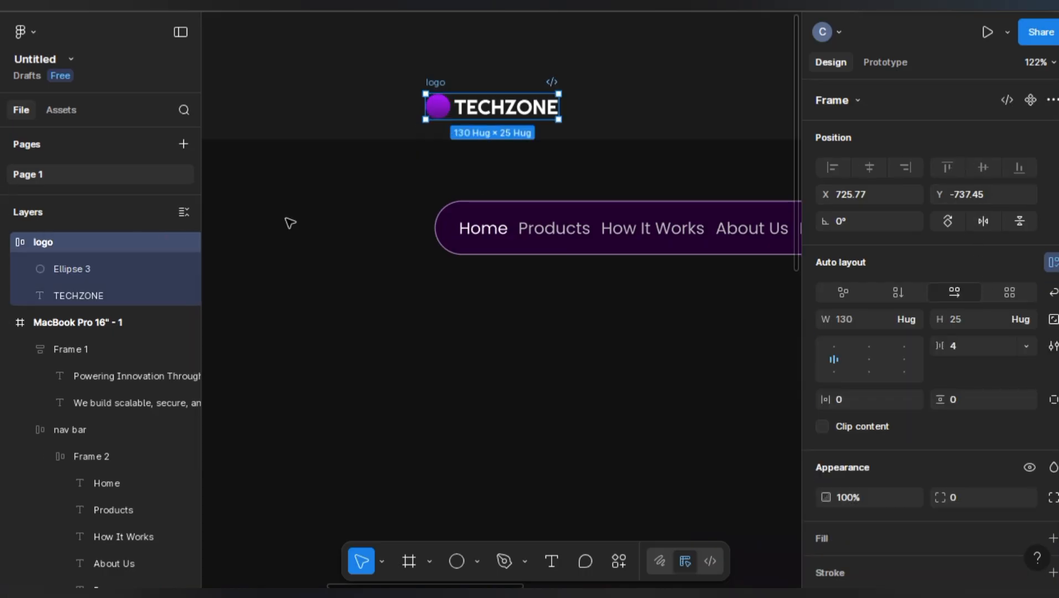
click(675, 66)
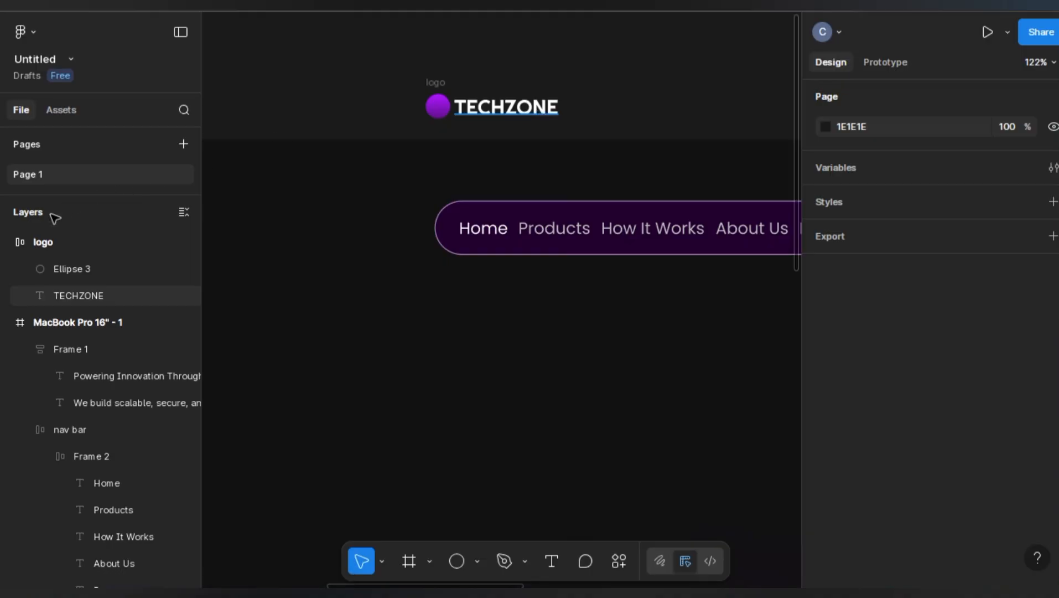
click(48, 242)
click(986, 350)
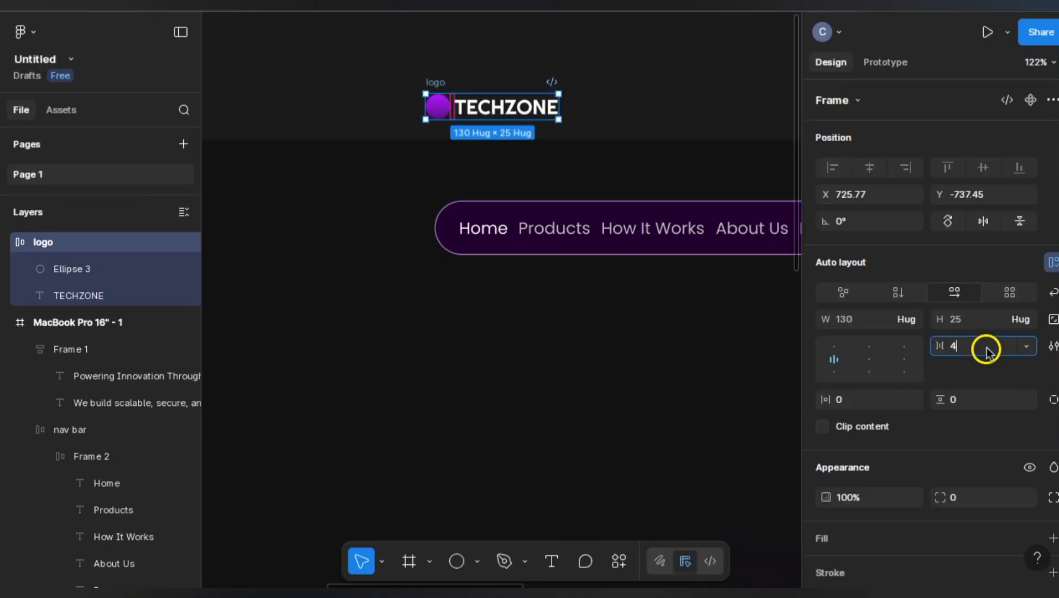
key(BackSpace)
text(8)
key(Return)
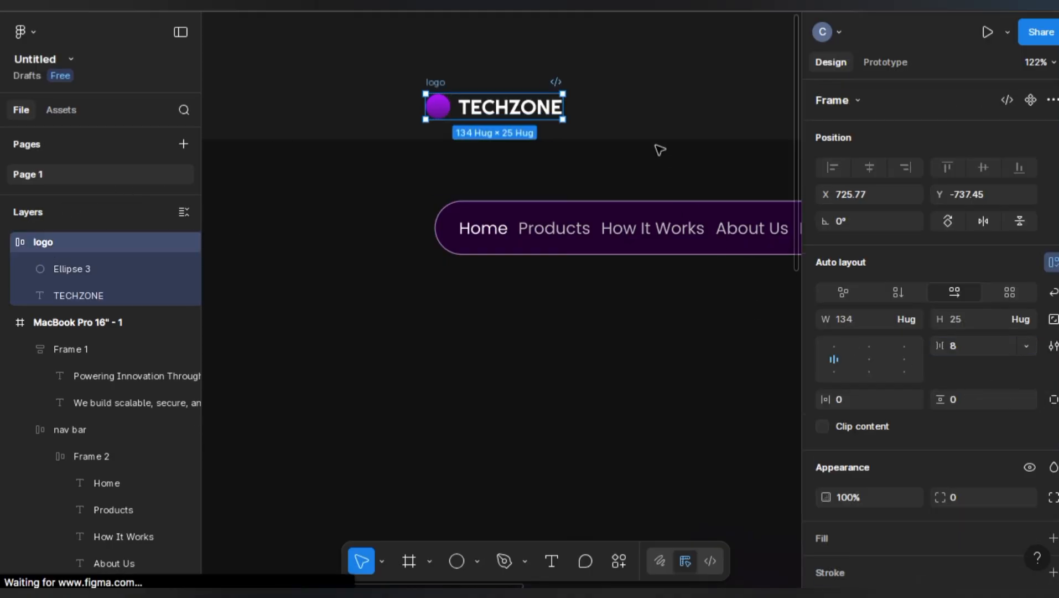
Turn on content clipping for the logo frame and set its auto layout gap to 6.
click(656, 145)
click(465, 108)
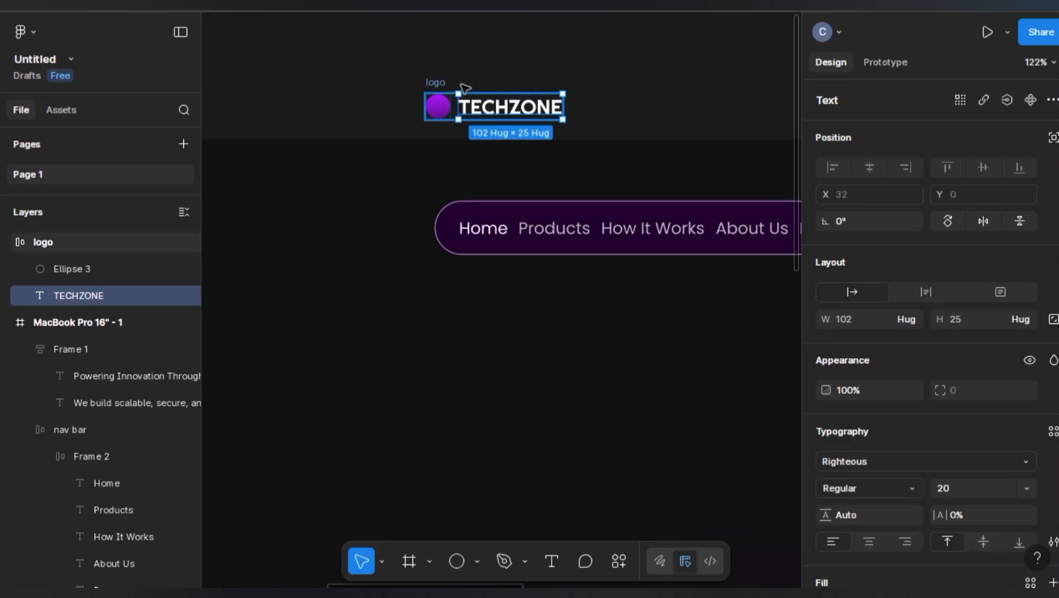
key(Escape)
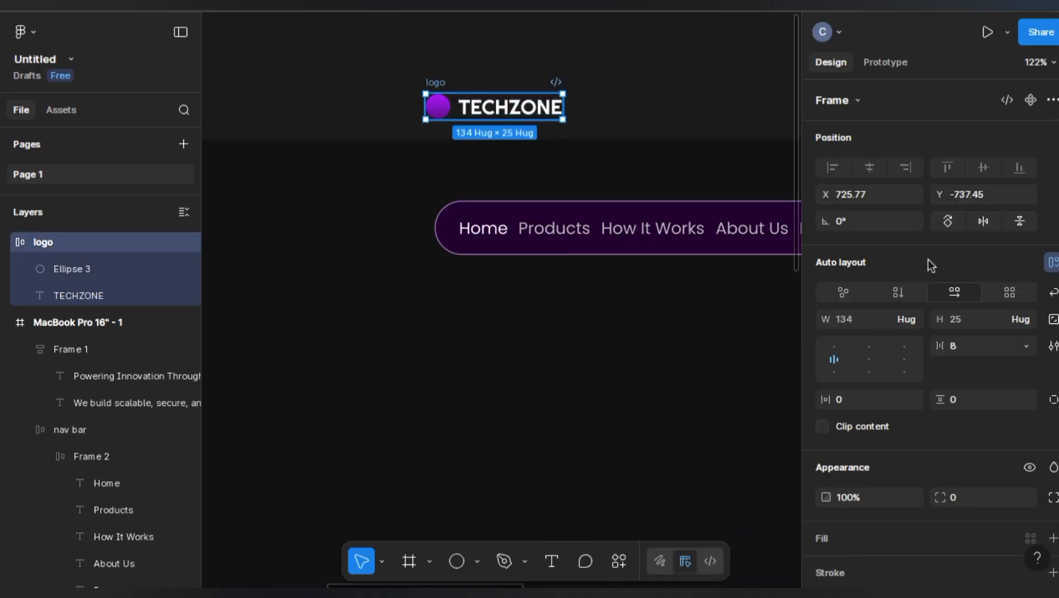
click(825, 426)
click(978, 348)
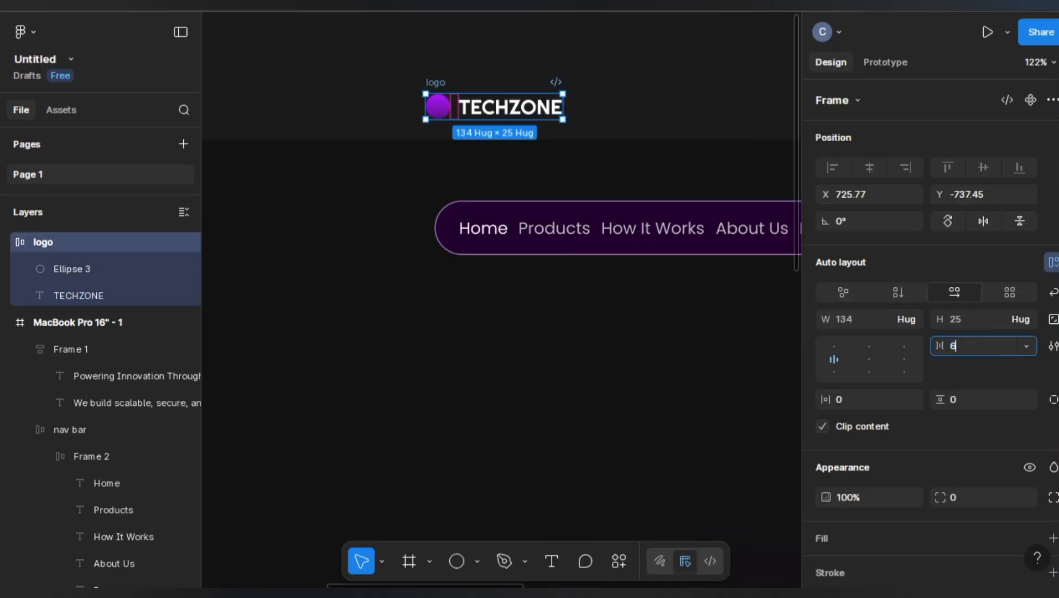
text(6)
key(Return)
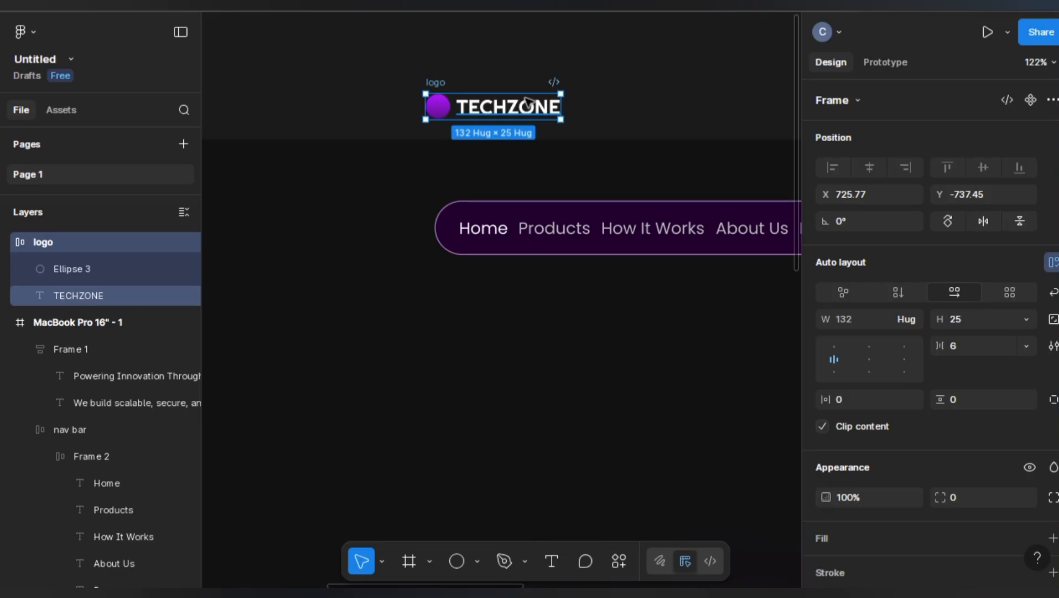
Move the logo frame into the nav bar and place it first, before the links frame.
key(ctrl+x)
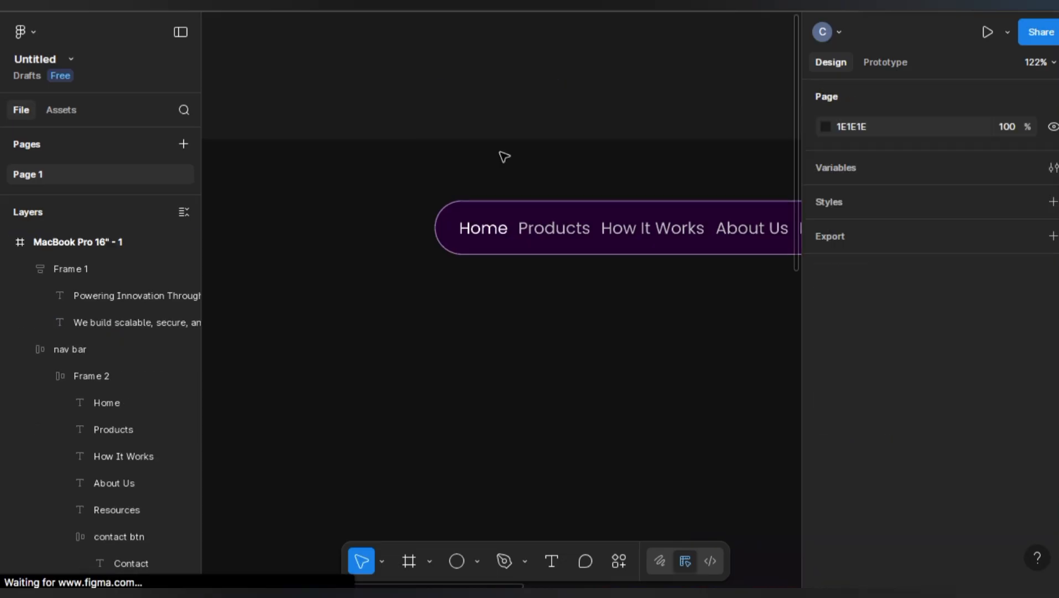
click(475, 209)
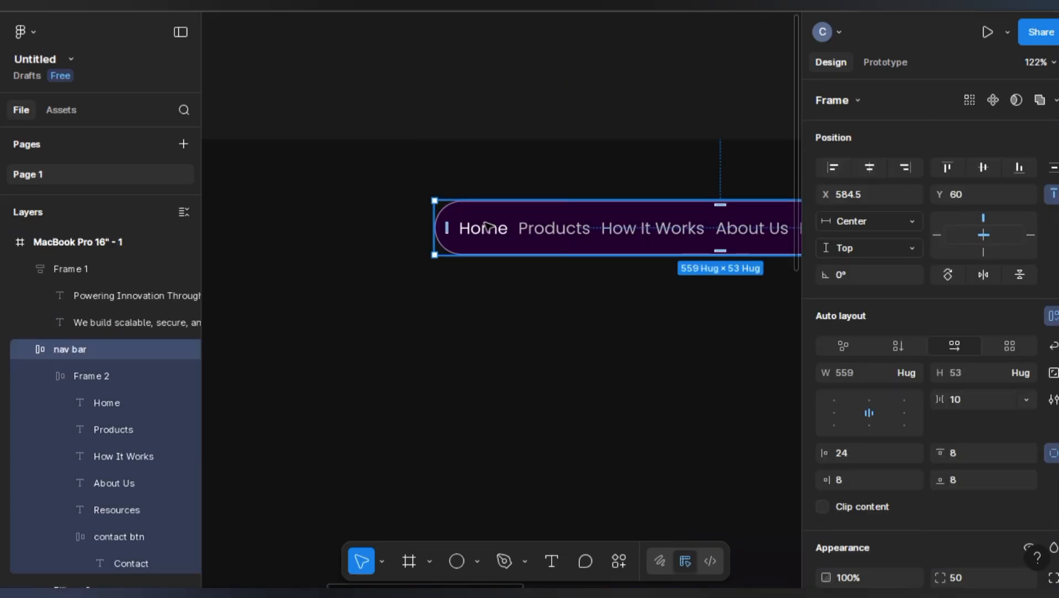
click(87, 404)
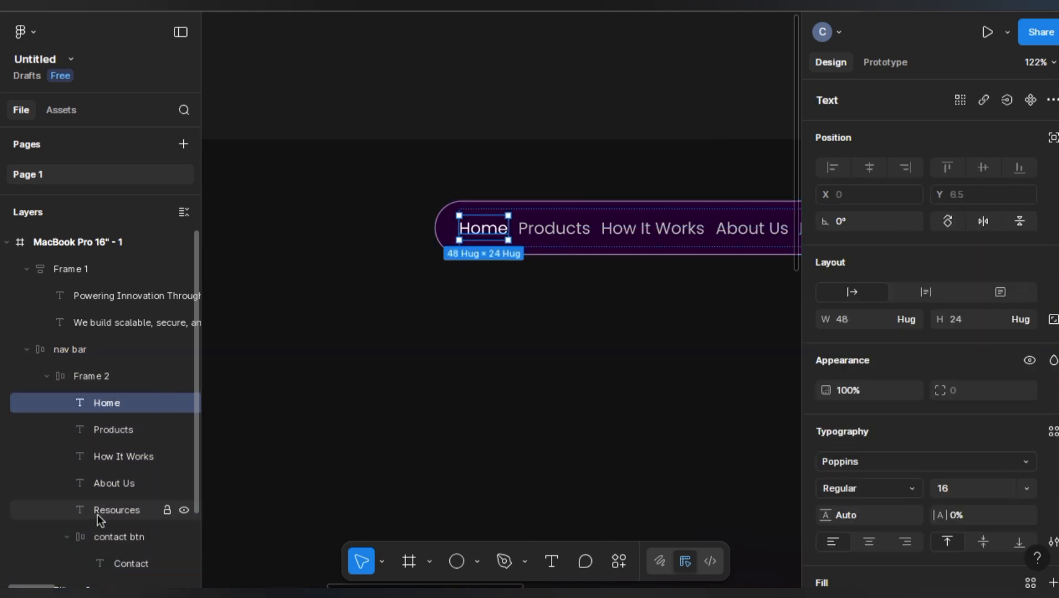
click(71, 348)
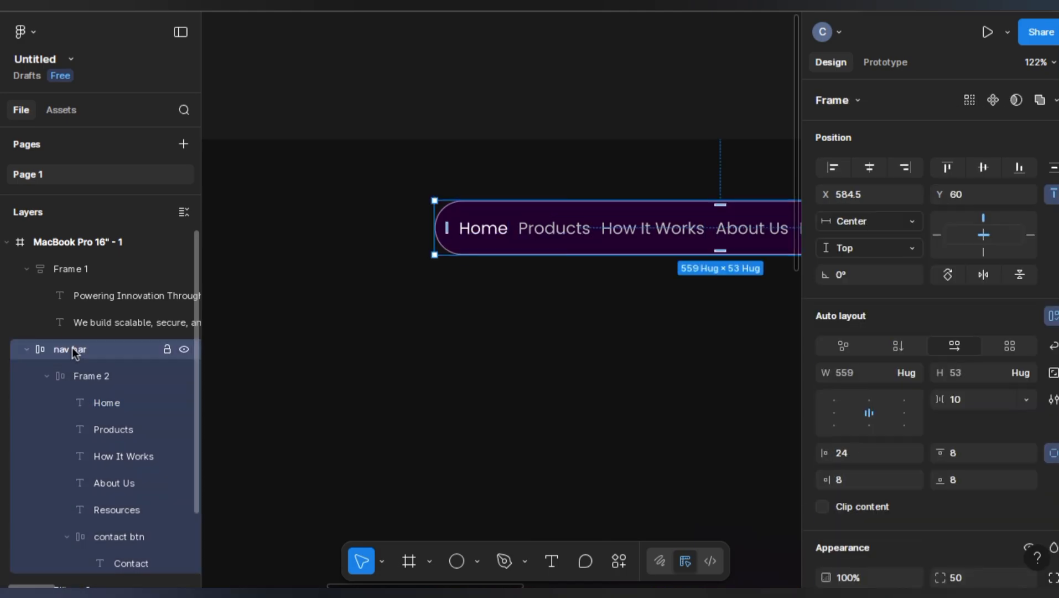
key(ctrl+v)
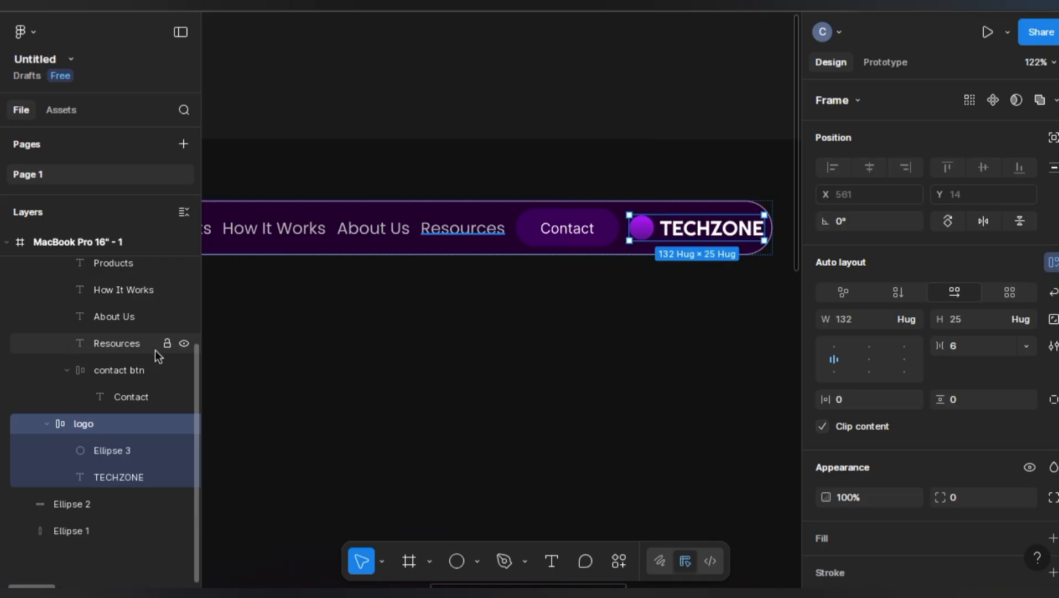
key(Left)
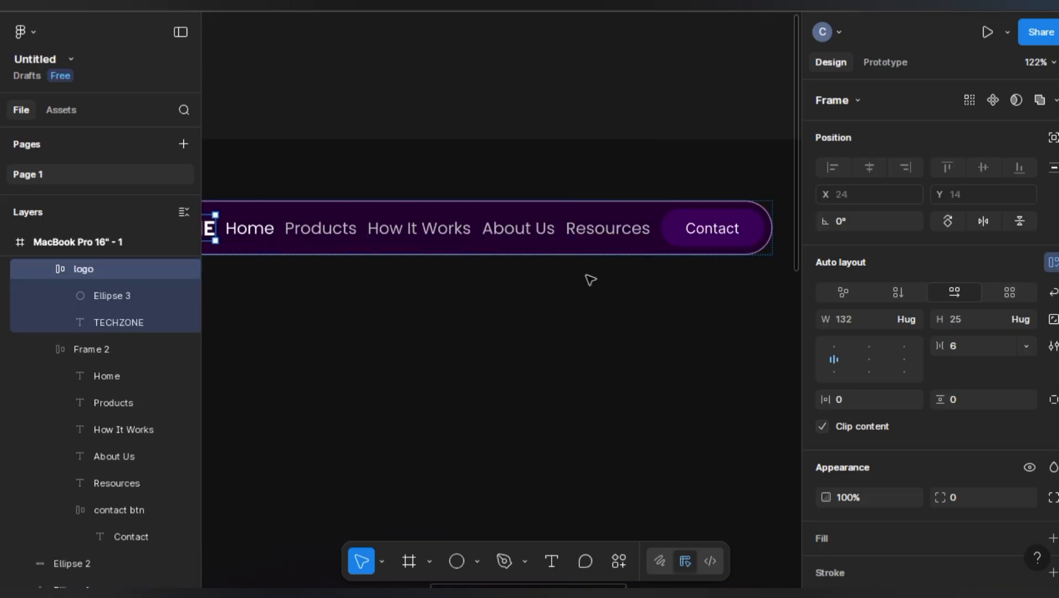
scroll(591, 280, left, 10)
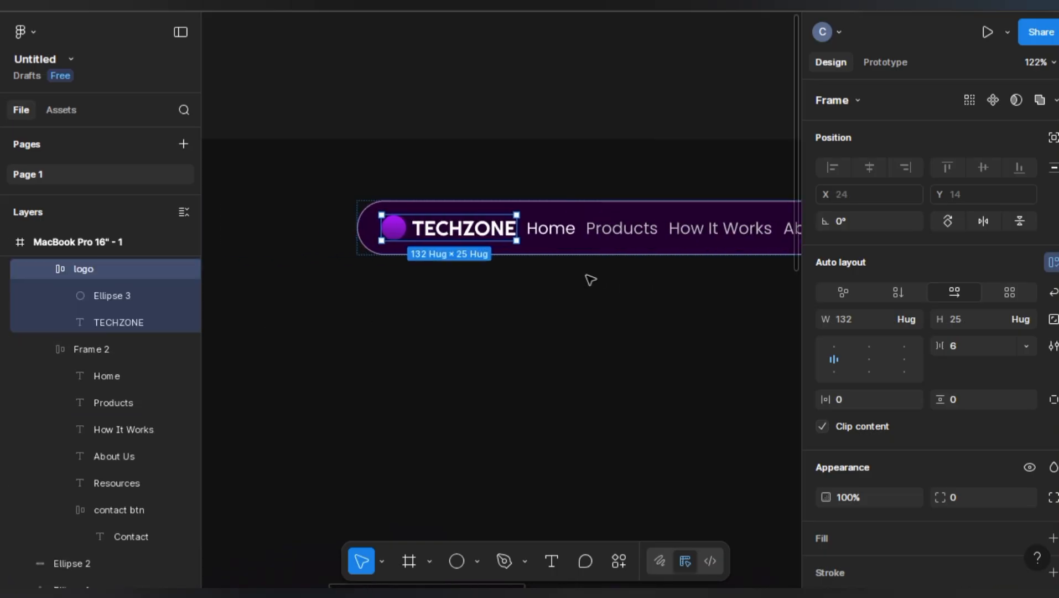
click(536, 83)
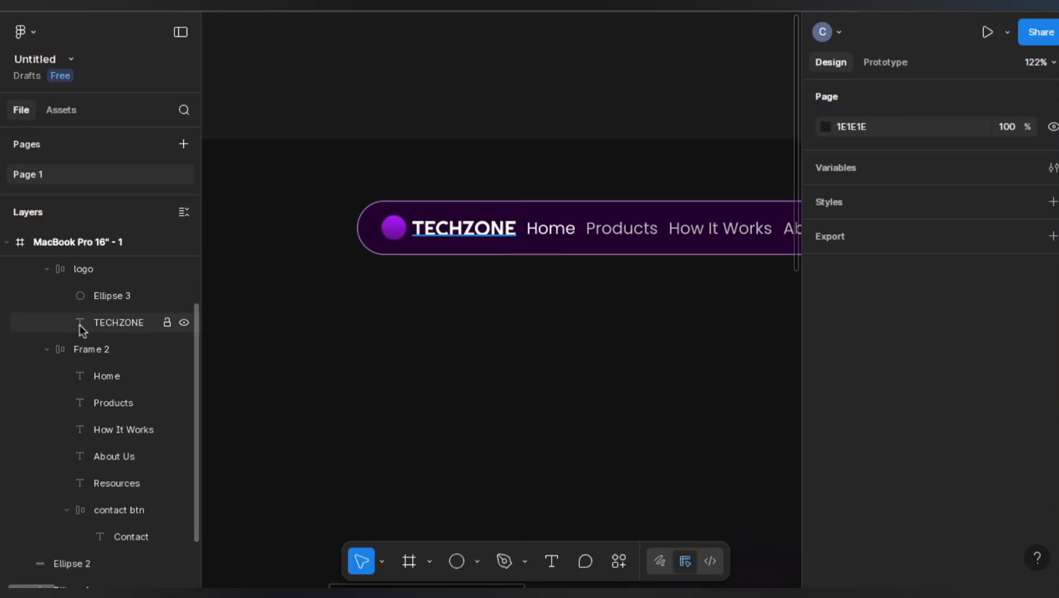
Collapse the nav bar's logo and Frame 2 layers and set the nav bar's auto layout gap to 20.
click(46, 347)
click(47, 269)
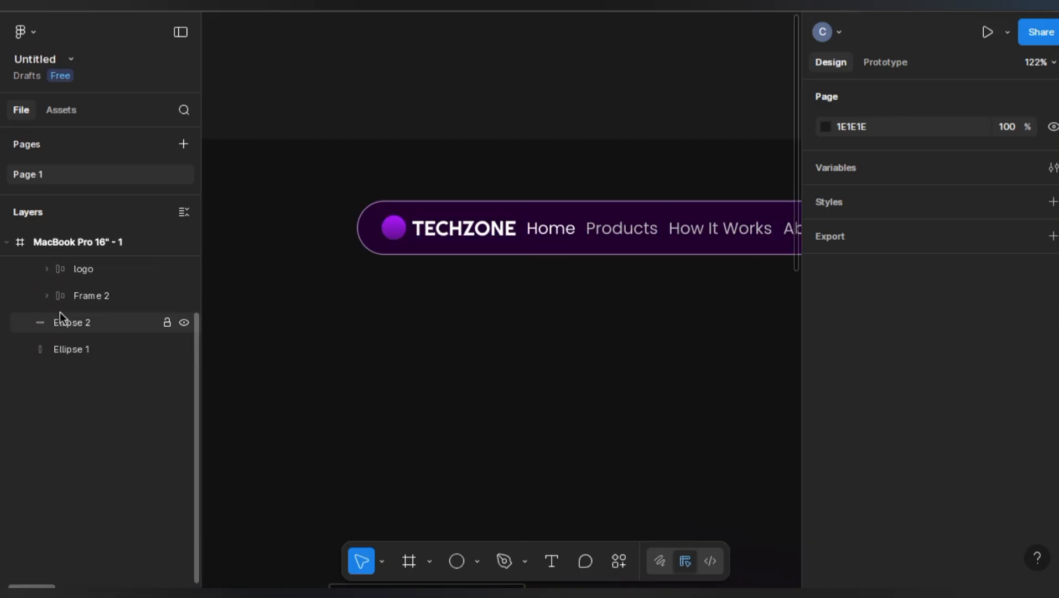
scroll(60, 312, up, 2)
click(69, 351)
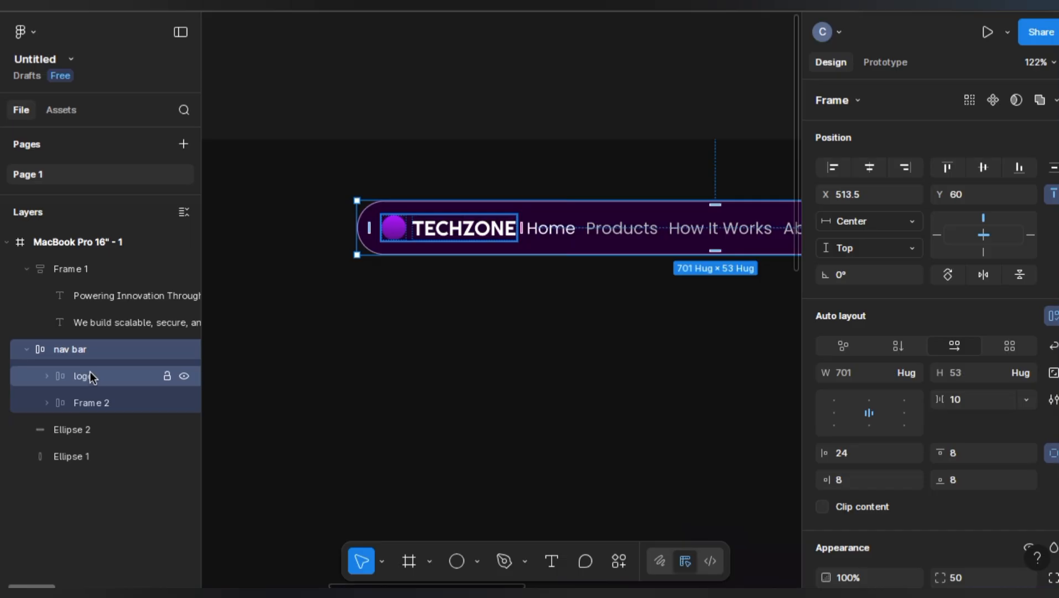
click(966, 406)
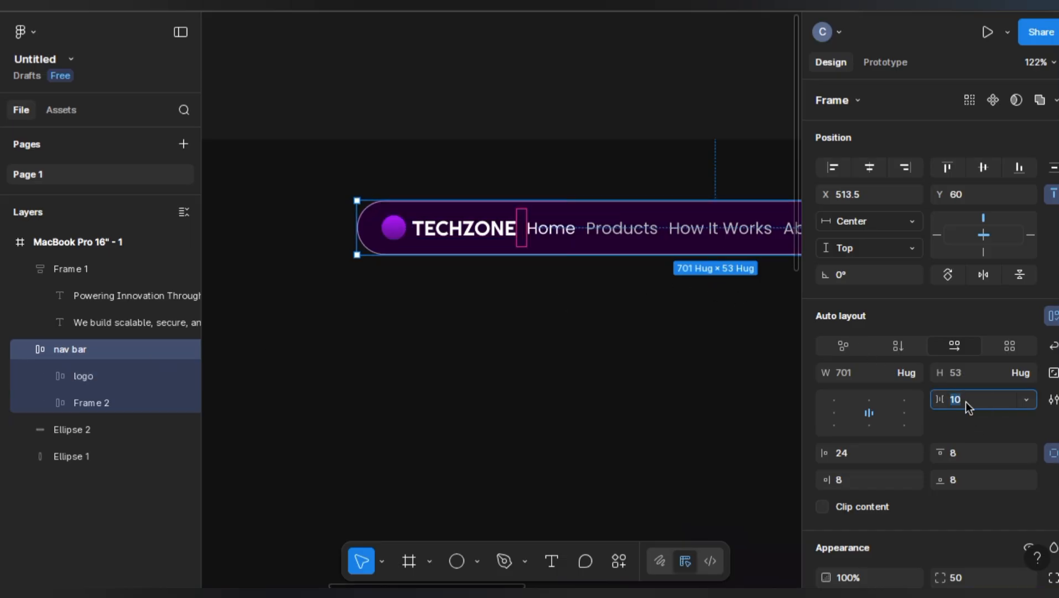
text(24)
key(Return)
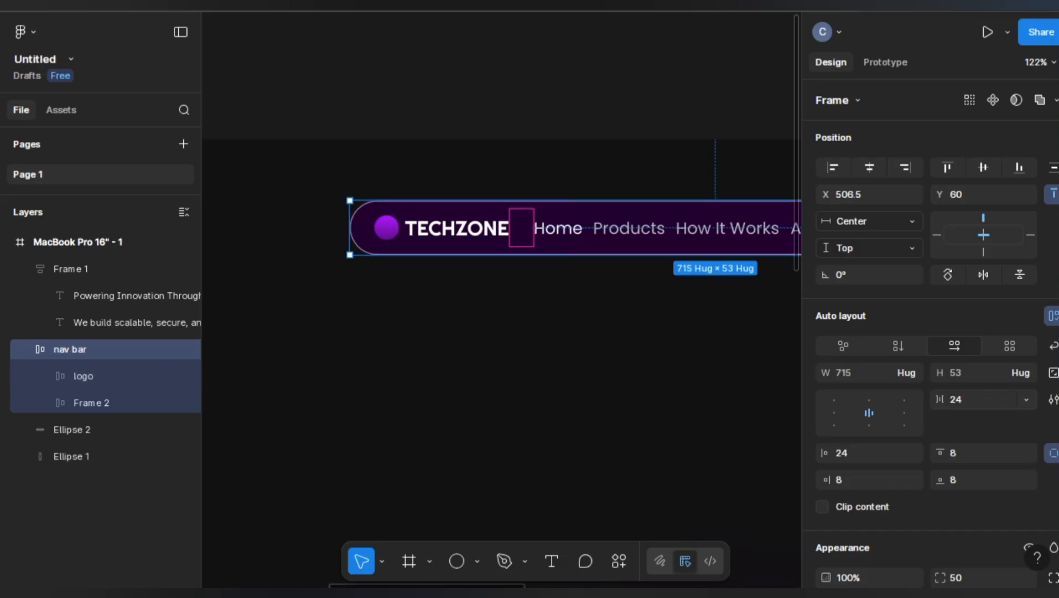
text(20)
key(Return)
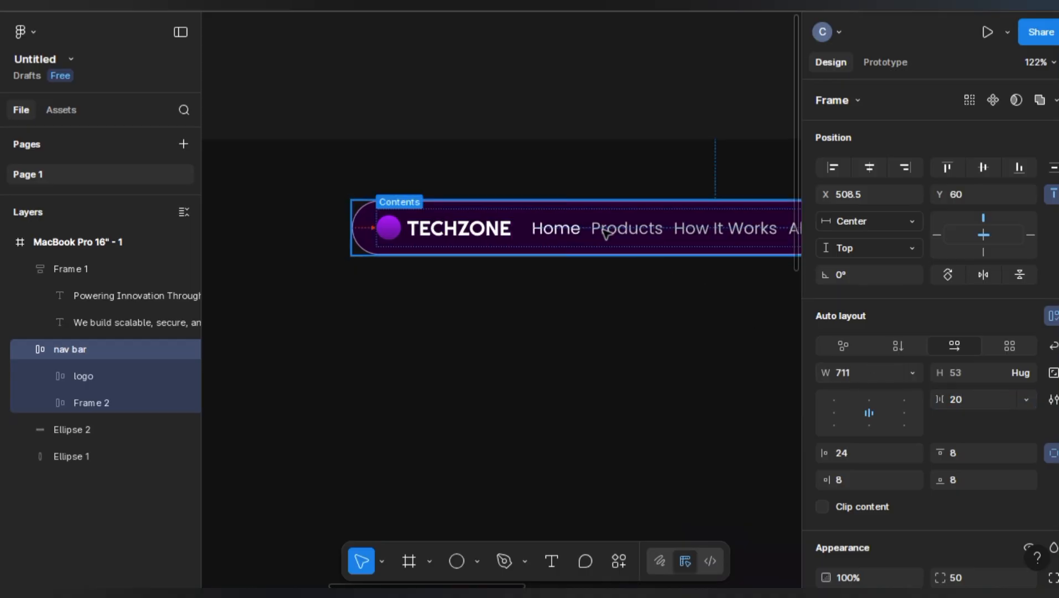
Wrap the Home, Products, How It Works, About Us and Resources texts in their own auto layout frame.
scroll(604, 230, down, 3)
drag(639, 196, 480, 193)
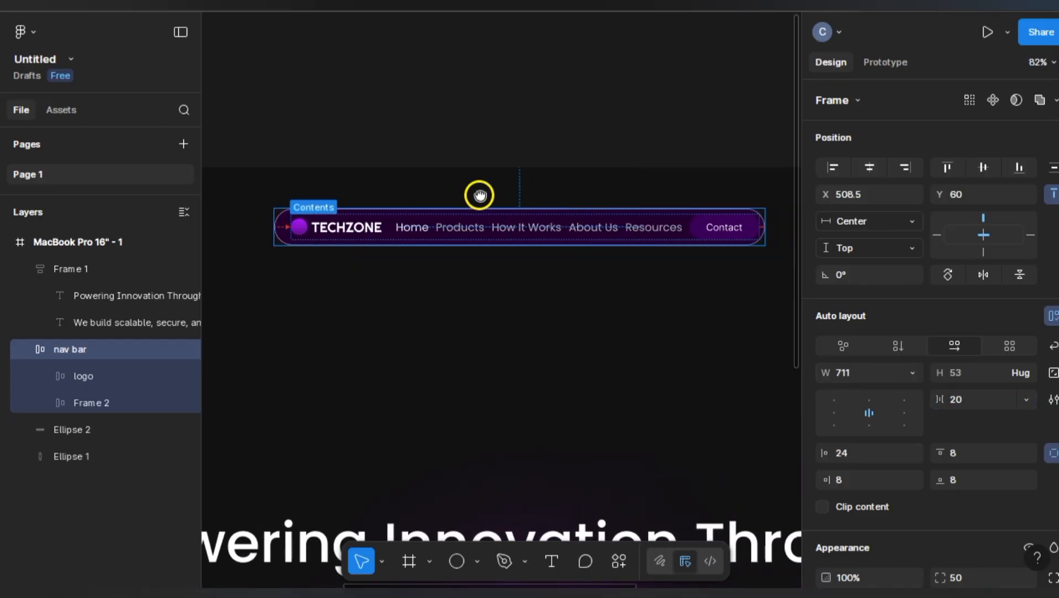
click(696, 235)
click(691, 232)
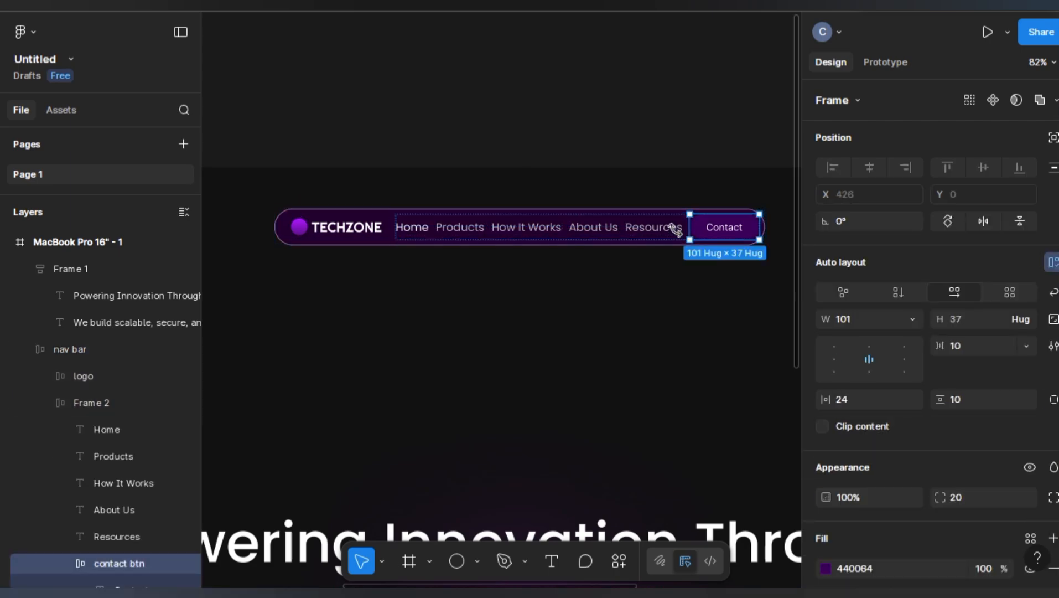
click(657, 235)
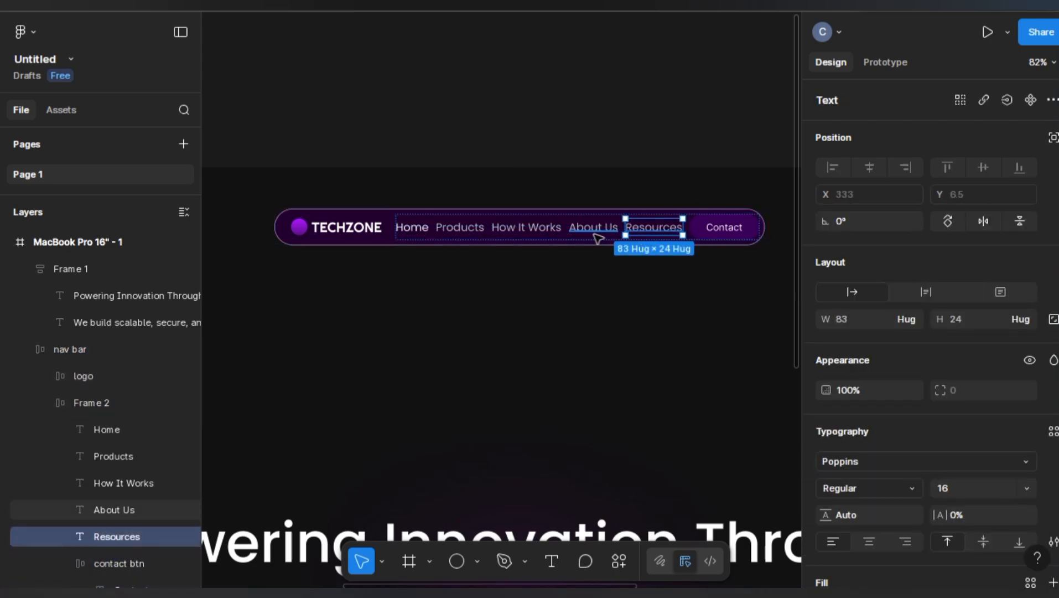
shift+click(565, 235)
shift+click(534, 230)
shift+click(465, 229)
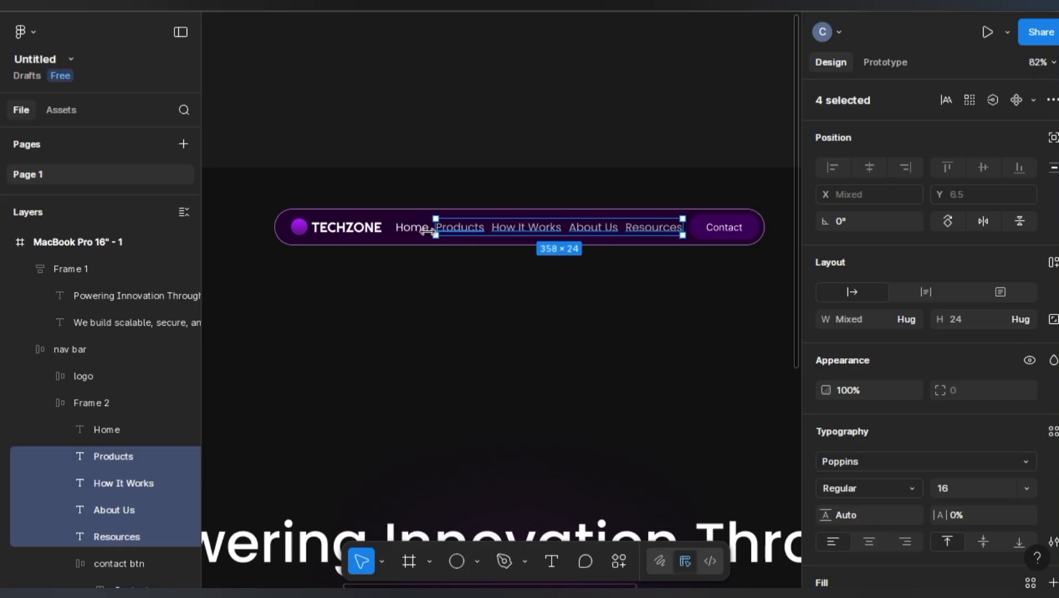
shift+click(424, 233)
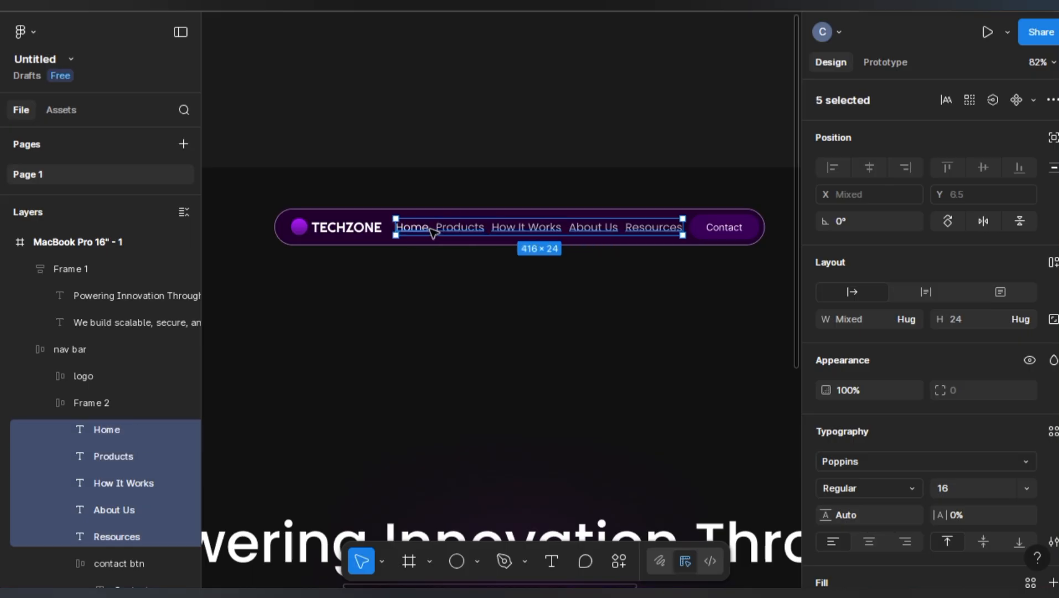
key(shift+a)
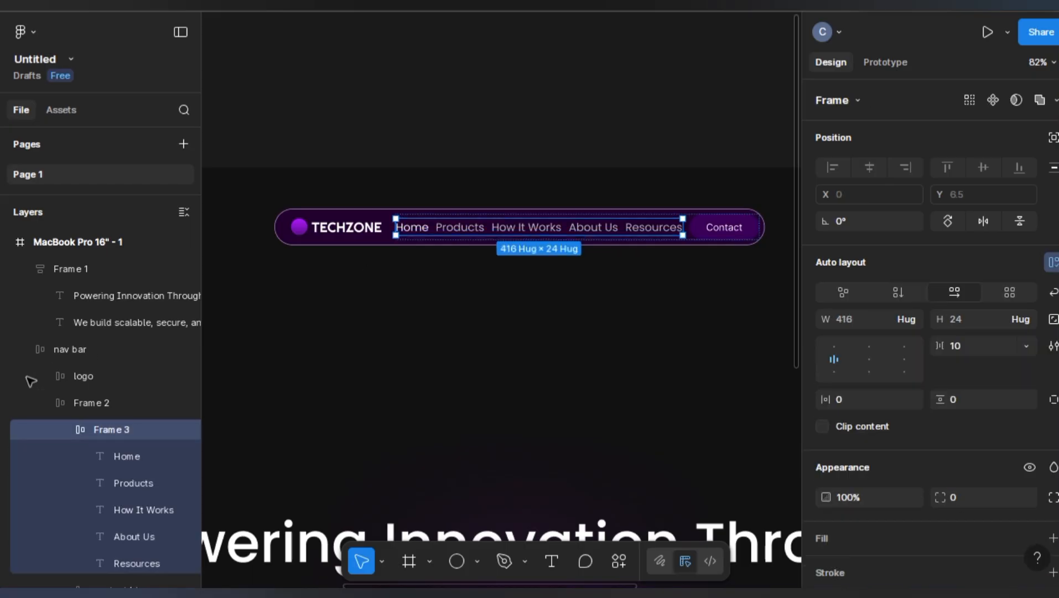
Move the new links frame out of Frame 2 to sit directly below logo in the nav bar, and rename it Nav links.
drag(99, 430, 78, 395)
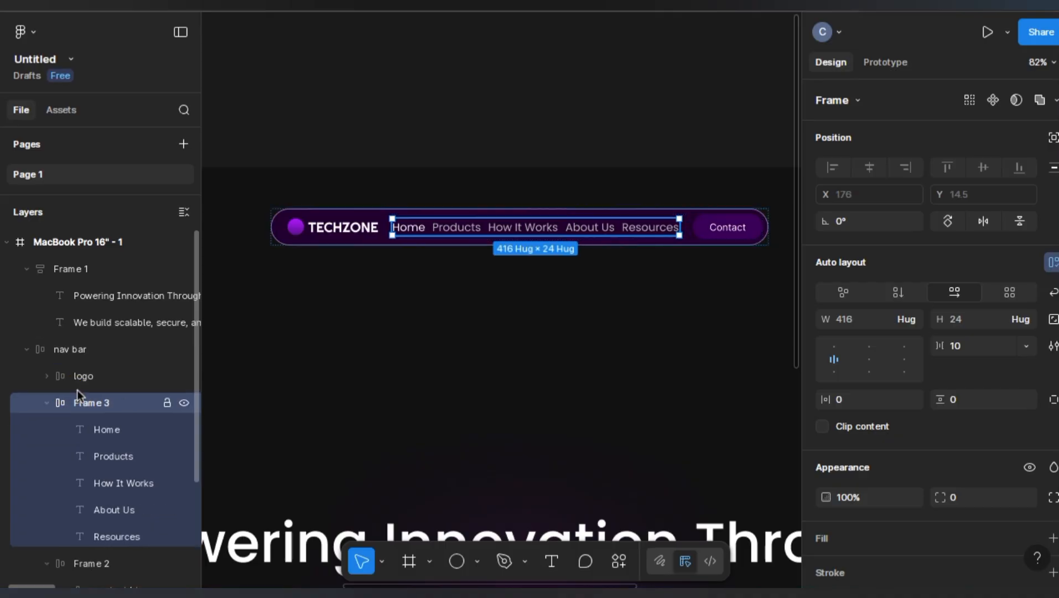
click(46, 402)
double_click(101, 404)
text(Nav)
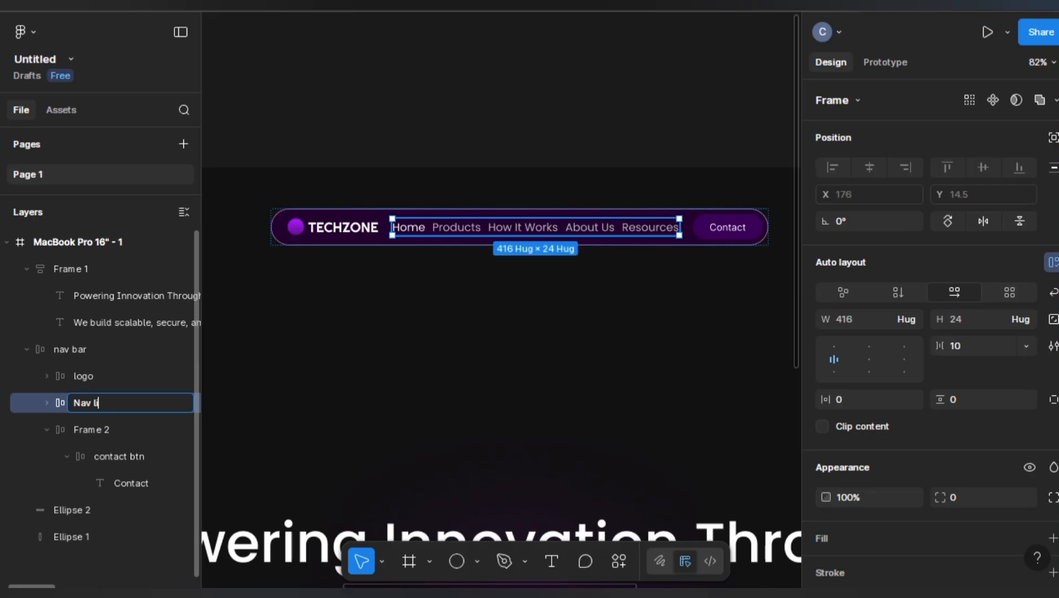
text( links)
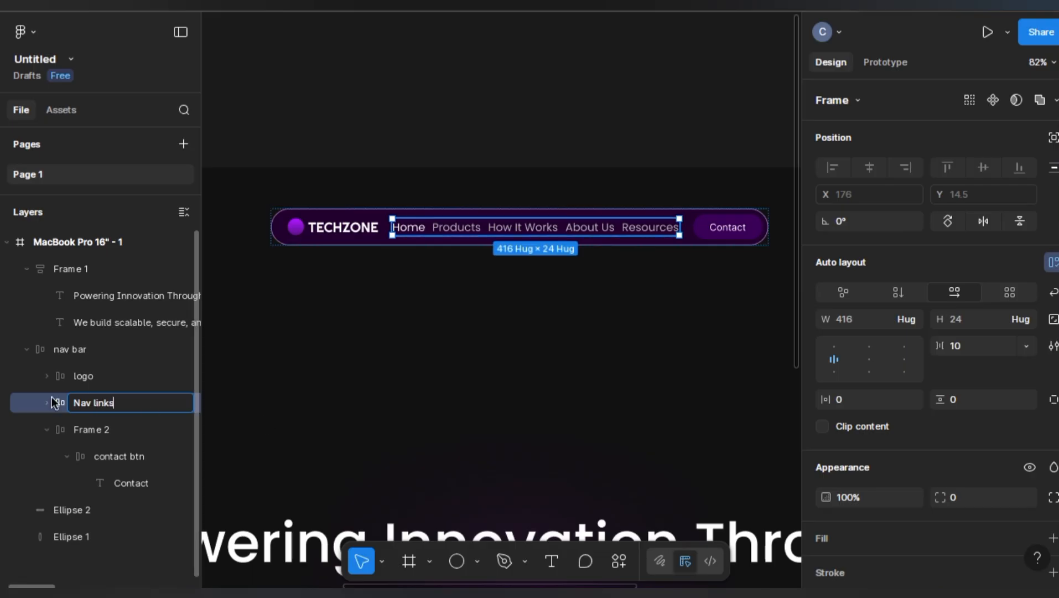
Rename Frame 2, which holds the contact button, as contact_btn_frame and collapse its layers.
double_click(113, 431)
text(contact_btn)
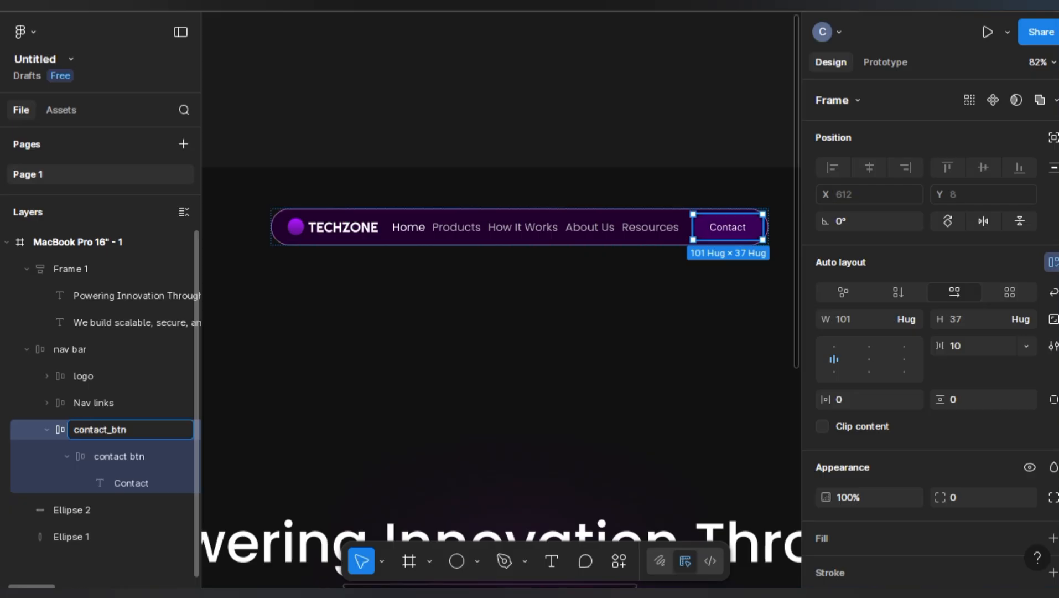
key(Return)
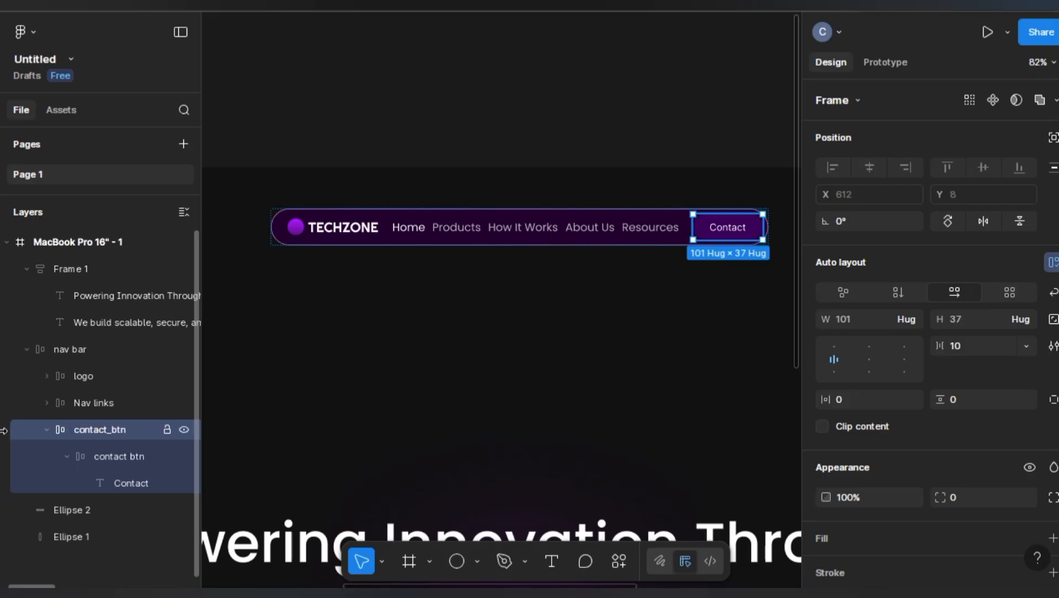
click(46, 430)
double_click(97, 430)
key(Right)
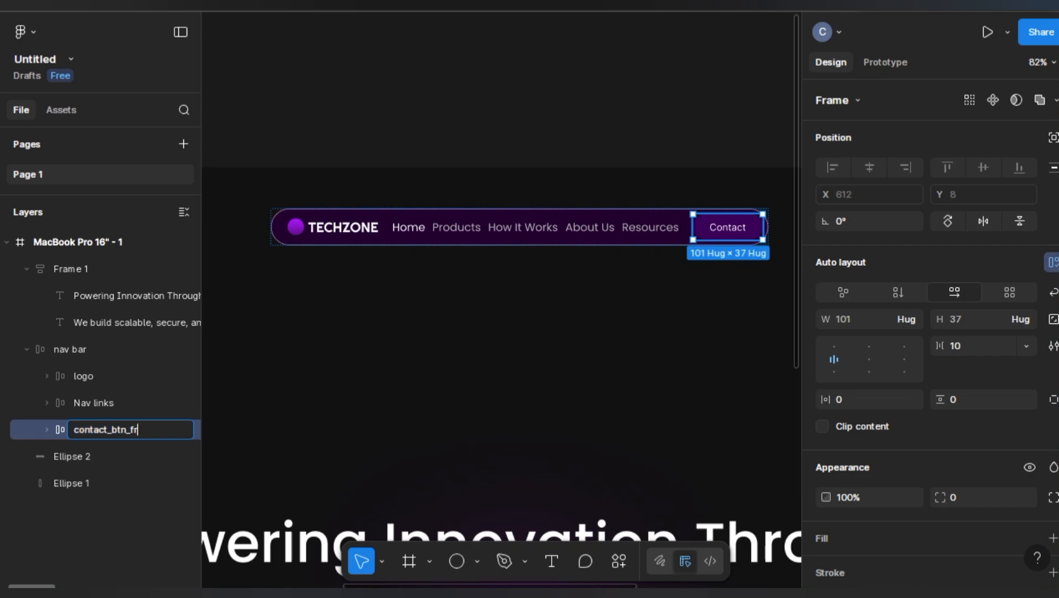
key(Return)
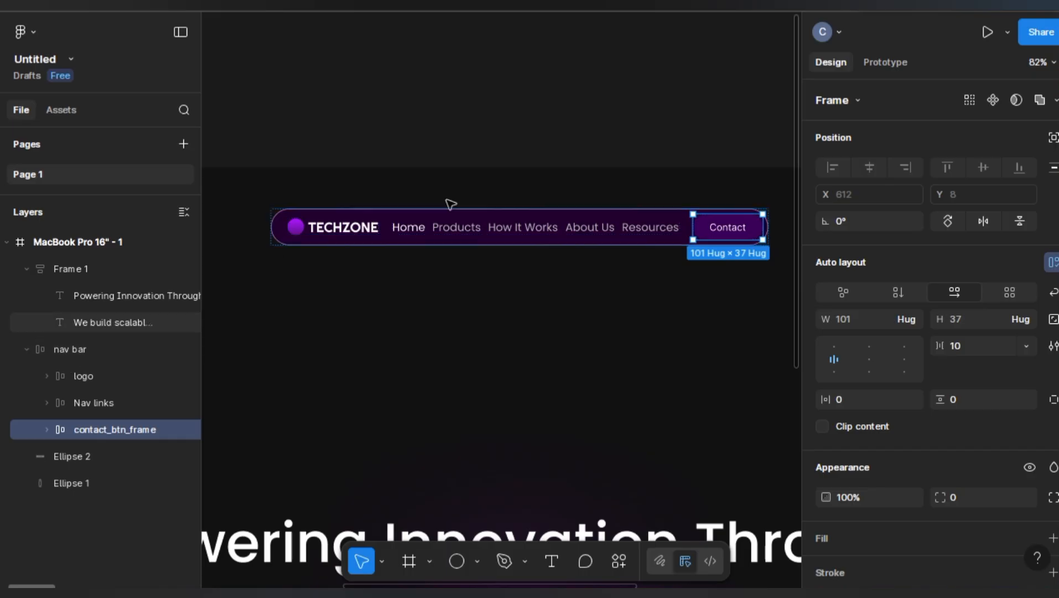
click(458, 97)
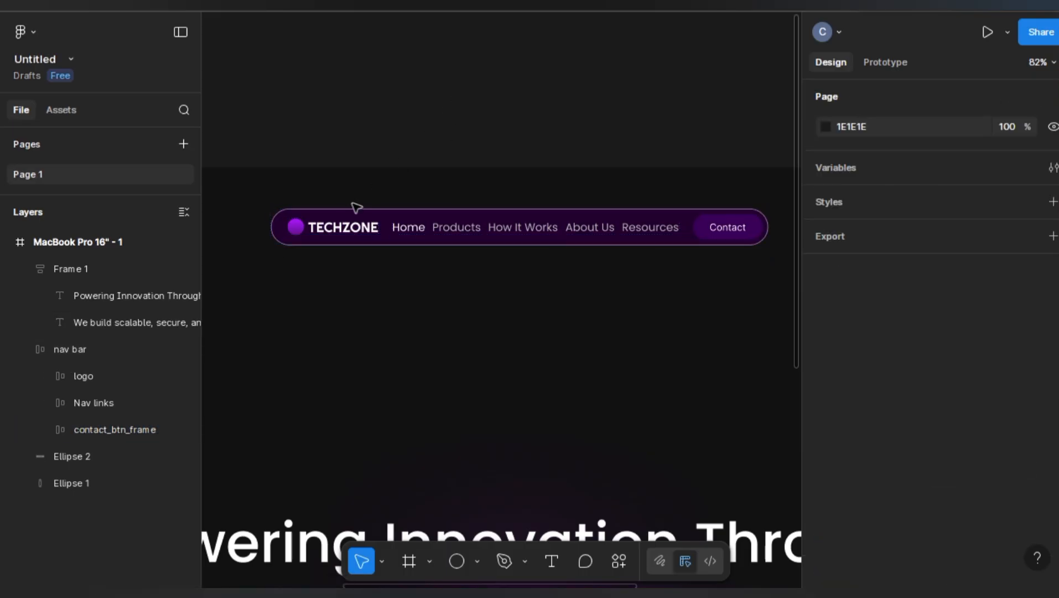
Set the nav bar's left padding to 16.
click(88, 366)
click(91, 350)
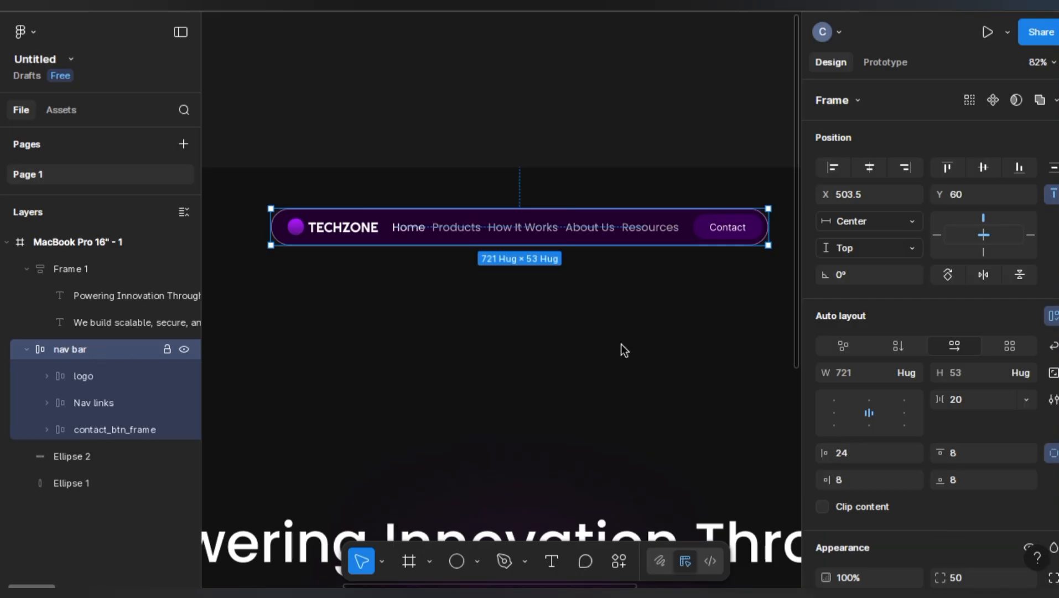
click(876, 457)
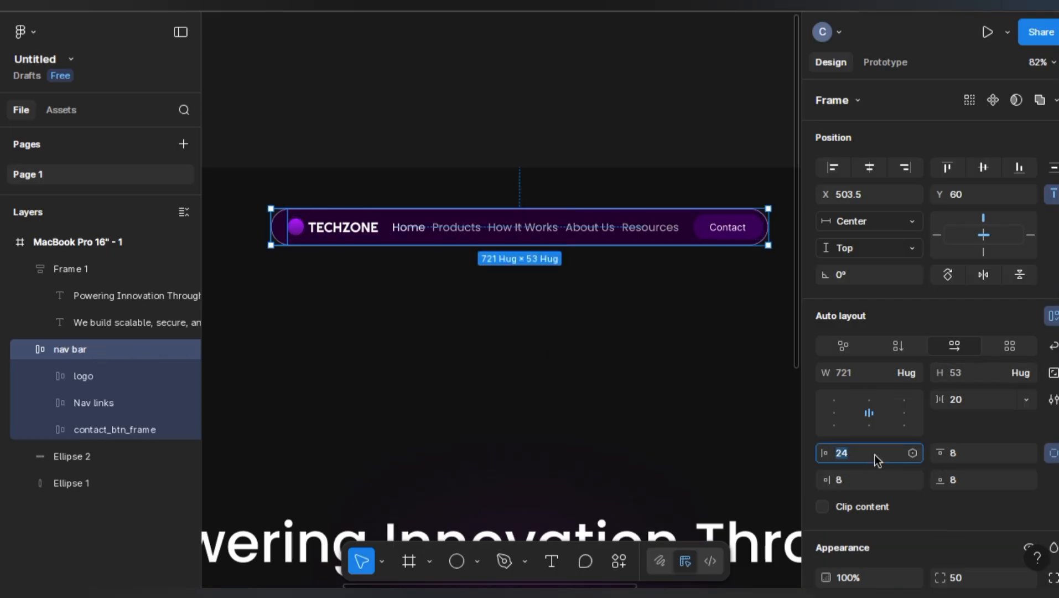
text(8)
key(Return)
click(875, 457)
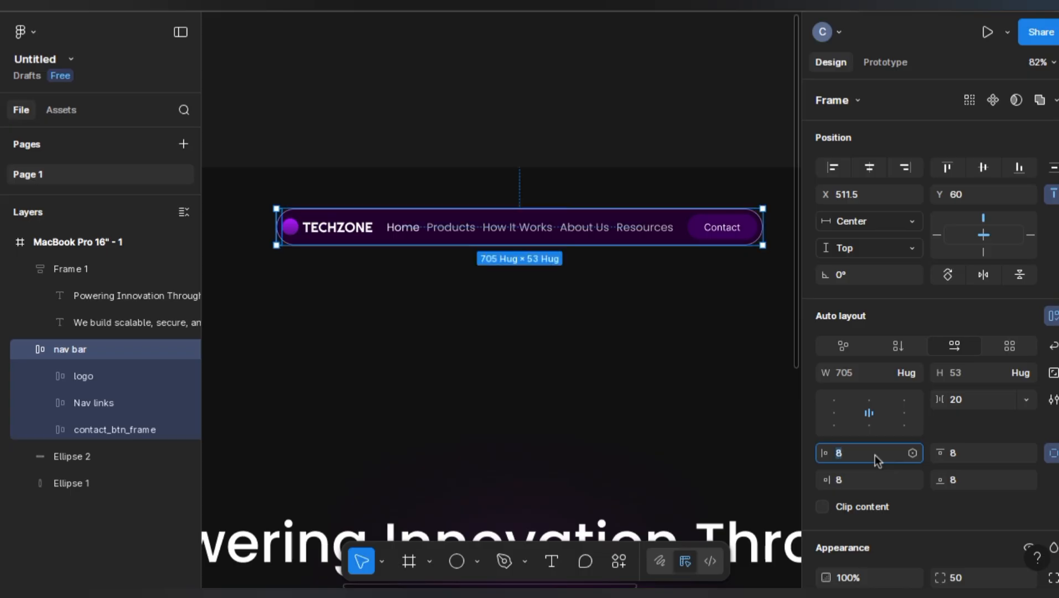
text(16)
key(Return)
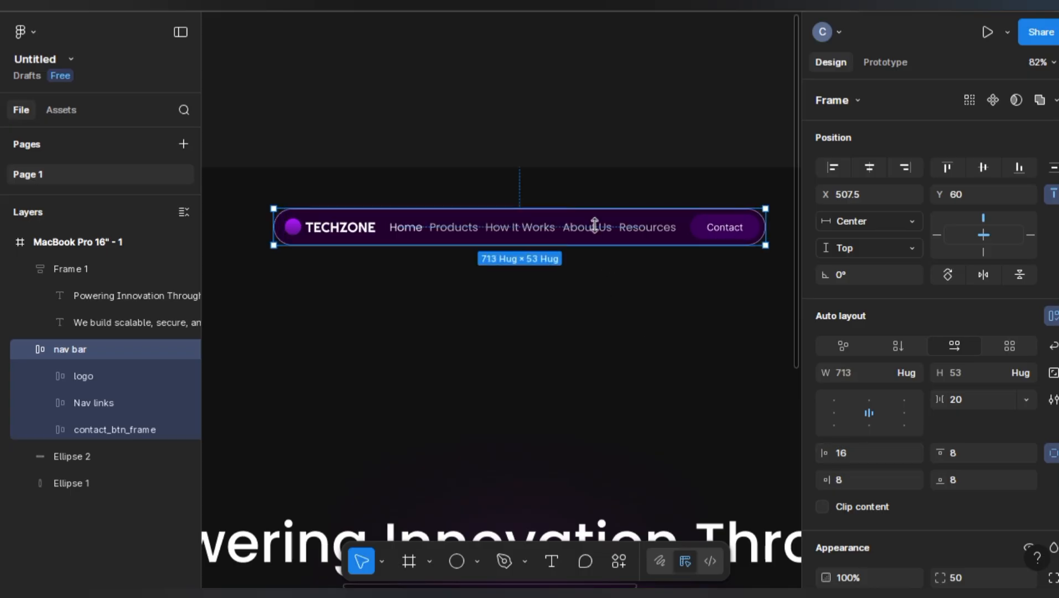
click(687, 137)
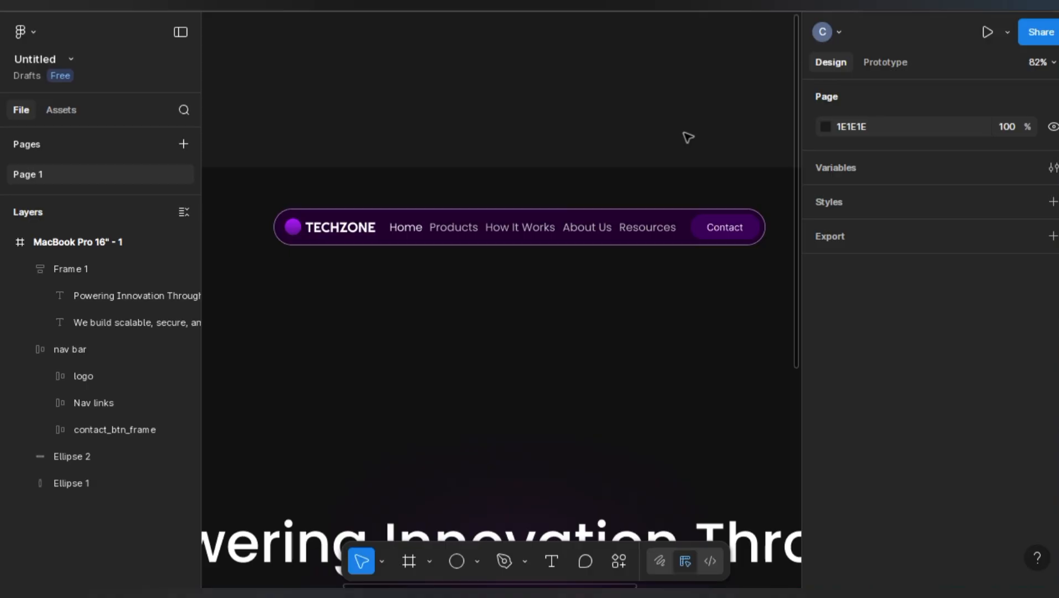
Move Frame 1, holding the headline and the subtext, slightly higher in the hero section.
scroll(663, 139, down, 5)
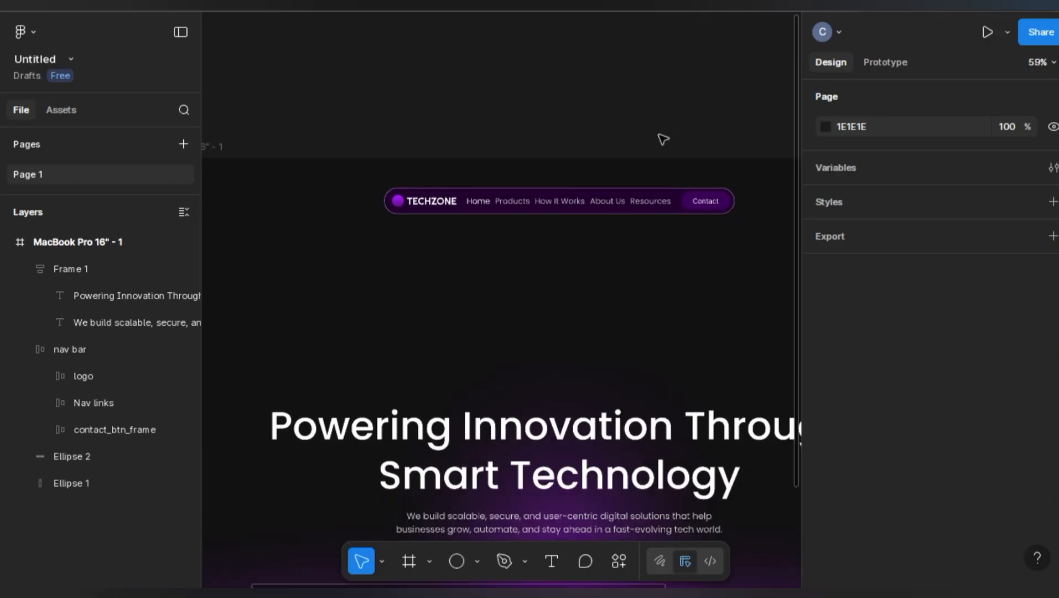
drag(616, 191, 580, 204)
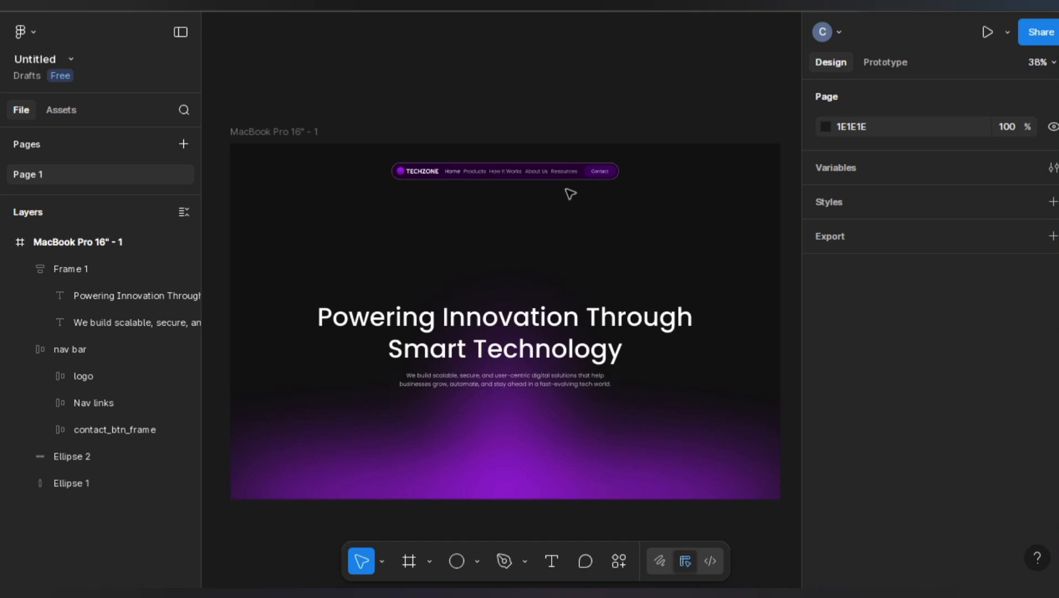
click(540, 342)
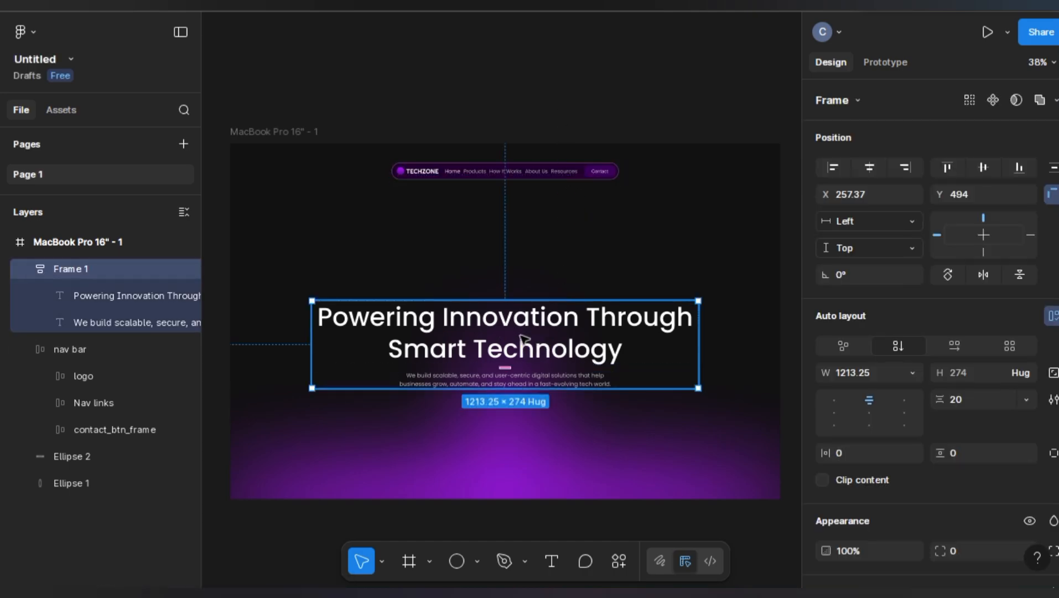
drag(520, 332, 520, 326)
Move the two purple glow ellipses, Ellipse 1 and Ellipse 2, down together by a small distance.
click(502, 467)
shift+click(513, 422)
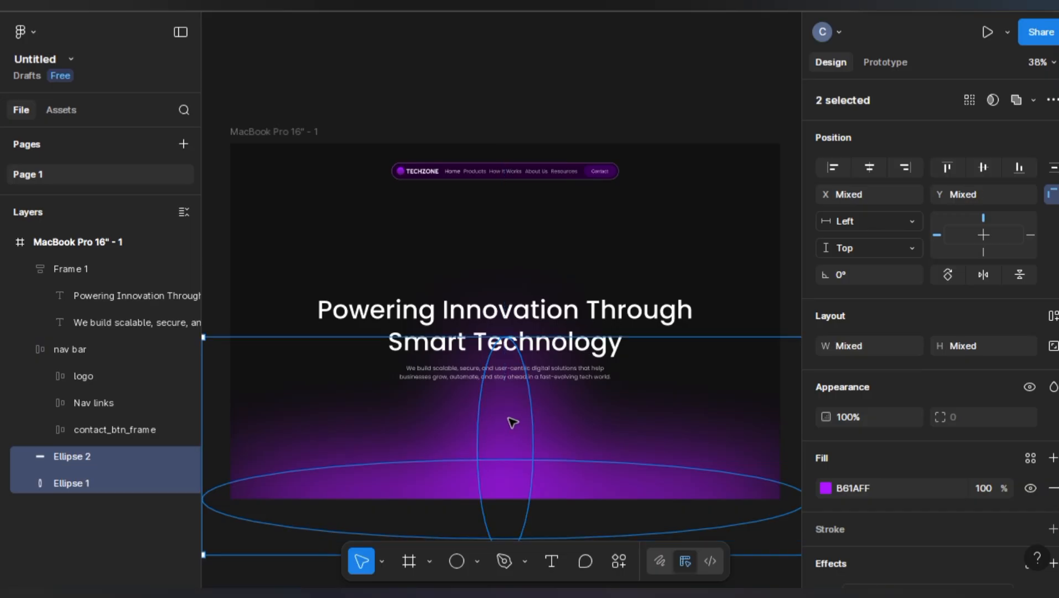
drag(509, 416, 506, 432)
click(607, 119)
Shorten the vertical glow Ellipse 1 from its upper end to a height of about 609.
click(516, 372)
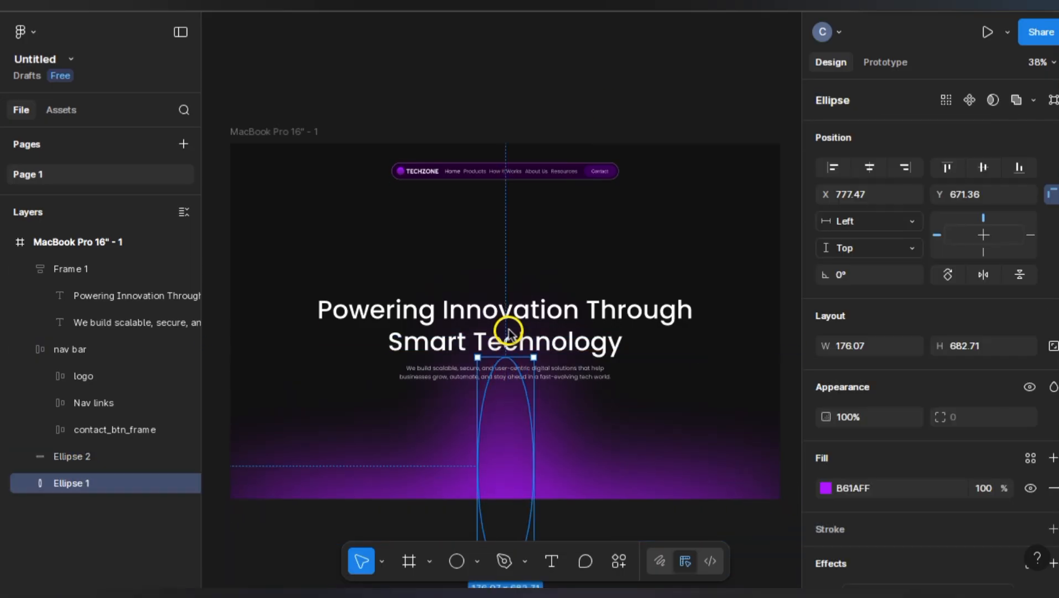
drag(509, 332, 507, 381)
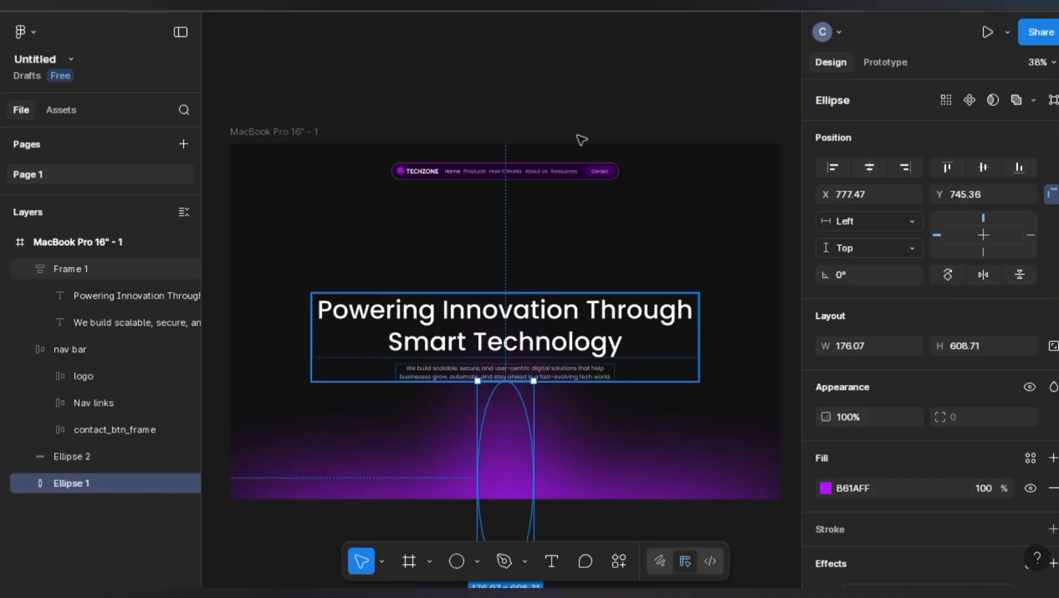
click(584, 137)
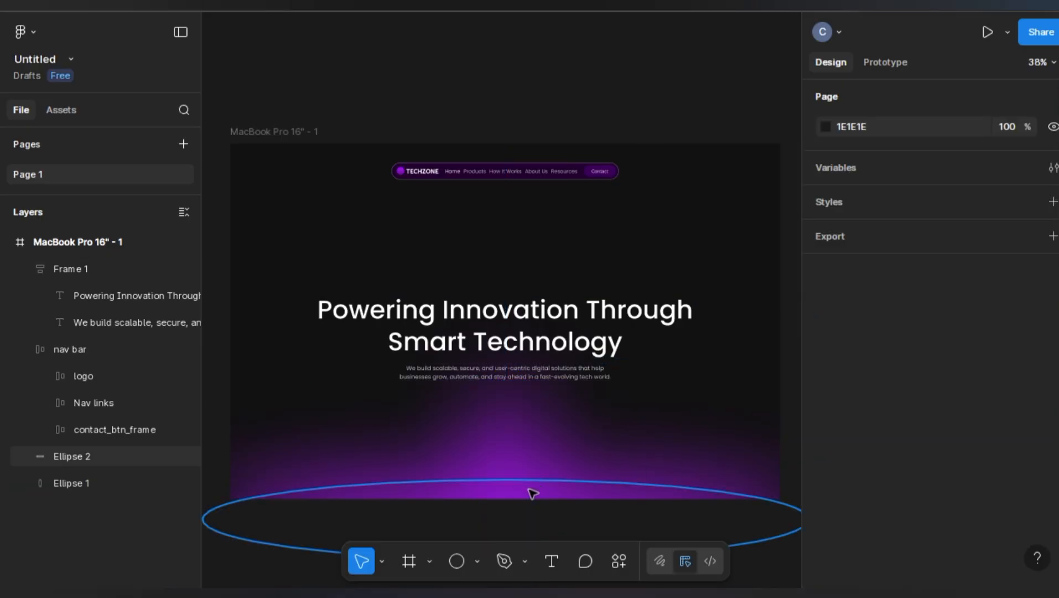
Duplicate the wide glow Ellipse 2 to the hero's upper edge, centre it horizontally and place it at about Y -227.
drag(534, 493, 596, 165)
click(870, 167)
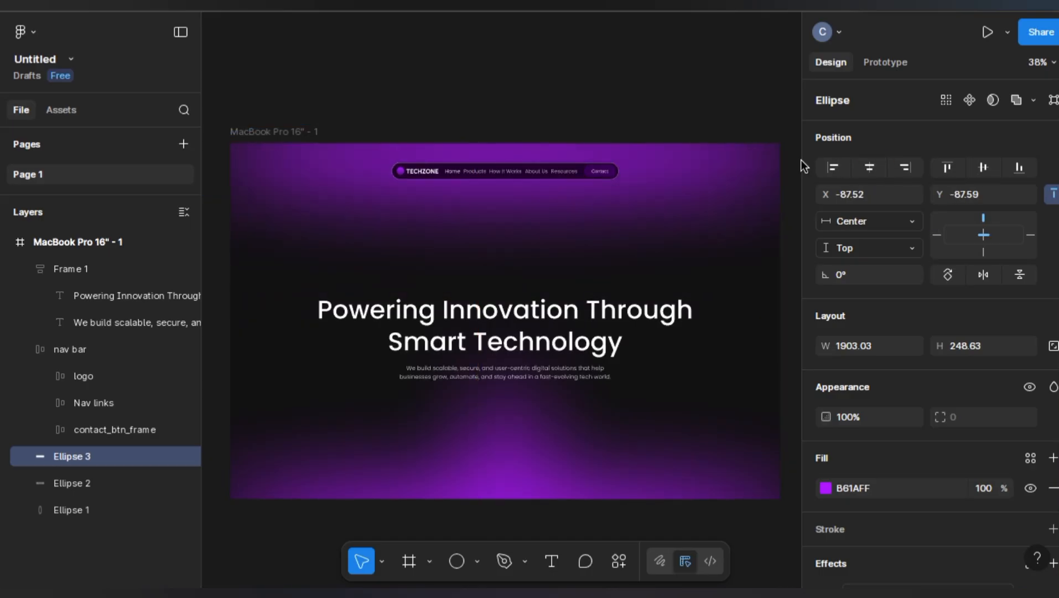
drag(707, 179, 702, 150)
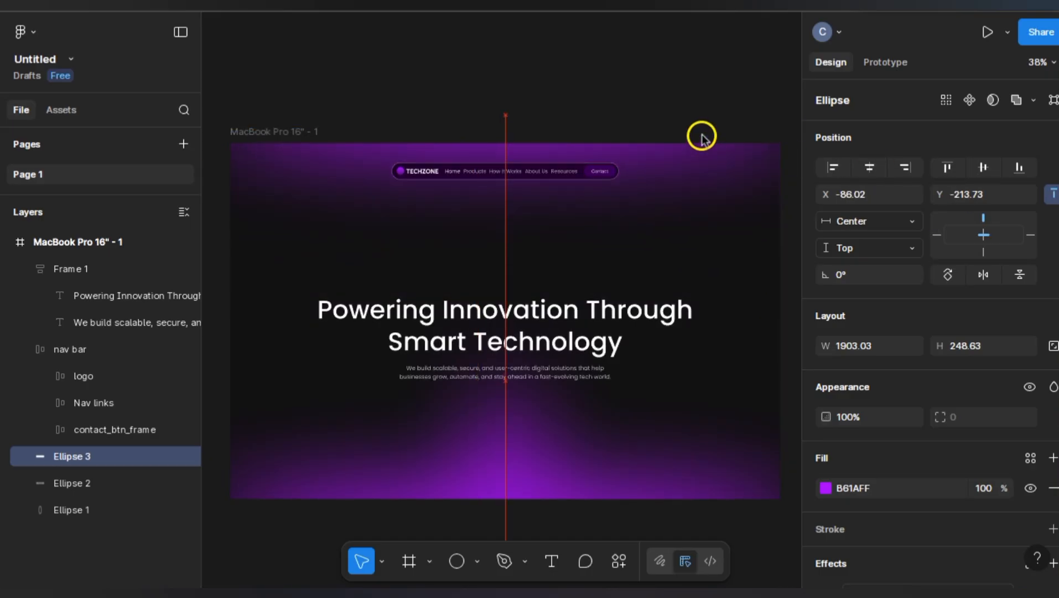
drag(702, 138, 695, 148)
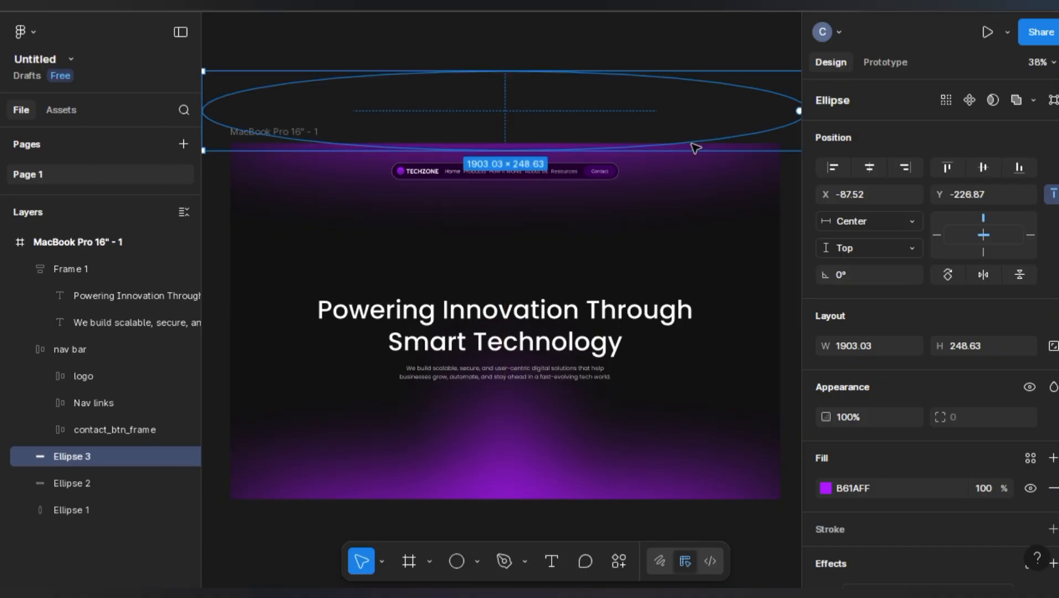
click(692, 39)
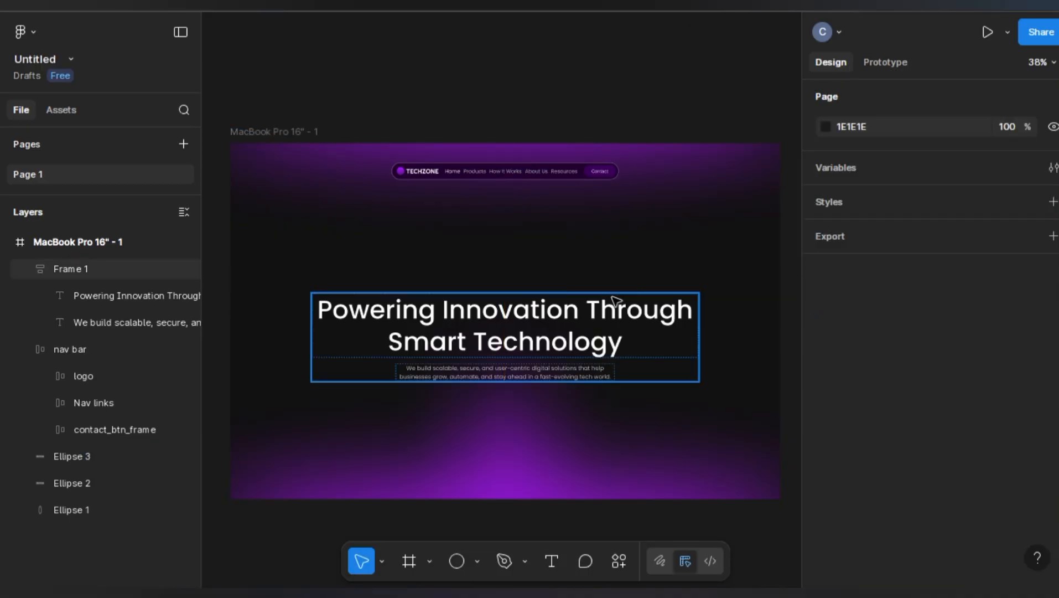
Select Ellipse 1 and Ellipse 2 and move both further down, placing Ellipse 2 at about Y 1094.
scroll(612, 300, down, 3)
click(599, 280)
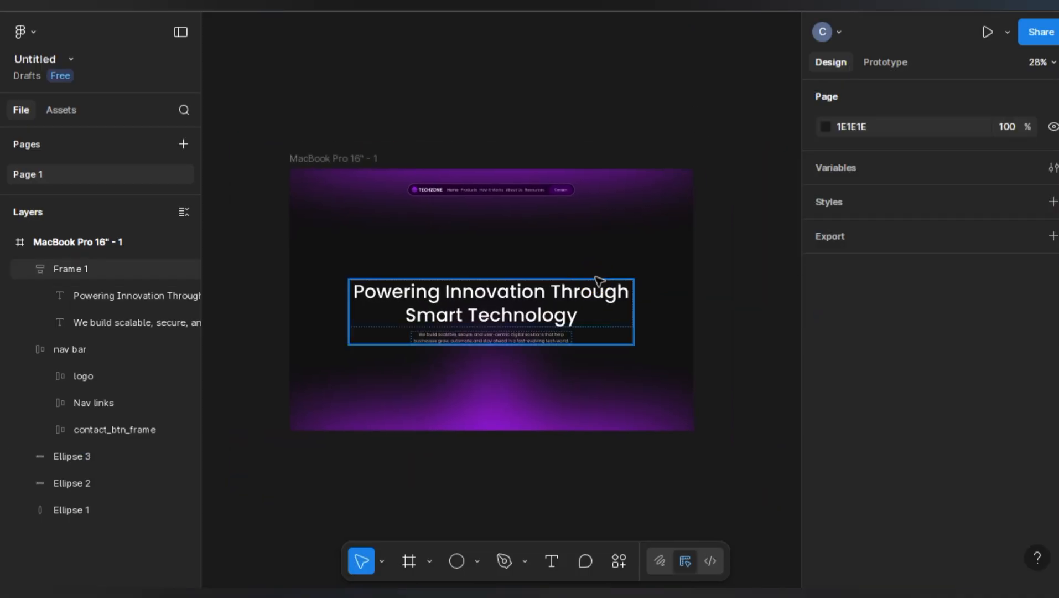
scroll(526, 390, up, 2)
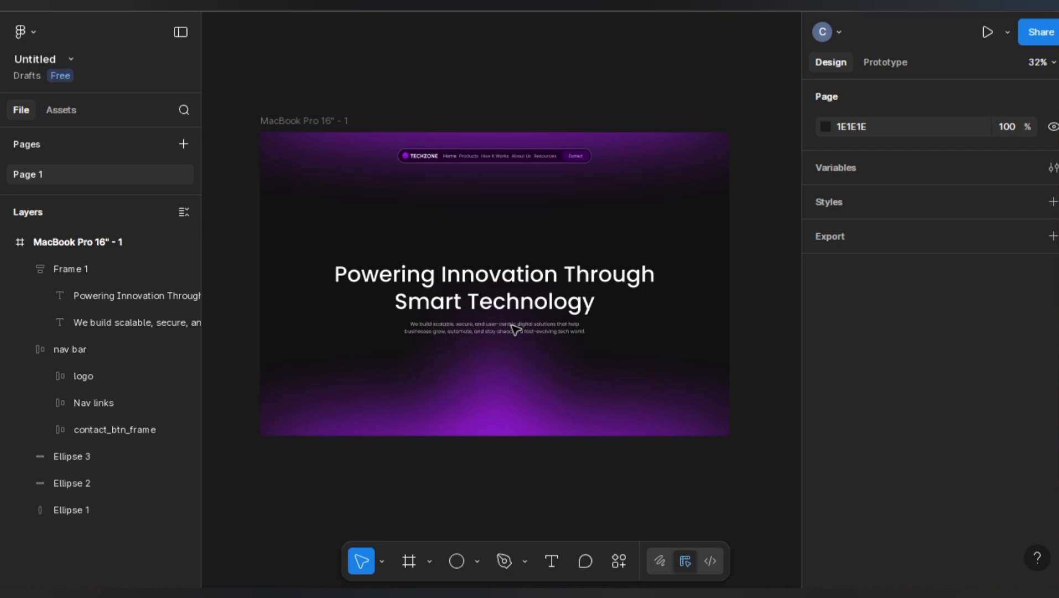
click(502, 383)
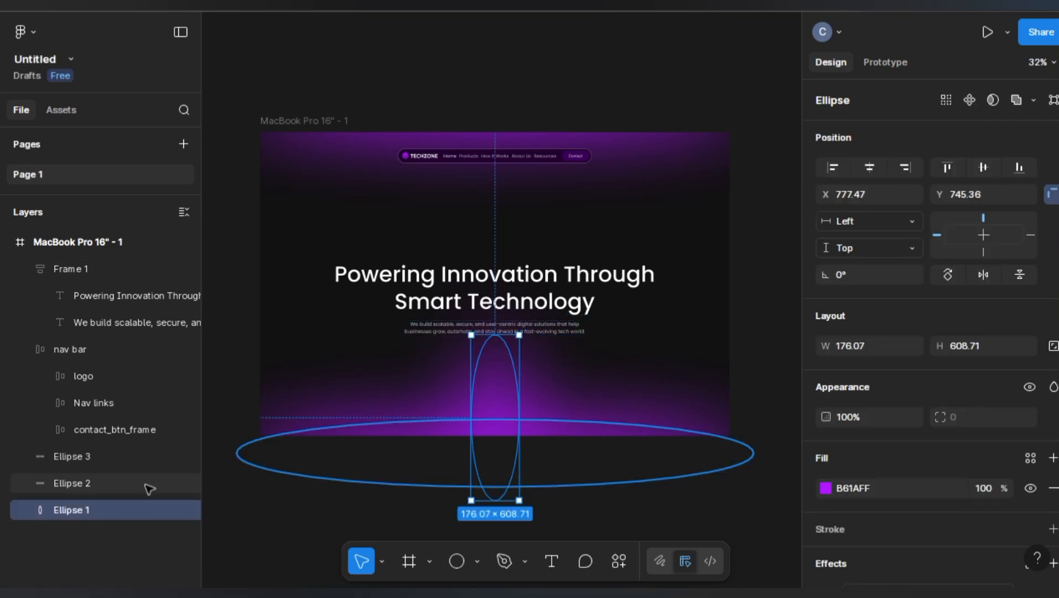
shift+click(83, 486)
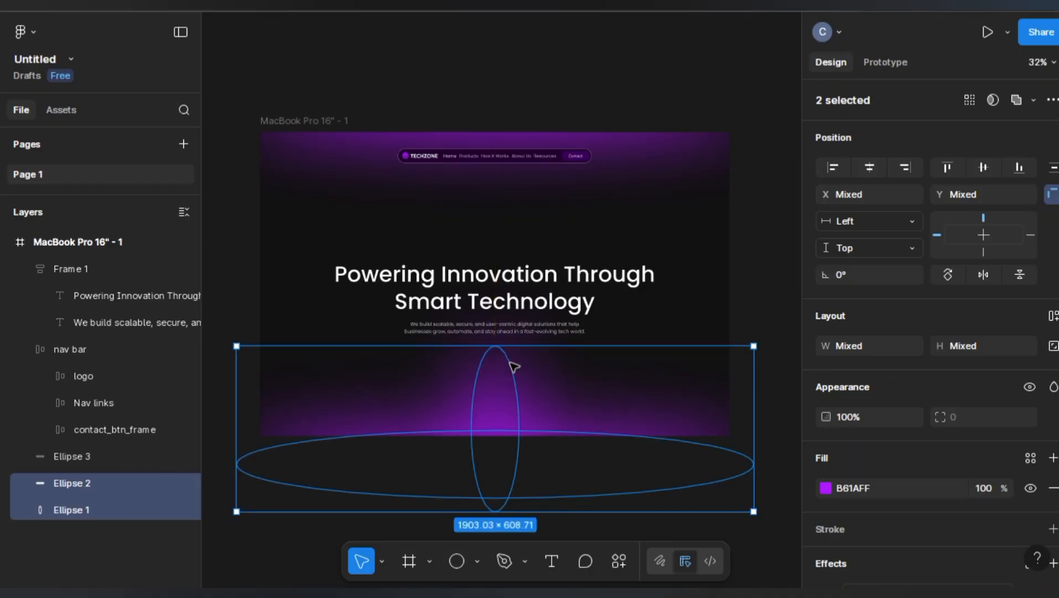
drag(514, 366, 520, 366)
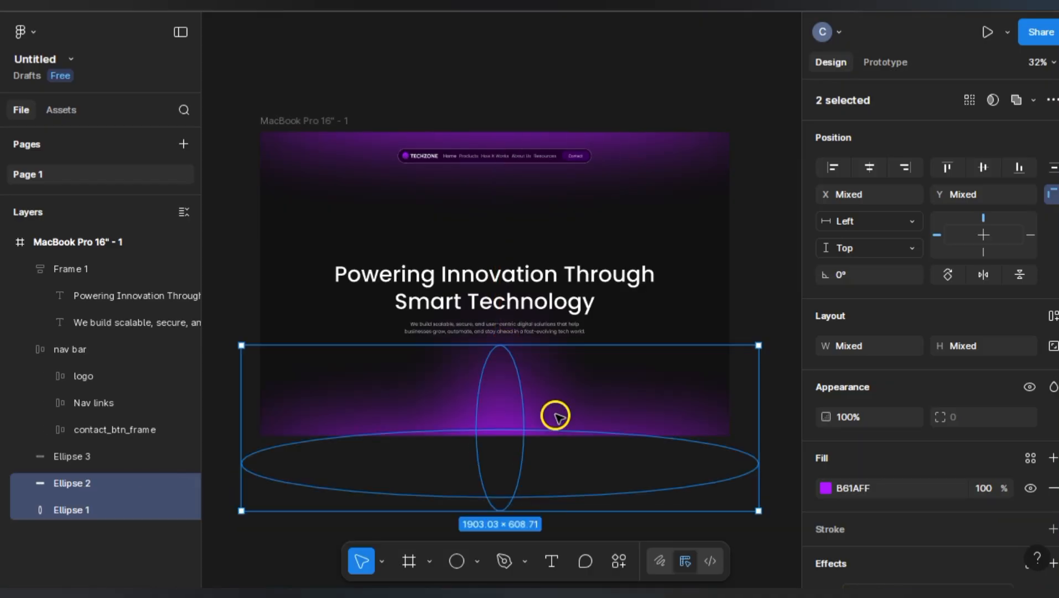
click(328, 449)
Raise Ellipse 2 to about Y 1088 and lower the vertical glow Ellipse 1 to about Y 836.
click(81, 459)
click(83, 483)
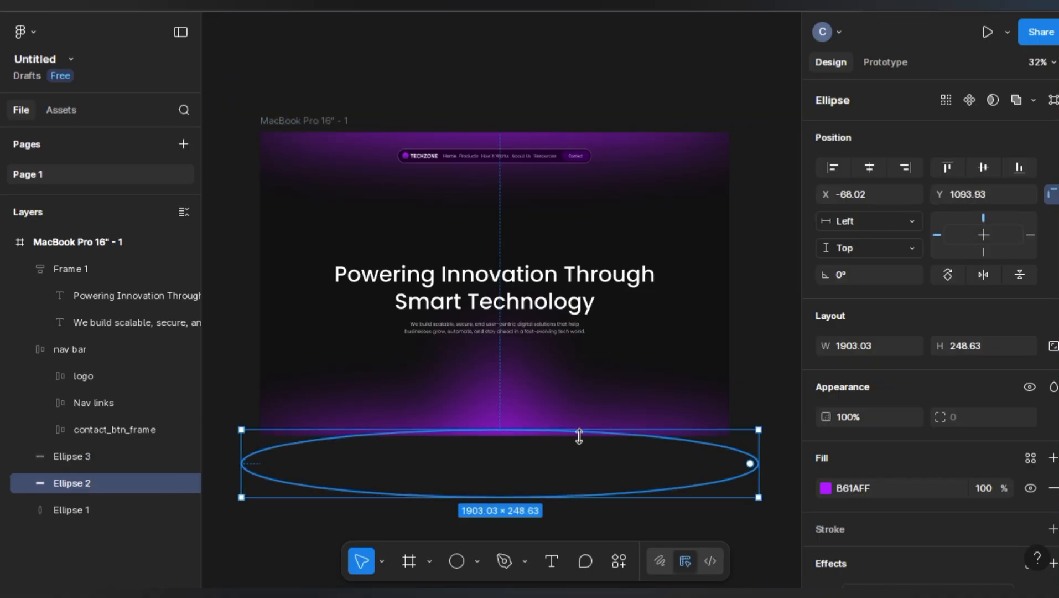
drag(571, 438, 570, 437)
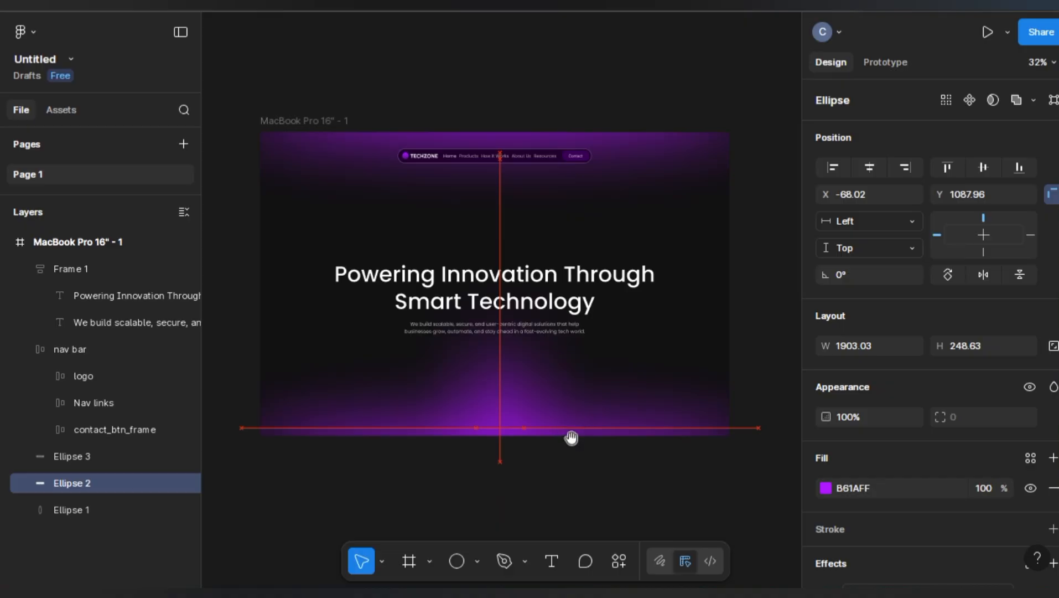
drag(503, 371, 502, 385)
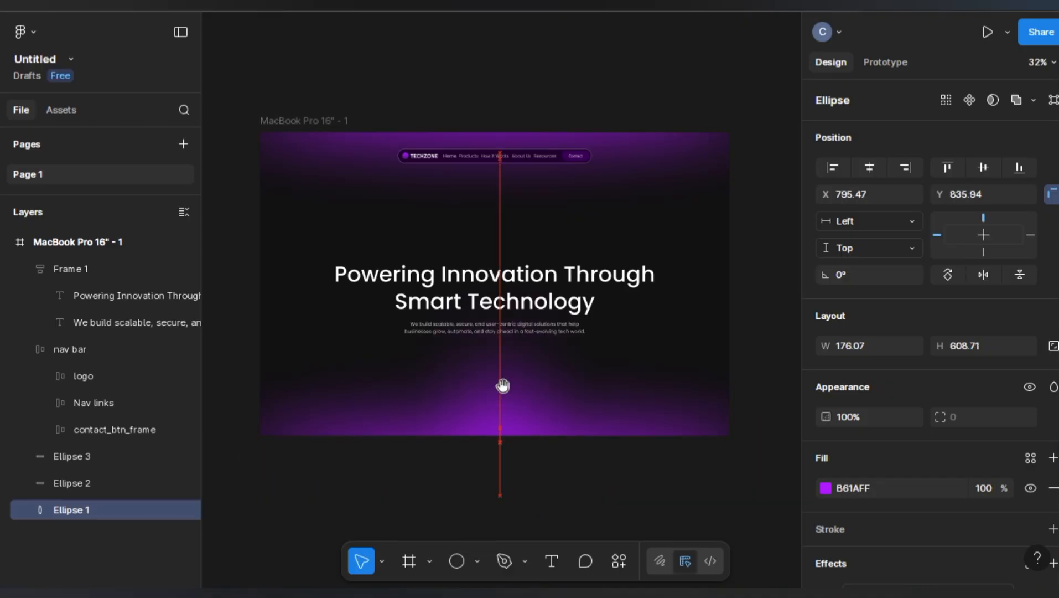
click(72, 456)
Set the headline text's font size to 100 and its line height to 120.
scroll(499, 135, down, 3)
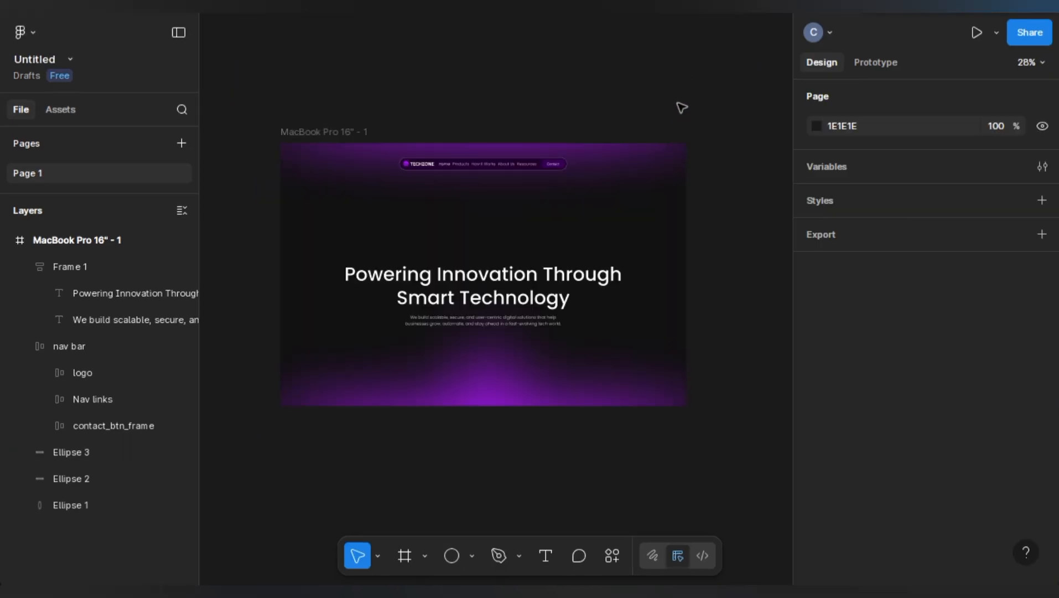
scroll(542, 328, up, 3)
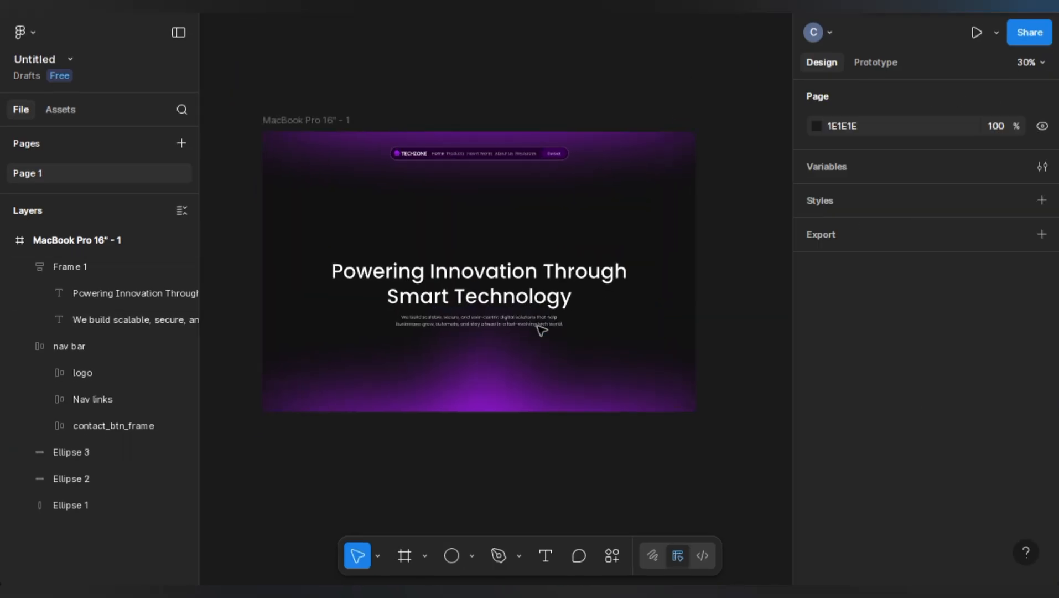
scroll(520, 316, down, 1)
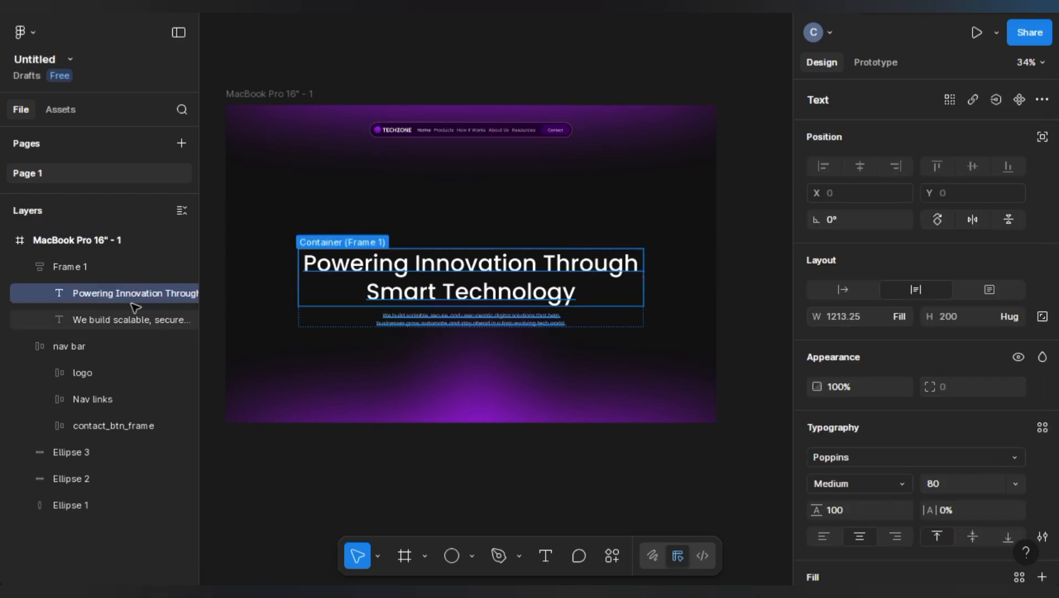
click(92, 266)
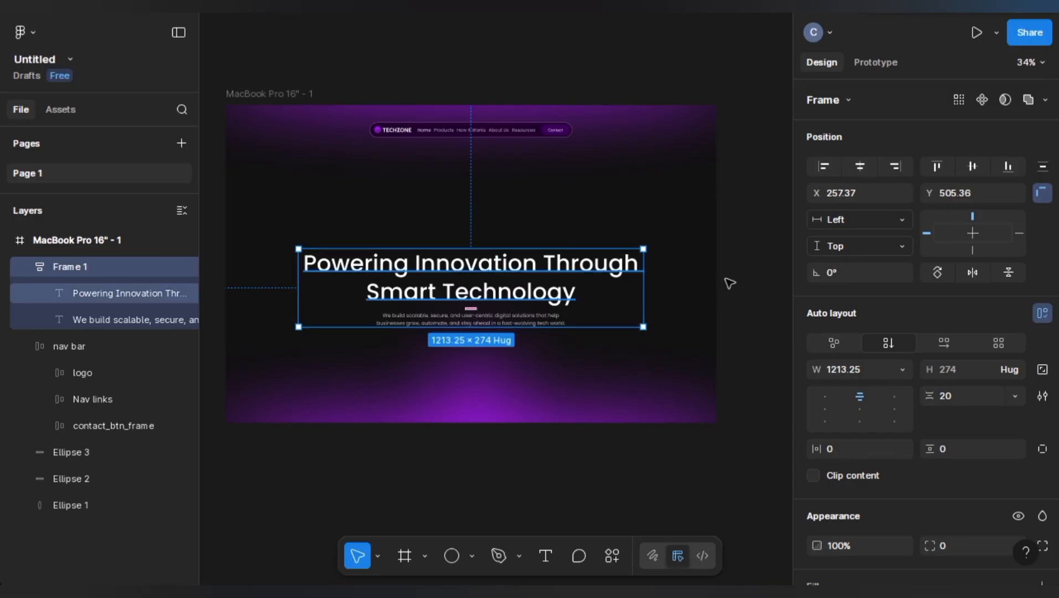
click(950, 483)
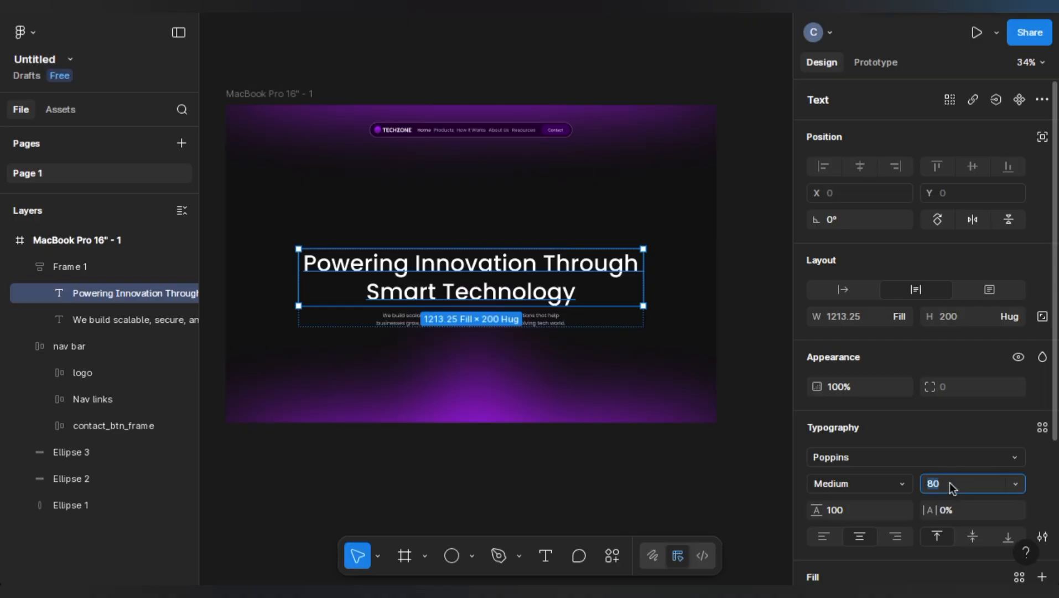
click(844, 508)
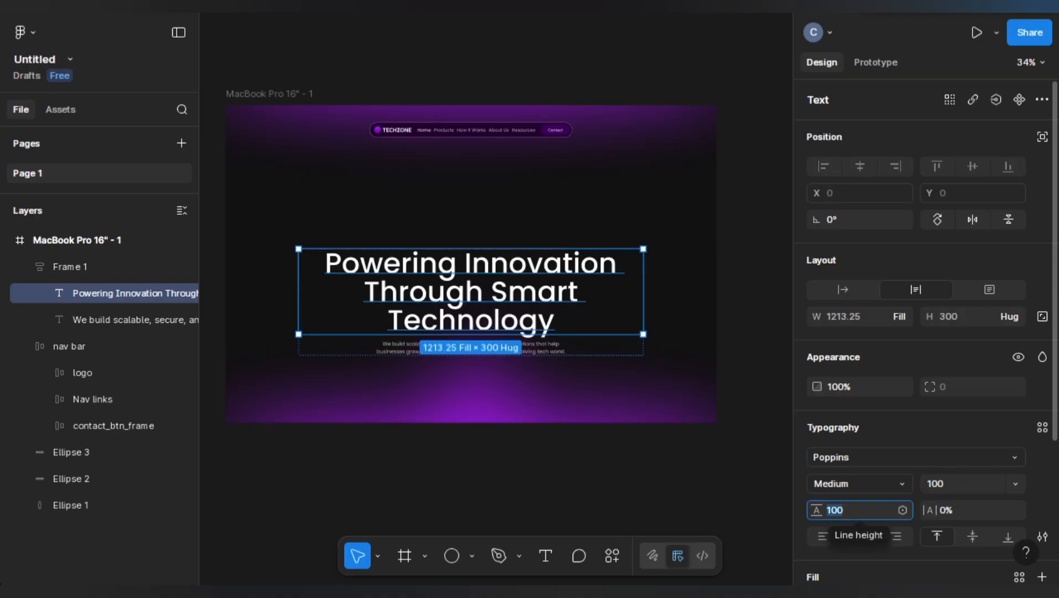
text(12)
key(Return)
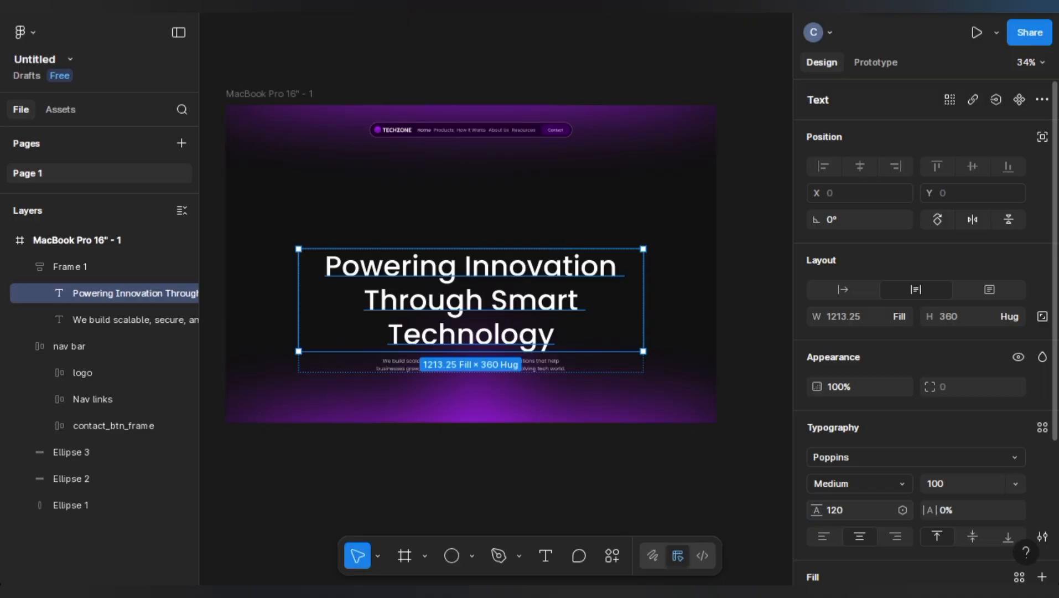
Tighten the headline's line height to 110.
click(861, 519)
text(10)
key(Return)
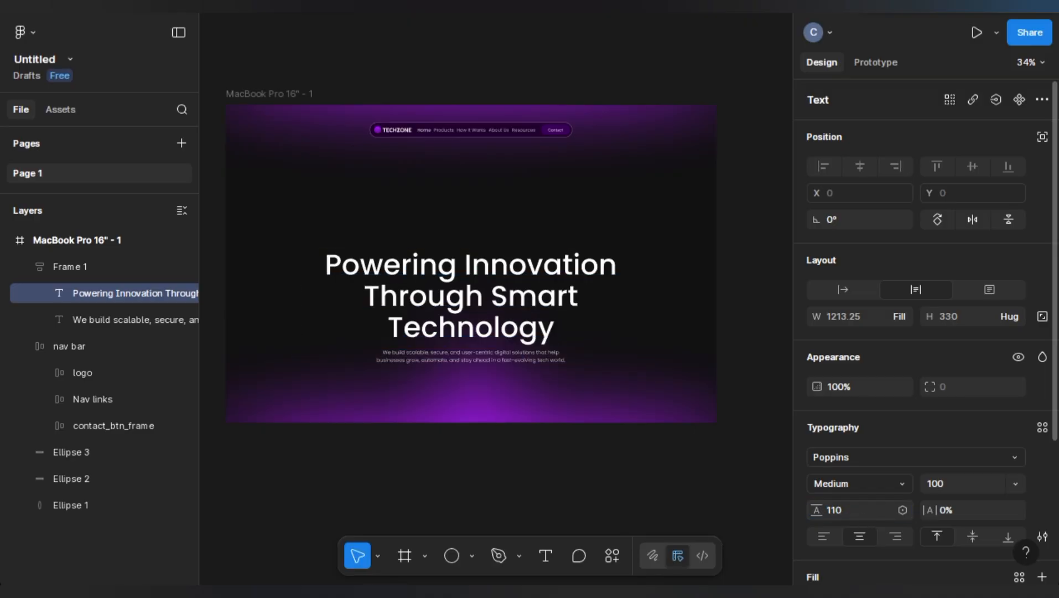
Widen Frame 1 to about 1390 and centre it horizontally in the hero section.
click(70, 267)
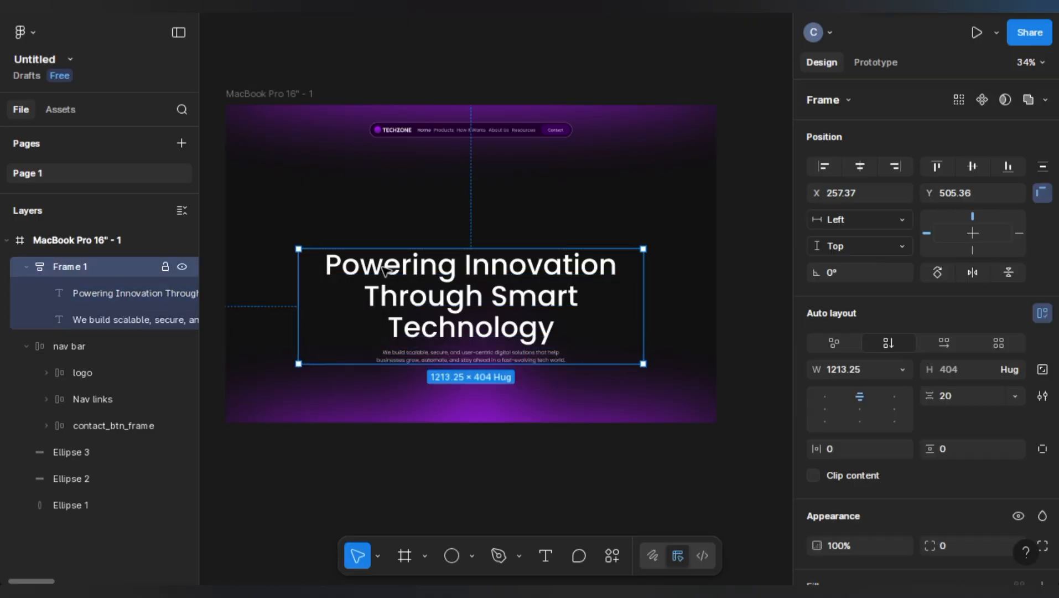
drag(643, 273, 693, 262)
click(860, 166)
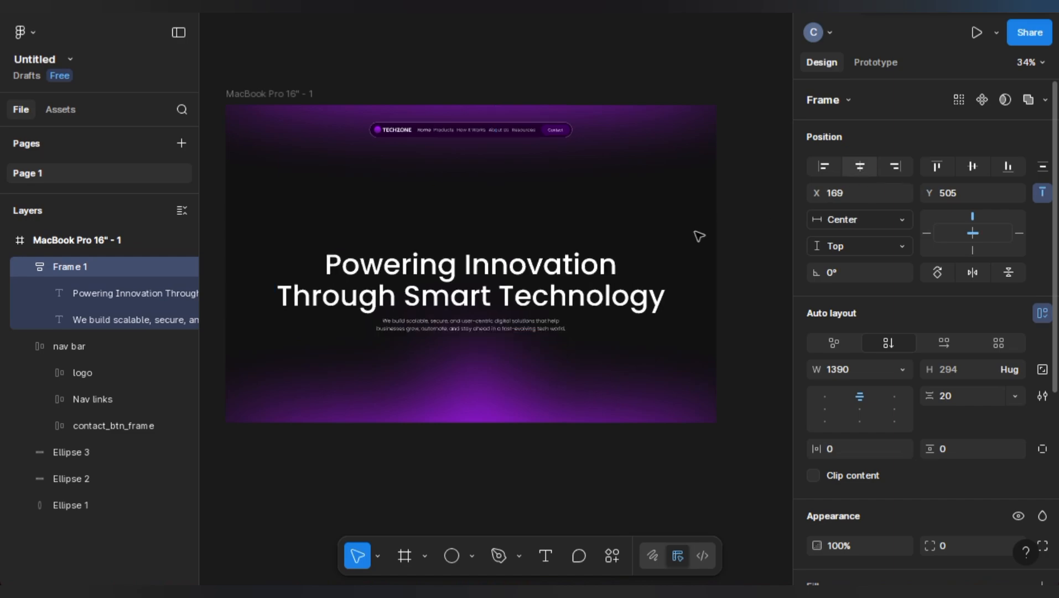
Set the font size of the "We build scalable, secure" subtext to 24.
click(523, 323)
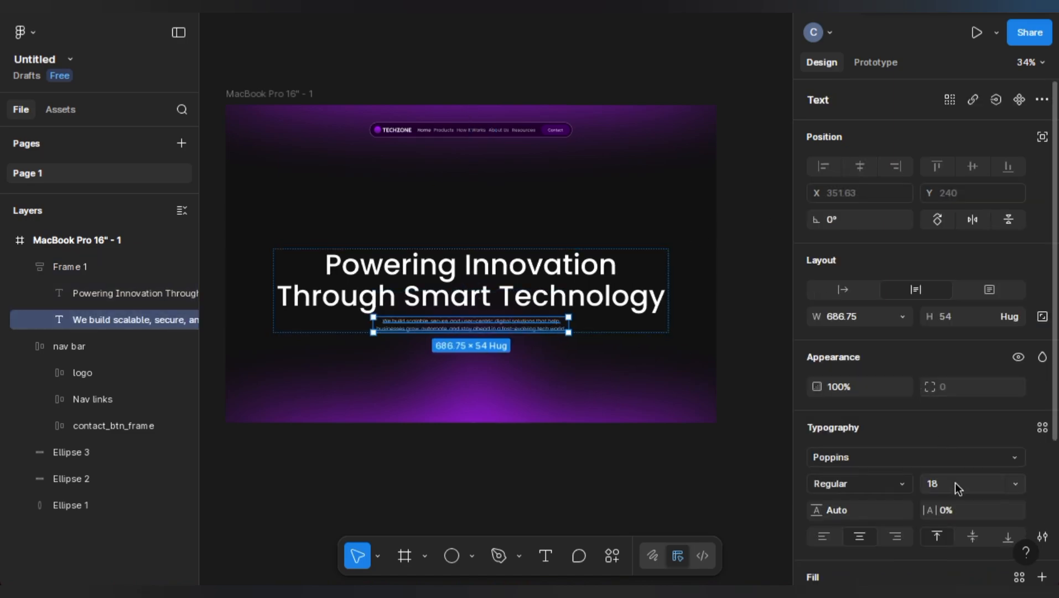
click(958, 488)
key(Return)
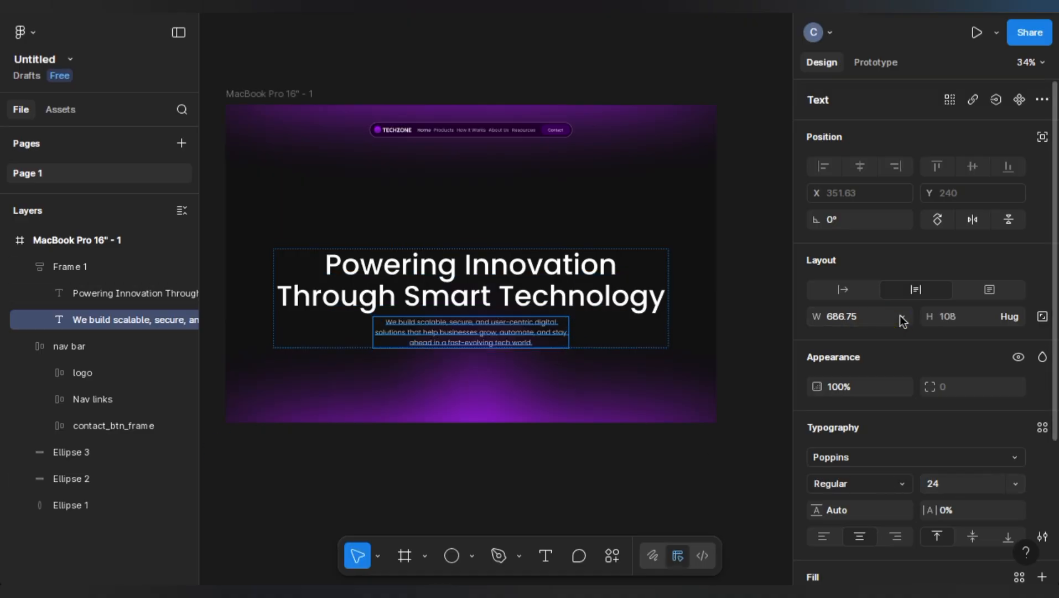
Make the subtext fill its container's width, and narrow it to a width of about 890.
click(902, 320)
click(888, 357)
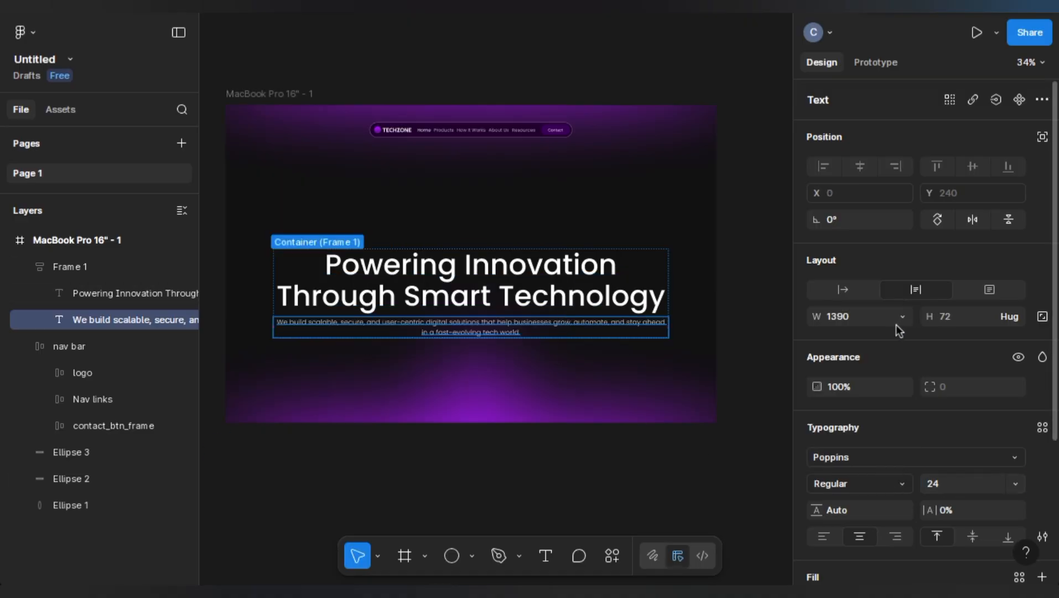
drag(671, 323, 598, 324)
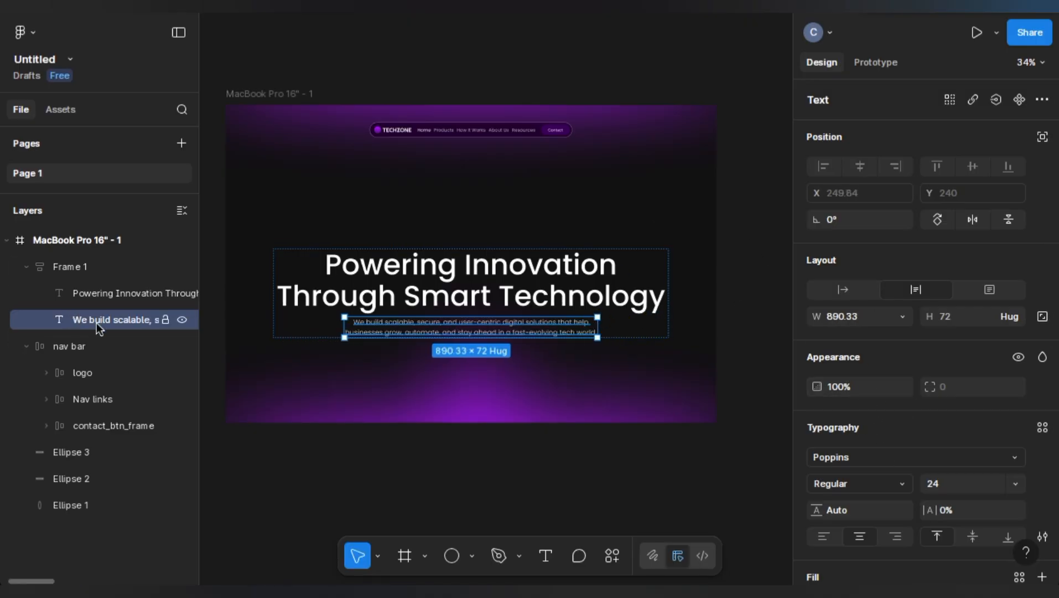
Wrap the subtext in its own auto layout frame and rename that frame sub_heading.
key(shift+a)
click(47, 319)
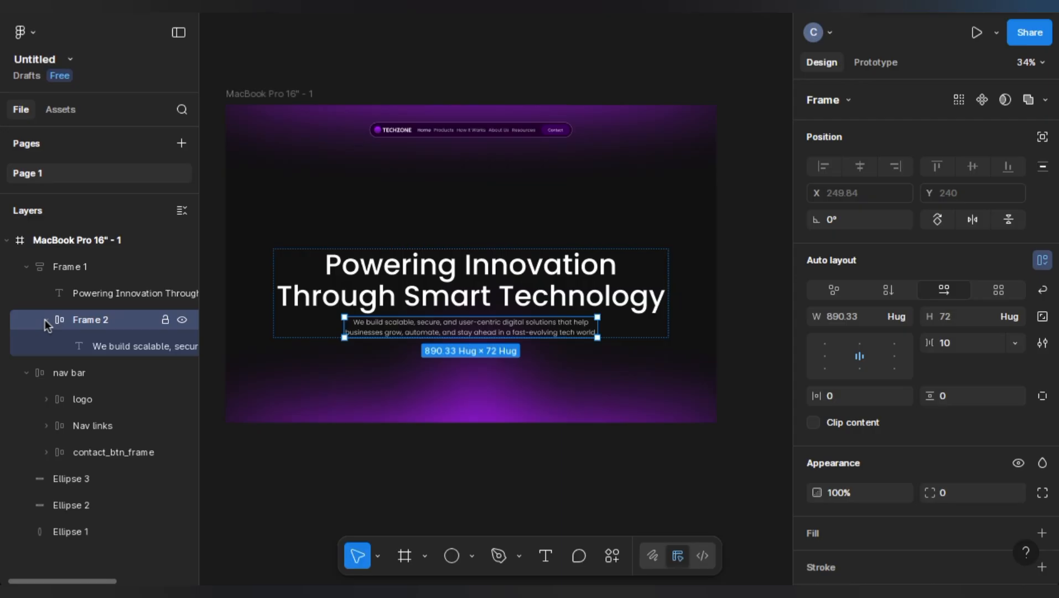
double_click(88, 321)
text(sub_heading)
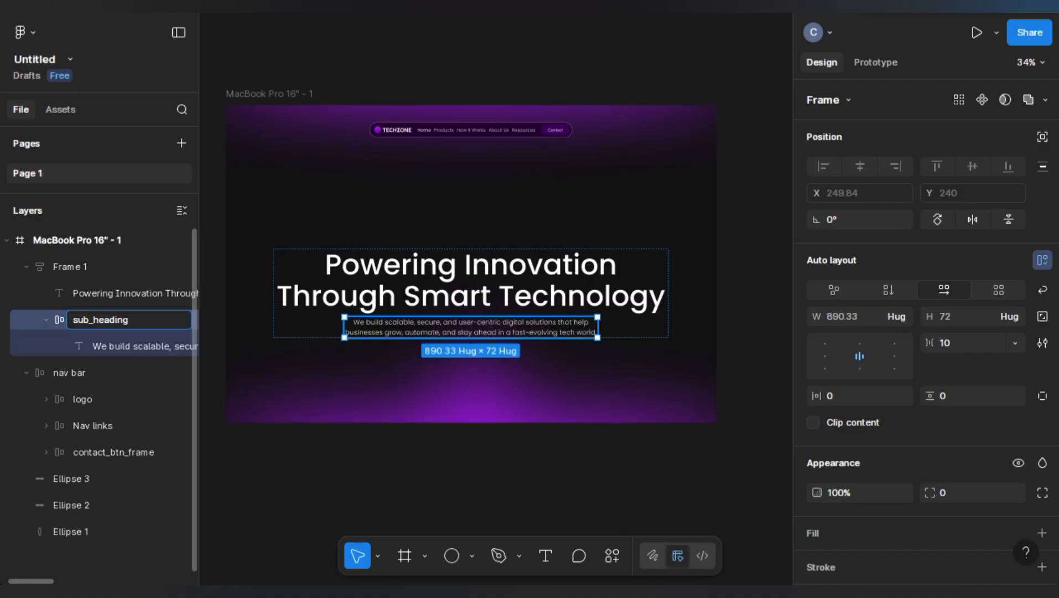
Confirm the sub_heading frame name and set the vertical spacing between items in Frame 1 to 24.
key(Return)
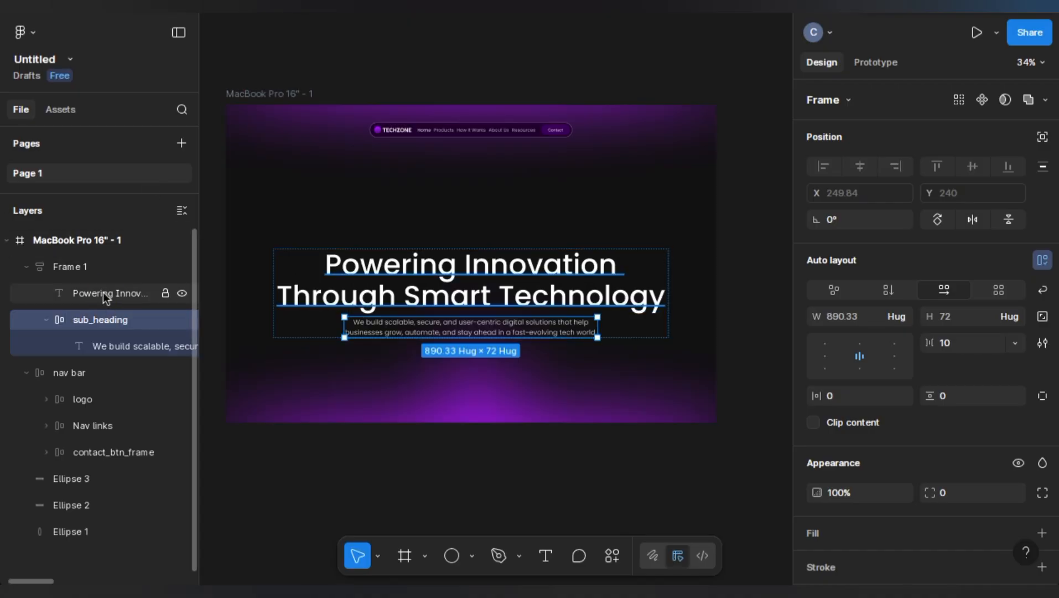
click(108, 293)
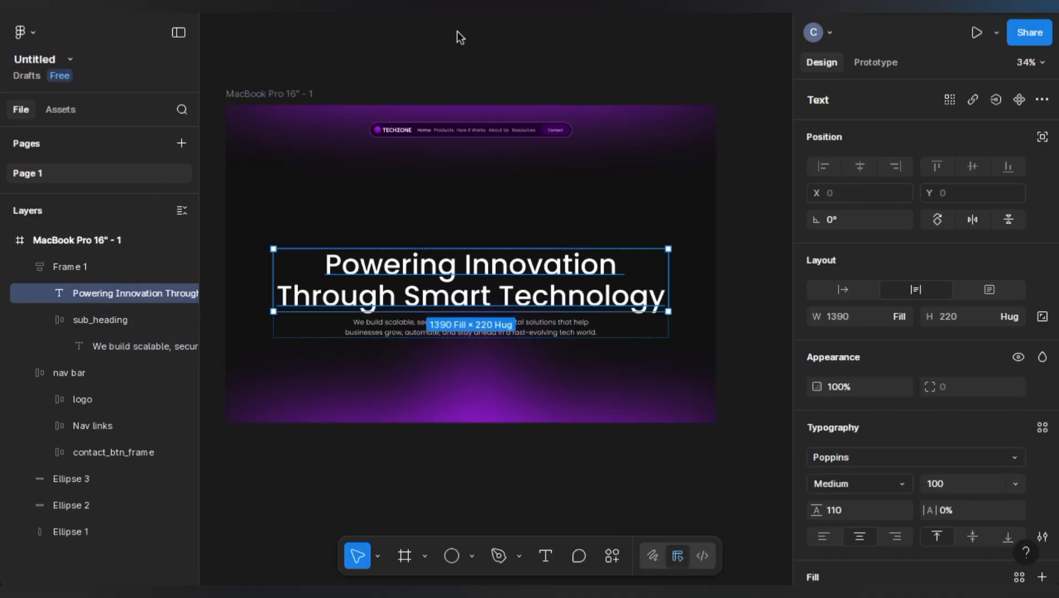
click(463, 59)
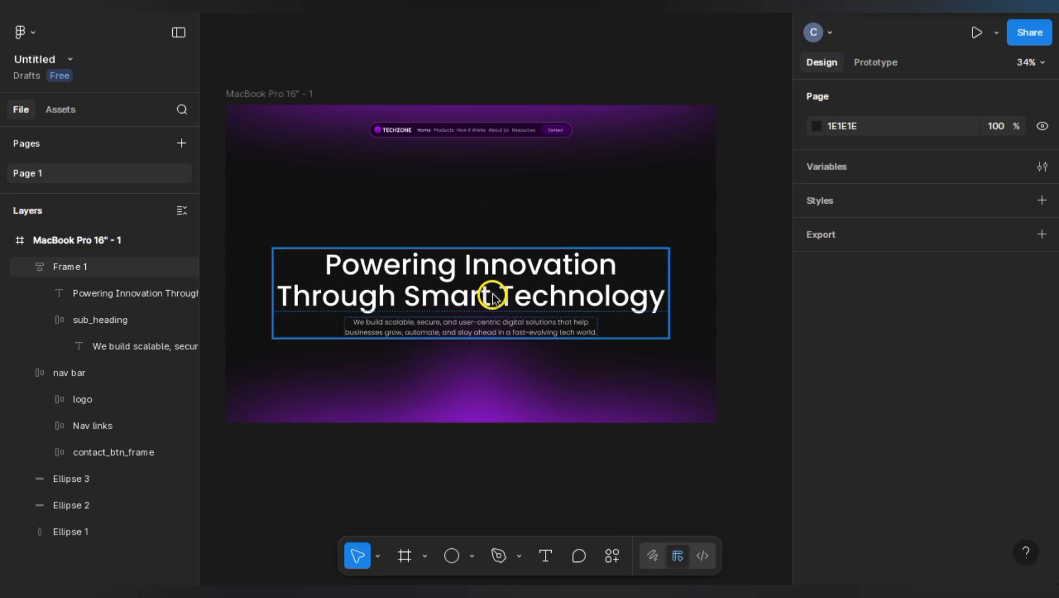
click(557, 285)
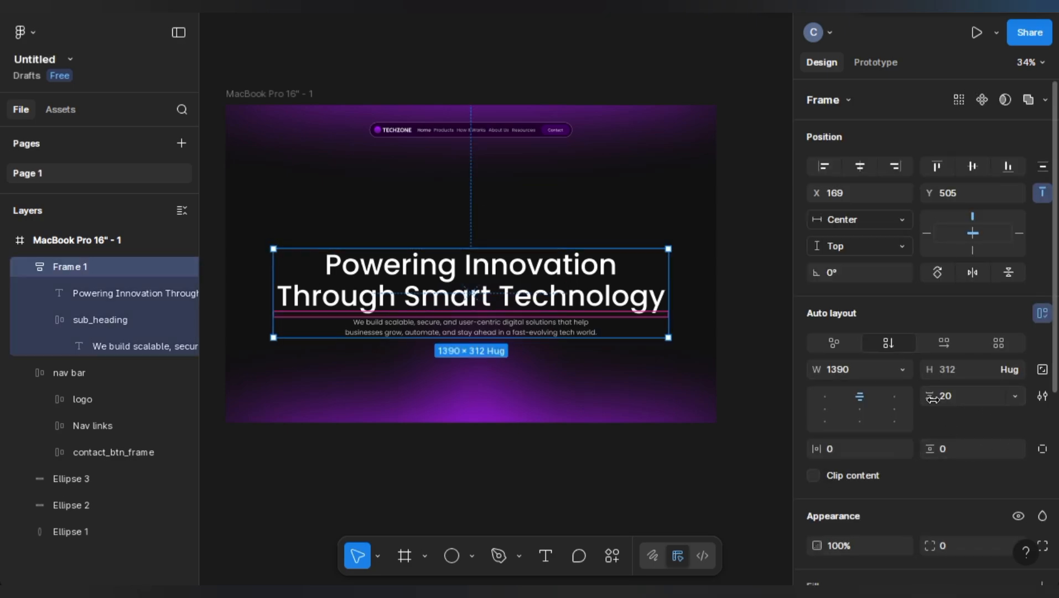
click(956, 399)
text(24)
key(Return)
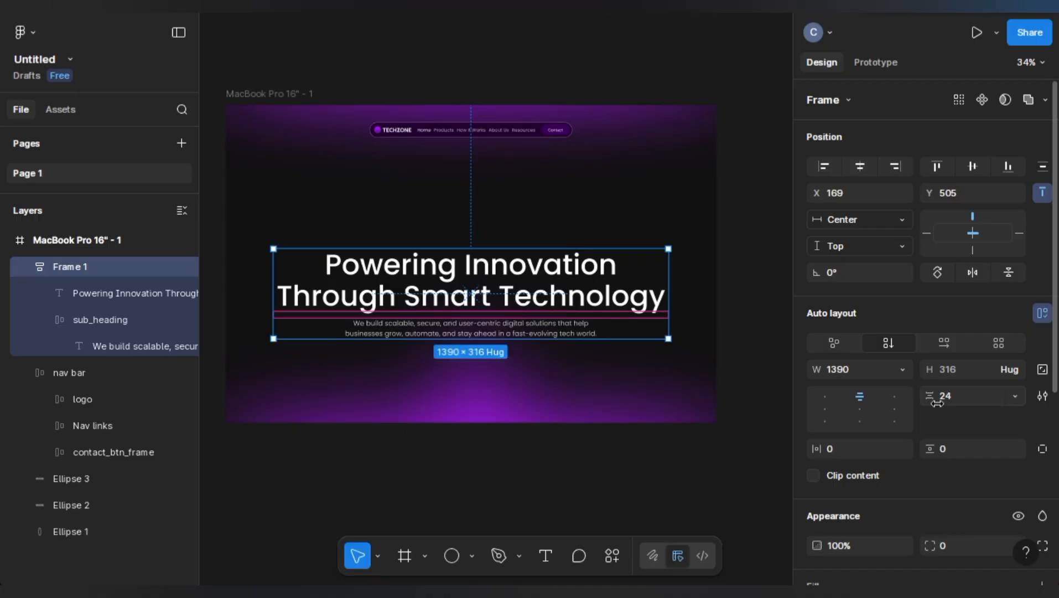
Set the line height of the "We build scalable, secure" subtext to 40.
click(449, 323)
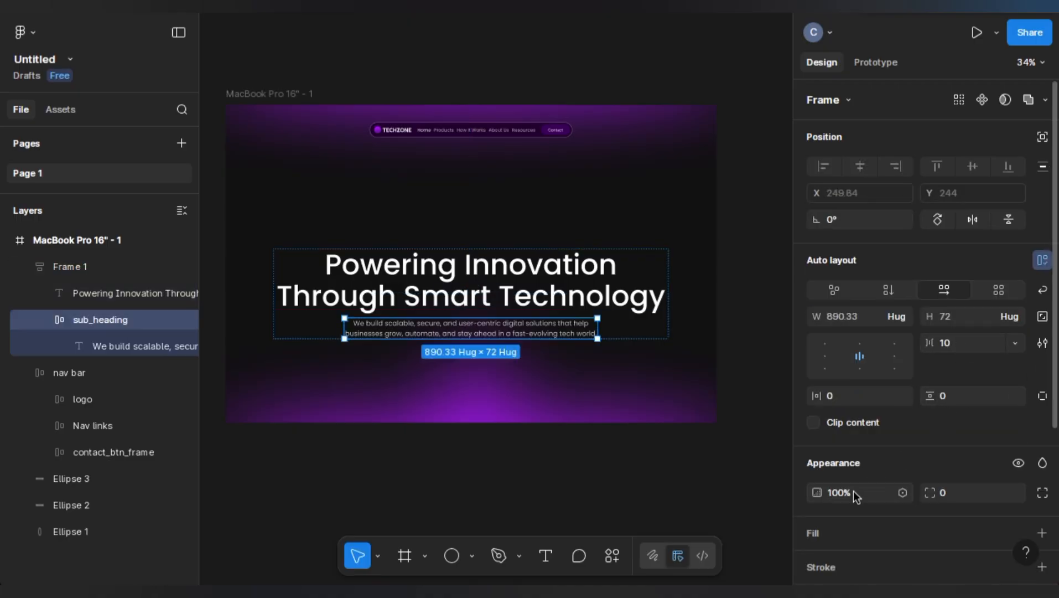
click(123, 346)
scroll(860, 455, down, 1)
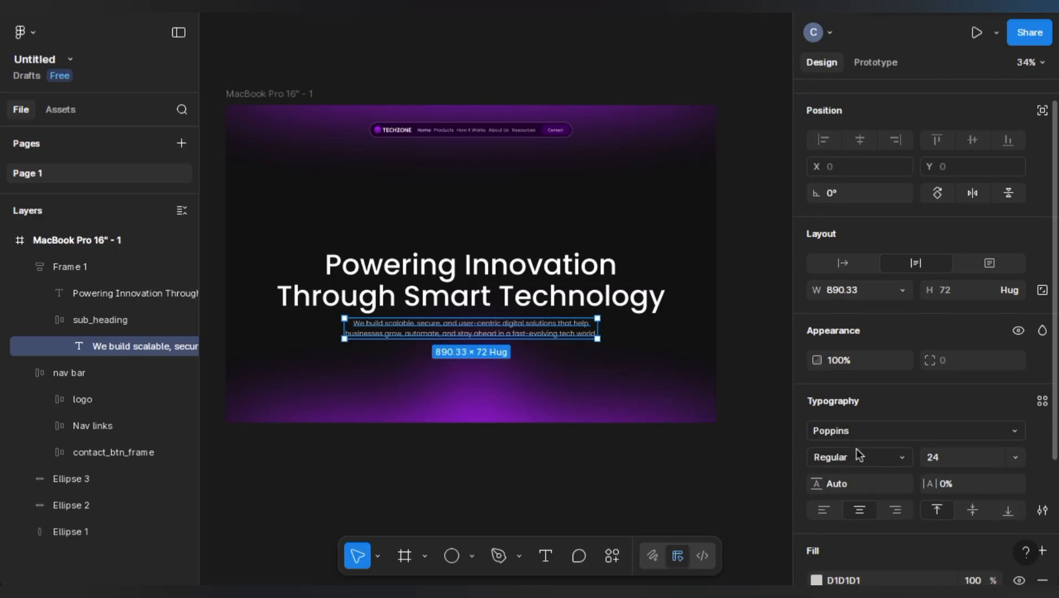
click(870, 490)
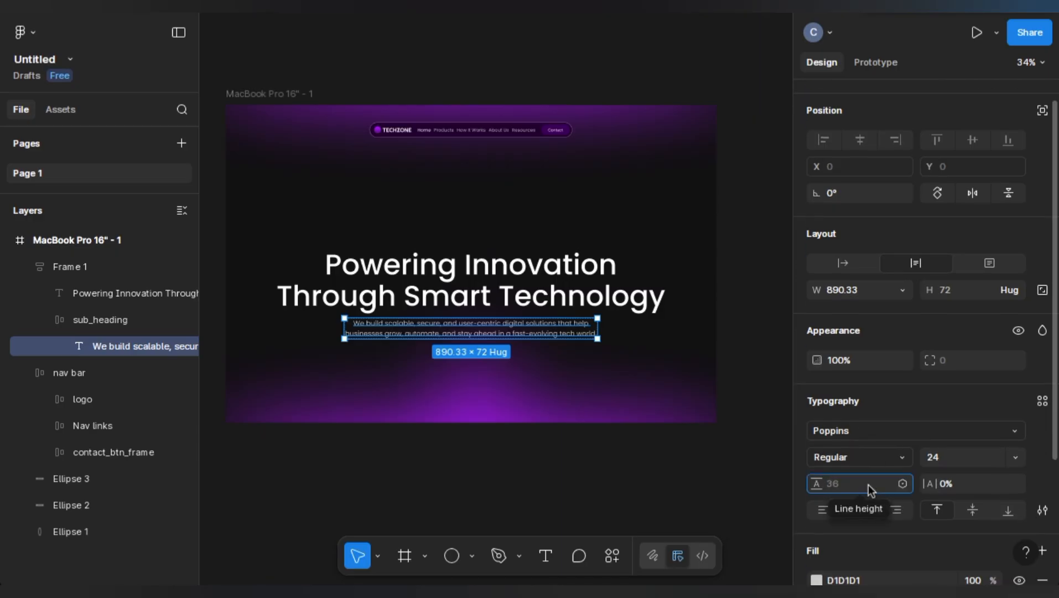
text(40)
key(Return)
click(629, 58)
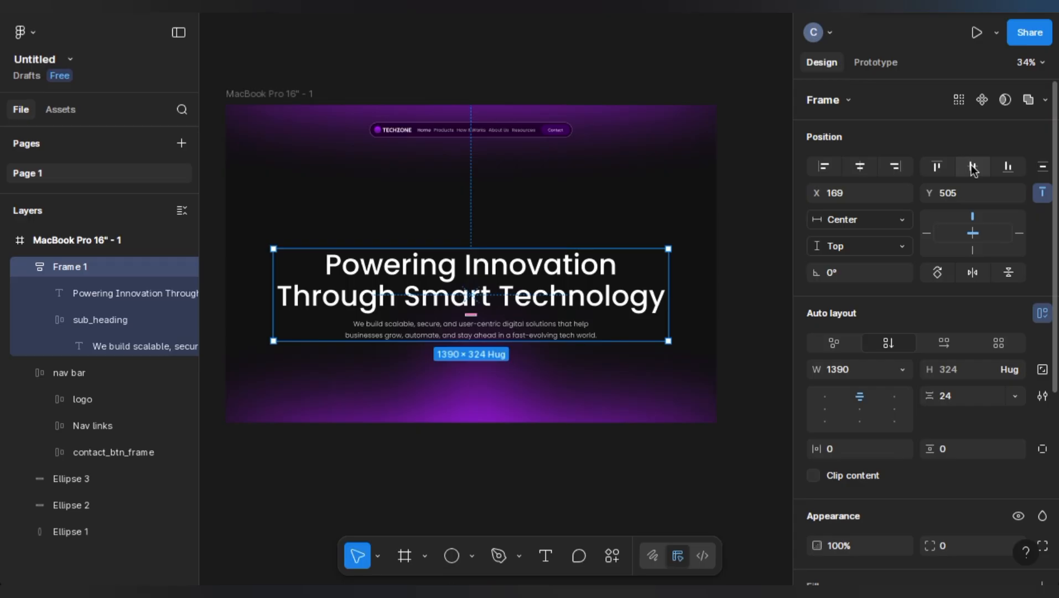
Position Frame 1 with the headline and subtext at Y 500 in the hero section.
drag(539, 269, 555, 252)
scroll(540, 270, down, 1)
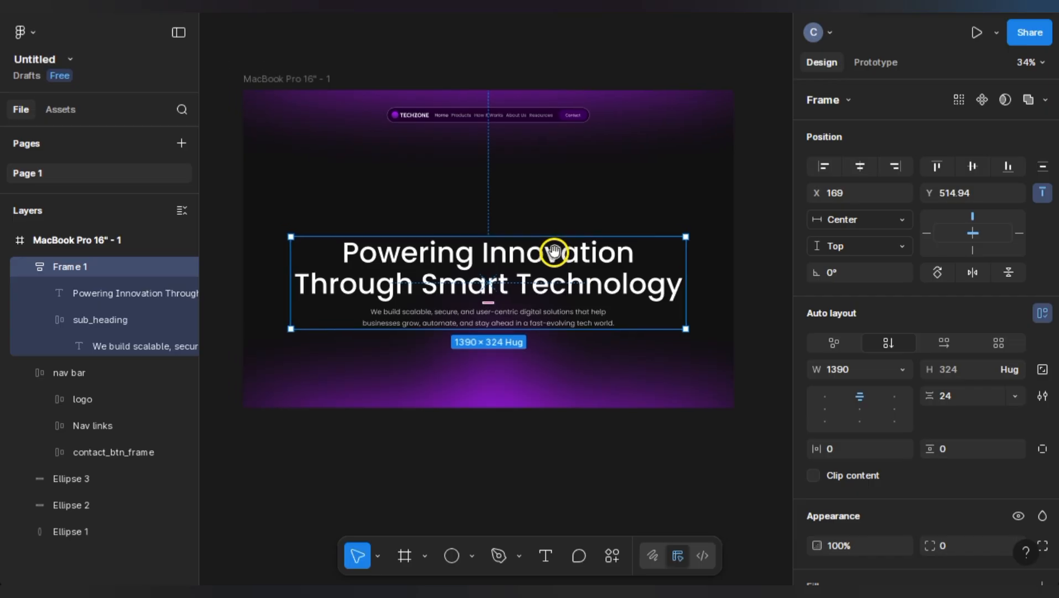
click(560, 51)
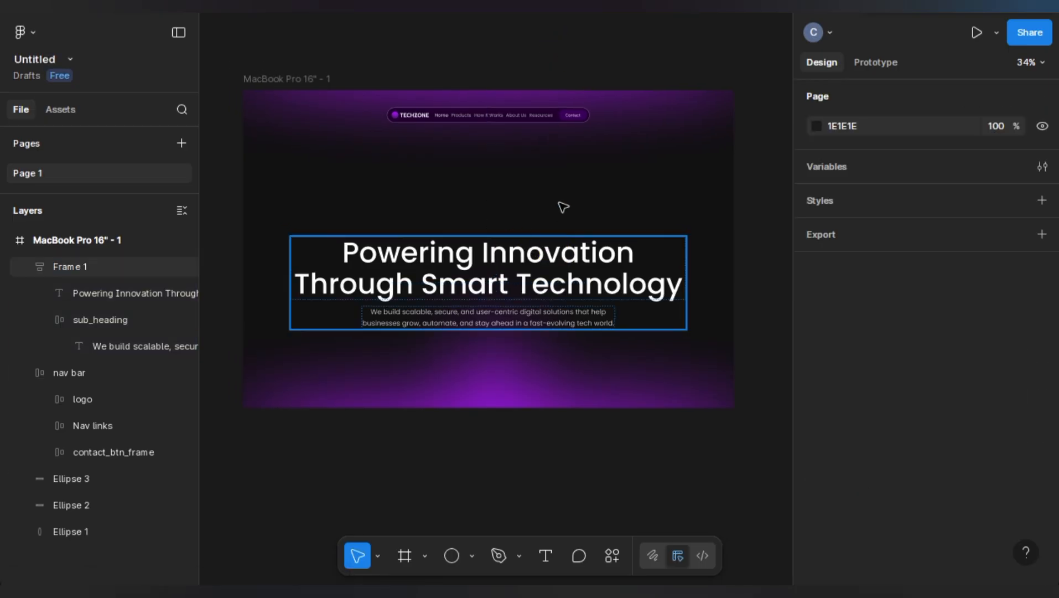
click(559, 244)
click(945, 192)
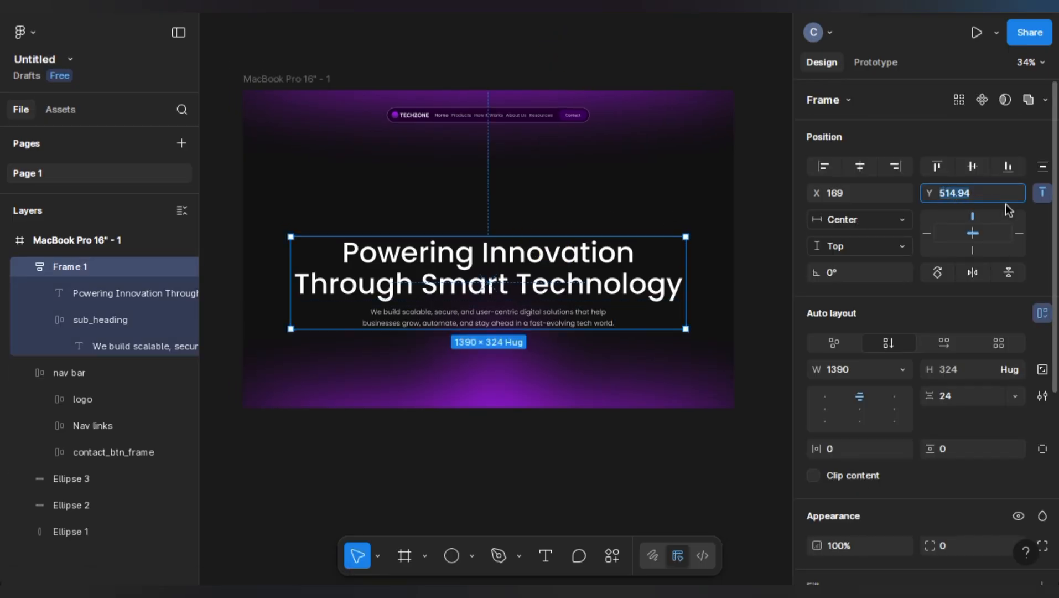
text(500)
key(Return)
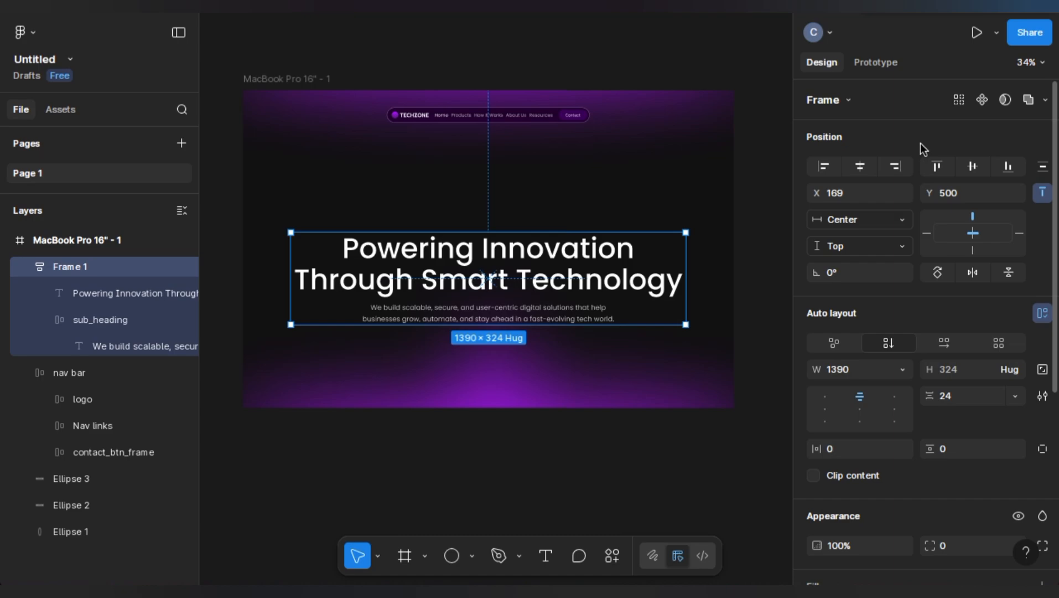
click(636, 38)
Increase the vertical spacing between the headline and sub_heading in Frame 1 to 36.
click(631, 260)
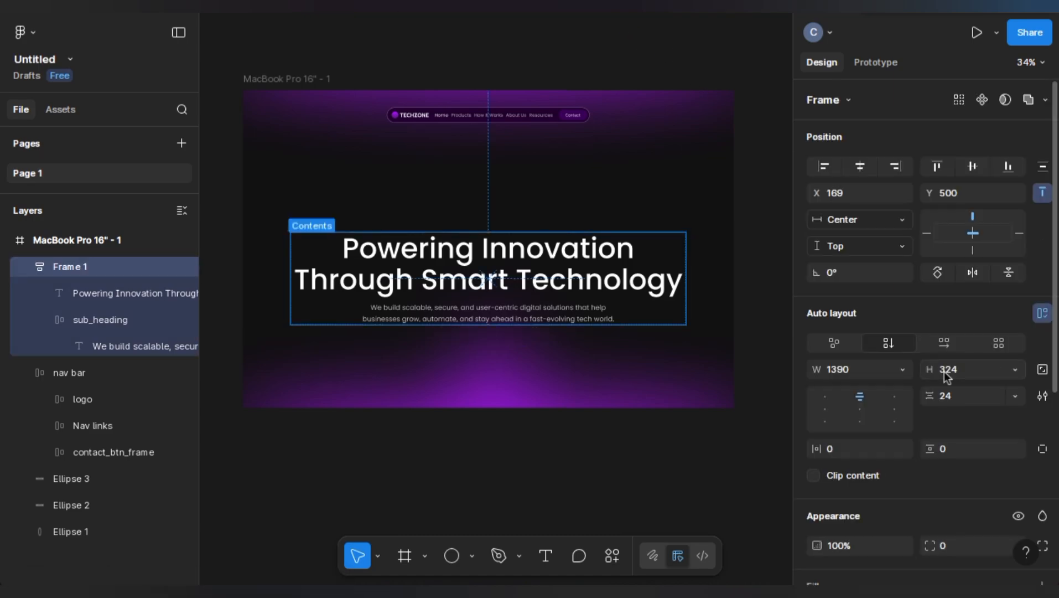
click(961, 398)
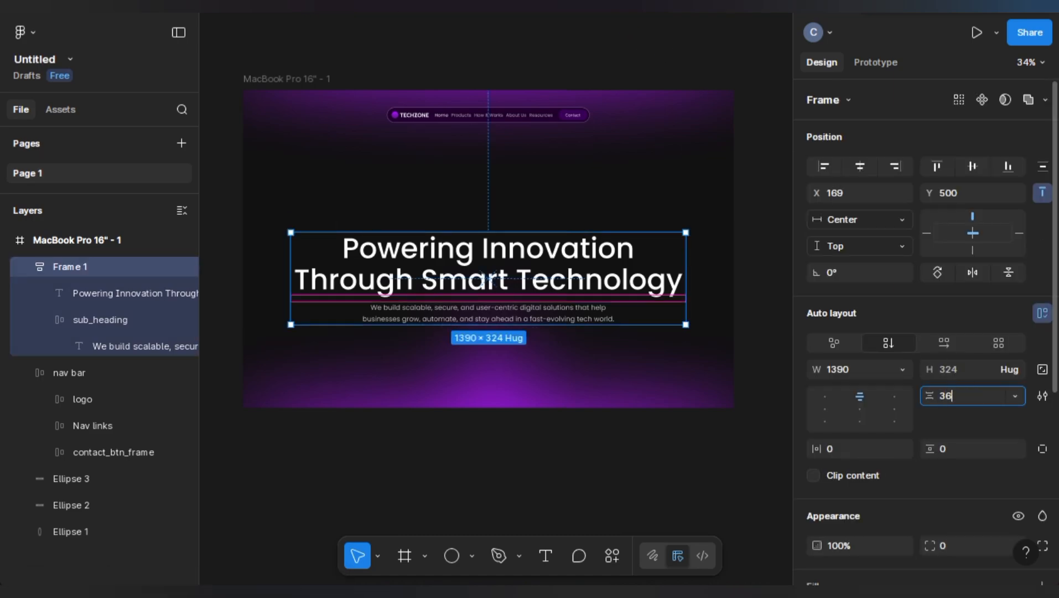
key(Return)
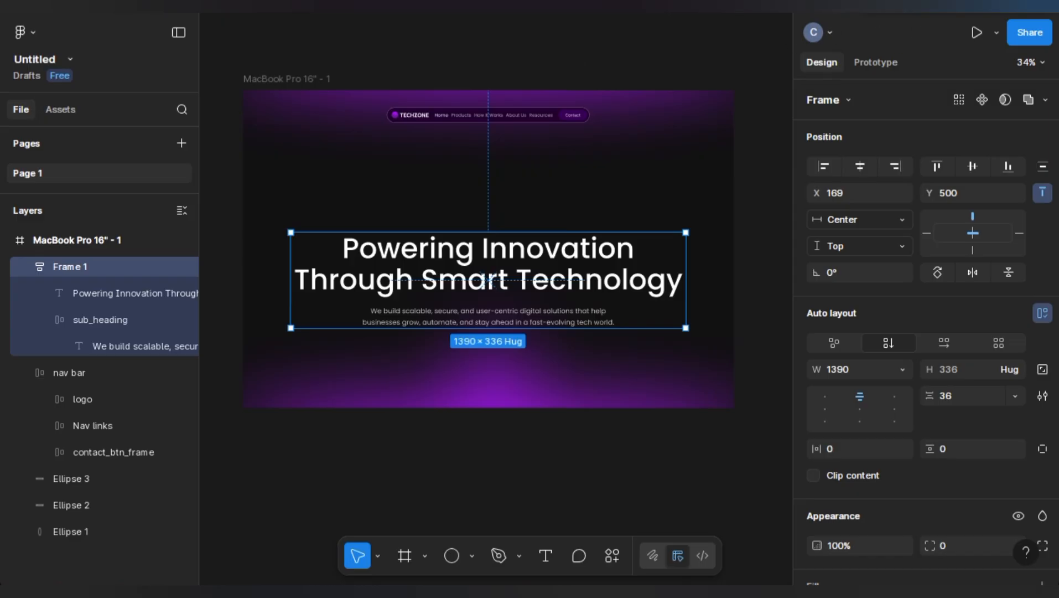
key(Escape)
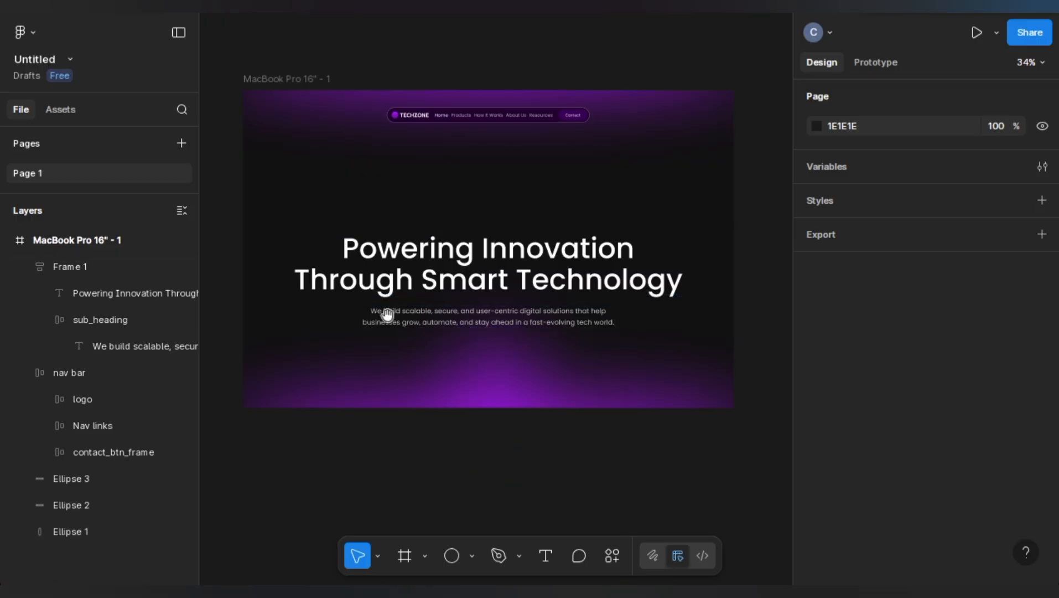
Add a "Join Our Waitlist" text on the empty canvas below the hero frame.
drag(387, 310, 430, 203)
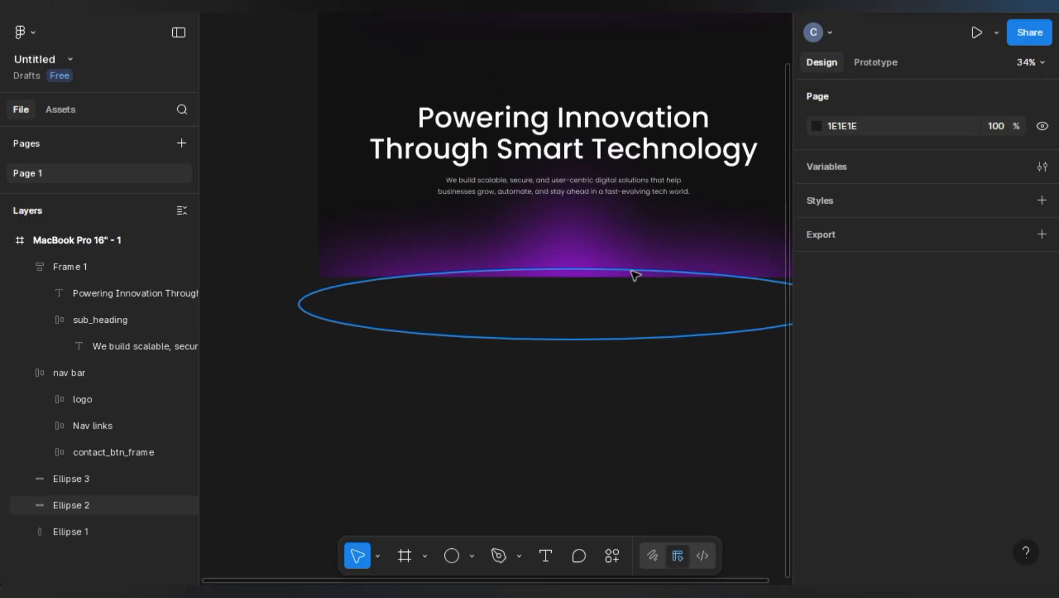
scroll(634, 275, up, 3)
drag(657, 267, 610, 210)
click(555, 374)
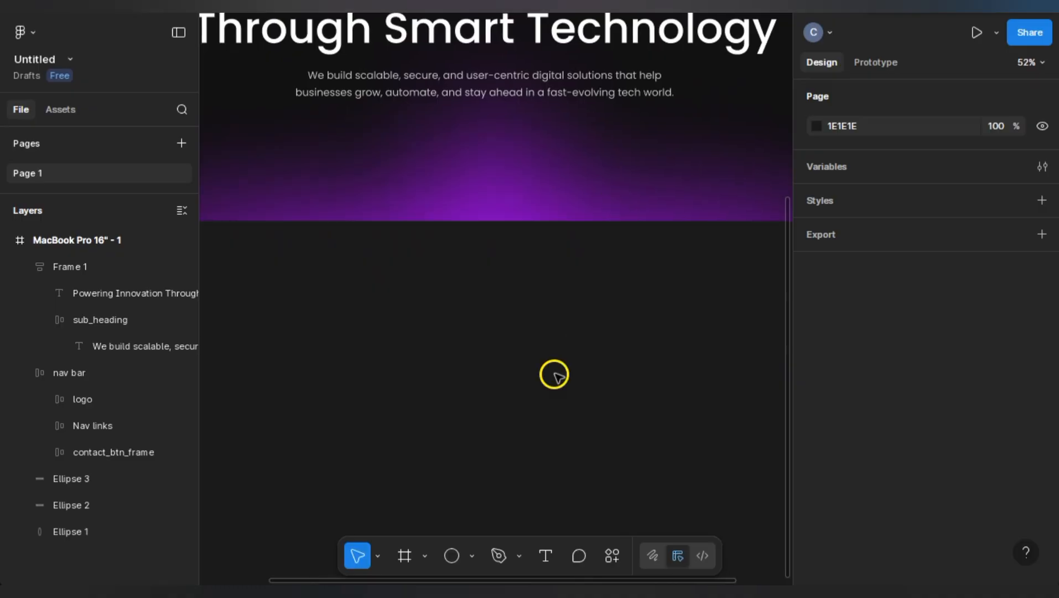
click(545, 555)
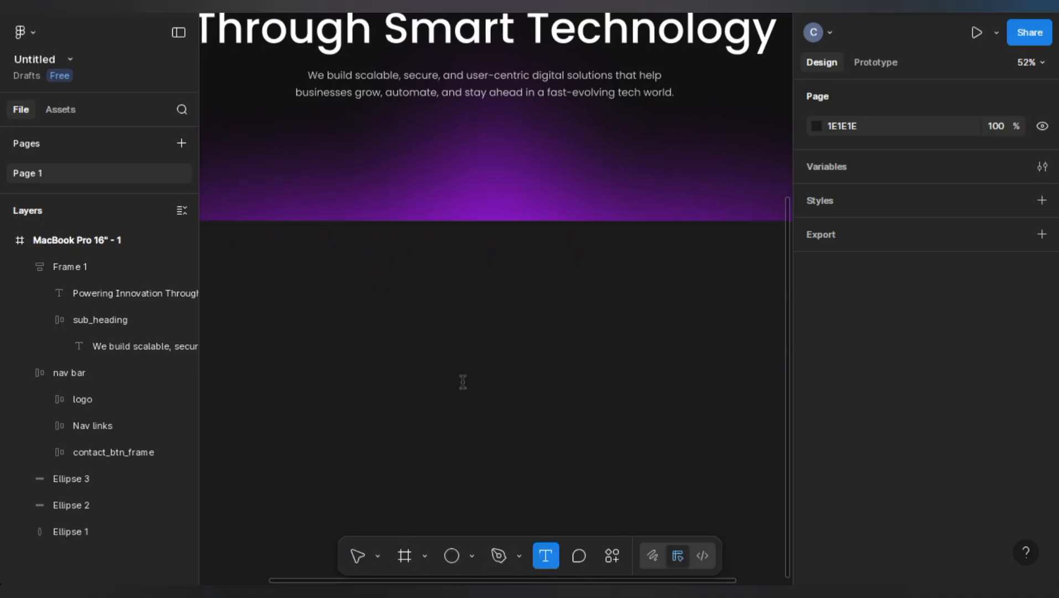
click(463, 381)
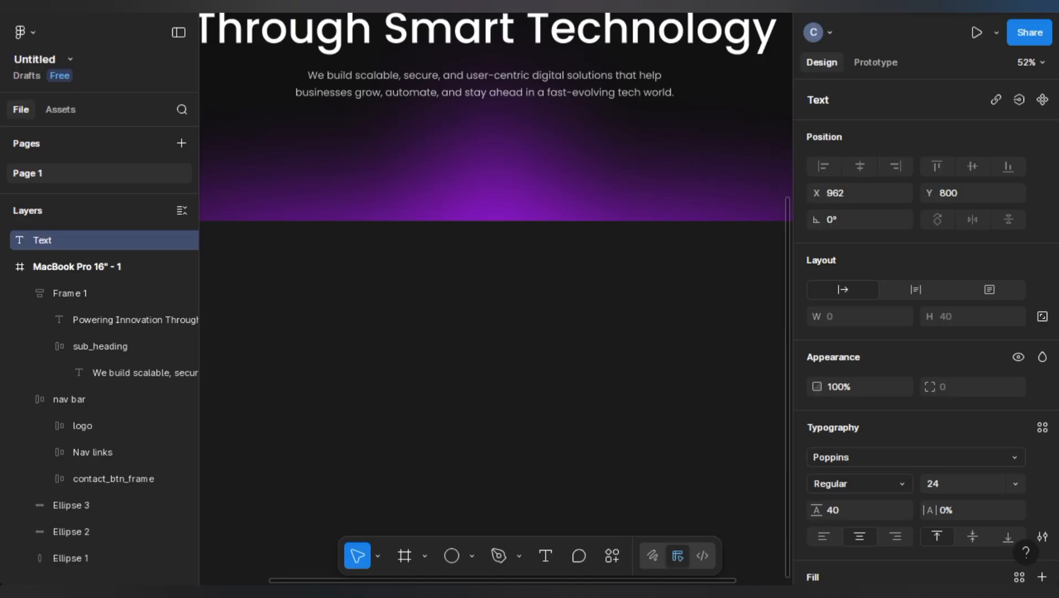
text(Join Our W)
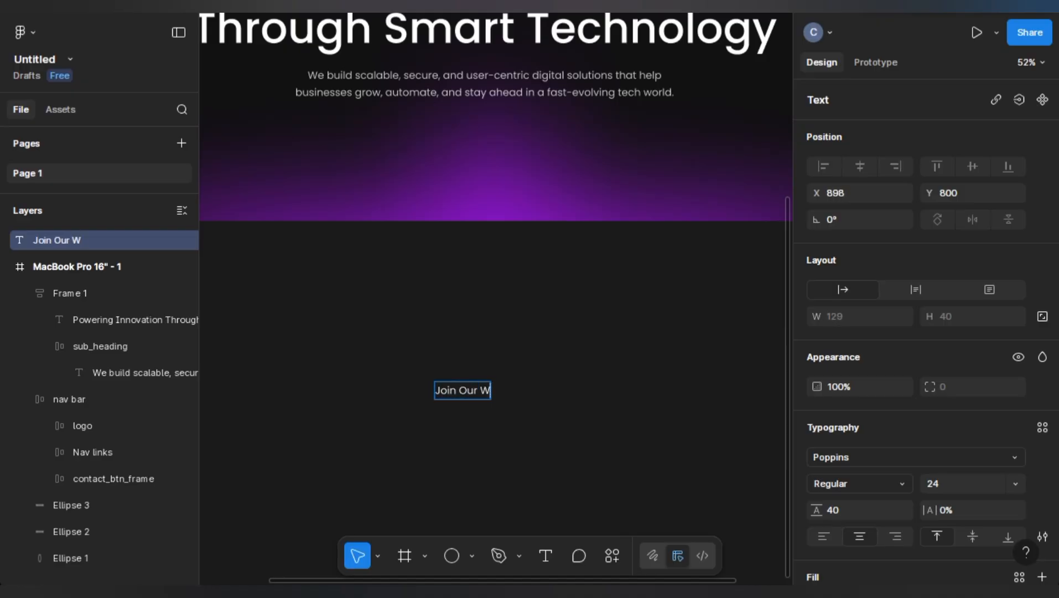
text(aitlist)
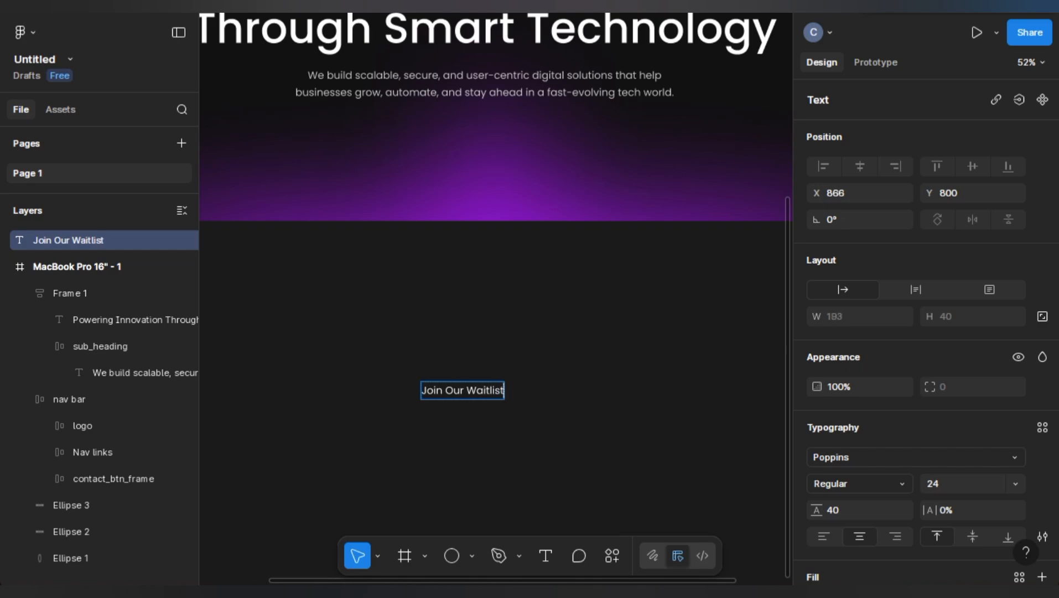
key(Escape)
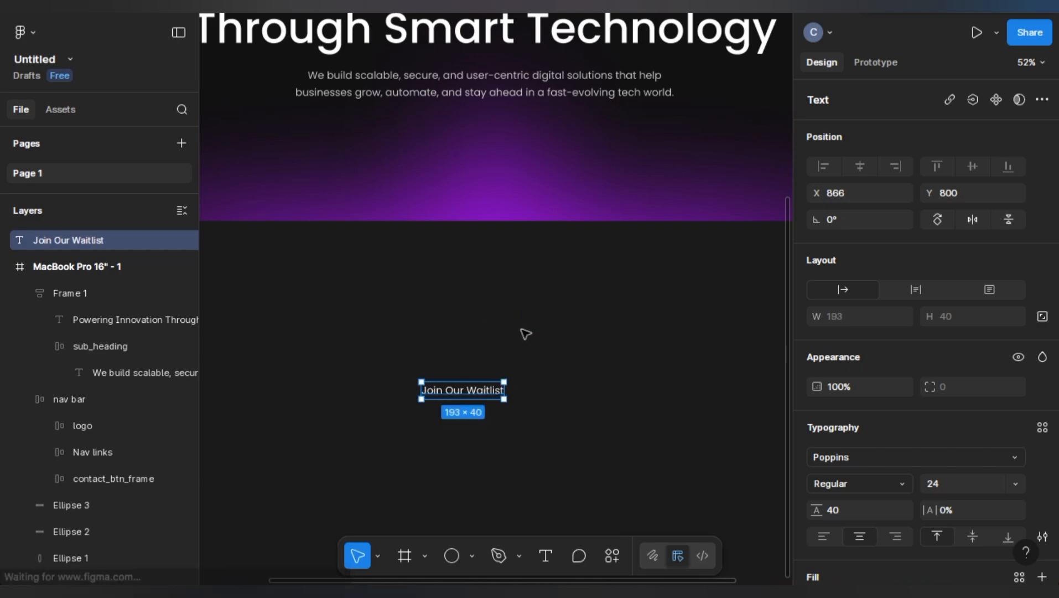
Wrap the "Join Our Waitlist" text in its own auto layout frame.
key(shift+a)
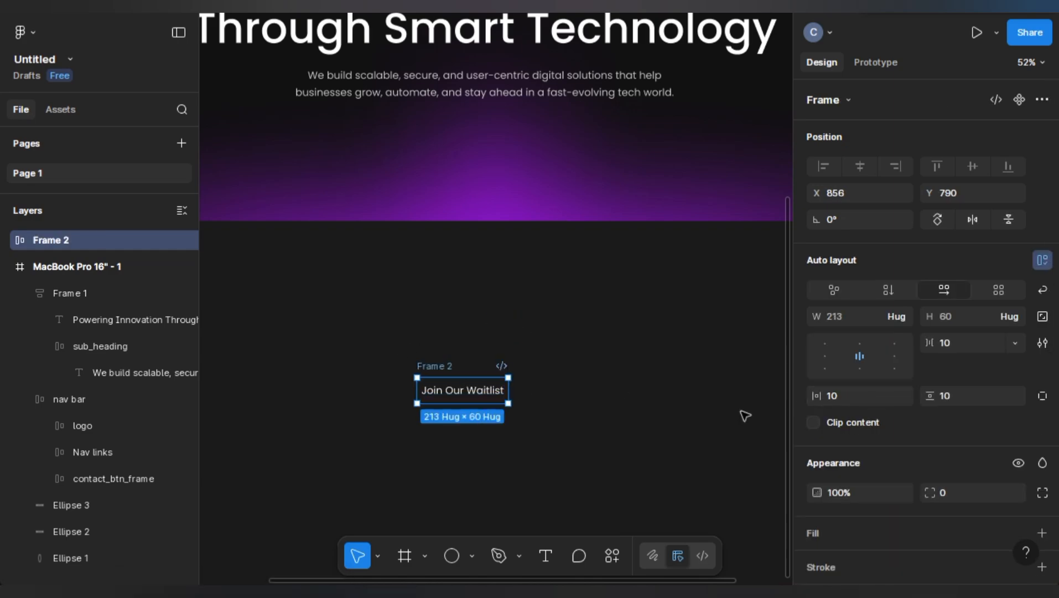
key(Return)
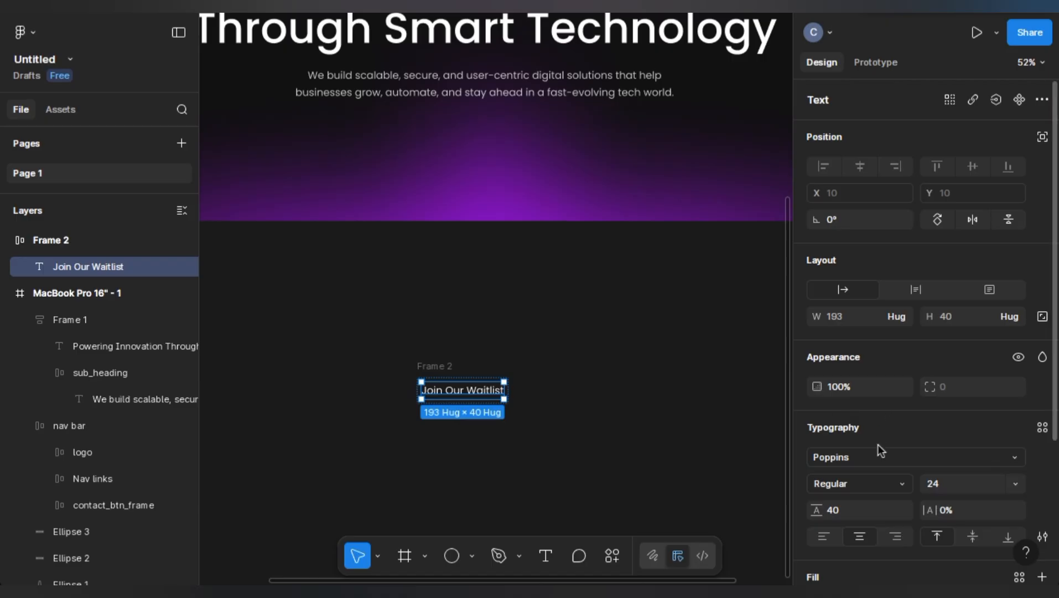
key(shift+Return)
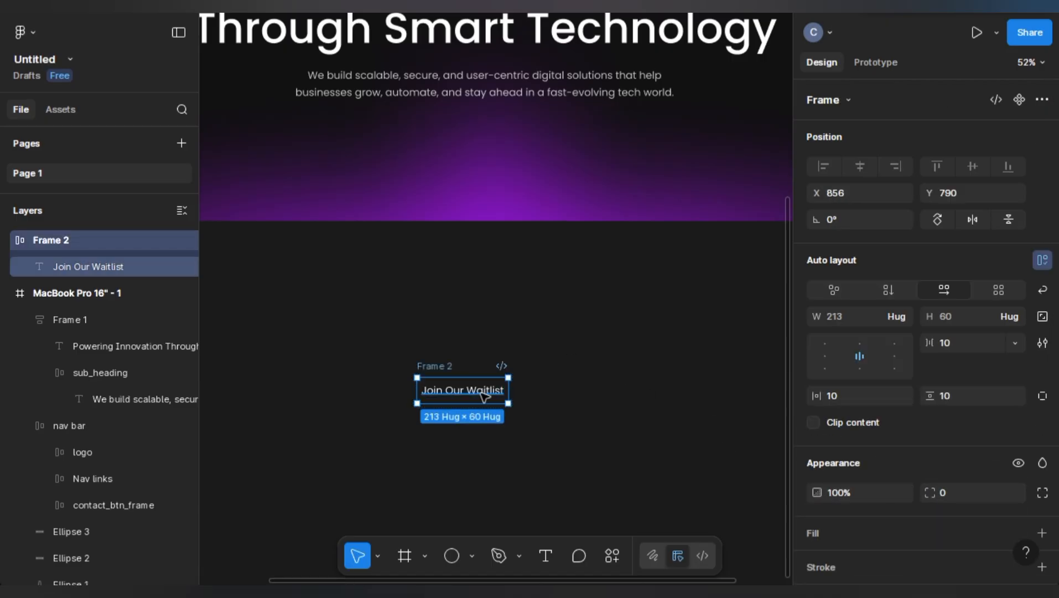
key(Escape)
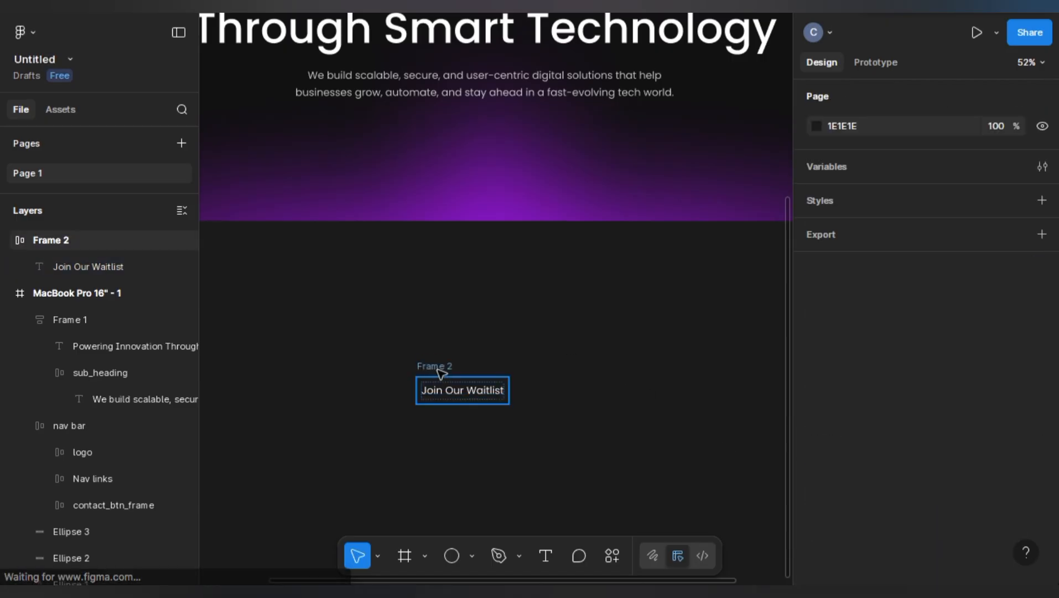
Move the "Join Our Waitlist" frame into the hero section below the subtext, at about X 741, Y 924.
click(436, 366)
scroll(438, 370, down, 5)
scroll(443, 351, up, 1)
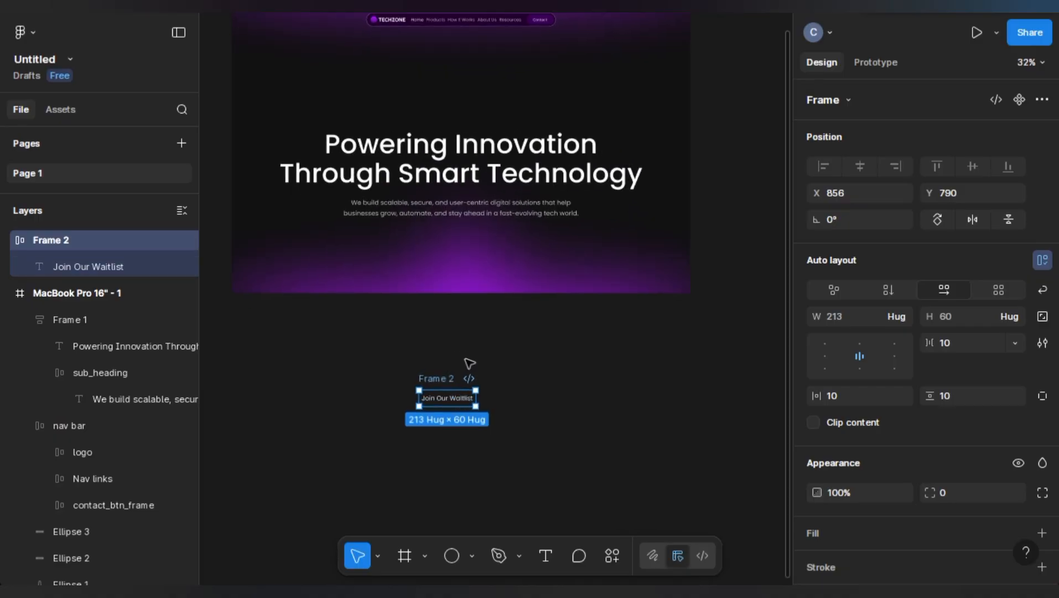
scroll(451, 405, up, 3)
scroll(452, 405, up, 2)
drag(452, 400, 458, 338)
scroll(458, 339, down, 2)
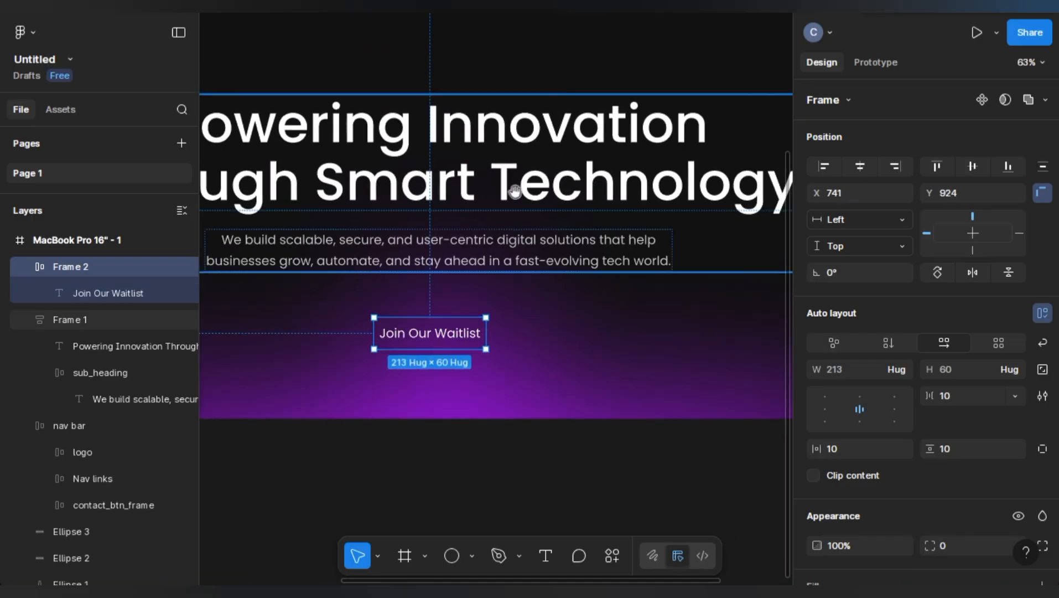
Copy the properties of the contact btn frame in the nav bar.
drag(515, 176, 488, 334)
scroll(582, 61, up, 5)
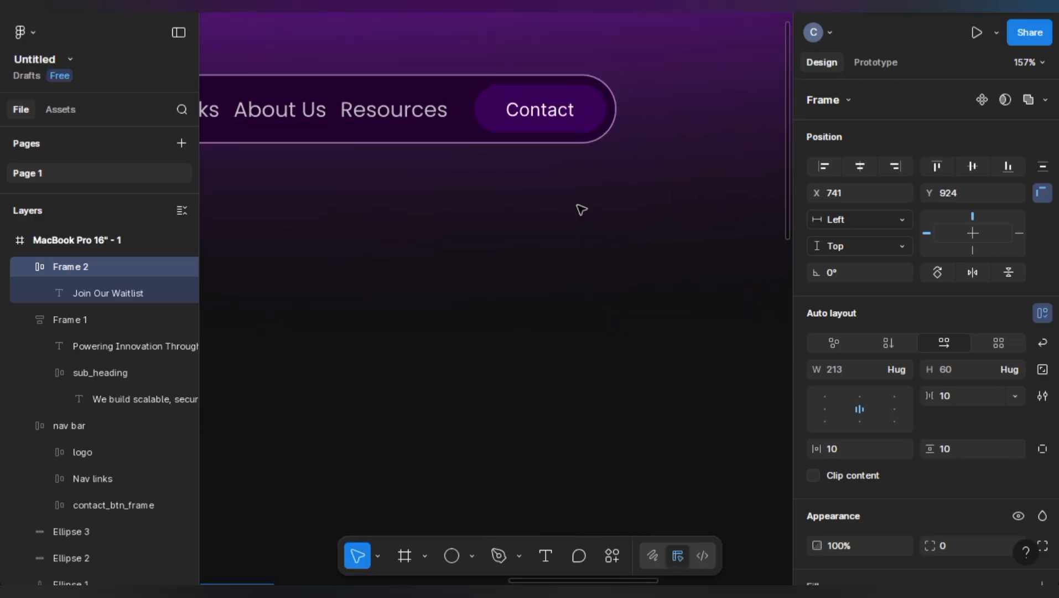
click(591, 120)
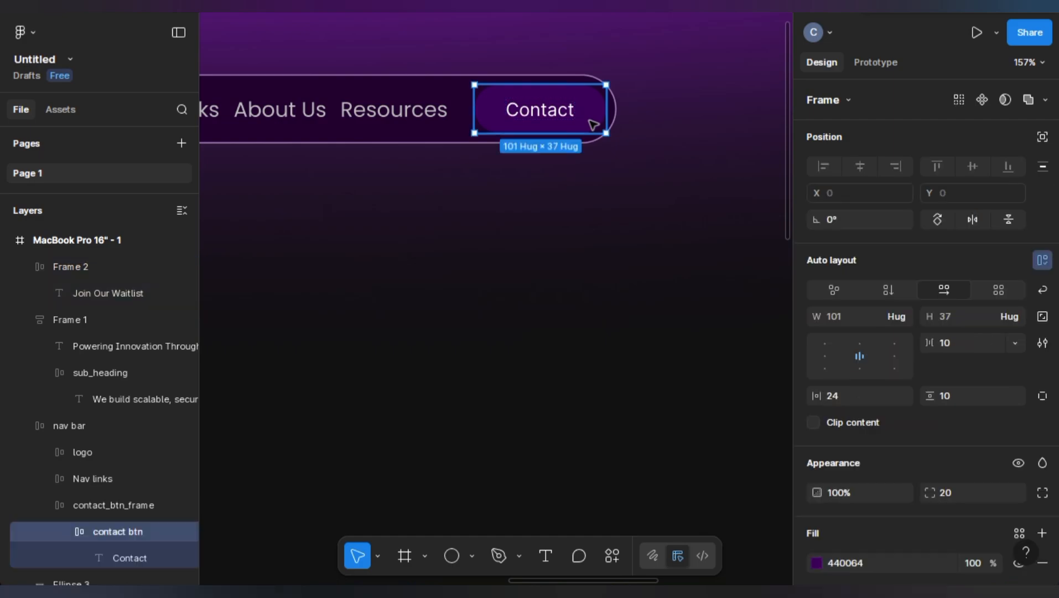
right_click(593, 124)
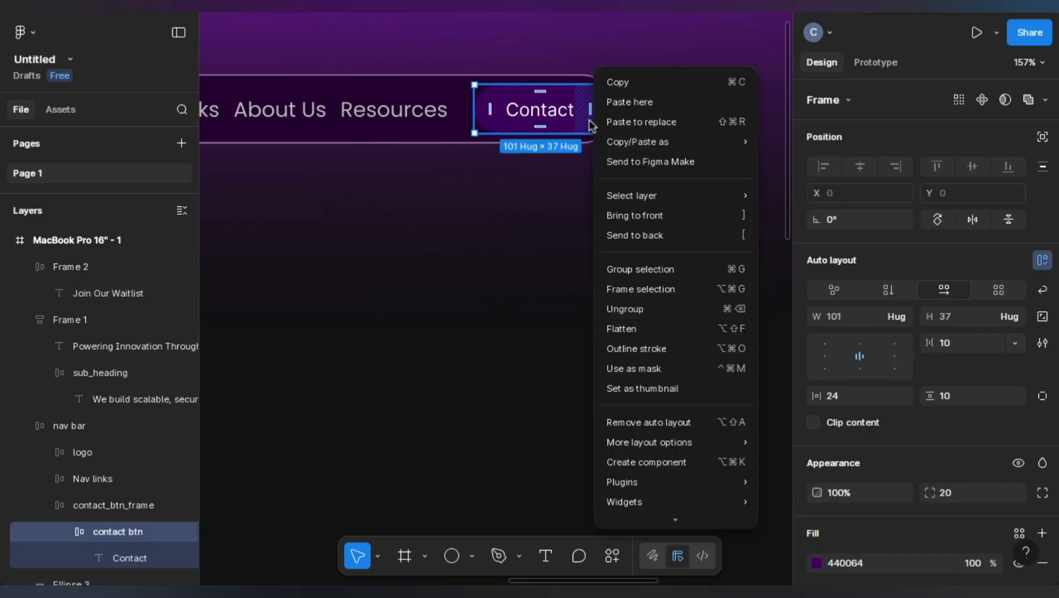
mouse_move(633, 143)
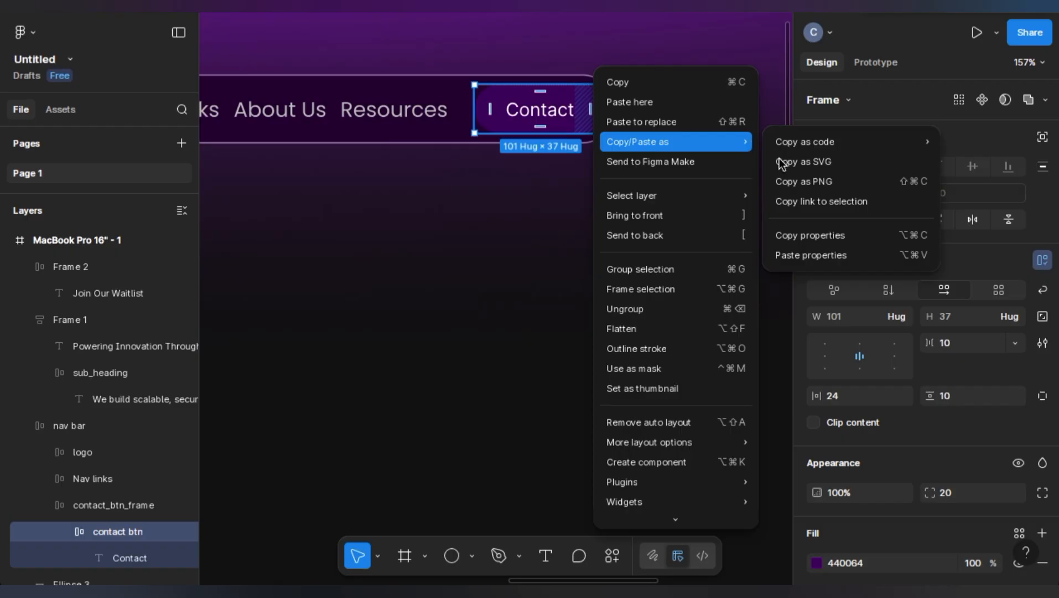
click(794, 241)
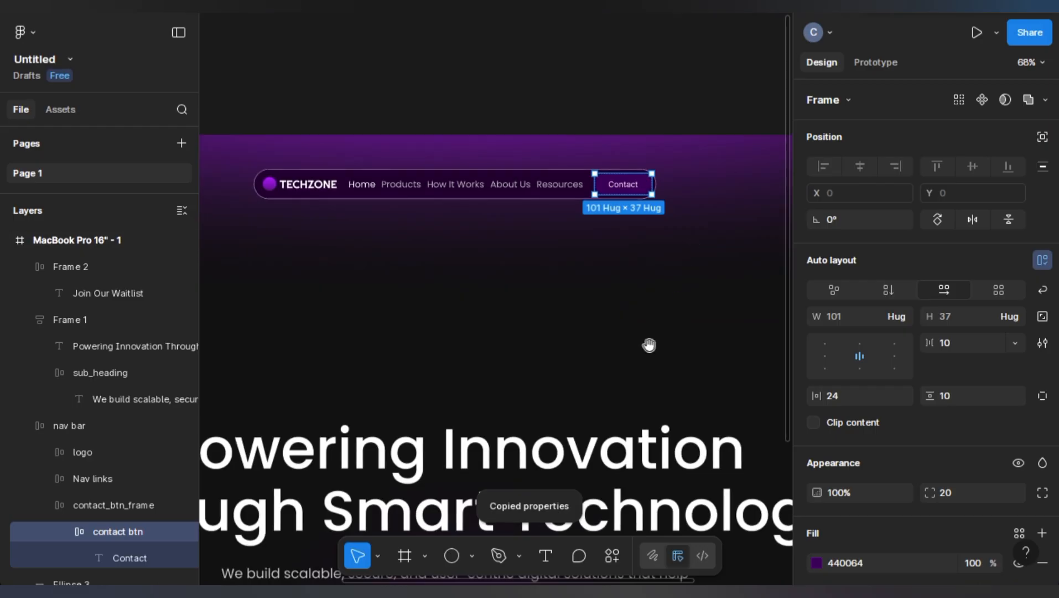
Paste the copied contact button properties onto the "Join Our Waitlist" frame below the sub-heading.
scroll(607, 177, down, 5)
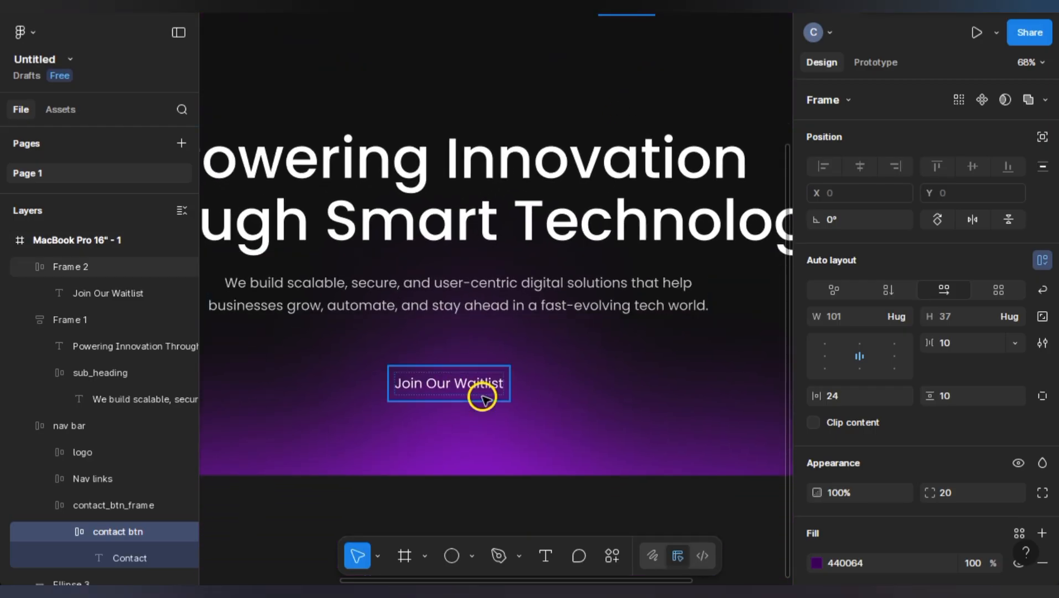
click(480, 393)
right_click(482, 395)
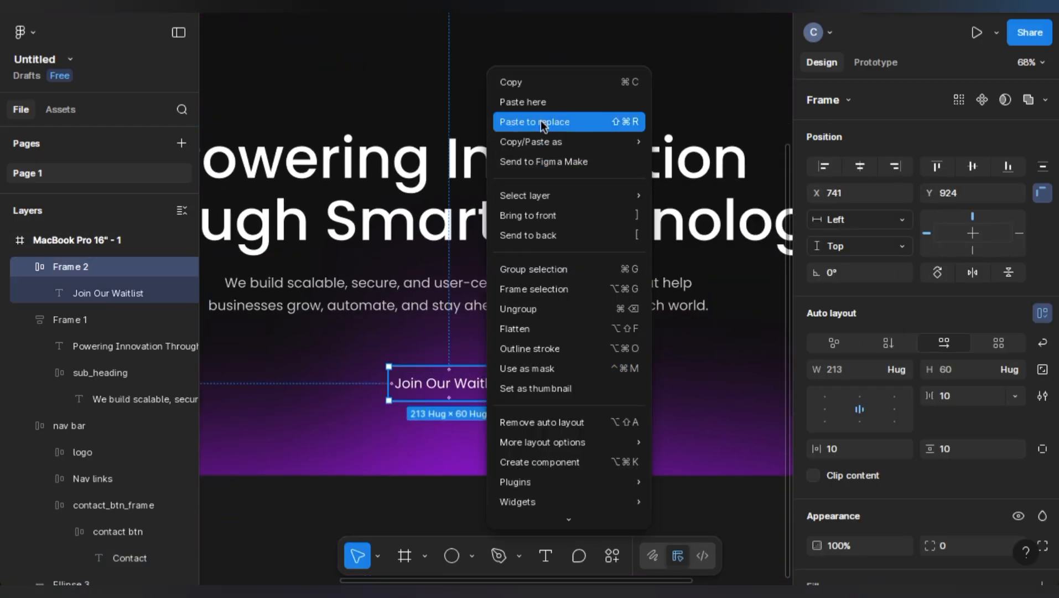
mouse_move(545, 139)
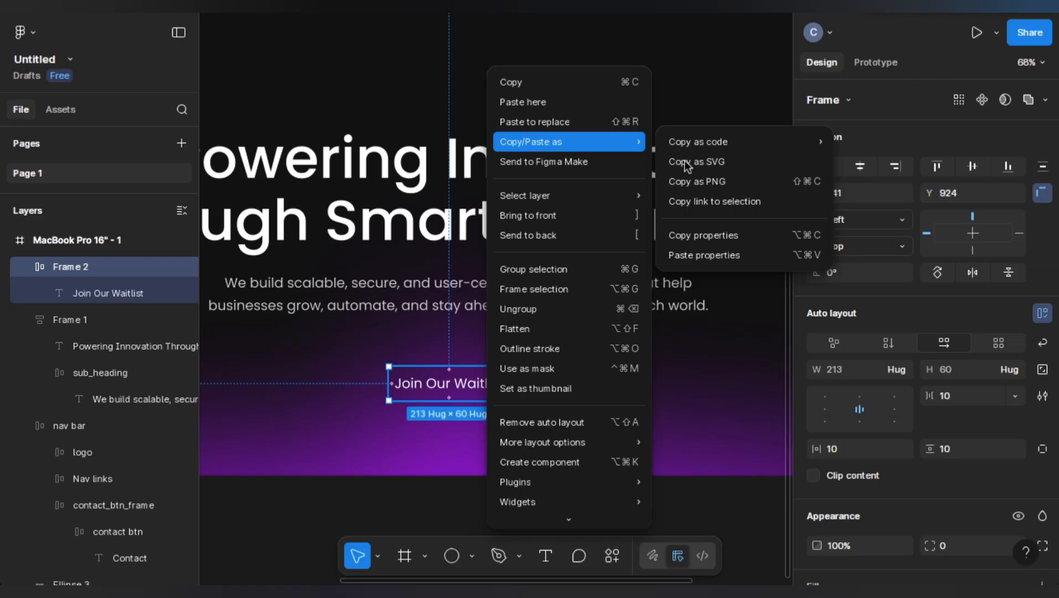
click(704, 257)
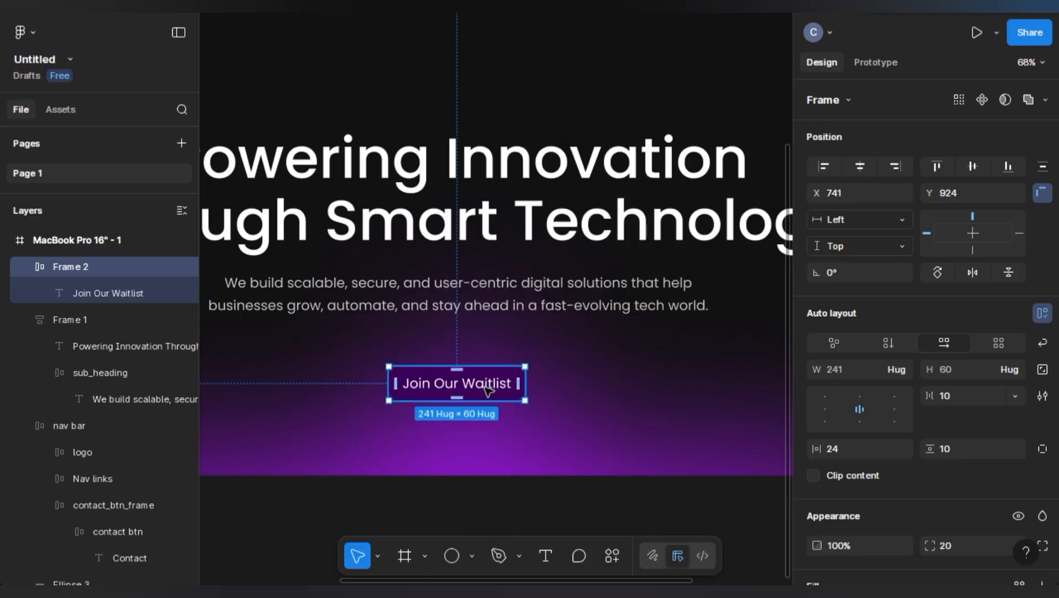
Set the "Join Our Waitlist" button's fill to 0A0A0A and its corner radius to 50.
scroll(852, 426, down, 5)
scroll(853, 427, down, 3)
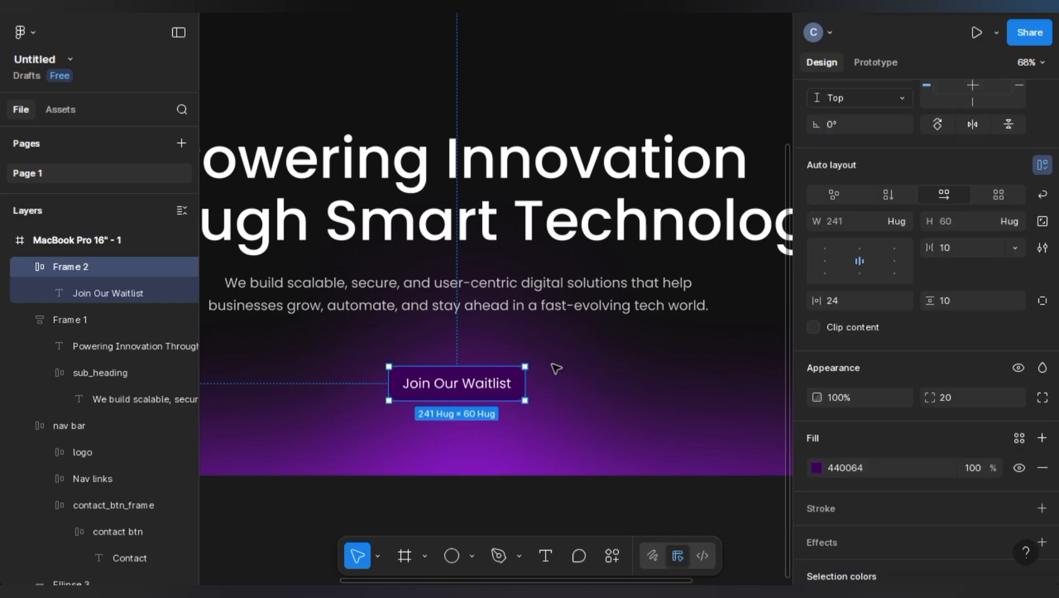
click(817, 468)
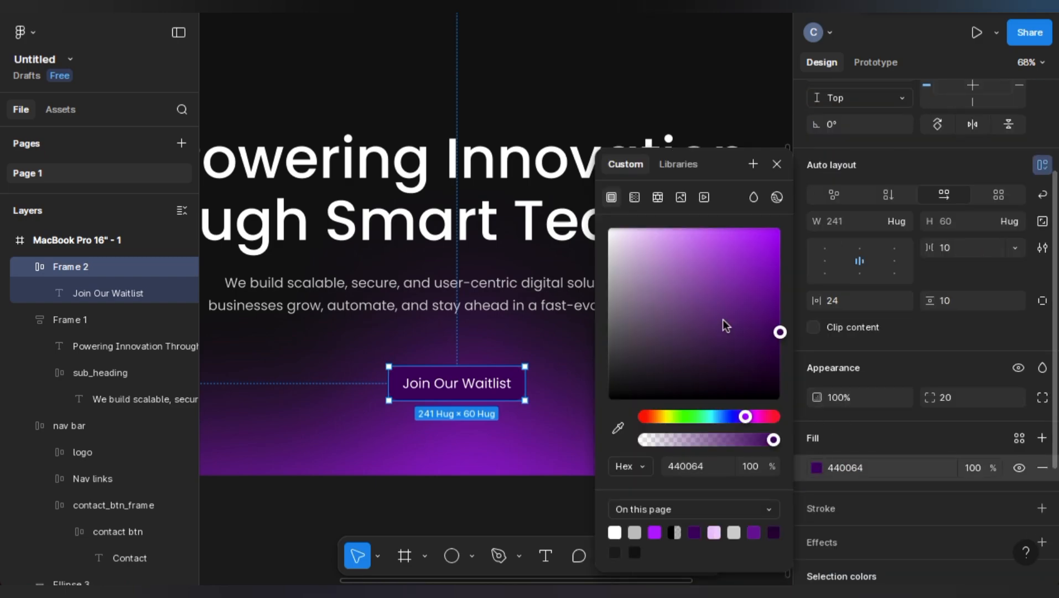
drag(703, 355, 599, 403)
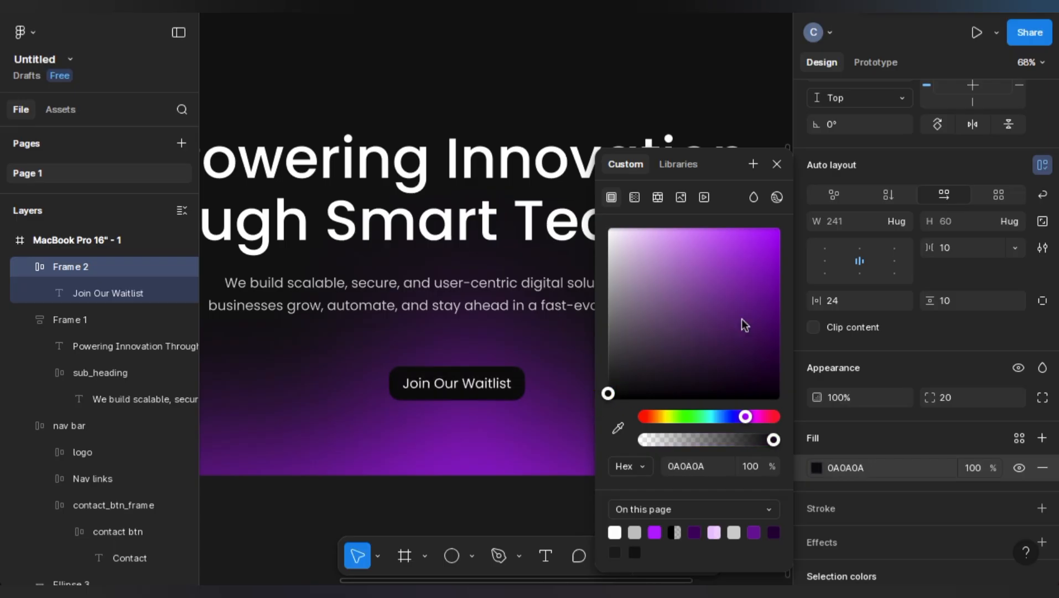
click(777, 164)
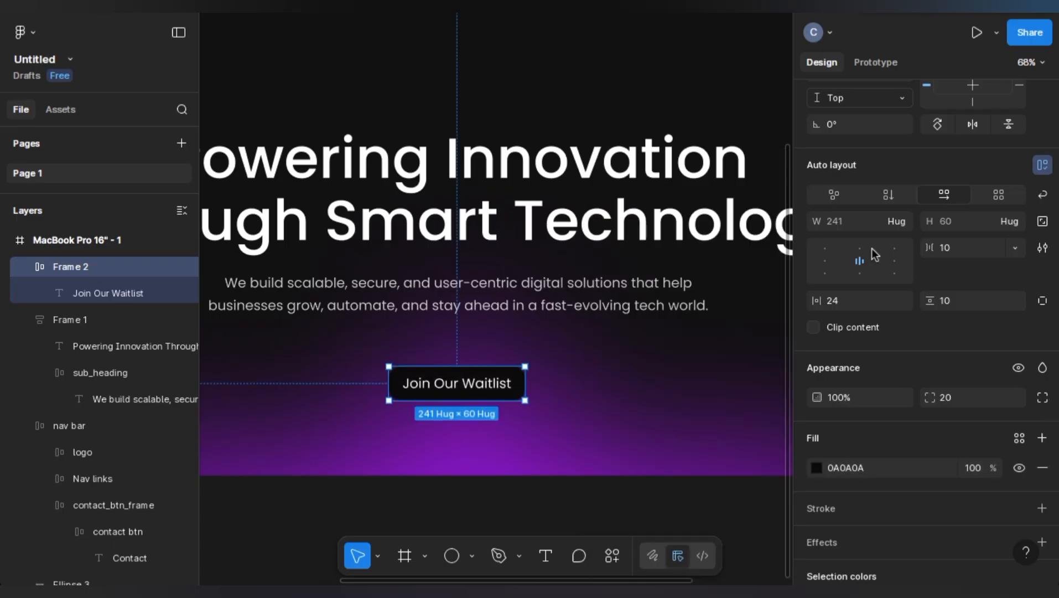
click(951, 398)
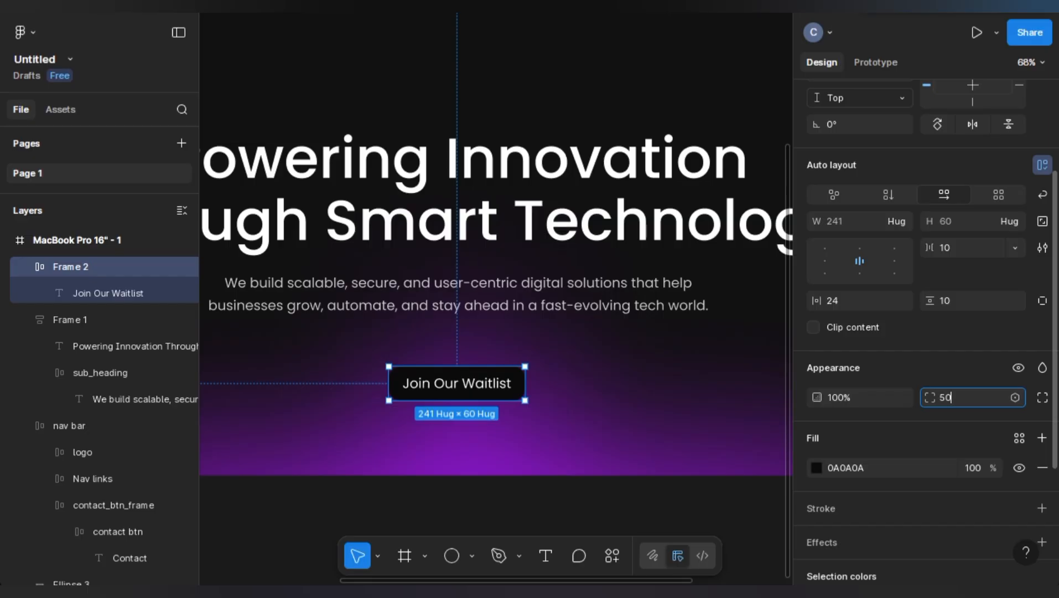
key(Return)
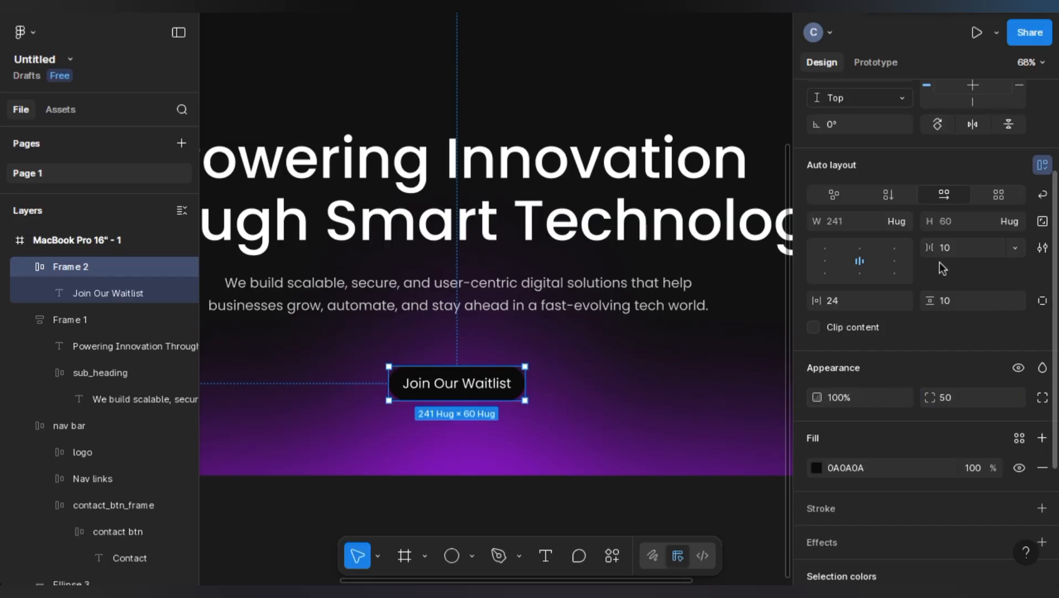
Set the "Join Our Waitlist" button's vertical padding to 14 and horizontal padding to 36.
drag(921, 300, 925, 302)
click(944, 306)
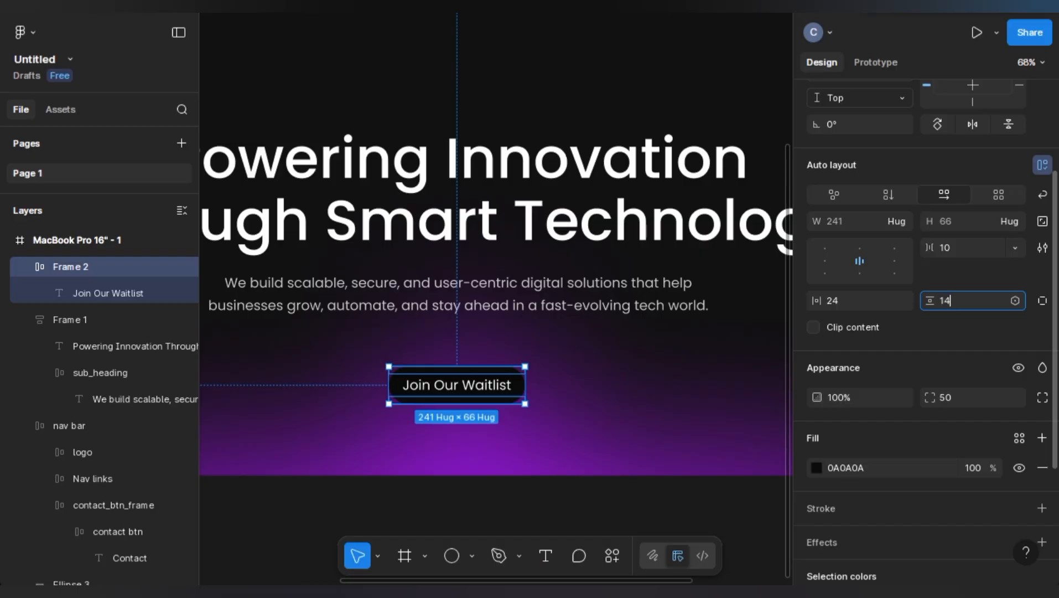
text(14)
key(Return)
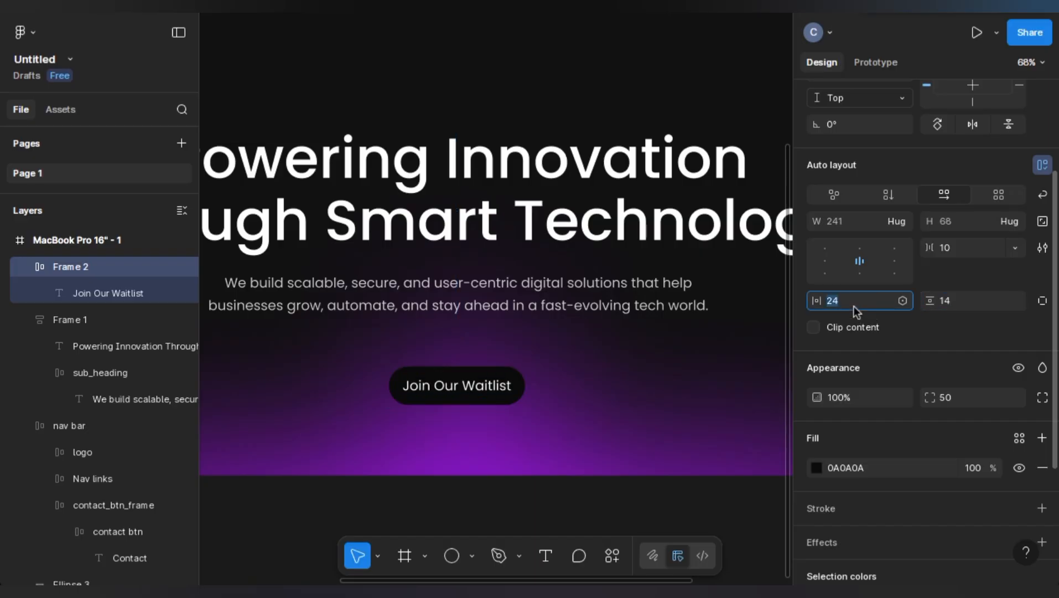
text(36)
key(Return)
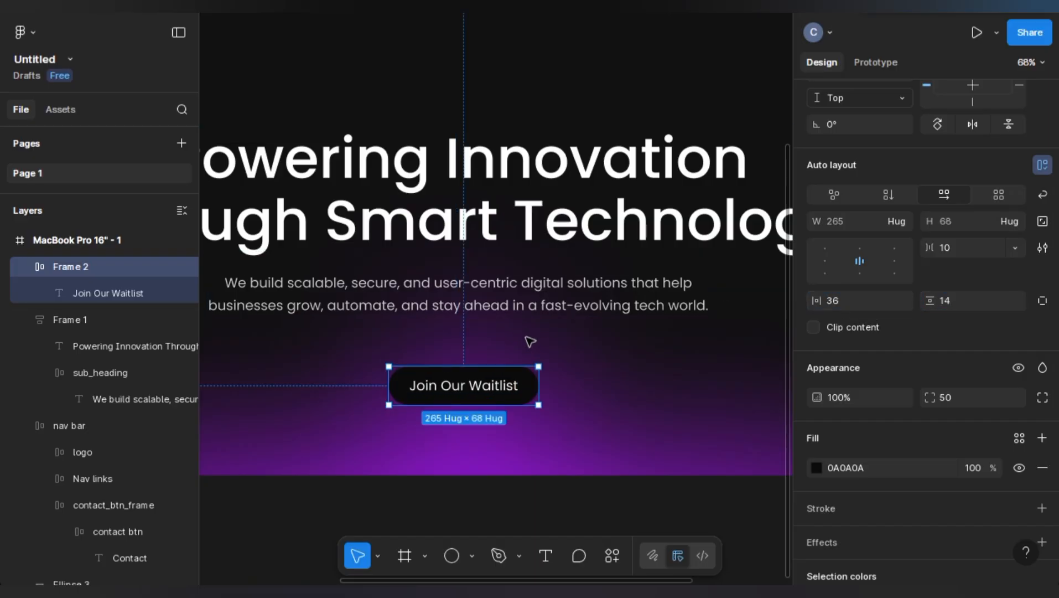
scroll(530, 342, down, 2)
scroll(877, 395, down, 3)
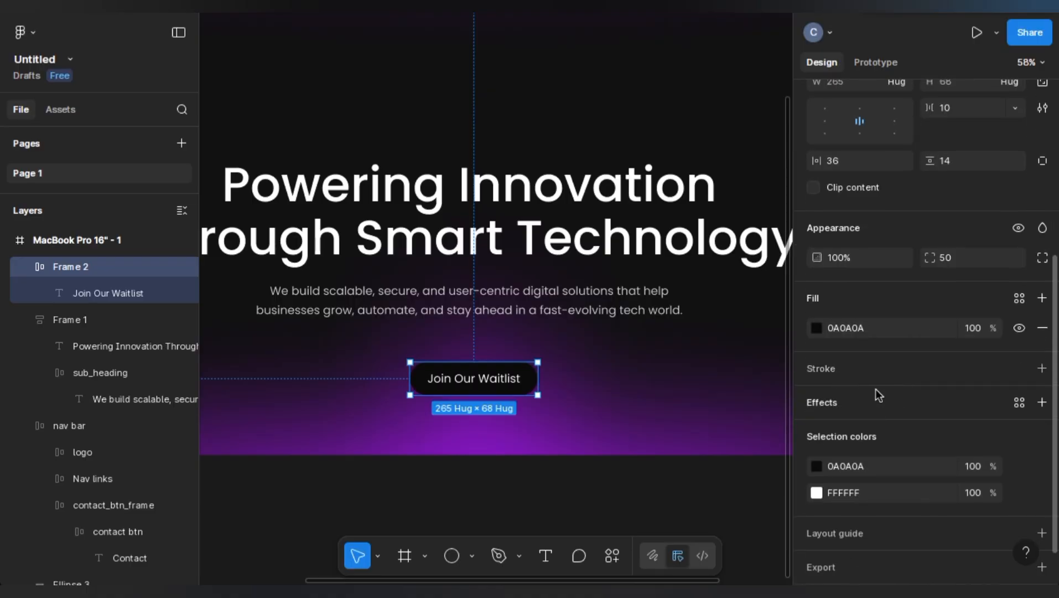
click(584, 455)
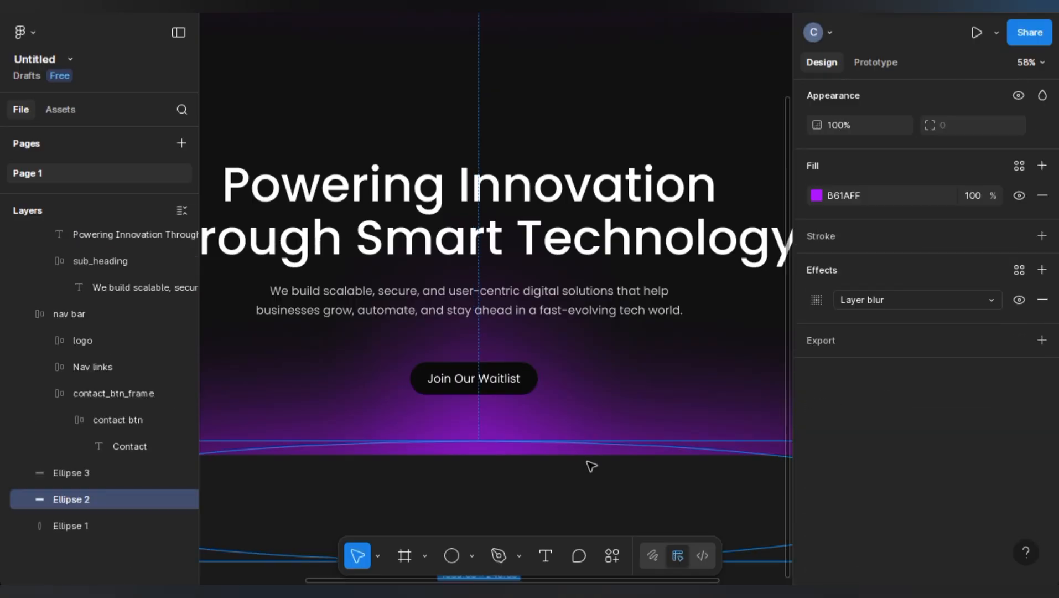
click(523, 380)
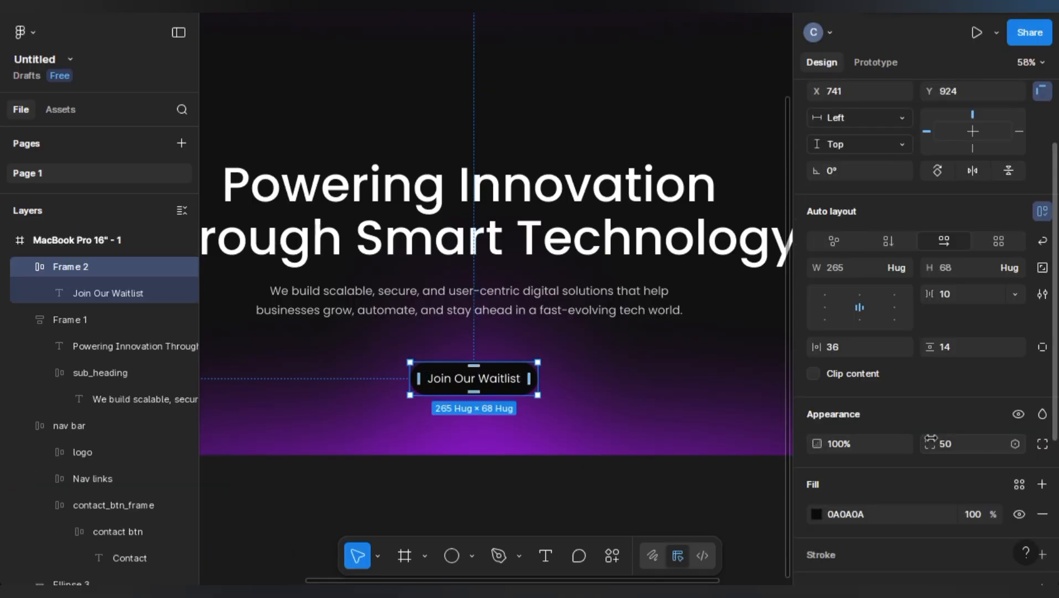
scroll(931, 440, down, 3)
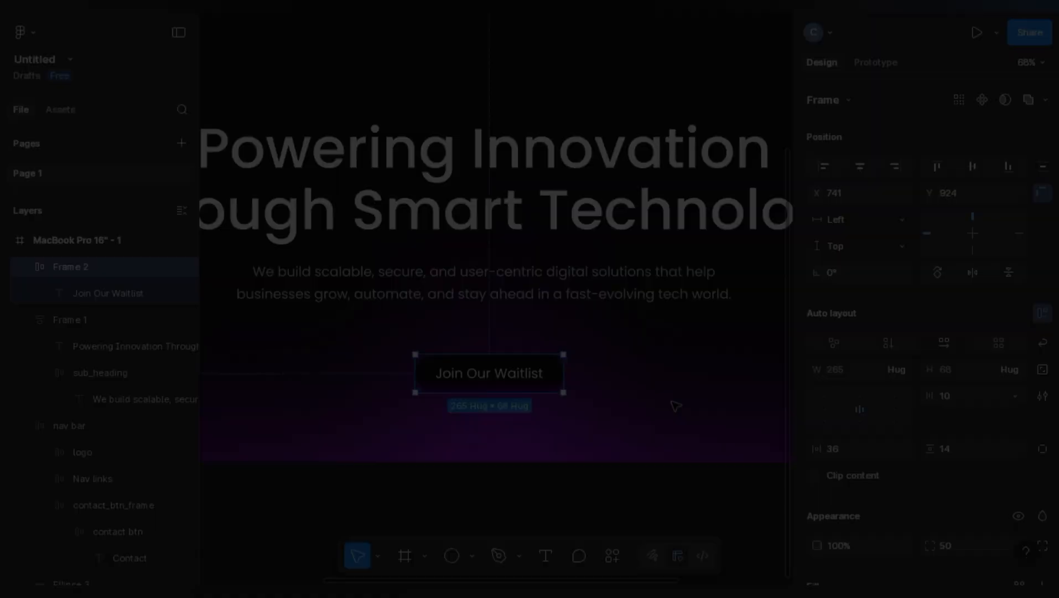
click(677, 407)
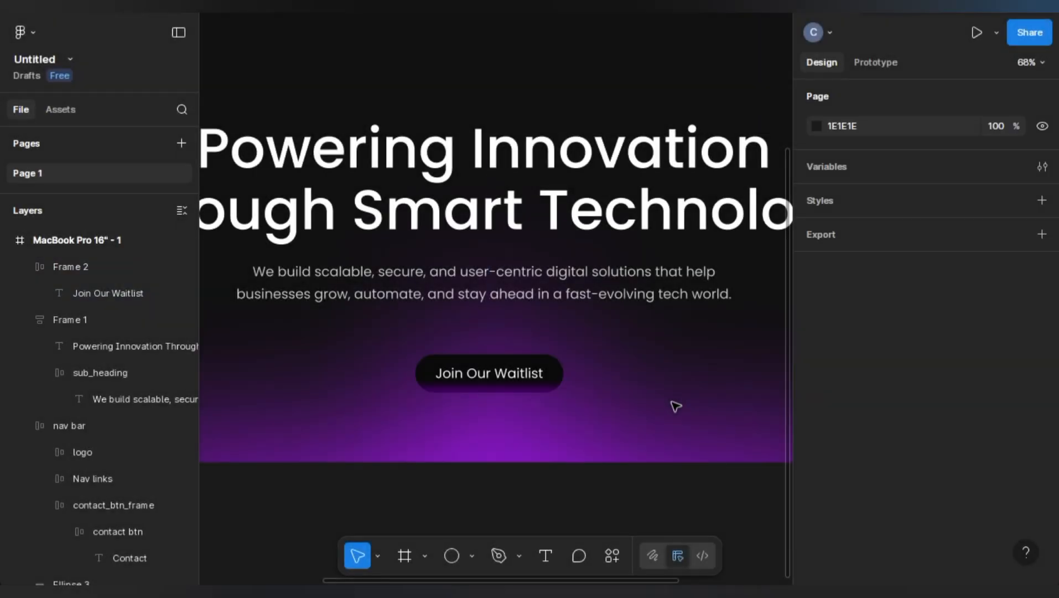
Add an inner shadow effect to the "Join Our Waitlist" button with colour FFFFFF and a Y offset of -5.
click(561, 373)
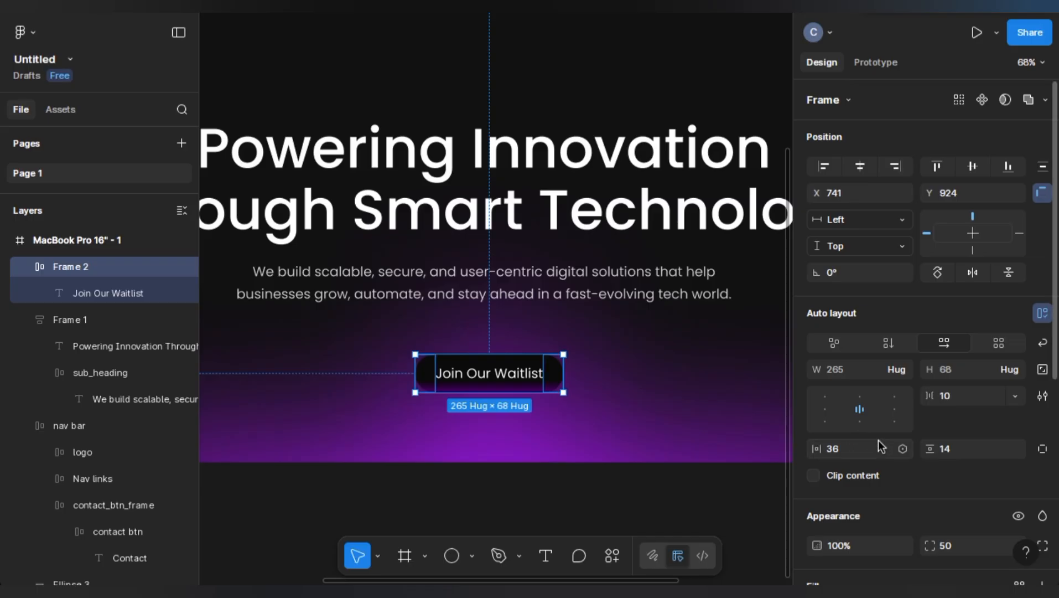
scroll(878, 441, down, 6)
click(1041, 360)
click(675, 363)
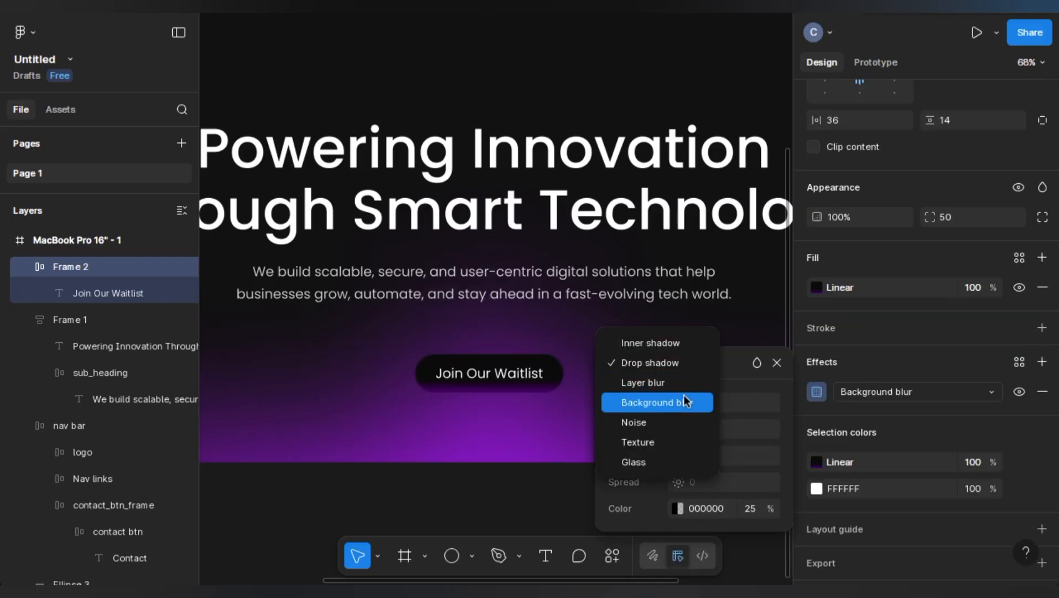
click(658, 343)
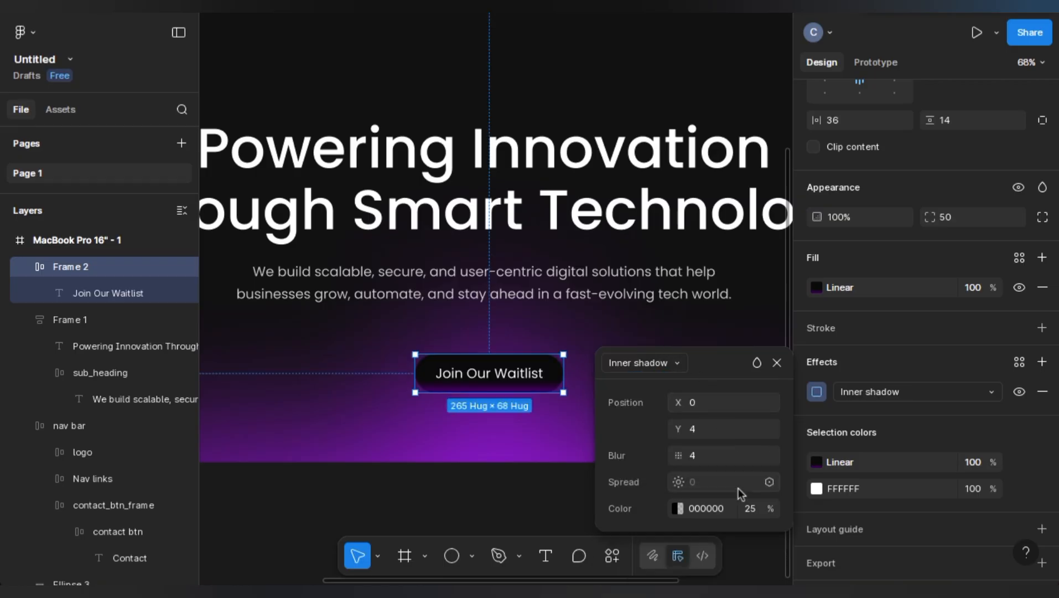
click(708, 508)
text(f)
key(Return)
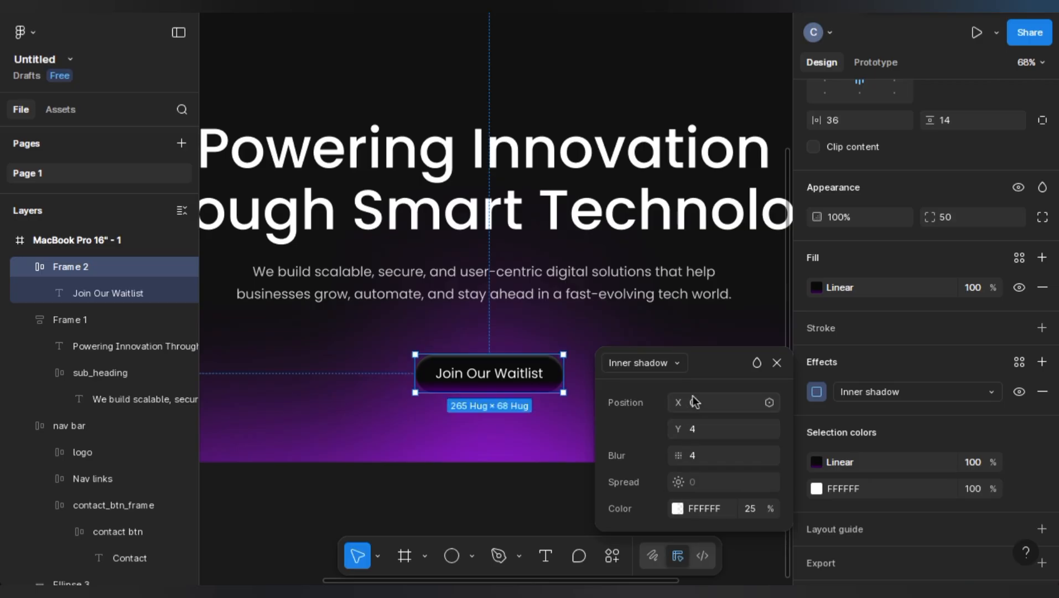
drag(680, 427, 674, 427)
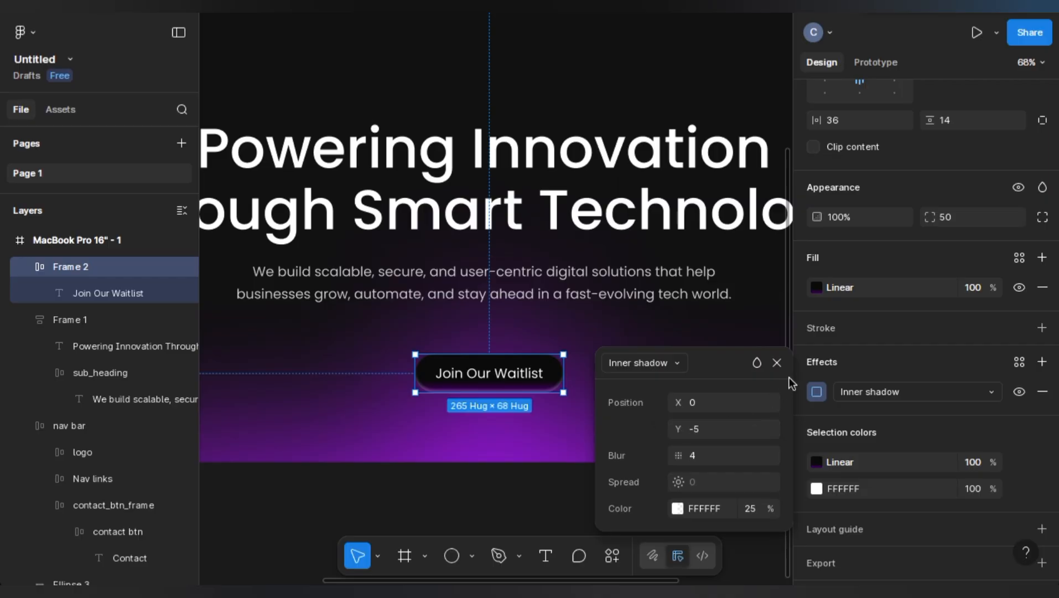
click(778, 363)
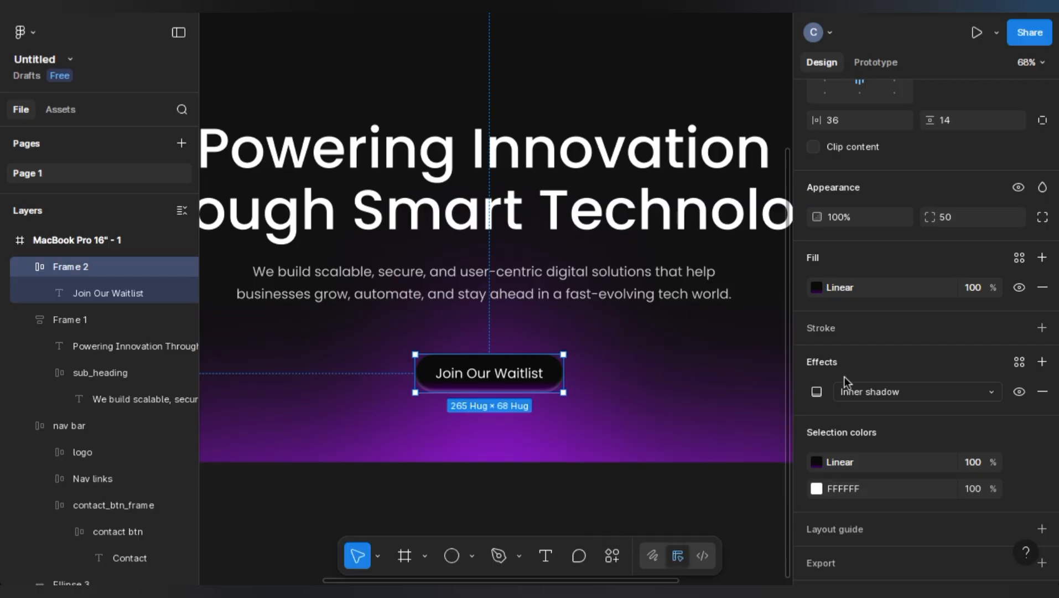
Change the 71% stop of the waitlist button's linear gradient fill to dark purple 230232.
click(815, 288)
click(727, 393)
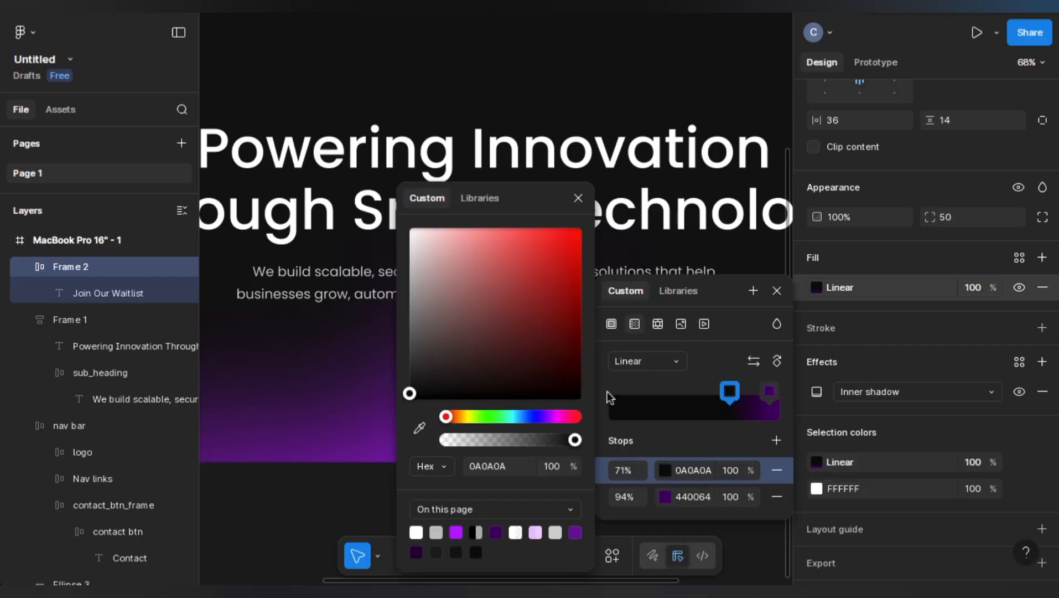
click(497, 531)
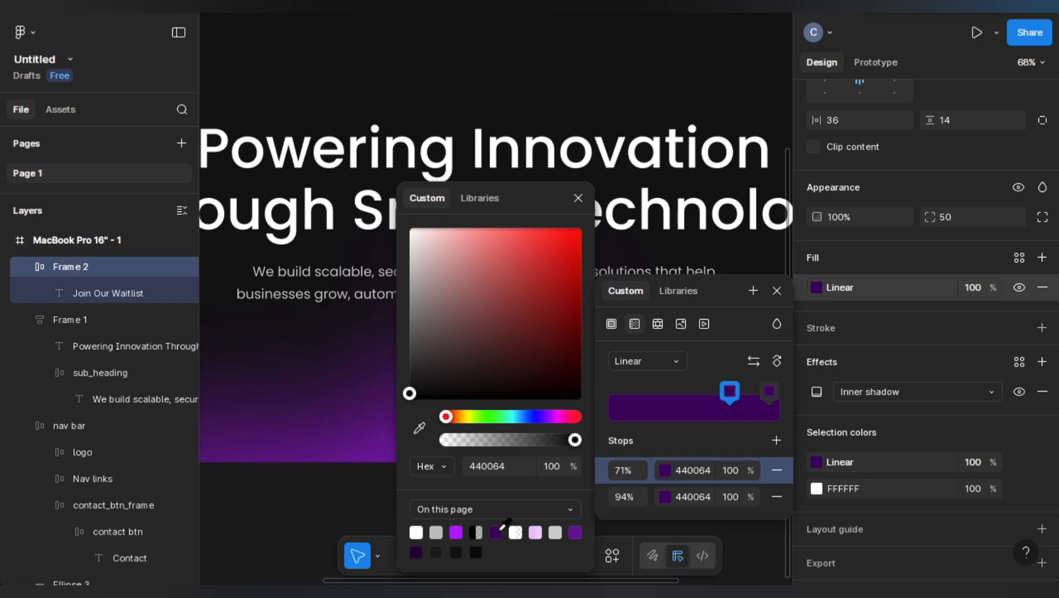
click(579, 199)
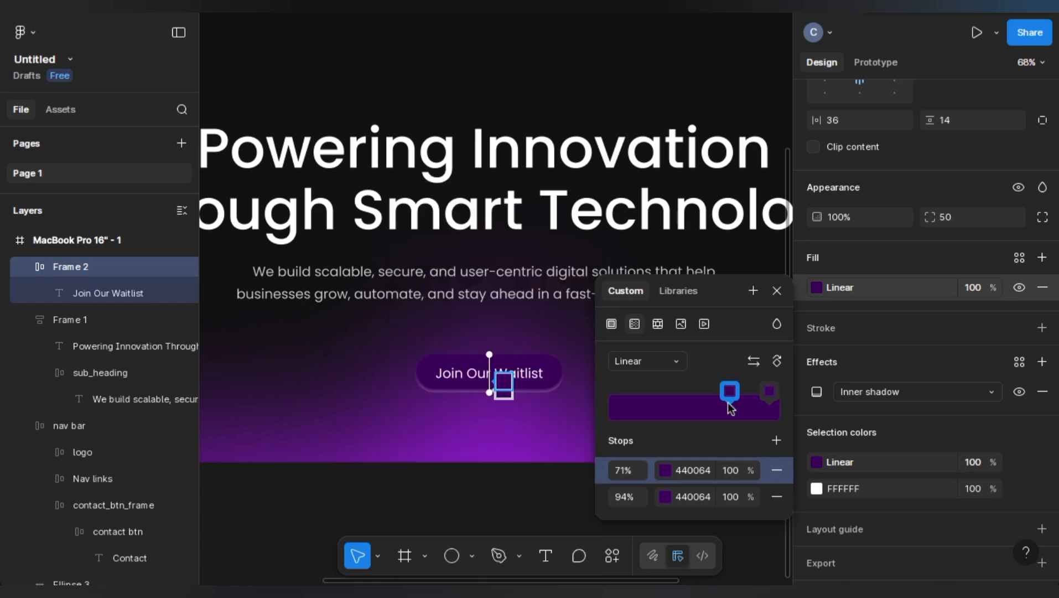
click(663, 471)
drag(529, 195, 372, 182)
scroll(533, 369, up, 3)
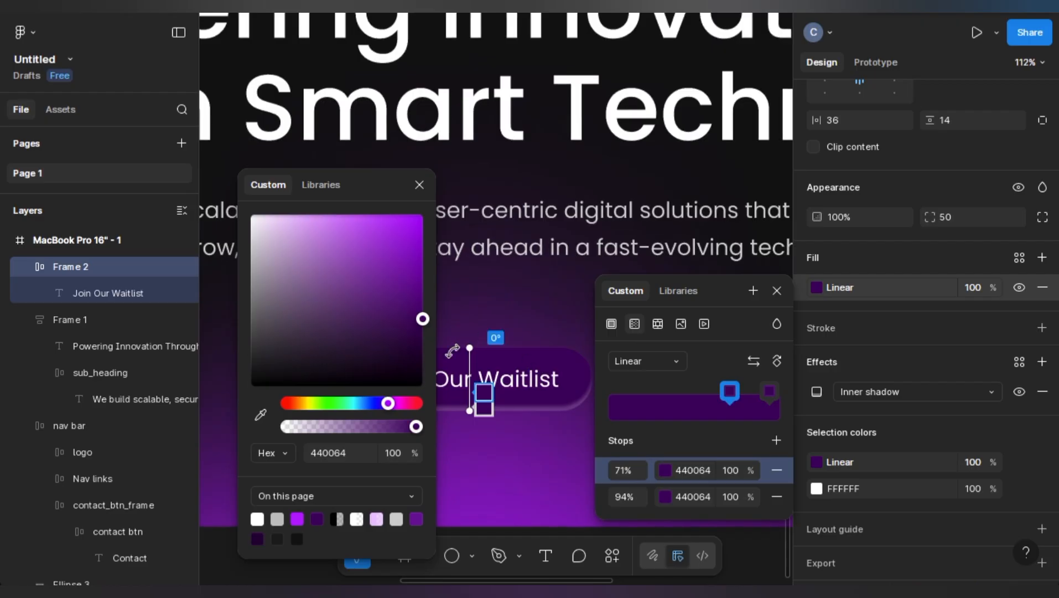
drag(421, 318, 415, 358)
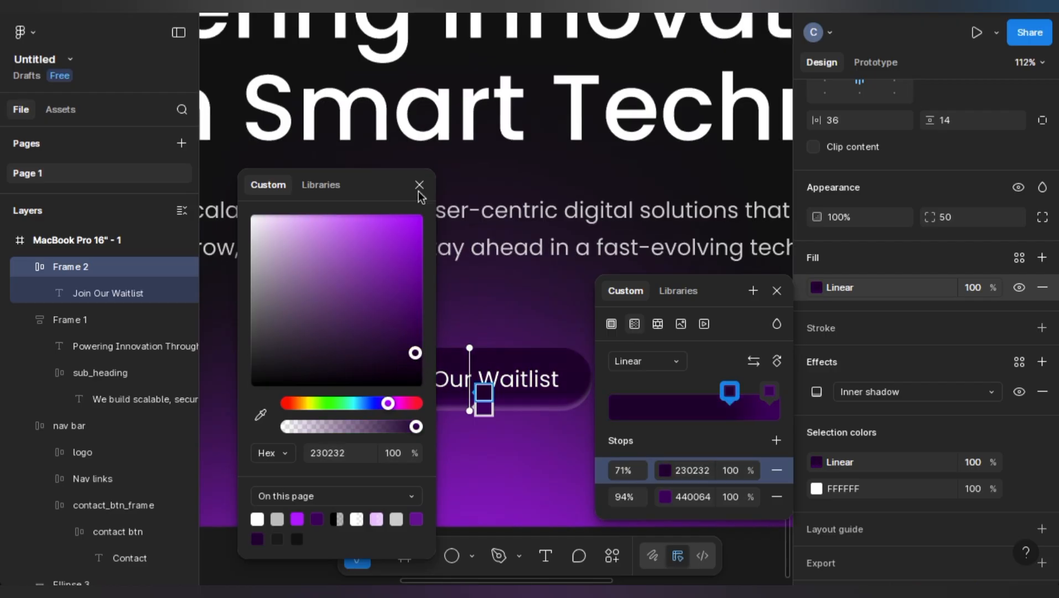
click(419, 185)
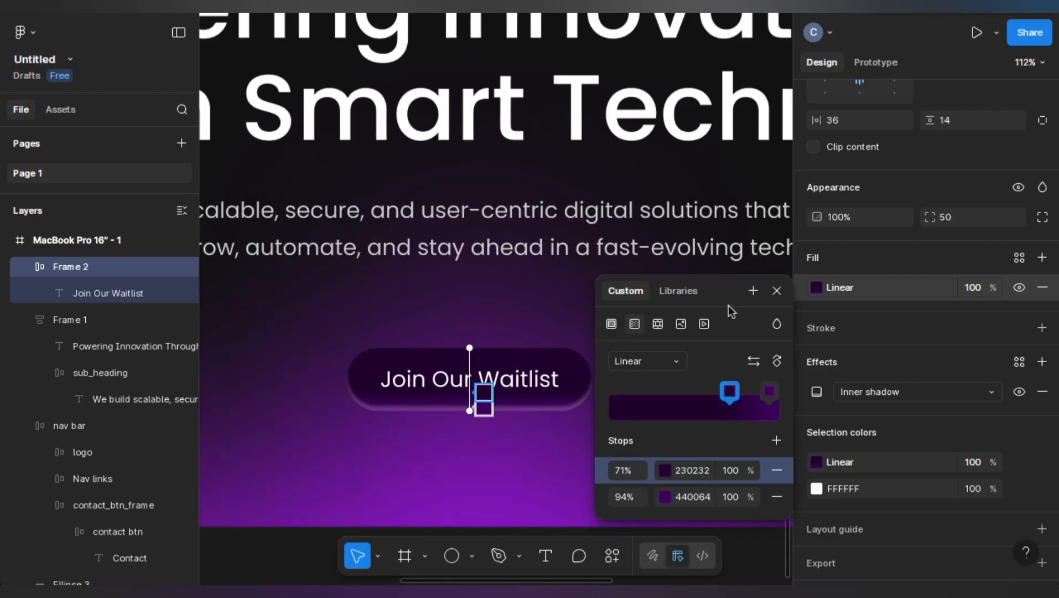
click(777, 292)
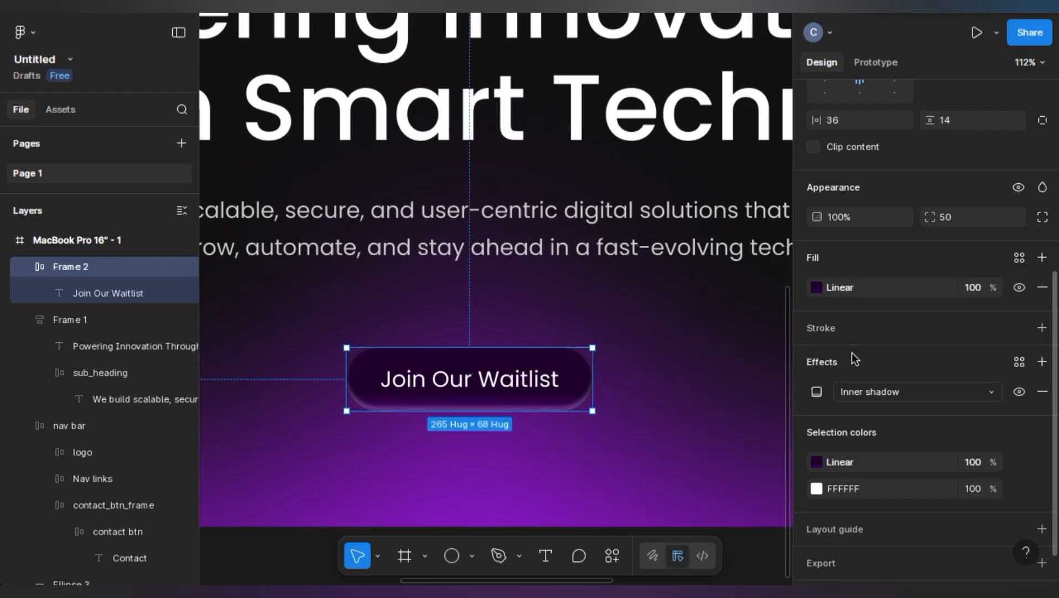
Add a second inner shadow effect in FFFFFF to the "Join Our Waitlist" button, keeping the default Y offset of 4.
click(1042, 361)
click(660, 367)
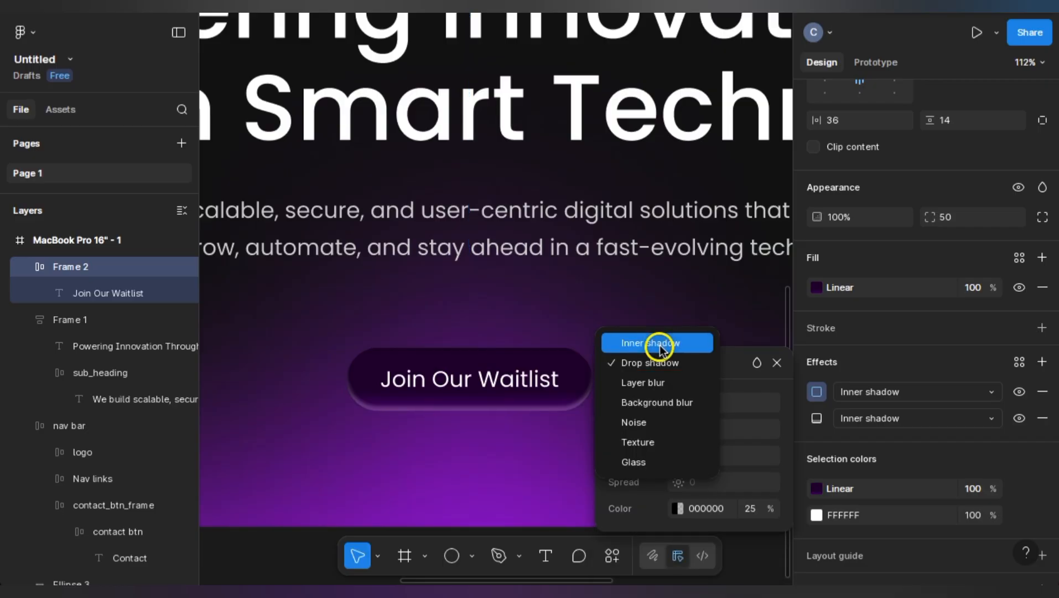
click(661, 344)
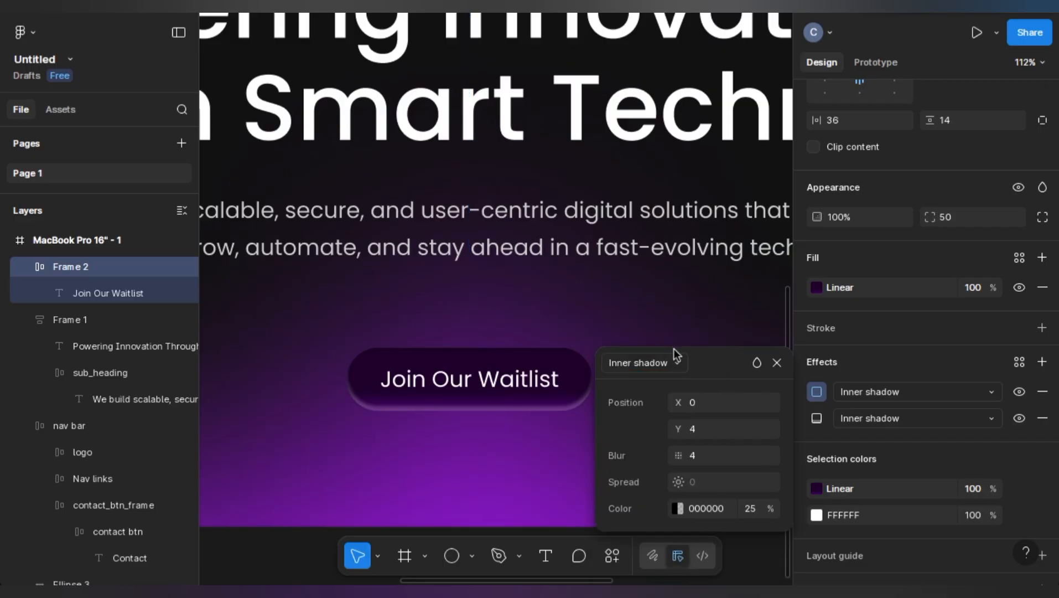
click(717, 510)
text(f)
key(Return)
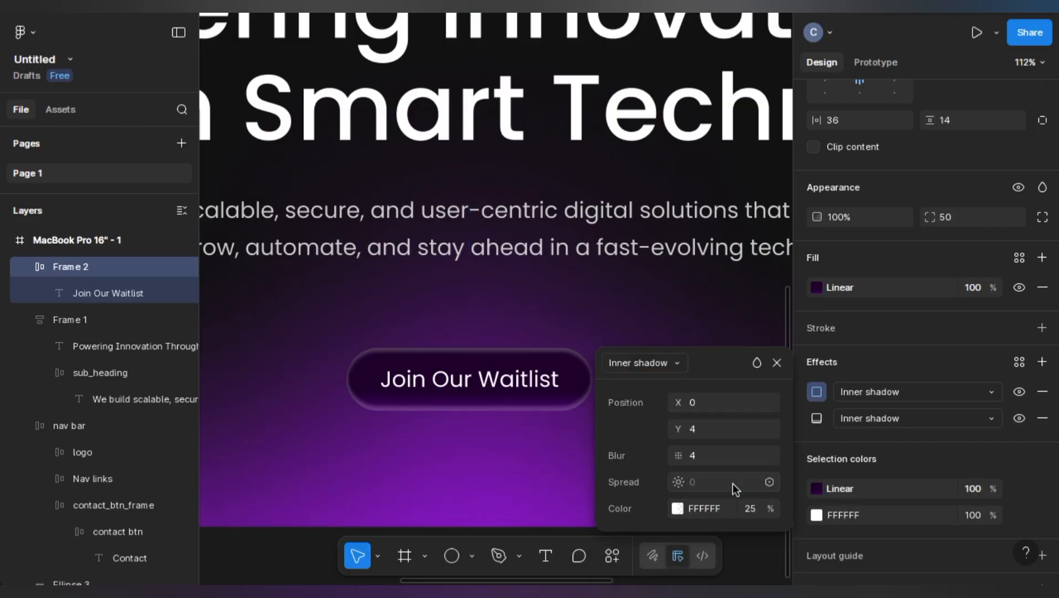
click(777, 362)
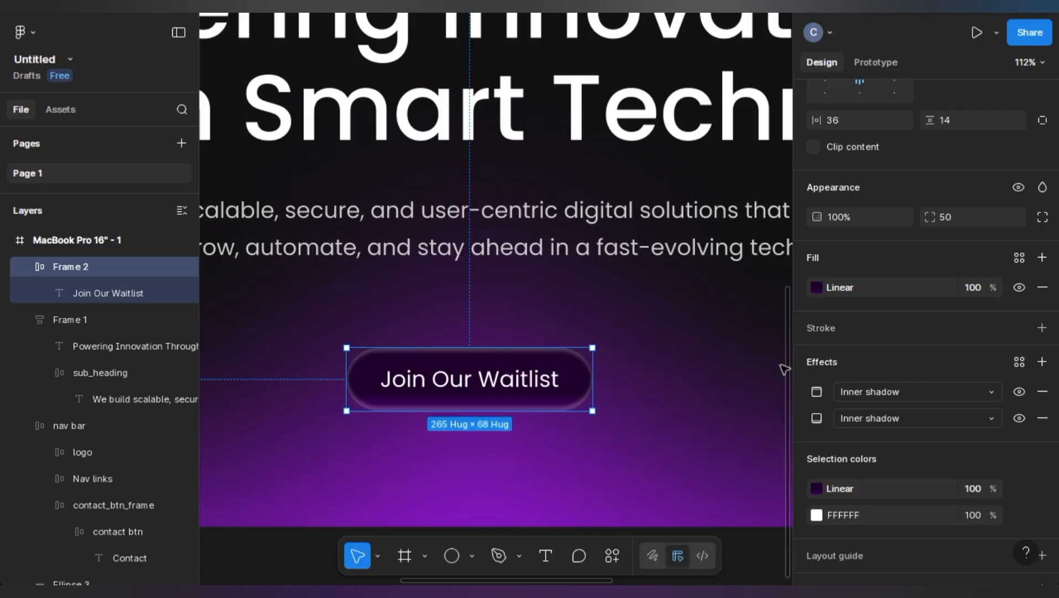
Centre the "Join Our Waitlist" button horizontally within the MacBook Pro frame.
click(752, 346)
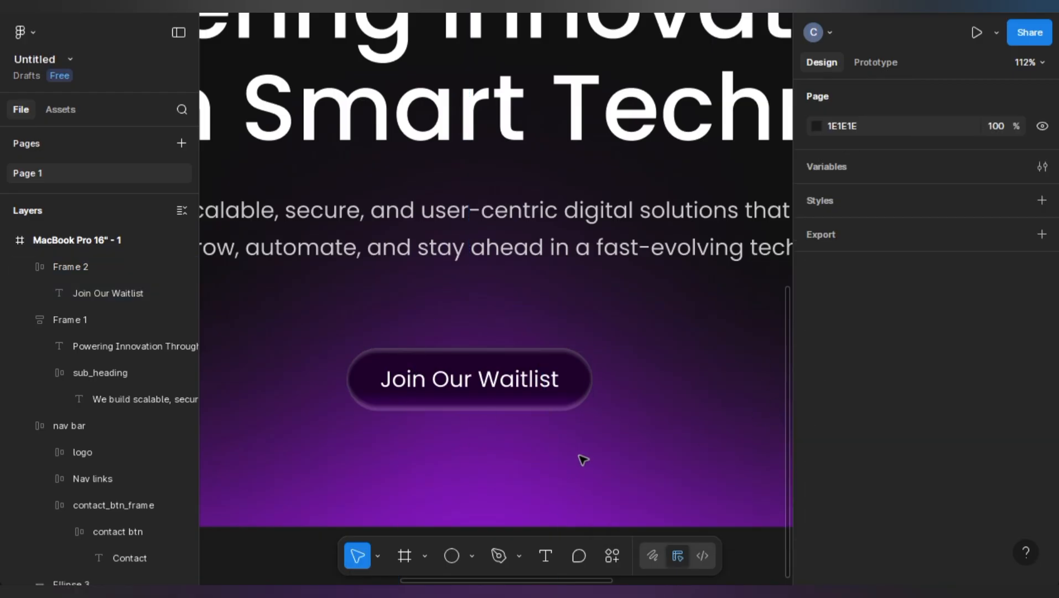
click(579, 394)
scroll(579, 392, down, 5)
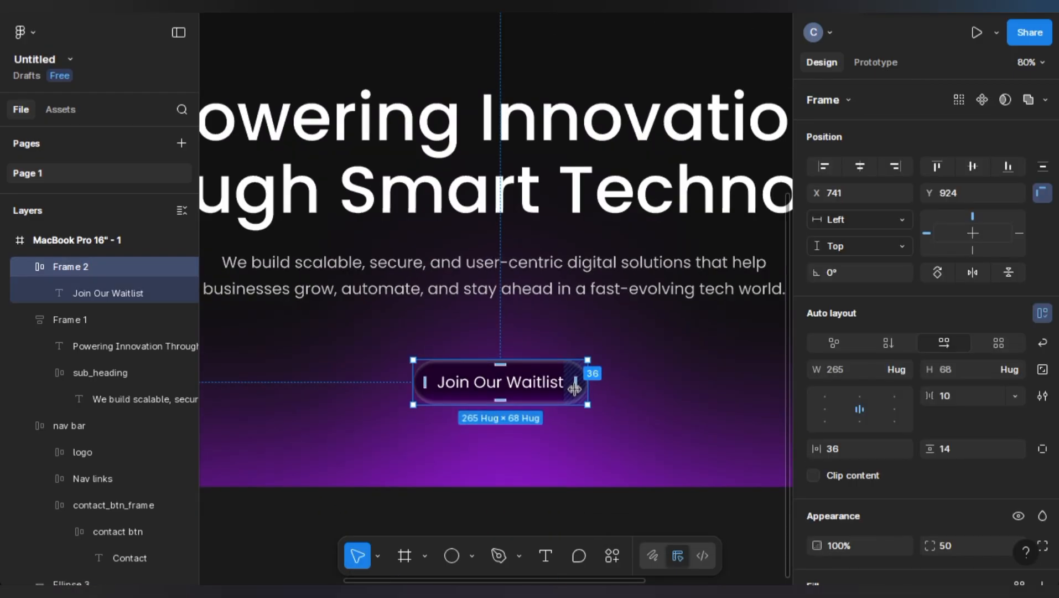
click(860, 166)
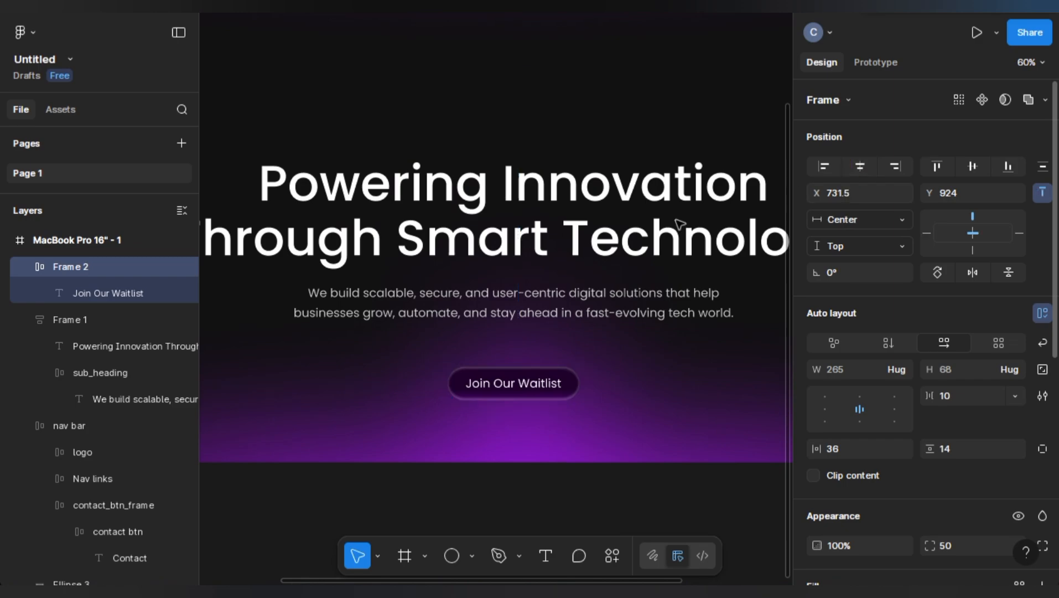
Combine the waitlist button and the heading block into one vertical auto layout frame with a spacing of 48.
shift+click(591, 224)
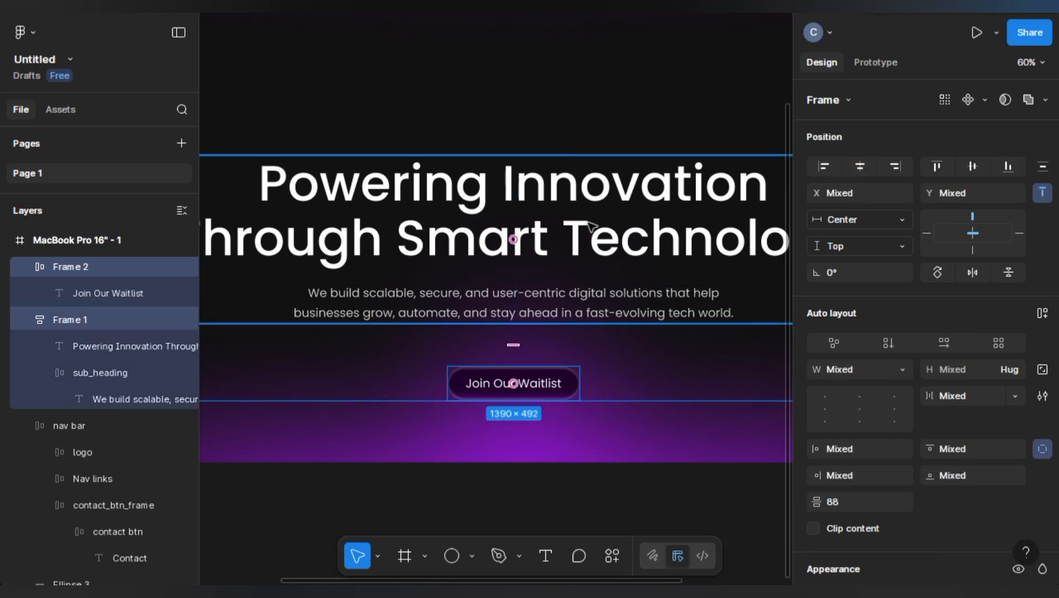
key(shift+a)
click(955, 402)
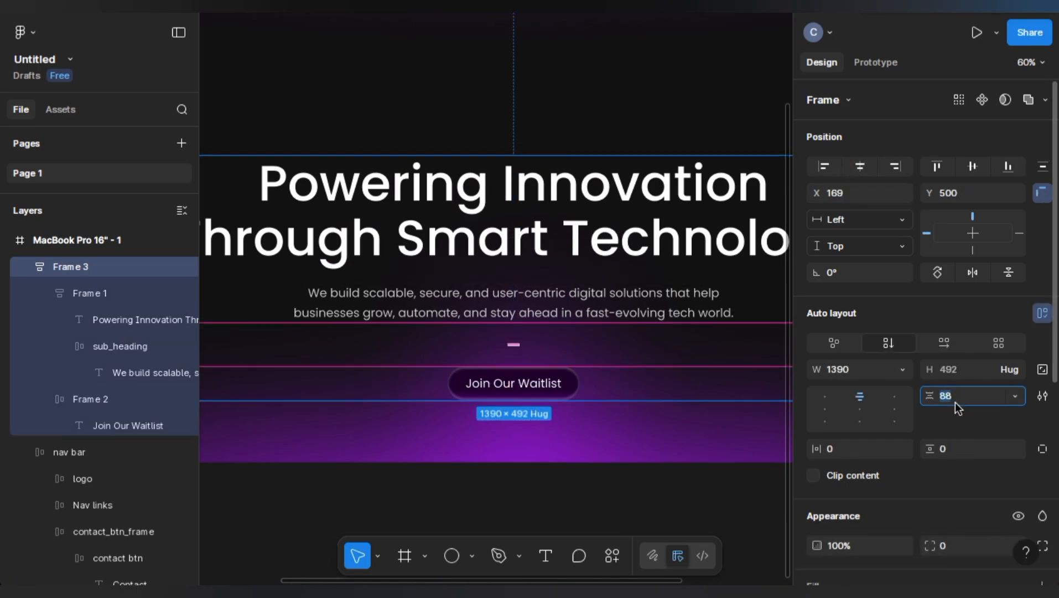
text(48)
key(Return)
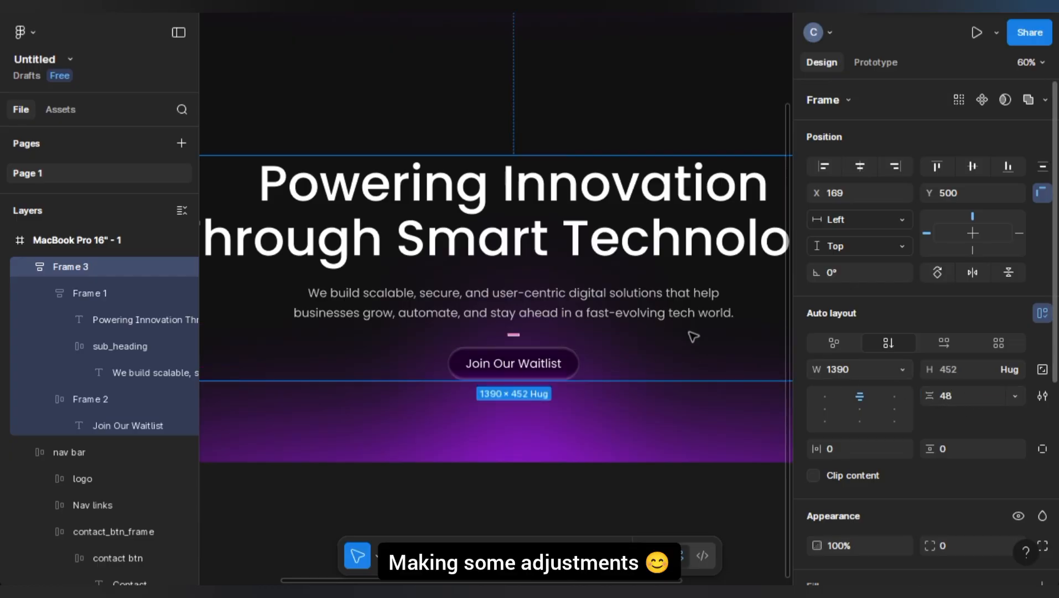
Set the auto layout spacing between the headline and the sub-heading to 28.
double_click(549, 271)
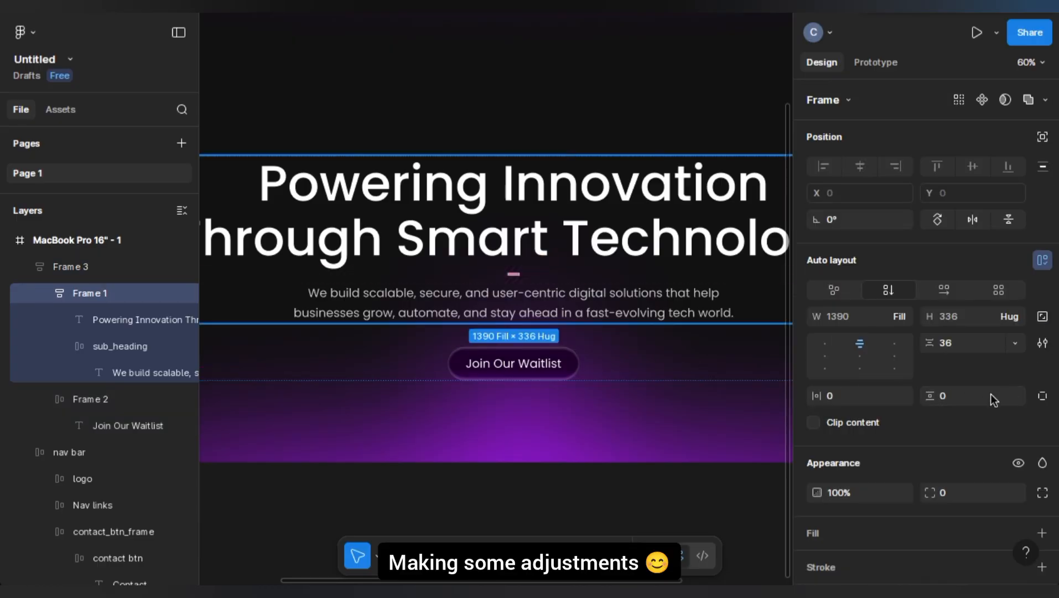
click(957, 347)
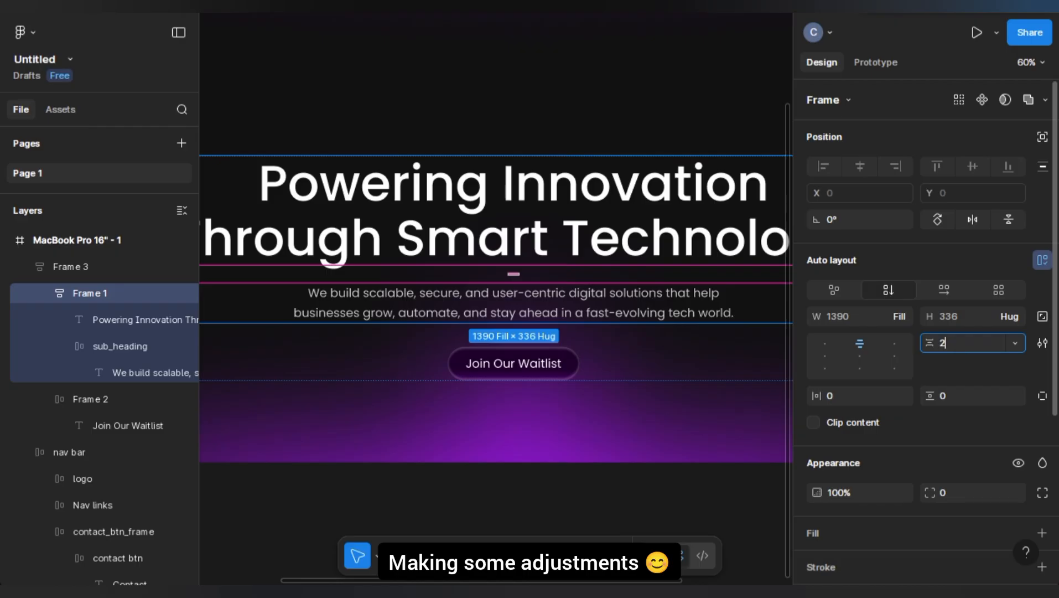
text(28)
key(Return)
click(611, 339)
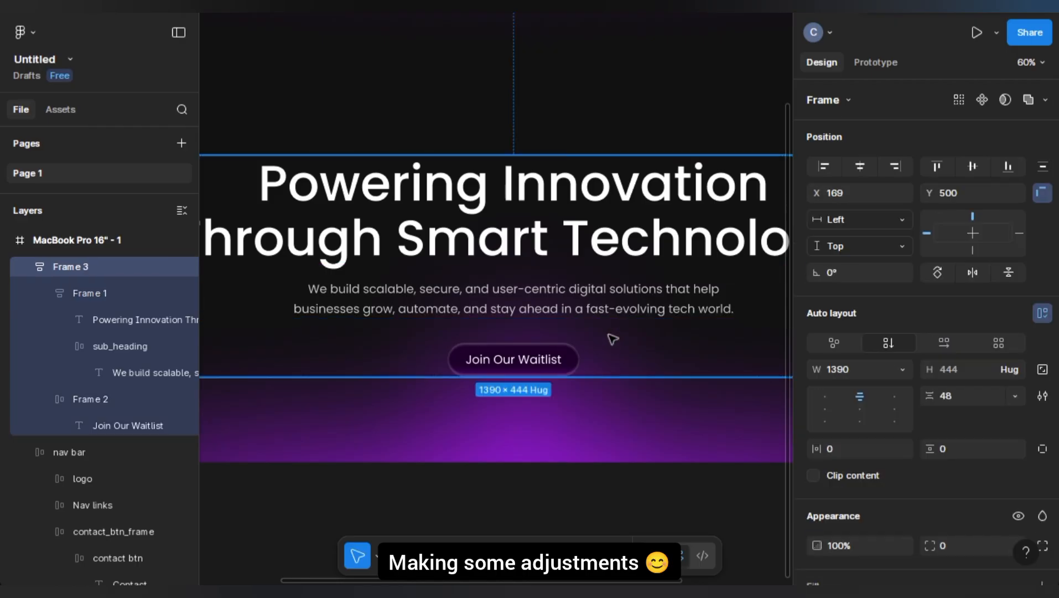
click(970, 396)
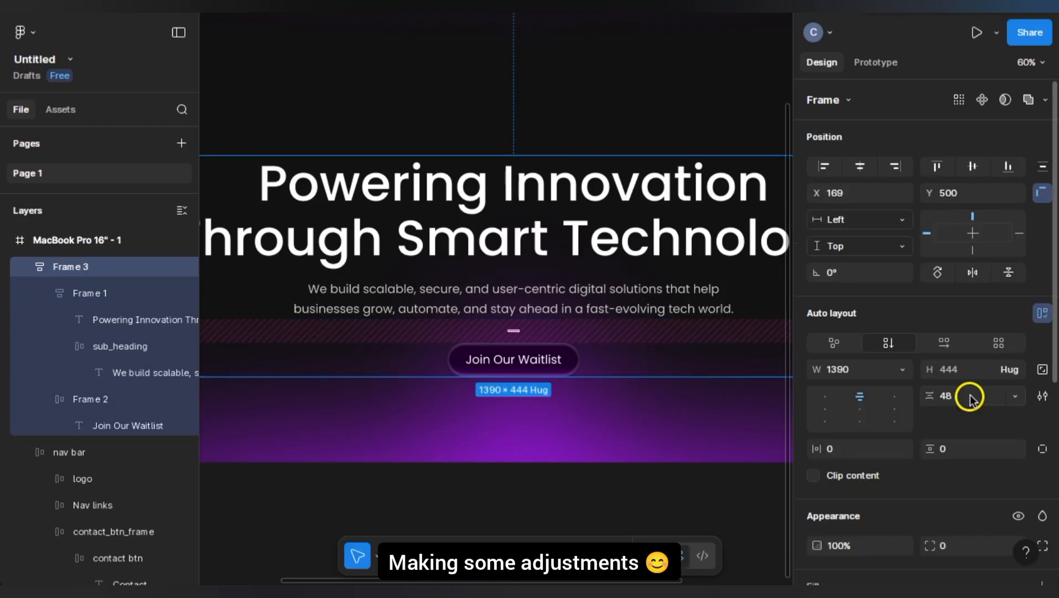
Move the whole hero content block up to Y 446 in the frame.
click(593, 440)
scroll(594, 438, down, 3)
scroll(570, 366, down, 3)
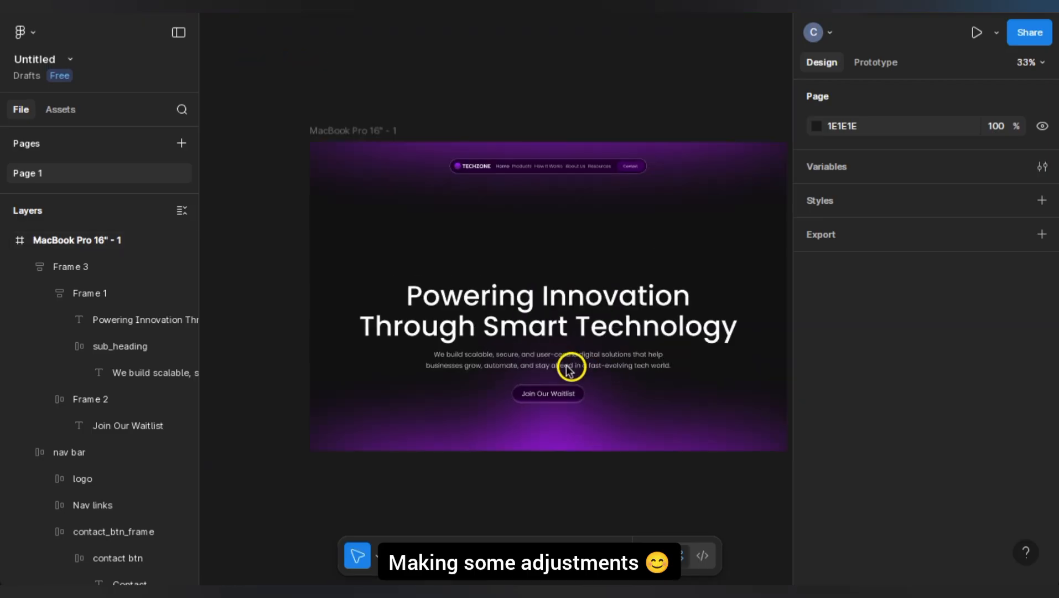
click(567, 353)
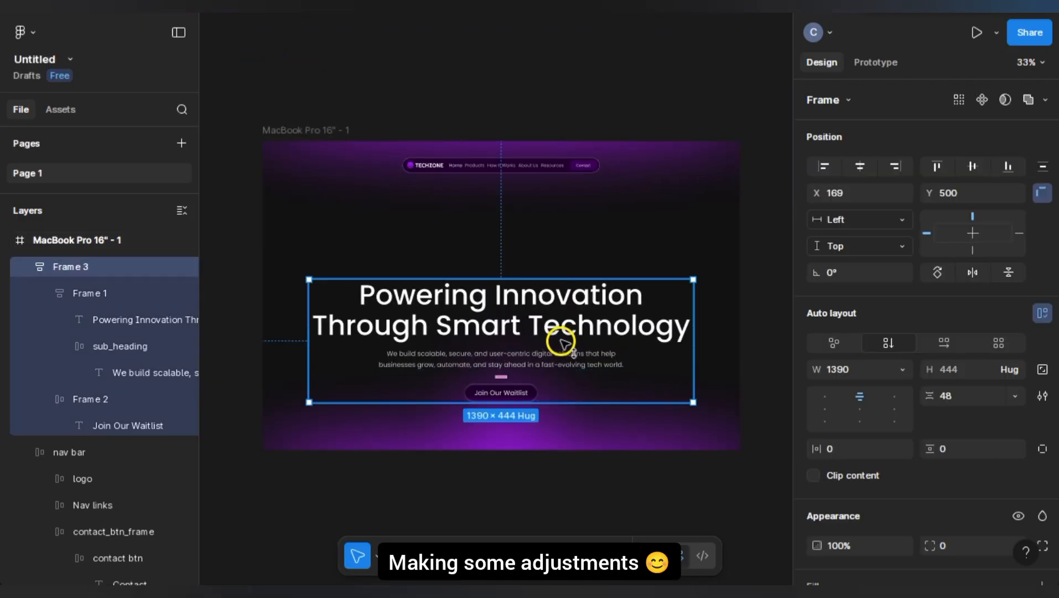
drag(561, 339, 562, 324)
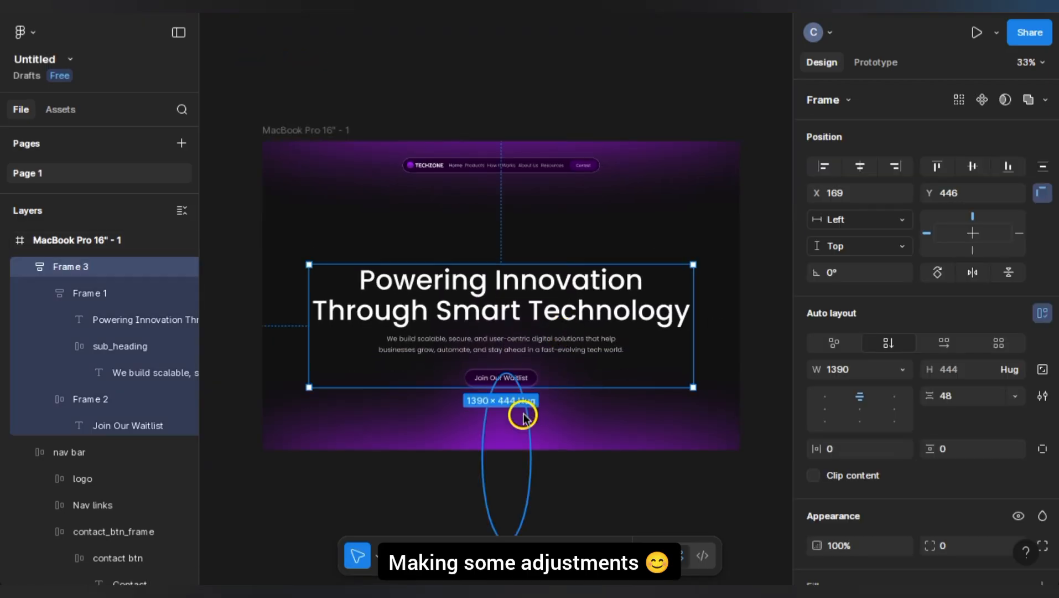
Widen the narrow central glow ellipse to about 286 and lower its upper edge, making it about 502 high.
drag(507, 419, 546, 408)
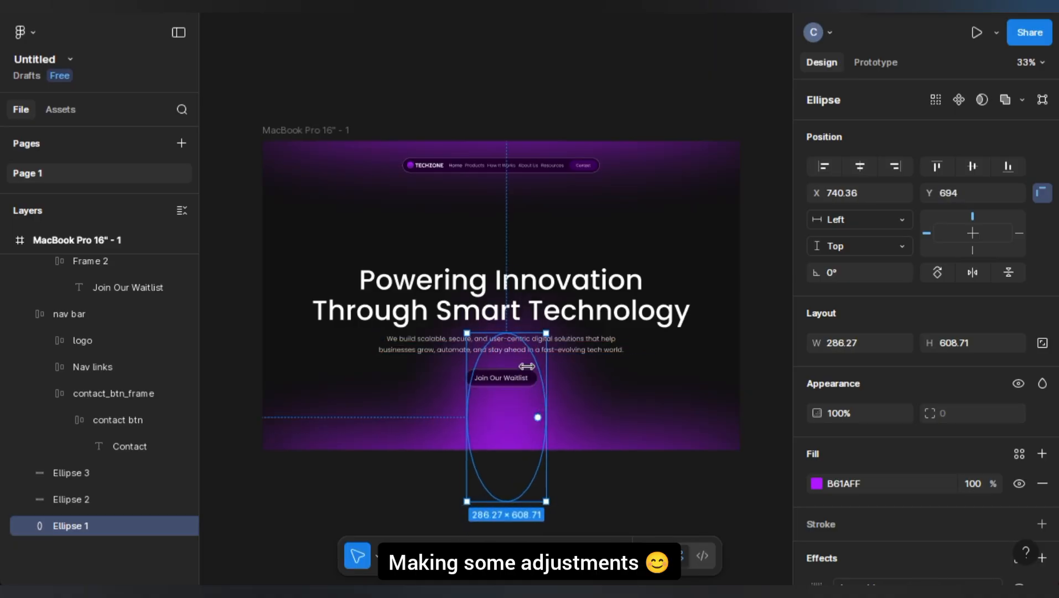
drag(518, 333, 519, 366)
Widen the flat bottom glow ellipse to about 2879 and raise it to about Y 1025, roughly centred in the frame.
click(109, 500)
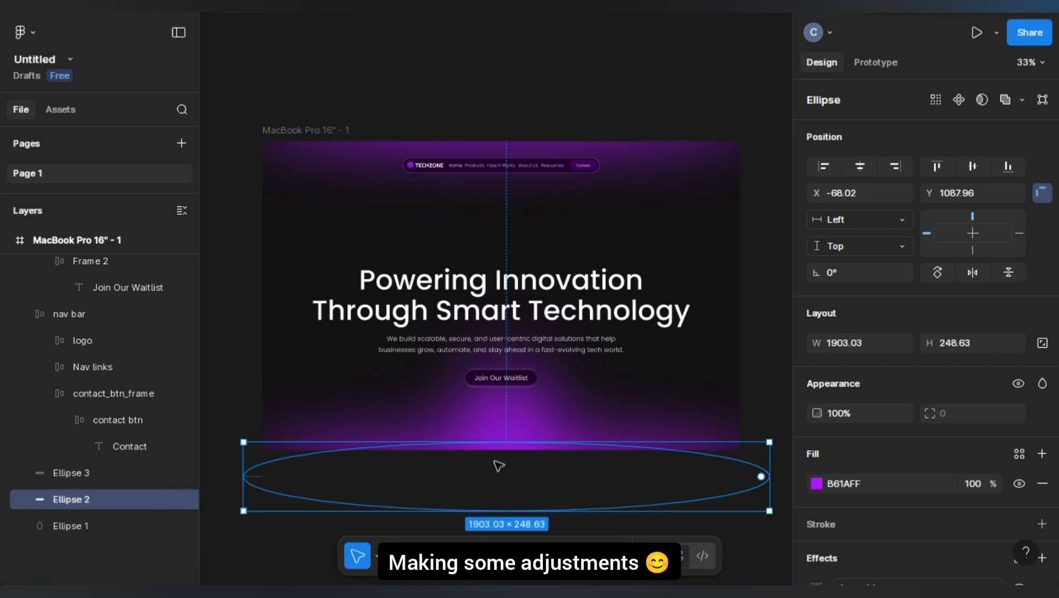
drag(546, 449, 551, 442)
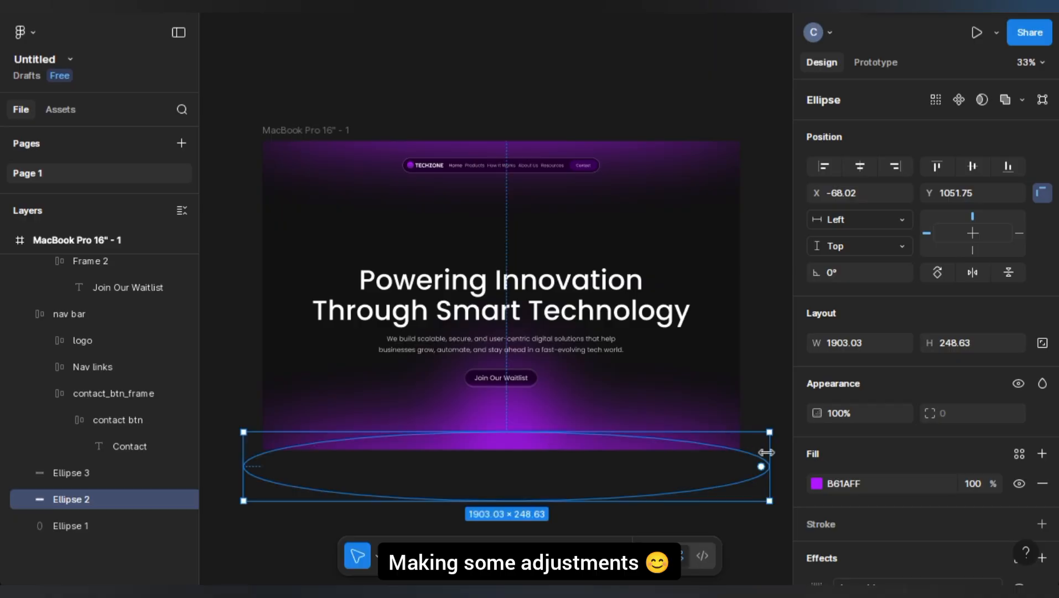
drag(768, 461, 783, 461)
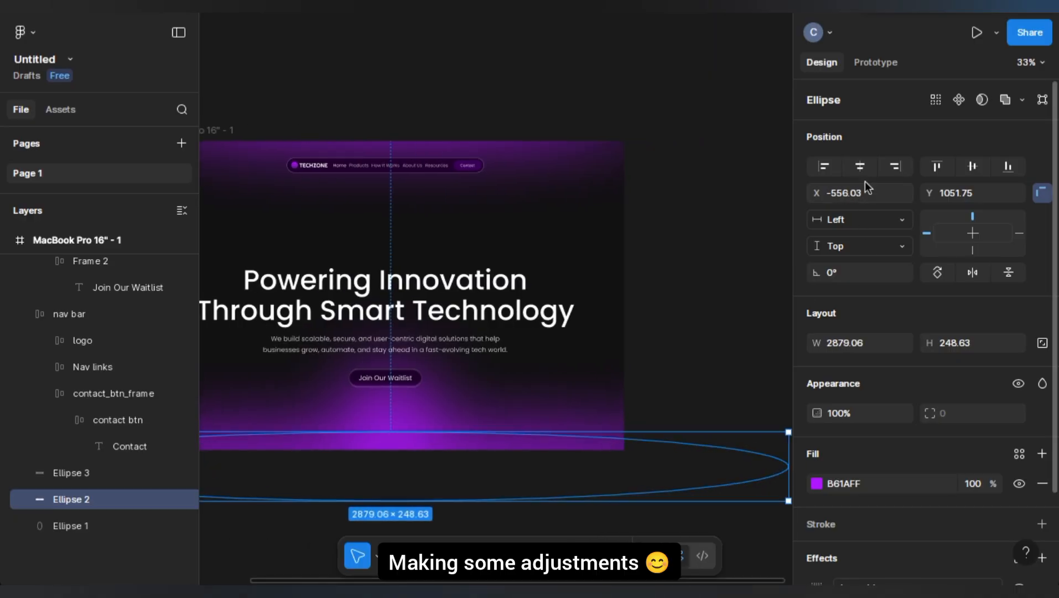
scroll(714, 294, left, 3)
drag(572, 439, 568, 438)
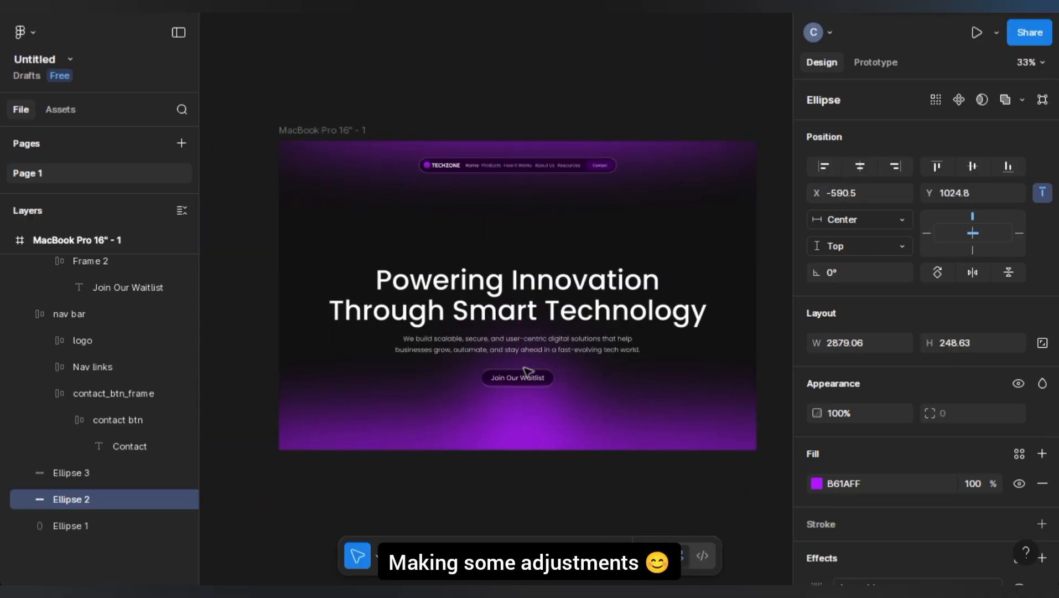
Group the two bottom glow ellipses and move the group down to Y 836.
shift+click(63, 530)
key(ctrl+g)
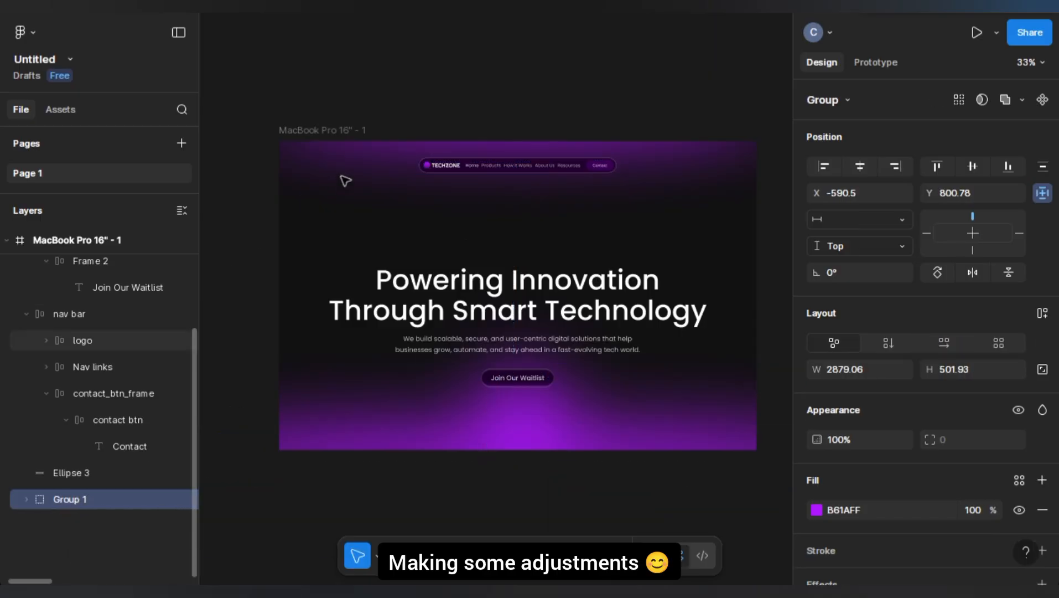
click(591, 227)
click(557, 412)
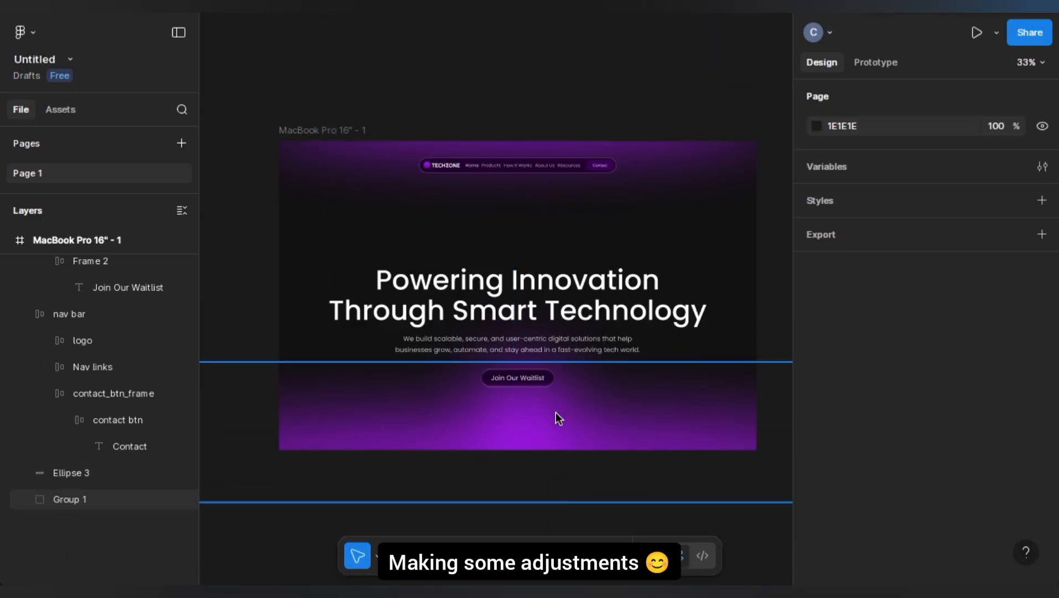
drag(563, 407, 567, 418)
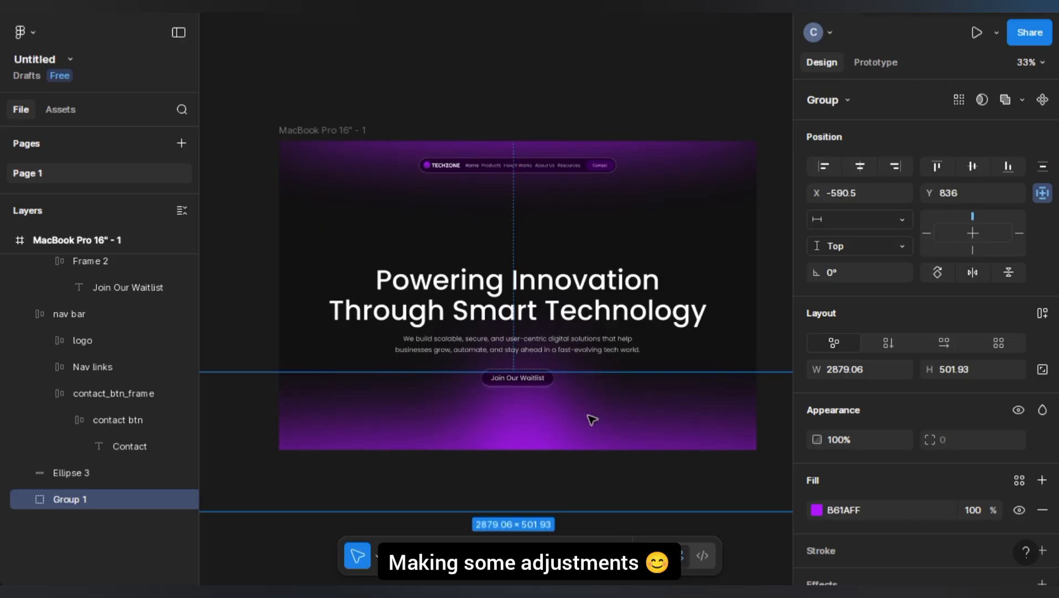
click(589, 115)
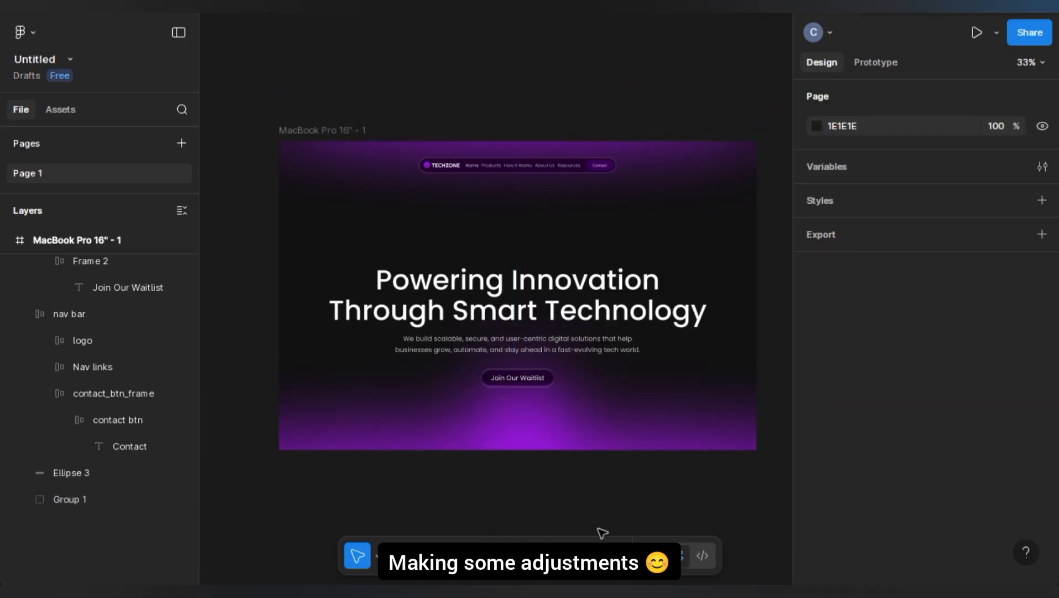
click(545, 382)
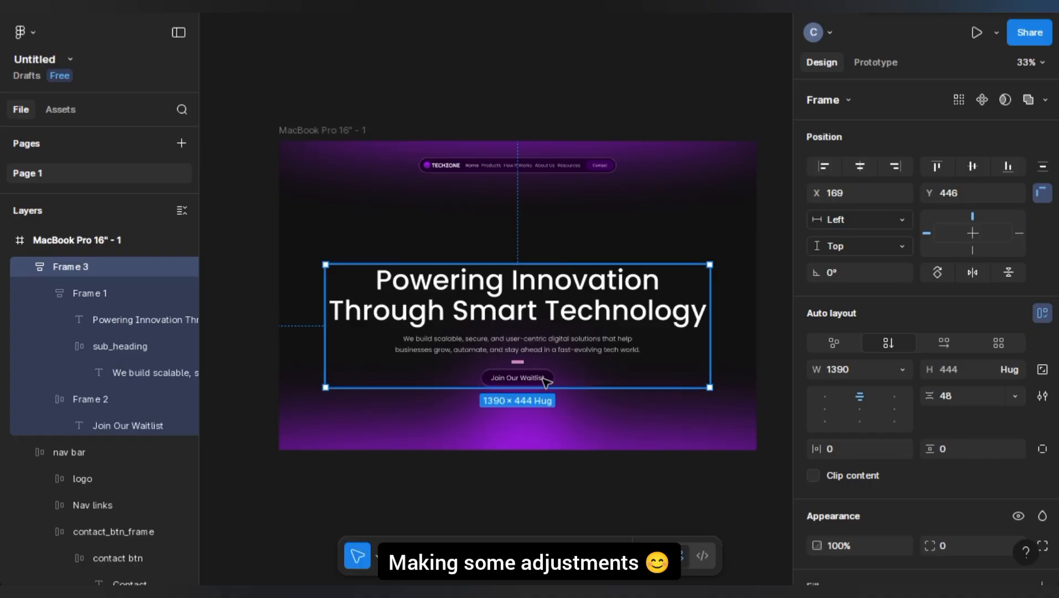
double_click(547, 383)
scroll(548, 377, up, 5)
double_click(515, 381)
scroll(651, 419, down, 5)
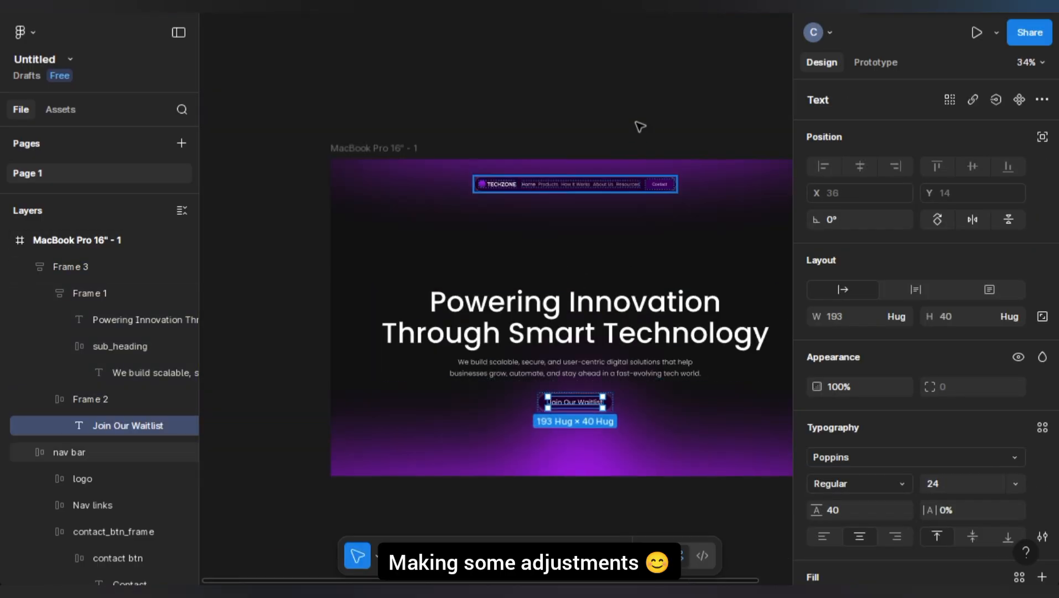
click(640, 126)
drag(681, 234, 593, 184)
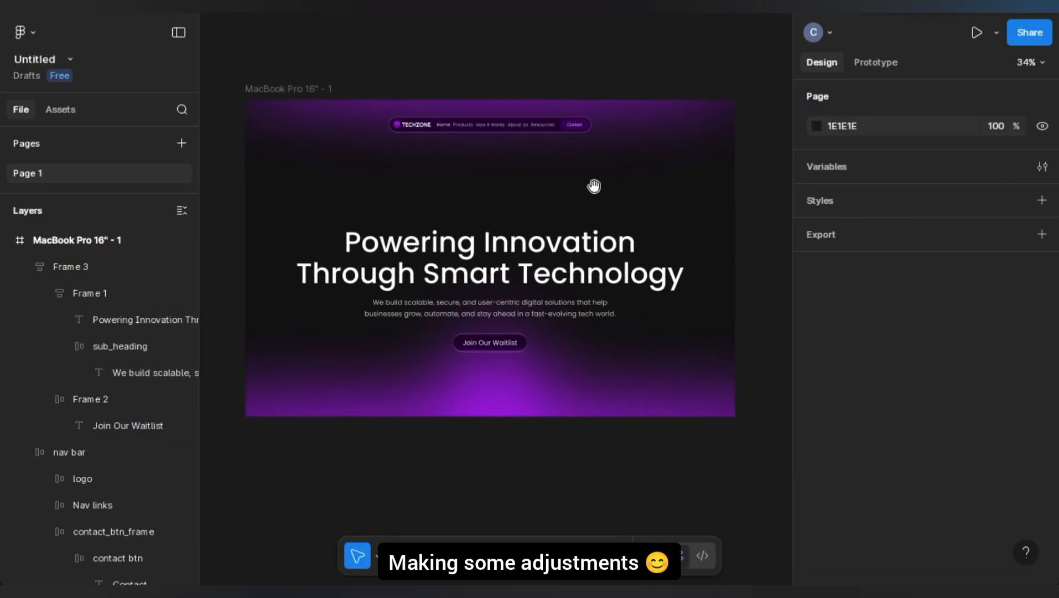
Darken the sub-heading text's fill colour to grey AFADAD.
click(622, 303)
scroll(833, 490, down, 3)
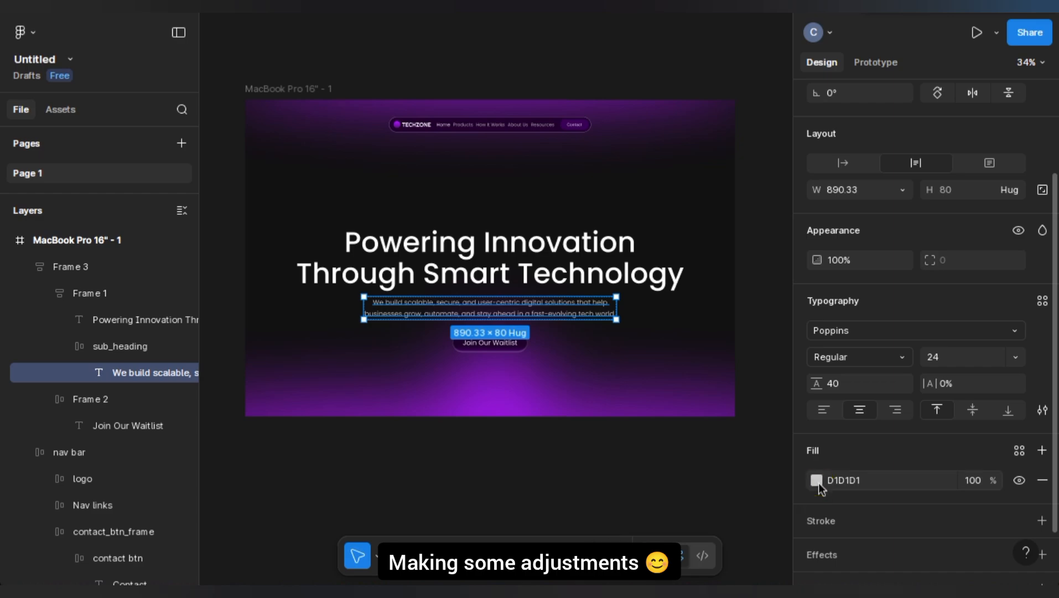
click(817, 479)
drag(623, 301, 607, 281)
click(776, 166)
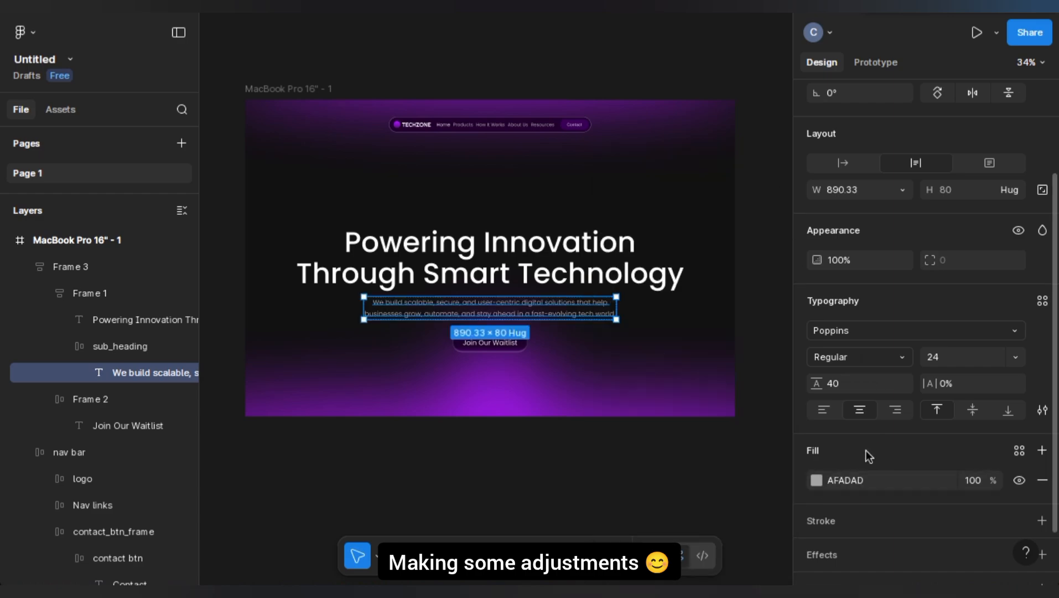
Reduce the sub-heading text's line height to 34.
drag(818, 384, 806, 388)
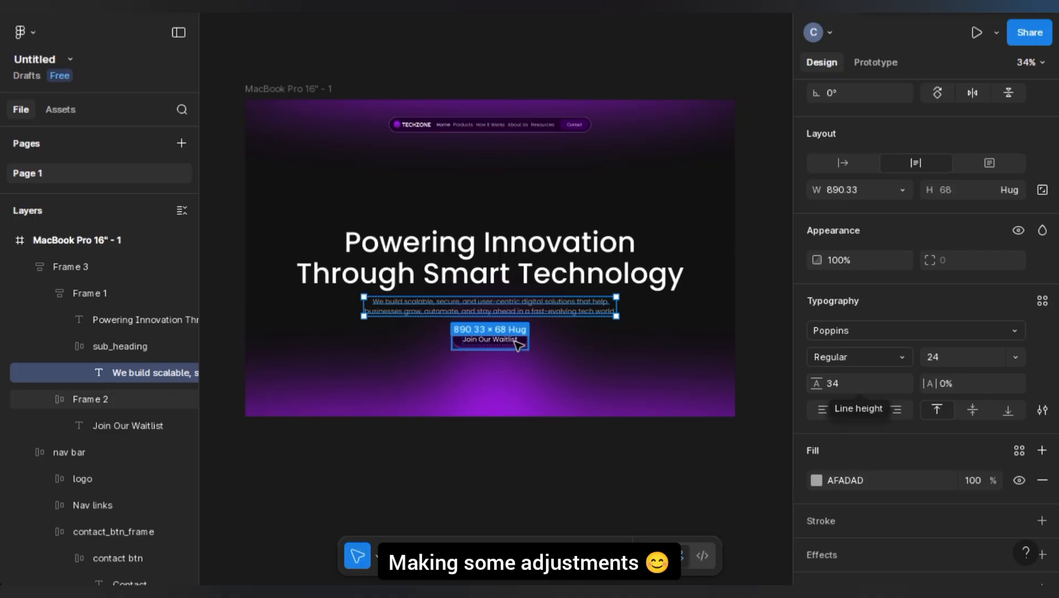
click(489, 338)
click(516, 62)
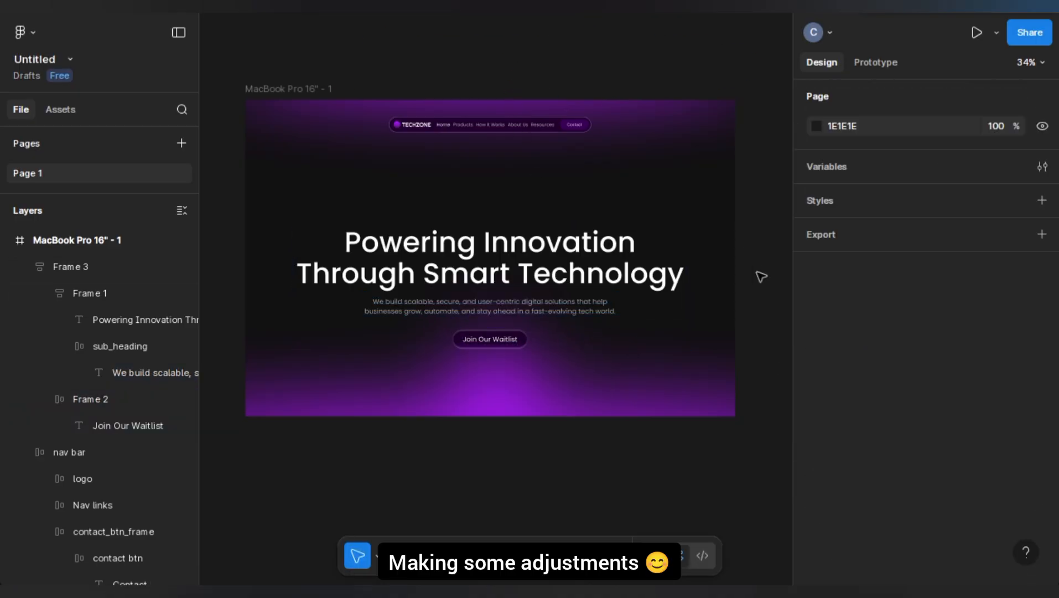